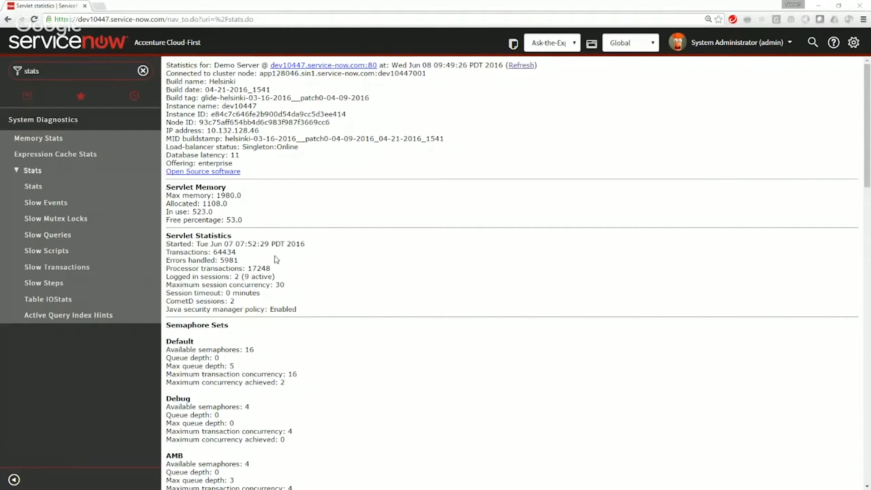
Step: Check the instance's build tag on the servlet statistics page
{"action": "left_click_drag", "start_coordinate": [371, 99], "coordinate": [201, 98]}
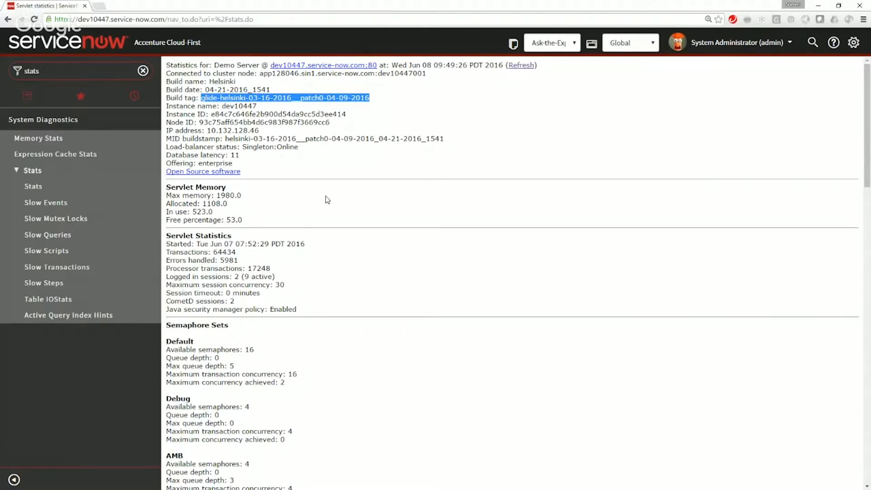
{"action": "double_click", "coordinate": [47, 72]}
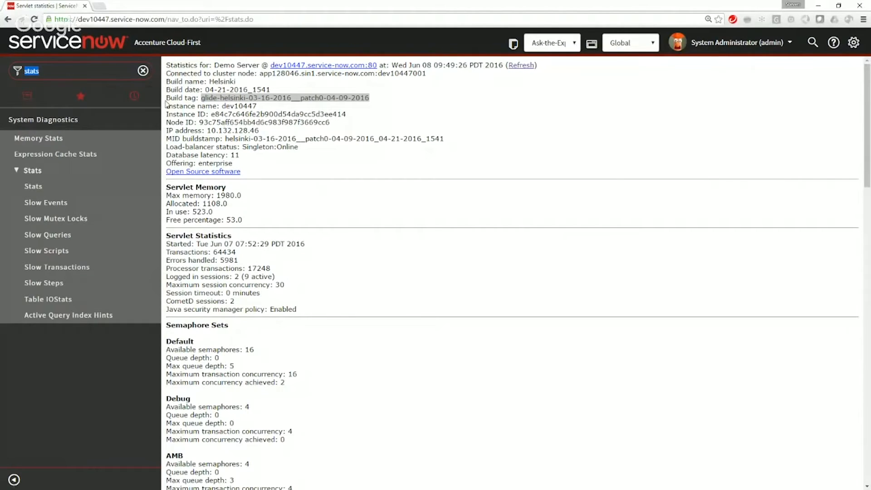
{"action": "left_click_drag", "start_coordinate": [168, 95], "coordinate": [405, 100]}
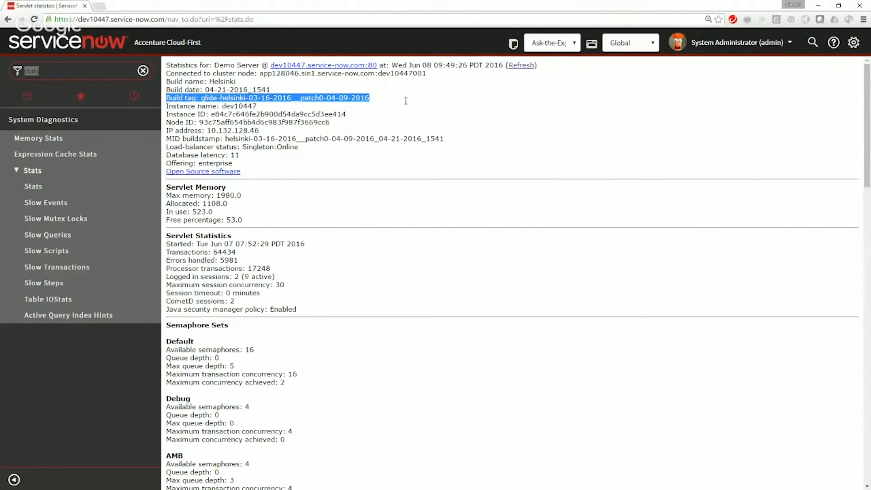
Step: Filter the application navigator for "workflow" and open the Workflow Editor
{"action": "left_click", "coordinate": [80, 96]}
{"action": "left_click", "coordinate": [74, 75]}
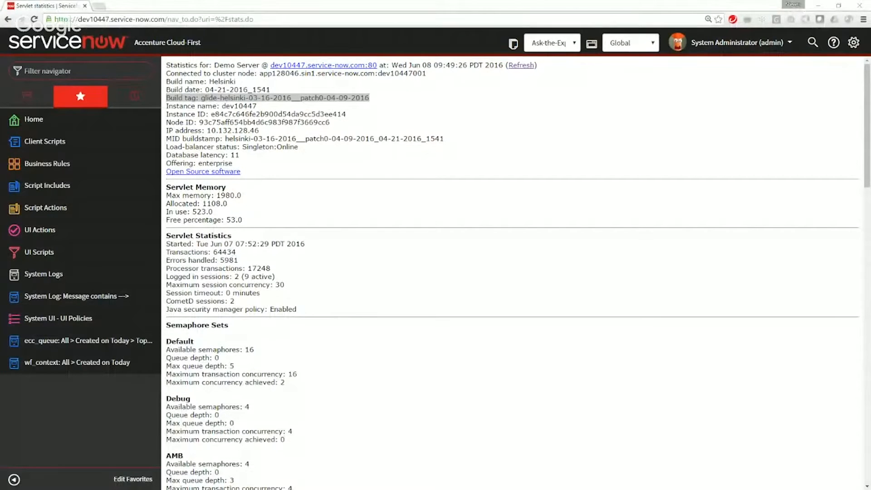
{"action": "left_click", "coordinate": [92, 68]}
{"action": "type", "text": "workflow"}
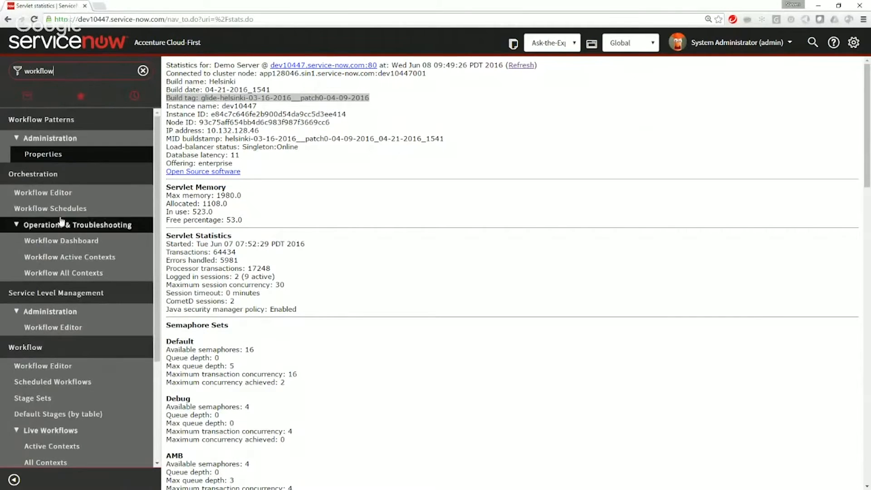
{"action": "scroll", "coordinate": [53, 225], "scroll_direction": "down", "scroll_amount": 3}
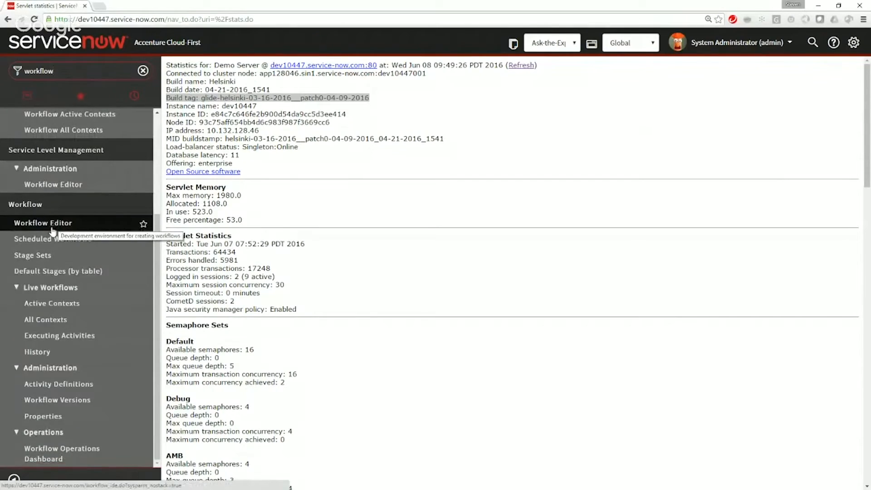
{"action": "left_click", "coordinate": [52, 229]}
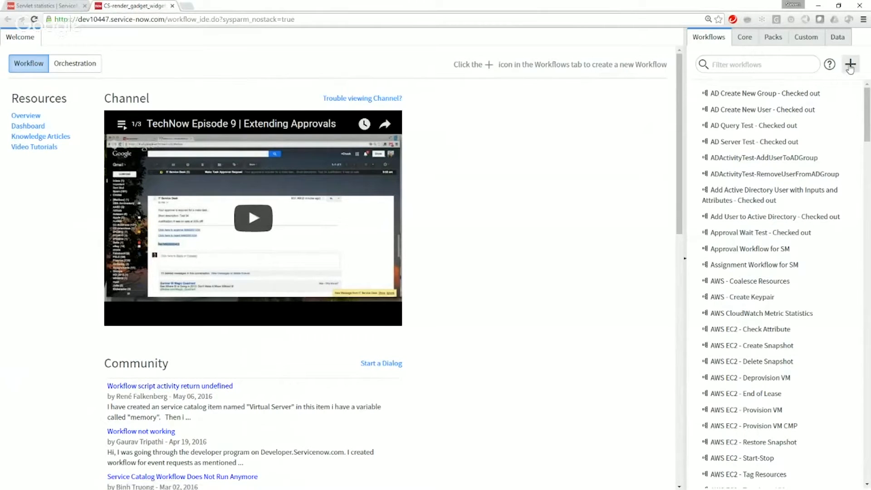
Step: Start a new workflow and name it Advanced If Activity Demo
{"action": "left_click", "coordinate": [849, 67]}
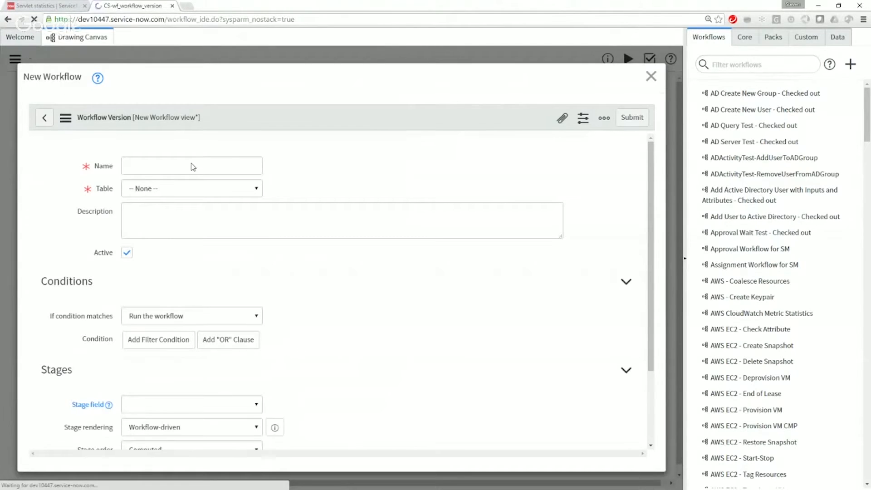
{"action": "left_click", "coordinate": [192, 164]}
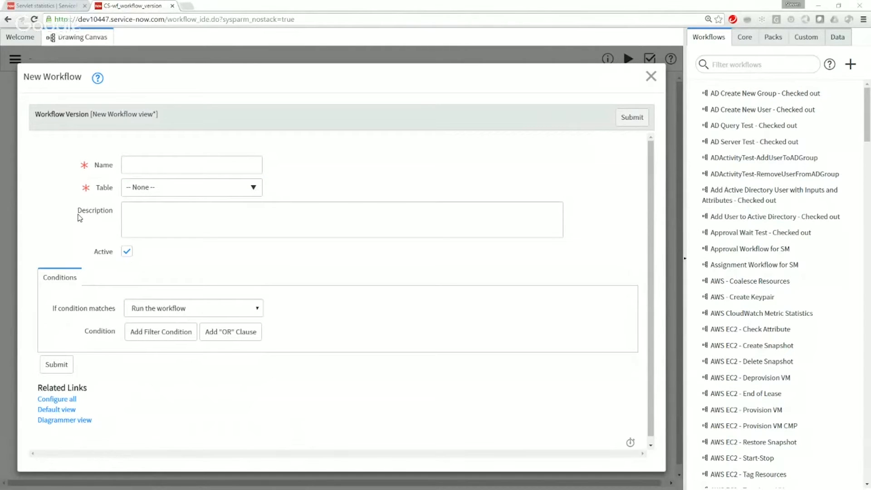
{"action": "left_click", "coordinate": [146, 165]}
{"action": "type", "text": "Advanced I"}
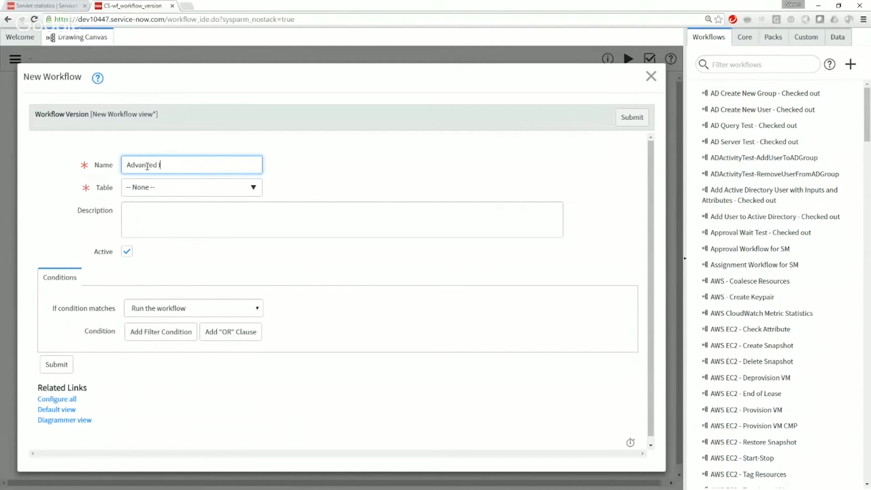
{"action": "type", "text": "f Activity Demo"}
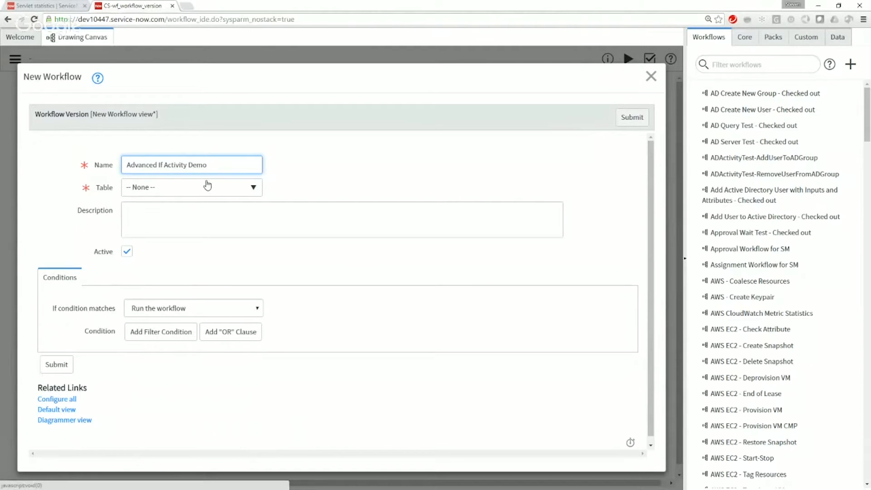
Step: Set the new workflow's table to Global [global] and its condition-match option to None, then submit it
{"action": "left_click", "coordinate": [208, 185]}
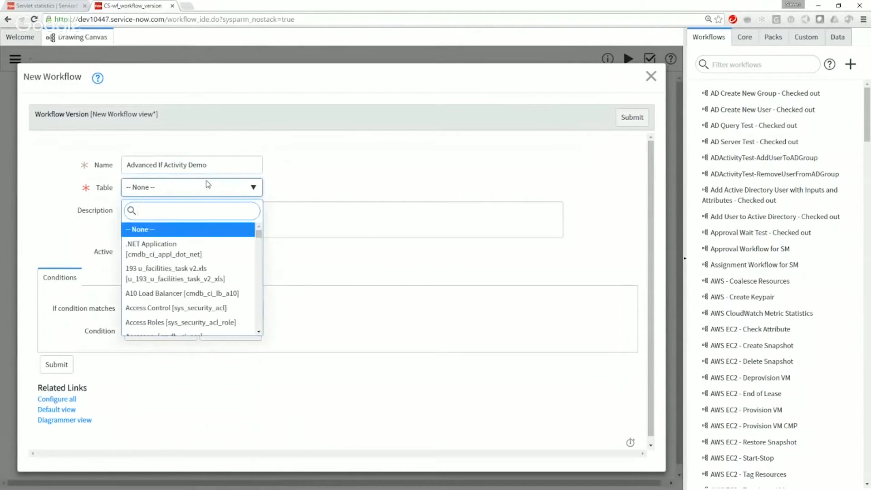
{"action": "type", "text": "global"}
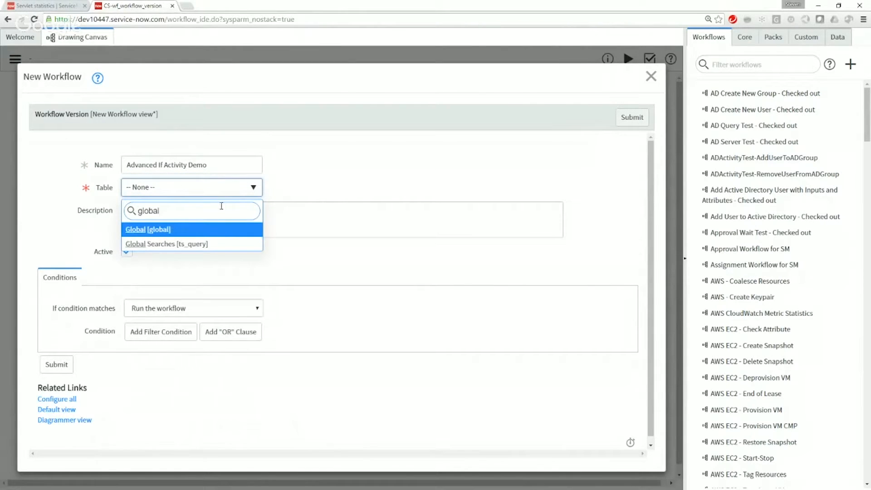
{"action": "left_click", "coordinate": [199, 234]}
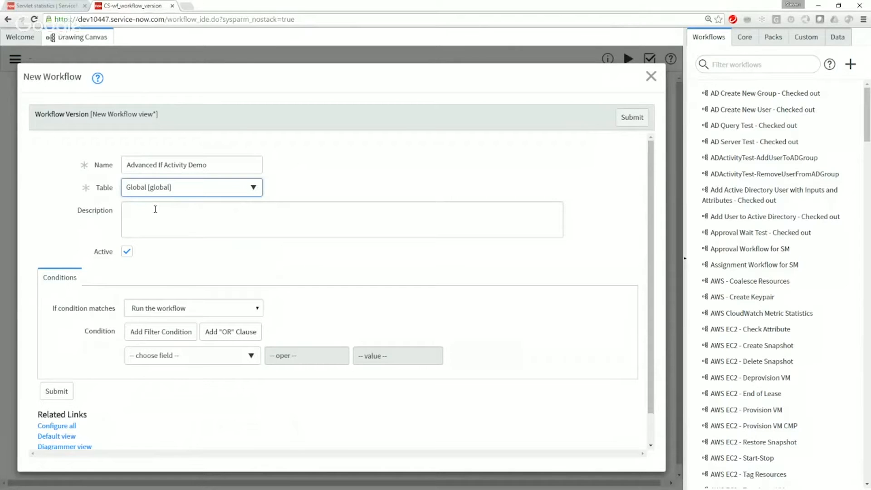
{"action": "left_click", "coordinate": [194, 314]}
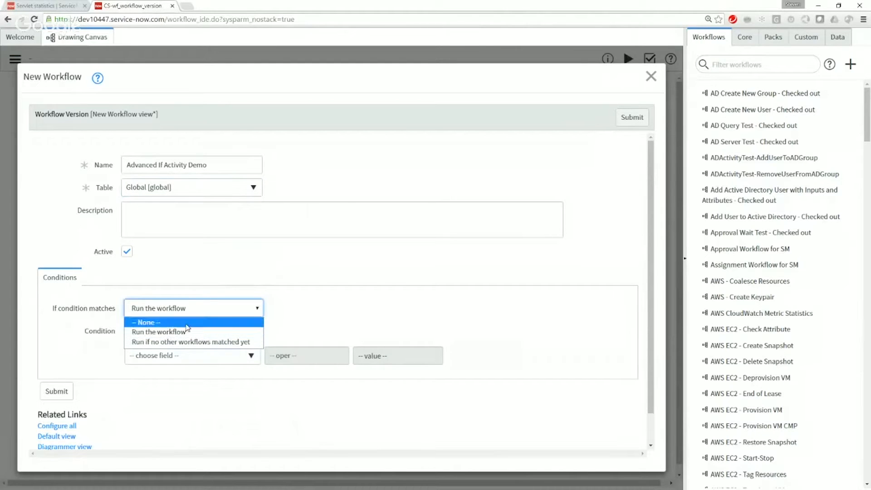
{"action": "left_click", "coordinate": [186, 323]}
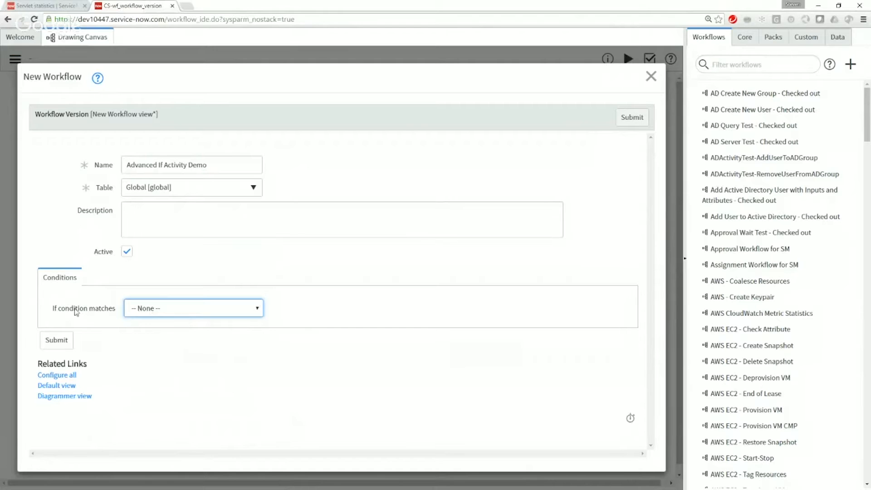
{"action": "left_click", "coordinate": [416, 252]}
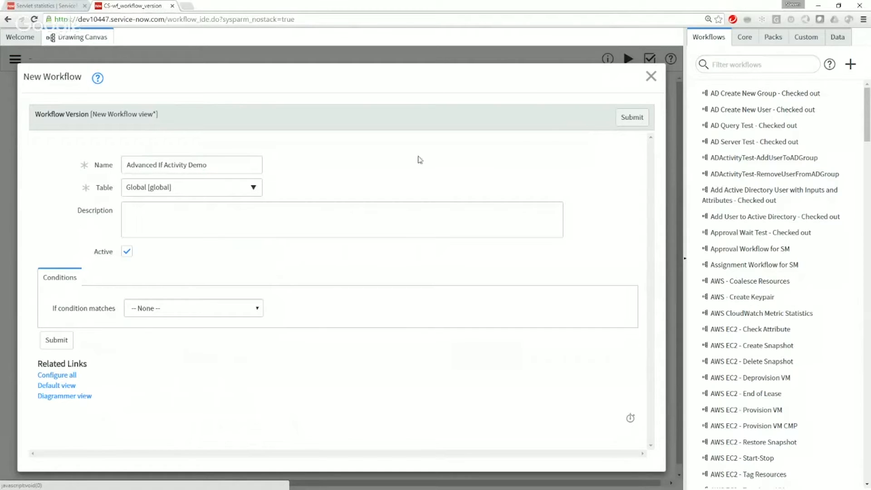
{"action": "left_click", "coordinate": [626, 119]}
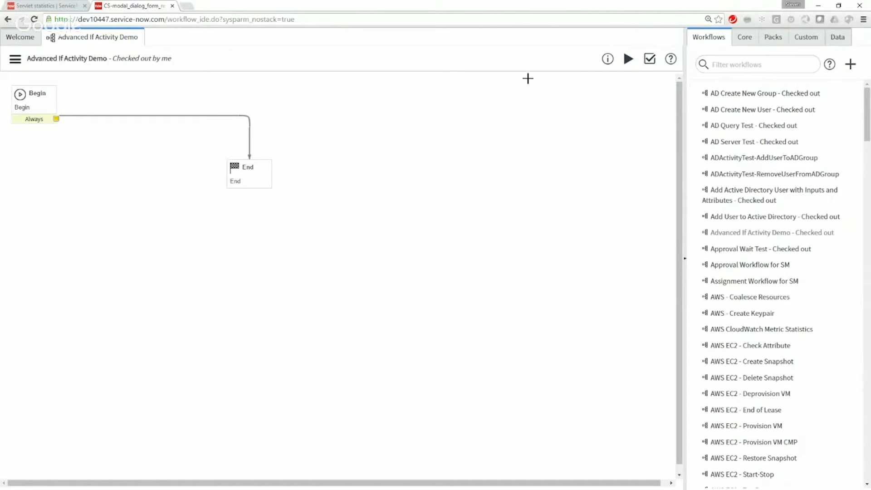
Step: Show the core activities and move the End activity to the lower right of the workflow canvas
{"action": "left_click", "coordinate": [744, 37]}
{"action": "left_click_drag", "start_coordinate": [240, 166], "coordinate": [459, 259]}
{"action": "left_click", "coordinate": [237, 167]}
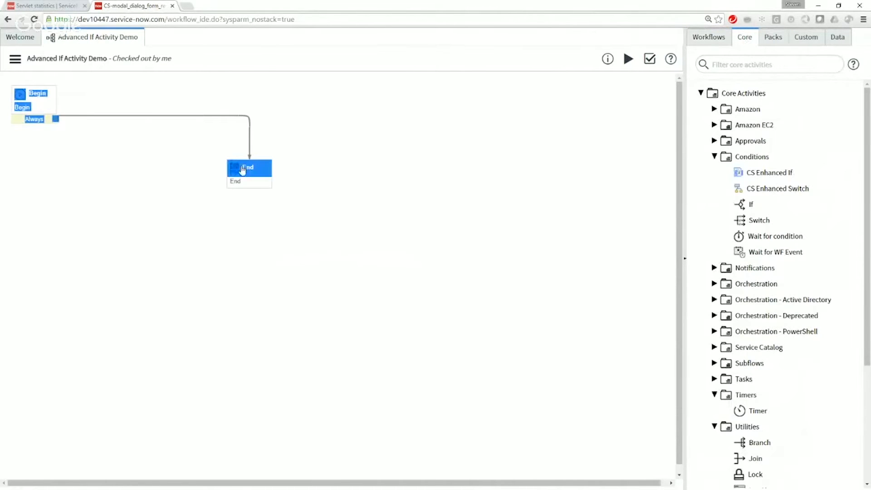
{"action": "left_click_drag", "start_coordinate": [245, 166], "coordinate": [594, 425]}
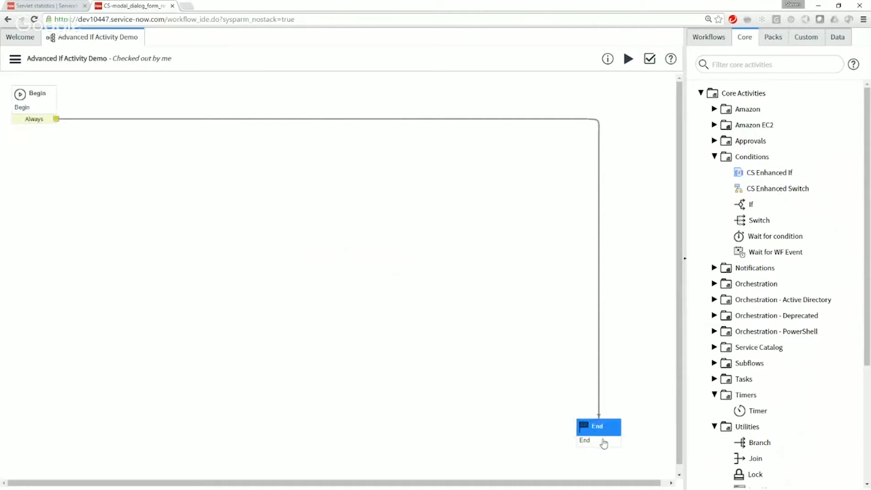
Step: Add a Run Script activity from the Utilities group between Begin and End, and name it Initialized
{"action": "left_click", "coordinate": [714, 157]}
{"action": "left_click", "coordinate": [714, 299]}
{"action": "scroll", "coordinate": [720, 275], "scroll_direction": "down", "scroll_amount": 1}
{"action": "scroll", "coordinate": [723, 276], "scroll_direction": "up", "scroll_amount": 1}
{"action": "scroll", "coordinate": [724, 275], "scroll_direction": "up", "scroll_amount": 1}
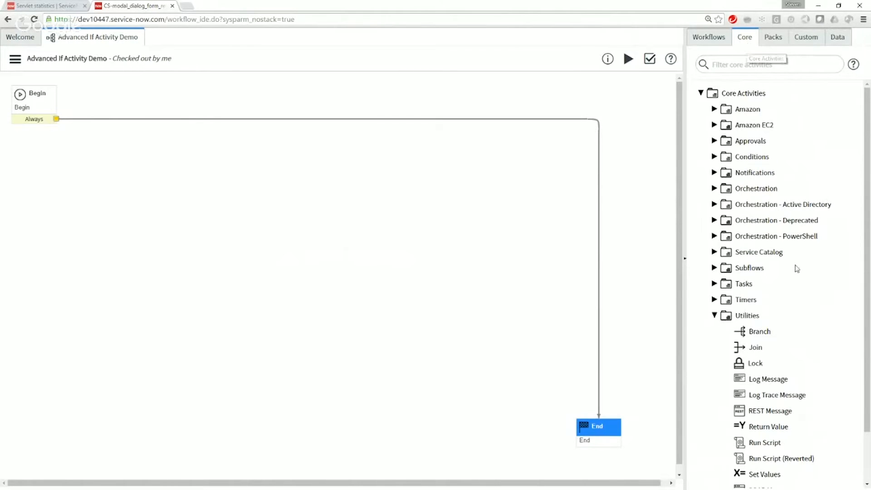
{"action": "left_click_drag", "start_coordinate": [775, 442], "coordinate": [143, 94]}
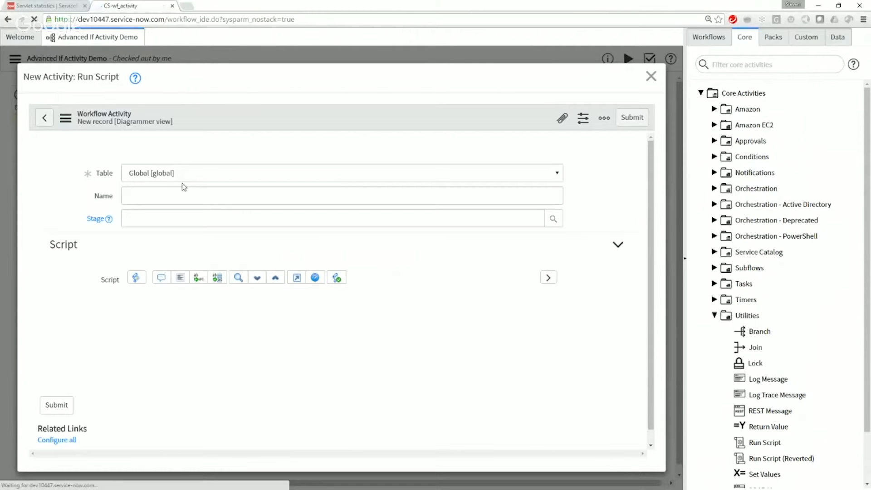
{"action": "left_click", "coordinate": [182, 175]}
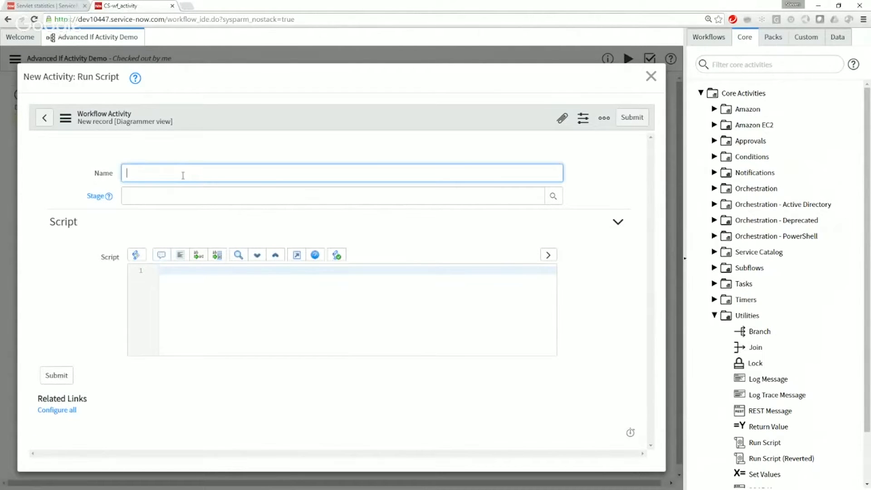
{"action": "type", "text": "Initialized"}
Step: Enter the script workflow.scratchpad.trigger = 'red'; in the Initialized activity and submit it
{"action": "left_click", "coordinate": [262, 301]}
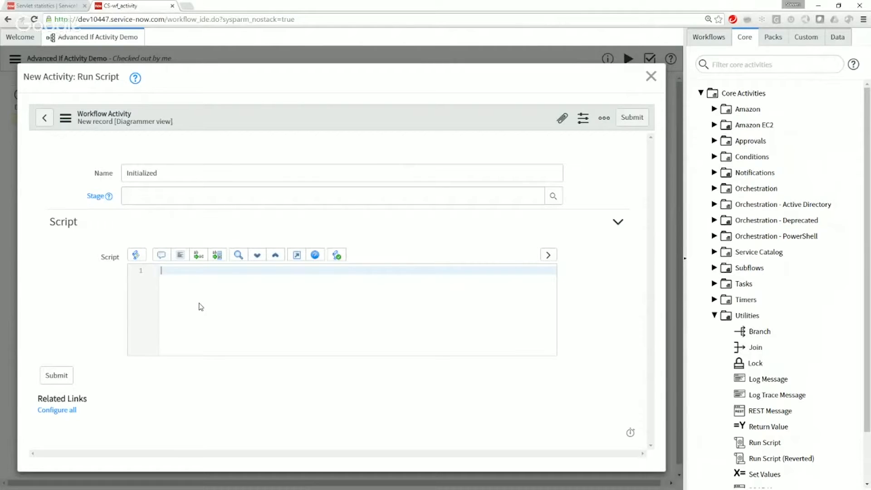
{"action": "type", "text": "workflow.scratchpad.trigger = 'r"}
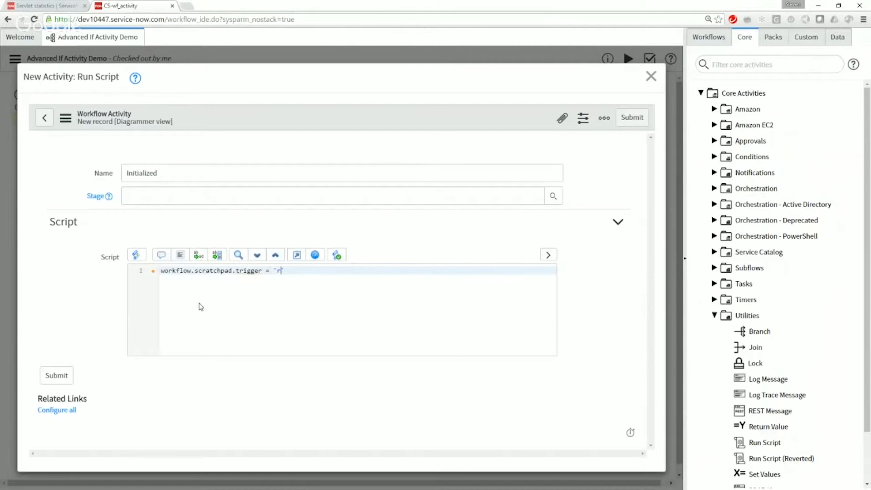
{"action": "type", "text": "ed';"}
{"action": "left_click", "coordinate": [67, 378]}
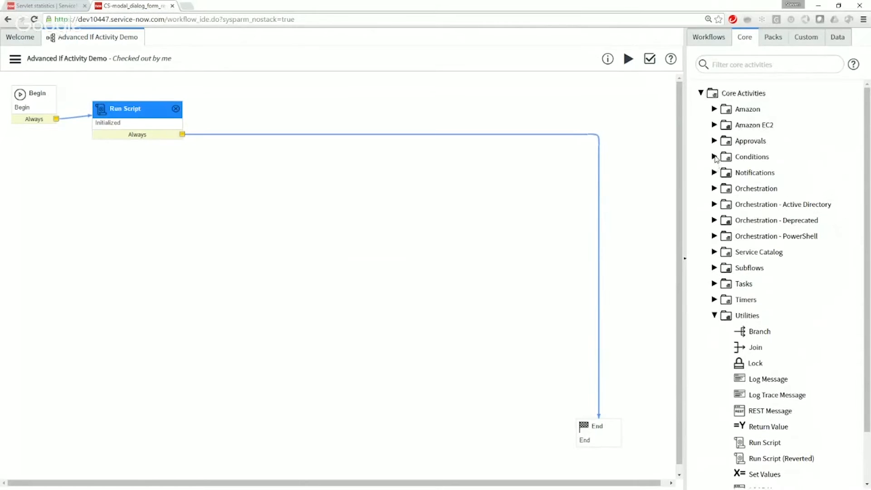
Step: Add an If activity from the Conditions group after the Initialized script, and name it Check Color
{"action": "left_click", "coordinate": [715, 157]}
{"action": "left_click_drag", "start_coordinate": [747, 204], "coordinate": [311, 109]}
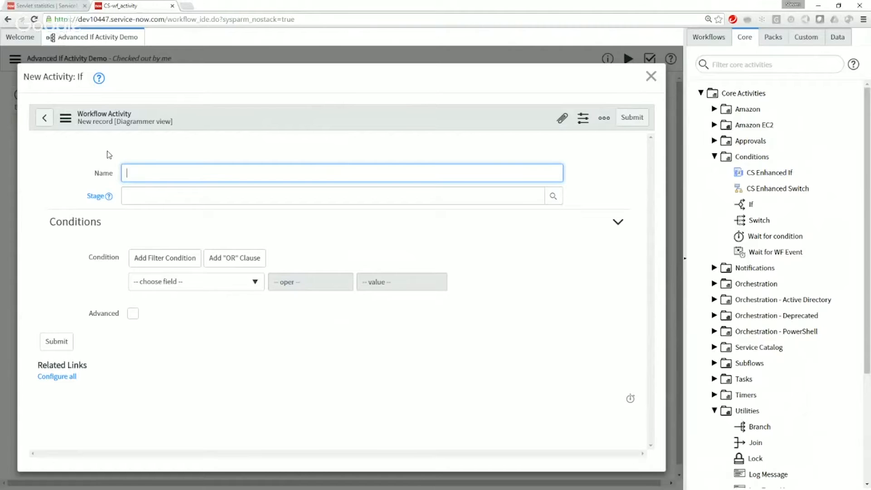
{"action": "type", "text": "Check Color"}
{"action": "left_click", "coordinate": [154, 280]}
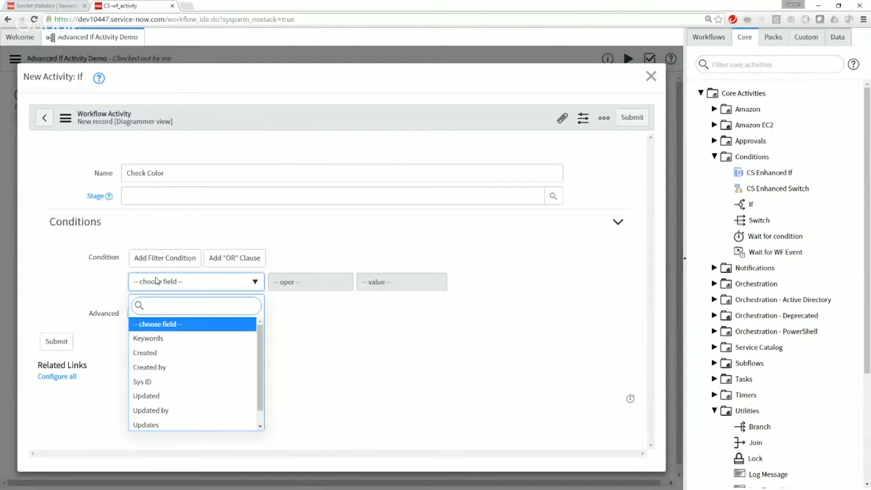
{"action": "scroll", "coordinate": [199, 391], "scroll_direction": "down", "scroll_amount": 1}
{"action": "scroll", "coordinate": [199, 391], "scroll_direction": "up", "scroll_amount": 1}
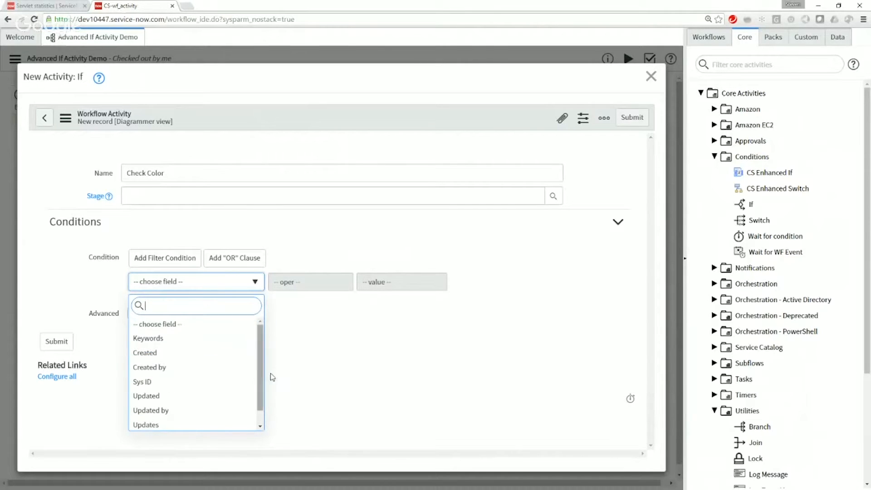
{"action": "left_click", "coordinate": [405, 337]}
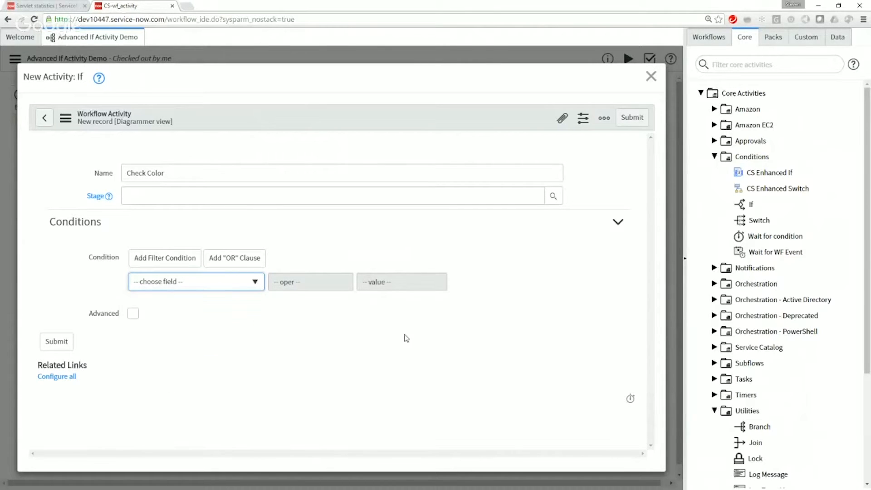
Step: Enable the Advanced script option for the Check Color activity
{"action": "left_click", "coordinate": [133, 314]}
{"action": "scroll", "coordinate": [132, 317], "scroll_direction": "down", "scroll_amount": 2}
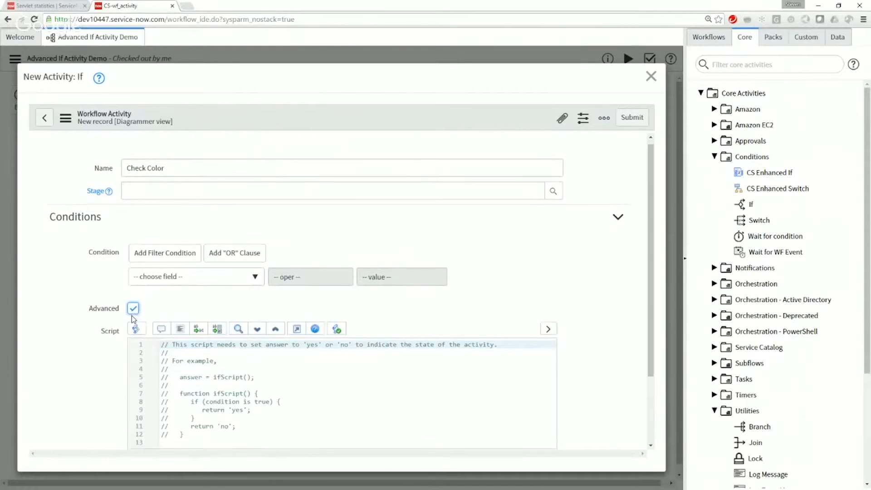
{"action": "left_click_drag", "start_coordinate": [184, 345], "coordinate": [132, 254]}
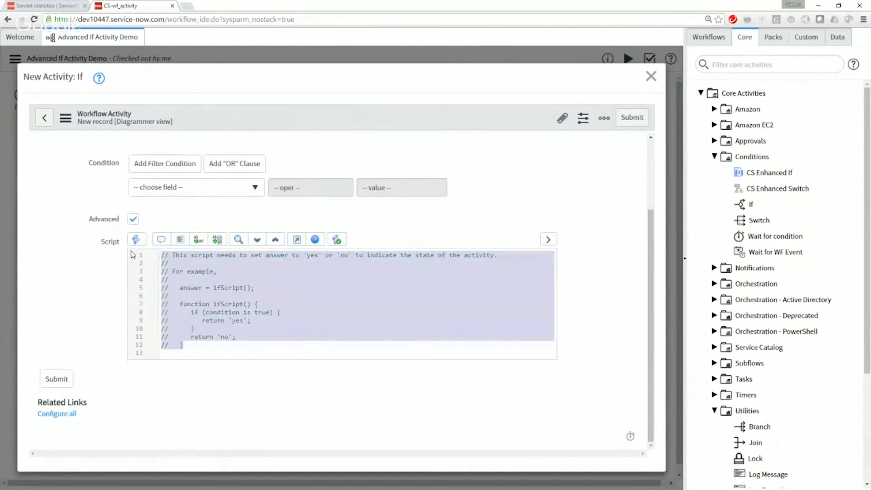
{"action": "key", "text": "BackSpace"}
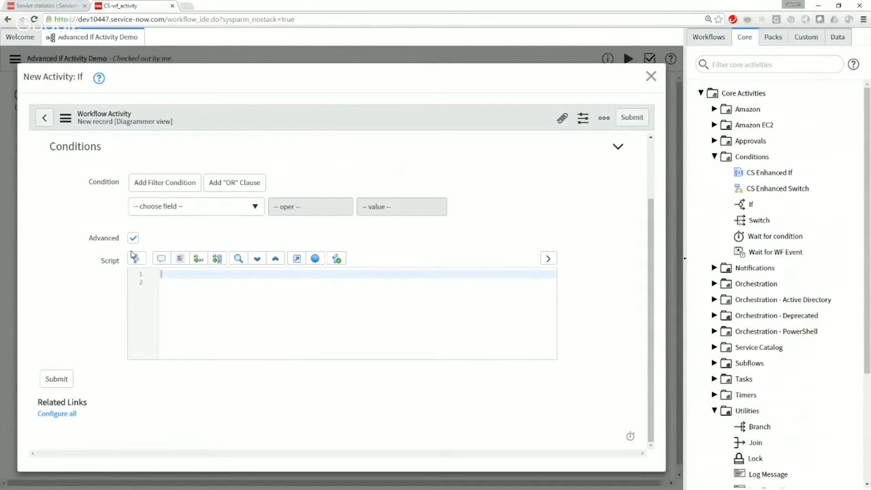
{"action": "key", "text": "ctrl+z"}
{"action": "left_click", "coordinate": [232, 364]}
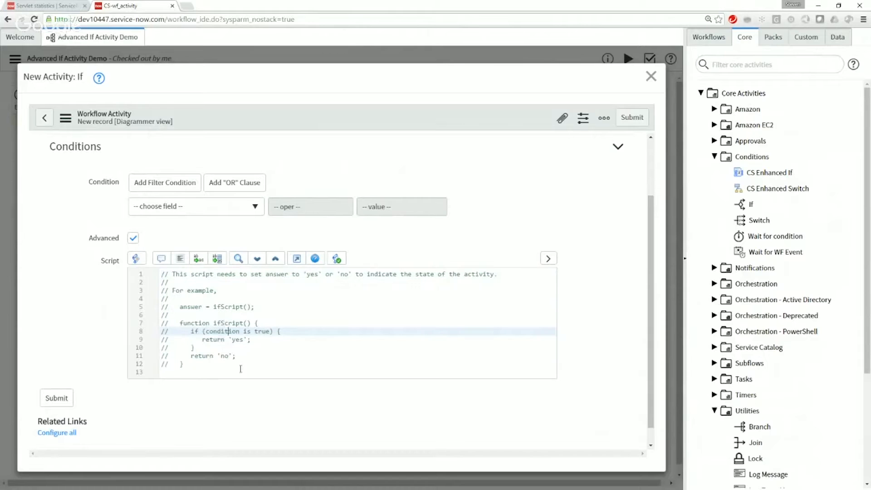
Step: Clear the commented sample code from the Check Color activity's script
{"action": "left_click_drag", "start_coordinate": [231, 364], "coordinate": [156, 308]}
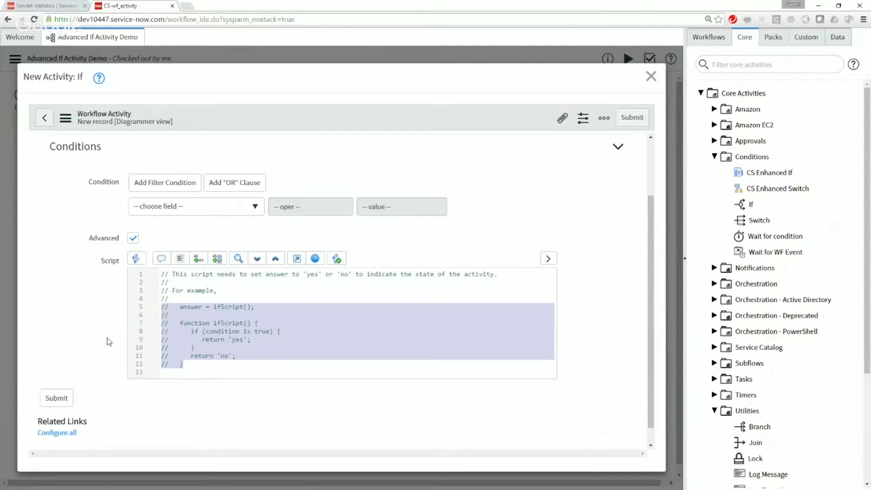
{"action": "left_click", "coordinate": [191, 307]}
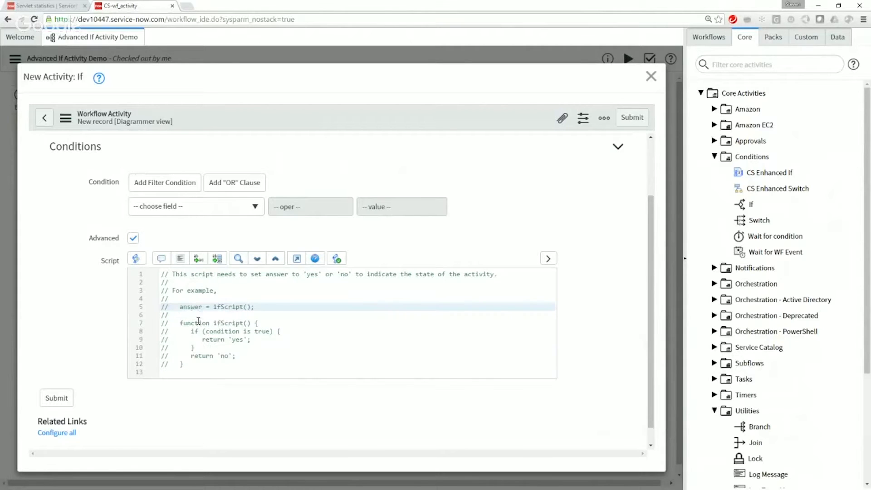
{"action": "double_click", "coordinate": [181, 306]}
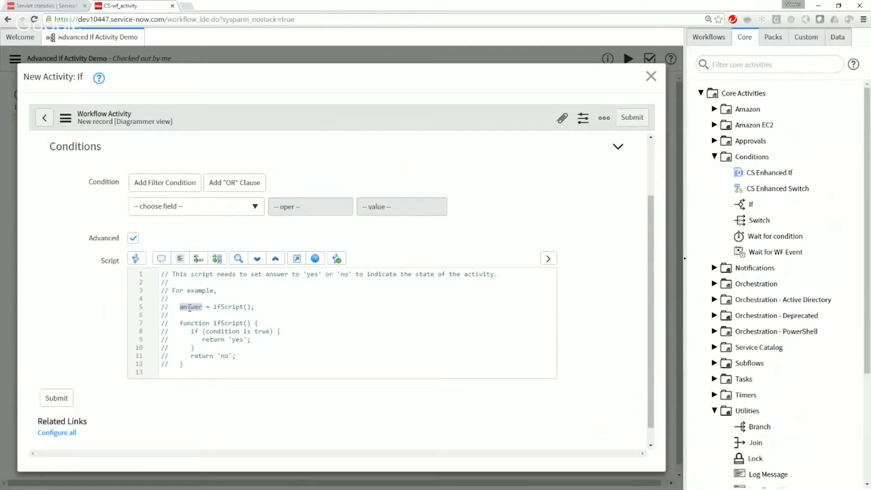
{"action": "left_click_drag", "start_coordinate": [193, 367], "coordinate": [117, 275]}
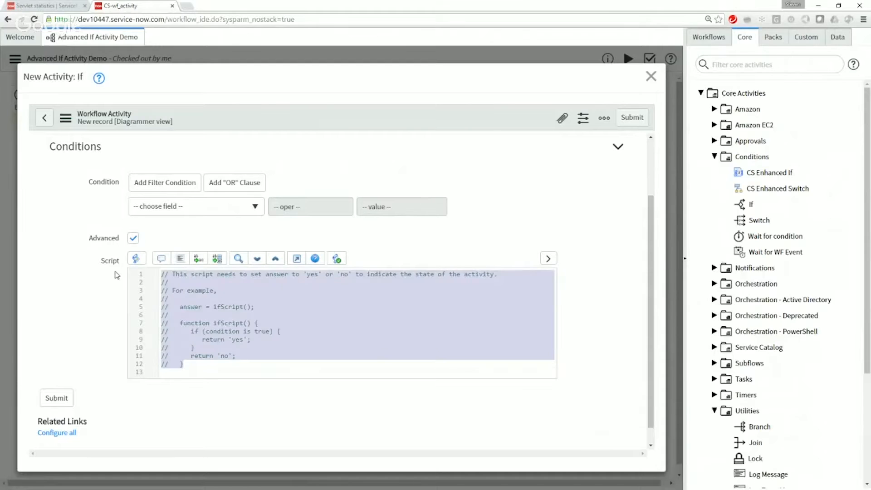
{"action": "key", "text": "BackSpace"}
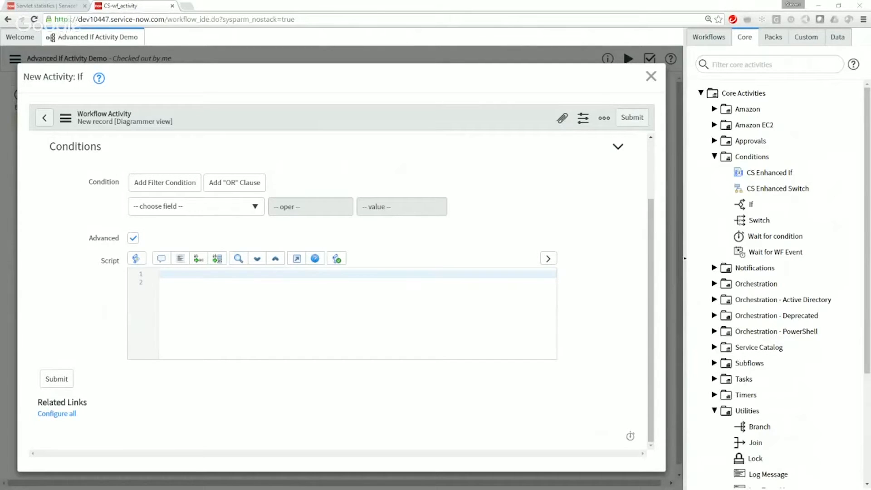
Step: Enter workflow.scratchpad.result = ifScript(); as the first line of the Check Color script
{"action": "left_click", "coordinate": [288, 341]}
{"action": "key", "text": "Up"}
{"action": "type", "text": "workflow.scratchpad.result = ifScript();"}
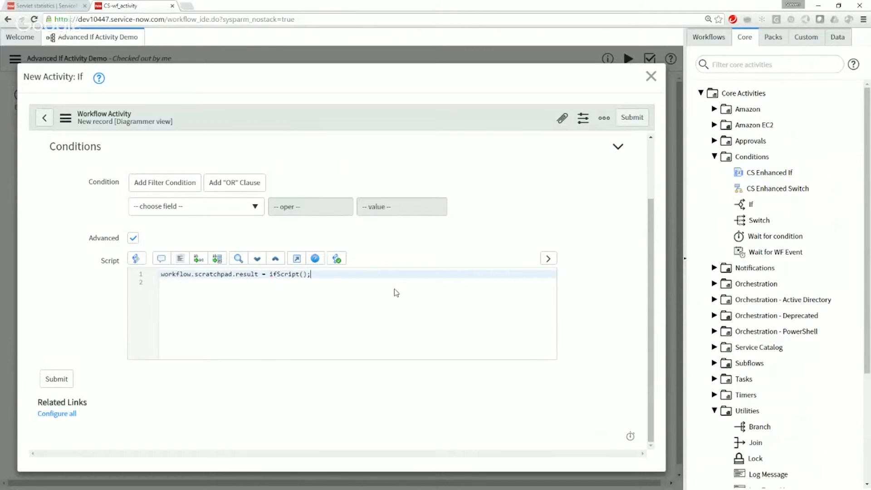
{"action": "scroll", "coordinate": [394, 290], "scroll_direction": "up", "scroll_amount": 1}
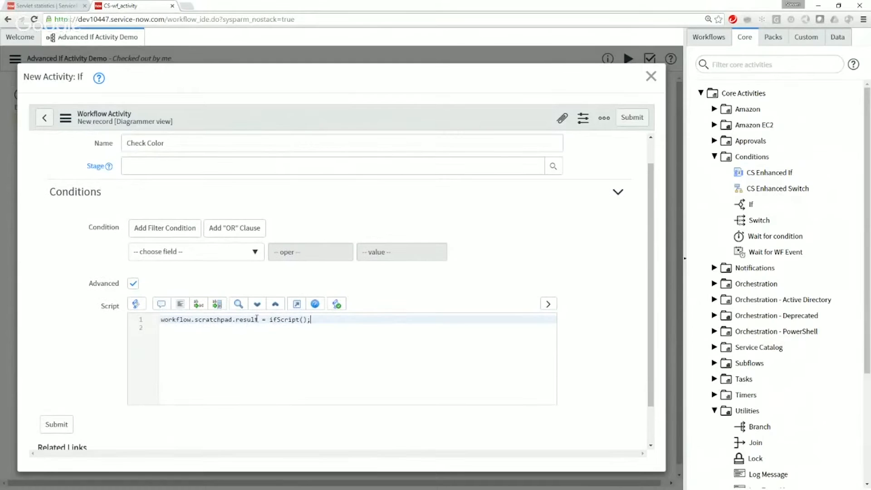
{"action": "left_click_drag", "start_coordinate": [258, 319], "coordinate": [131, 323]}
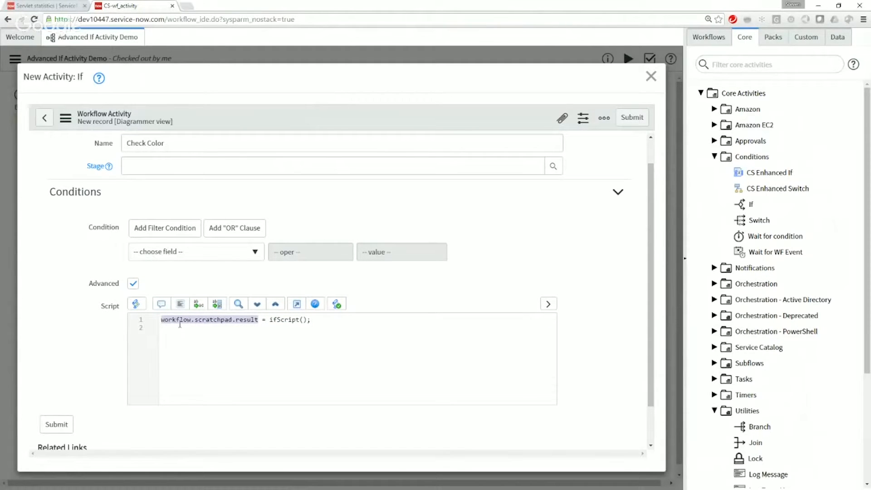
{"action": "left_click", "coordinate": [167, 331]}
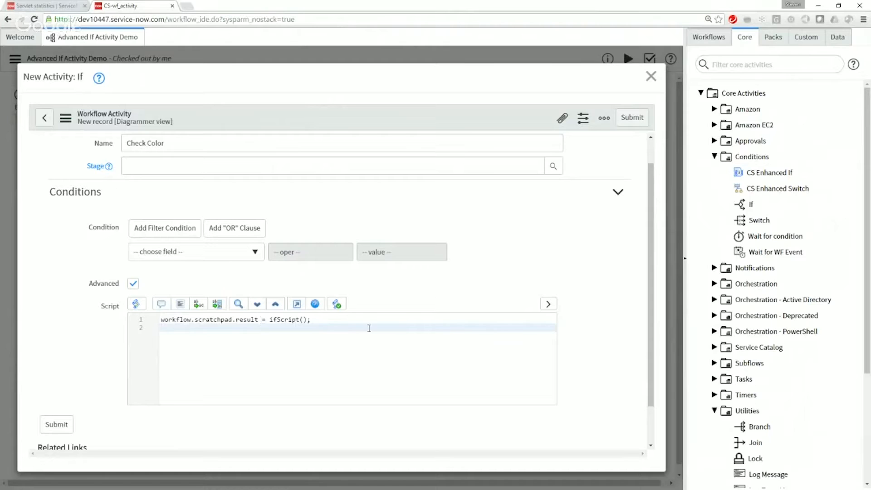
Step: Add an empty function ifScript() below the assignment, separated by a blank line
{"action": "left_click", "coordinate": [350, 319]}
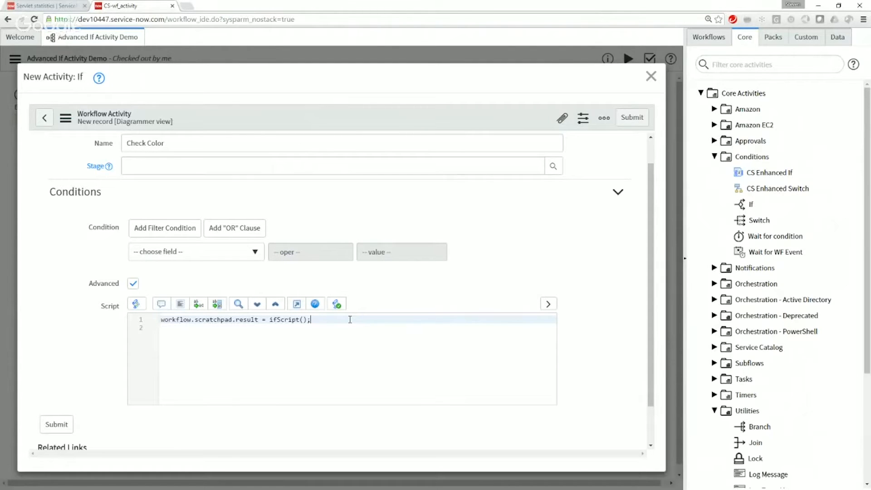
{"action": "key", "text": "Down"}
{"action": "key", "text": "Return"}
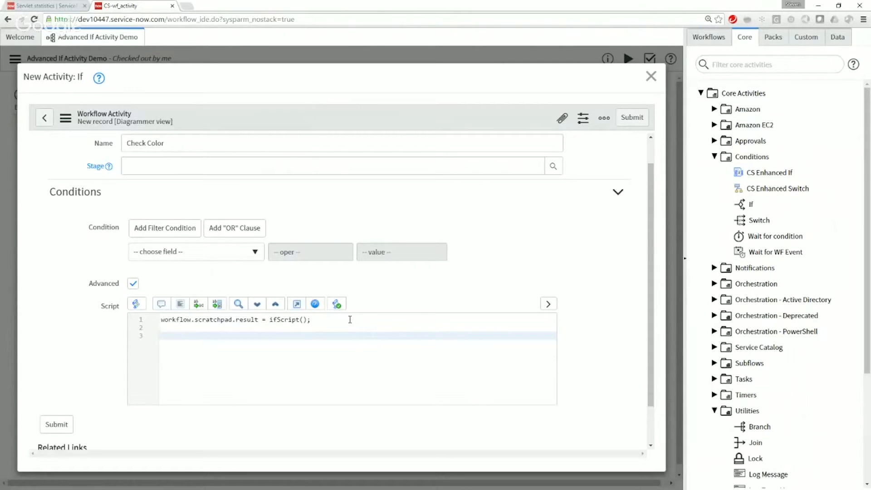
{"action": "type", "text": "function ifScript() {"}
{"action": "key", "text": "Return"}
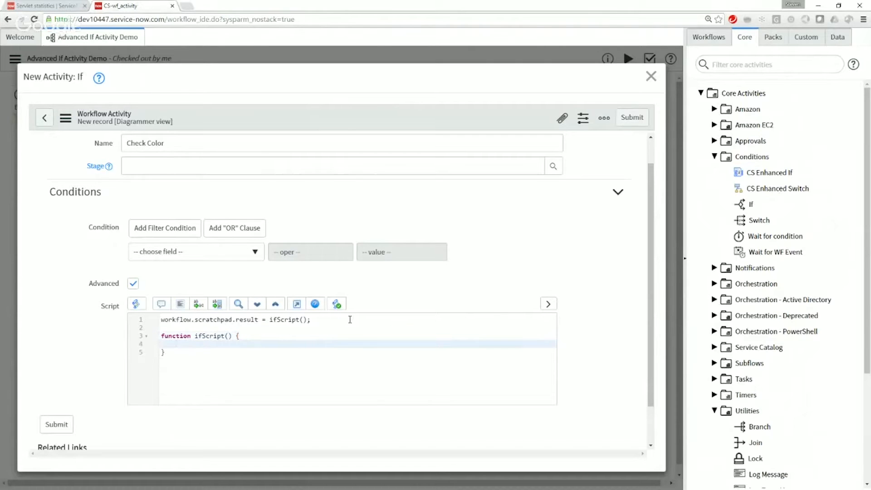
Step: Declare a variable named result in ifScript as an object with red, blue, green and none each set to false
{"action": "type", "text": "var result "}
{"action": "type", "text": "="}
{"action": "type", "text": " {"}
{"action": "type", "text": "red:false"}
{"action": "type", "text": ", blue:"}
{"action": "type", "text": "false"}
{"action": "type", "text": ", green:fal"}
{"action": "type", "text": "se, none:fa"}
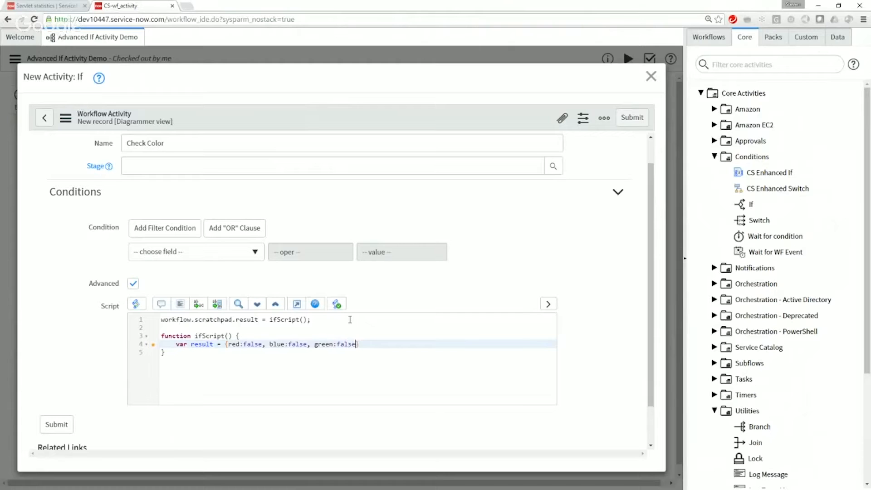
{"action": "type", "text": "lse};"}
{"action": "key", "text": "Return"}
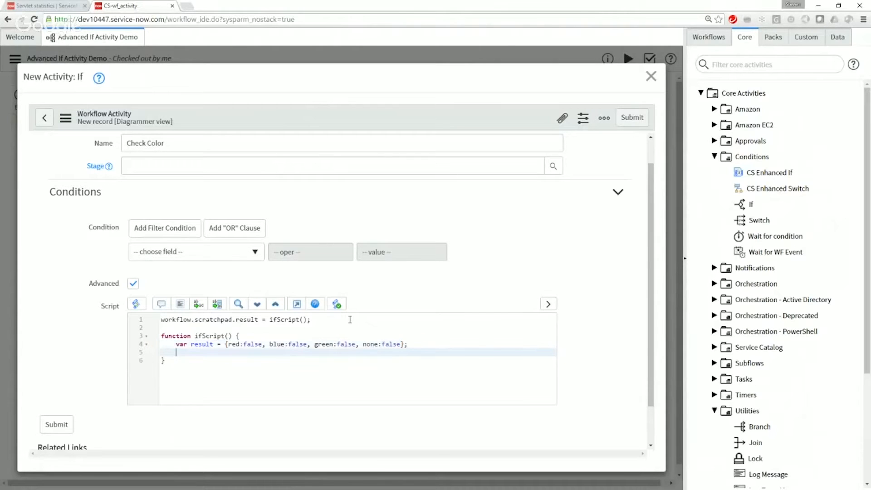
{"action": "left_click", "coordinate": [296, 341]}
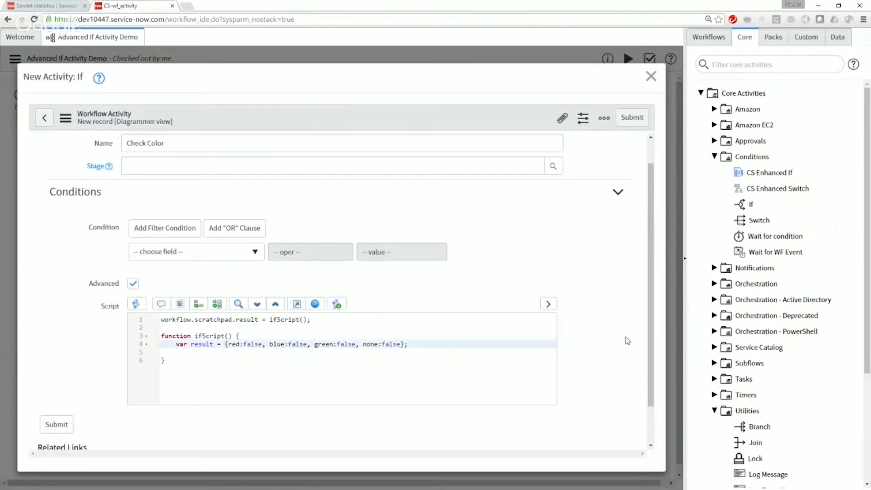
{"action": "key", "text": "Delete"}
{"action": "key", "text": "Down"}
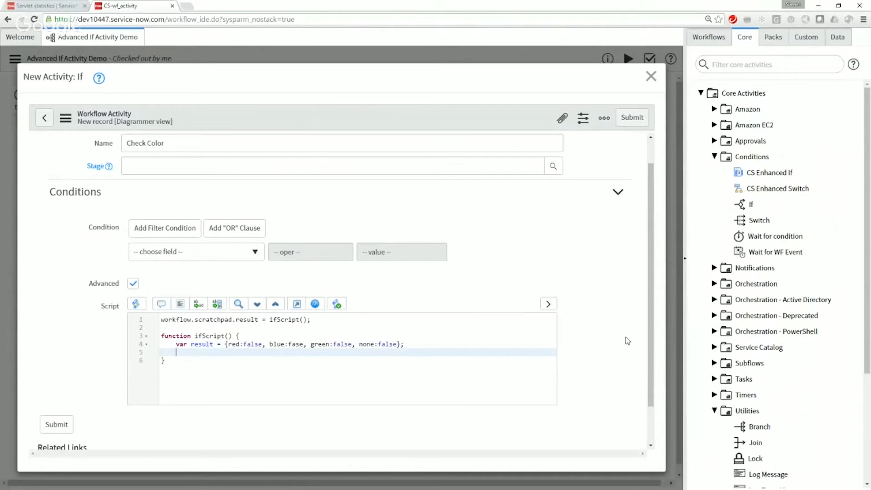
Step: Add the condition if (JSUtil.notNil(workflow)) below the result declaration, after a blank line
{"action": "key", "text": "Return"}
{"action": "type", "text": "if (JSUtil"}
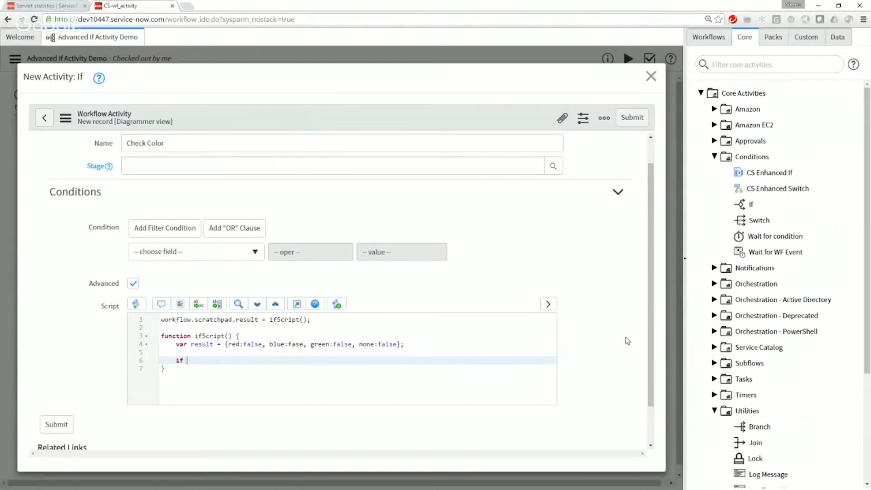
{"action": "type", "text": ".notNil(workflow"}
Step: Enlarge the page and add an empty braced block to the JSUtil.notNil condition
{"action": "key", "text": "ctrl+plus"}
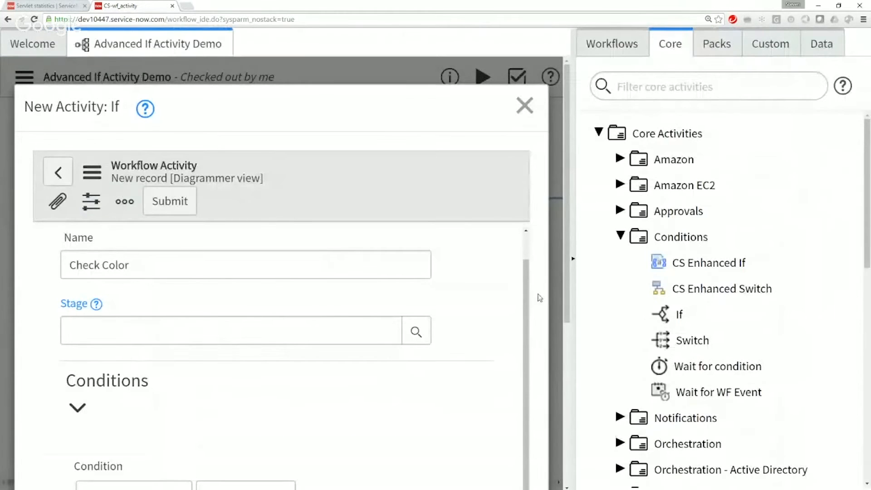
{"action": "key", "text": "ctrl+minus"}
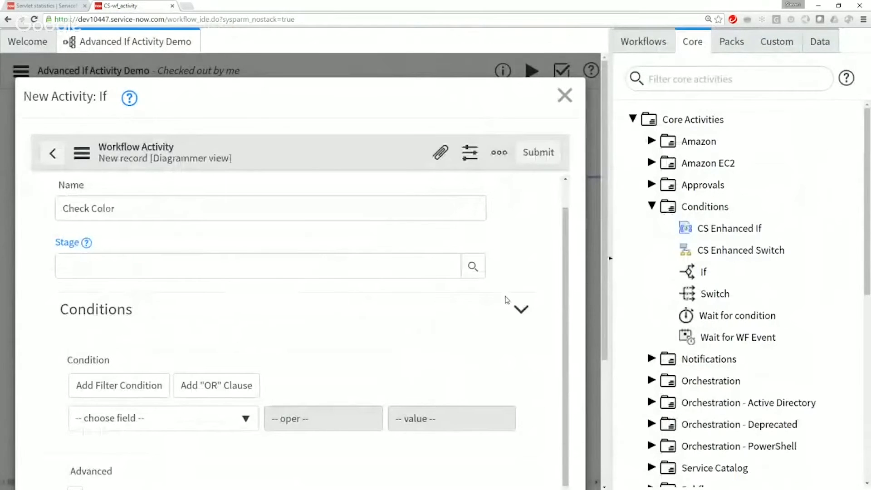
{"action": "key", "text": "ctrl+minus"}
{"action": "key", "text": "ctrl+minus"}
{"action": "key", "text": "ctrl+plus"}
{"action": "key", "text": "ctrl+plus"}
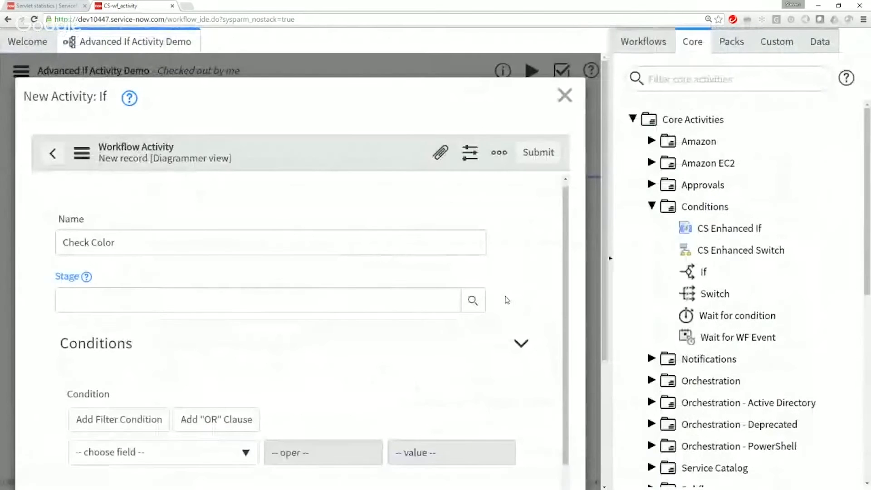
{"action": "scroll", "coordinate": [506, 299], "scroll_direction": "down", "scroll_amount": 3}
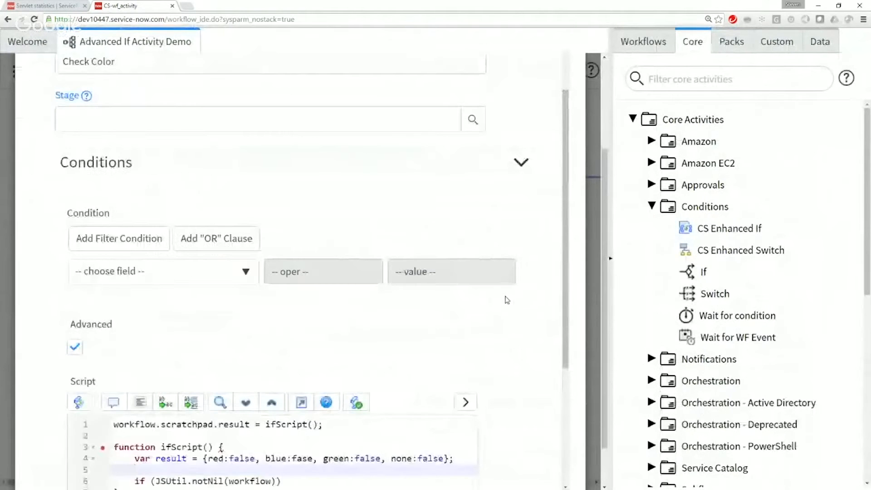
{"action": "scroll", "coordinate": [507, 300], "scroll_direction": "down", "scroll_amount": 1}
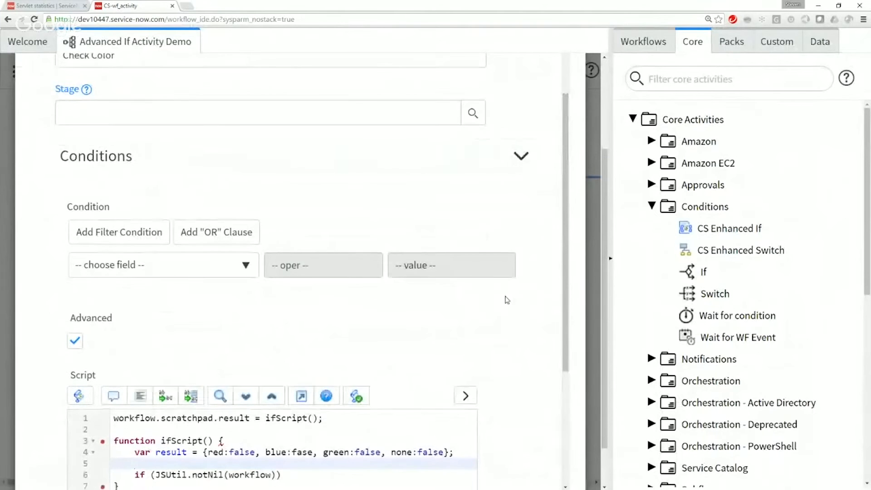
{"action": "scroll", "coordinate": [506, 299], "scroll_direction": "down", "scroll_amount": 3}
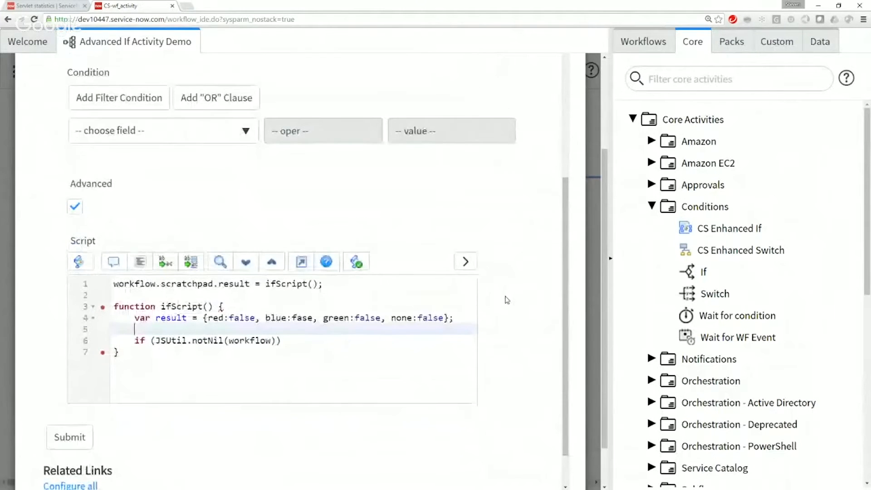
{"action": "scroll", "coordinate": [507, 299], "scroll_direction": "down", "scroll_amount": 2}
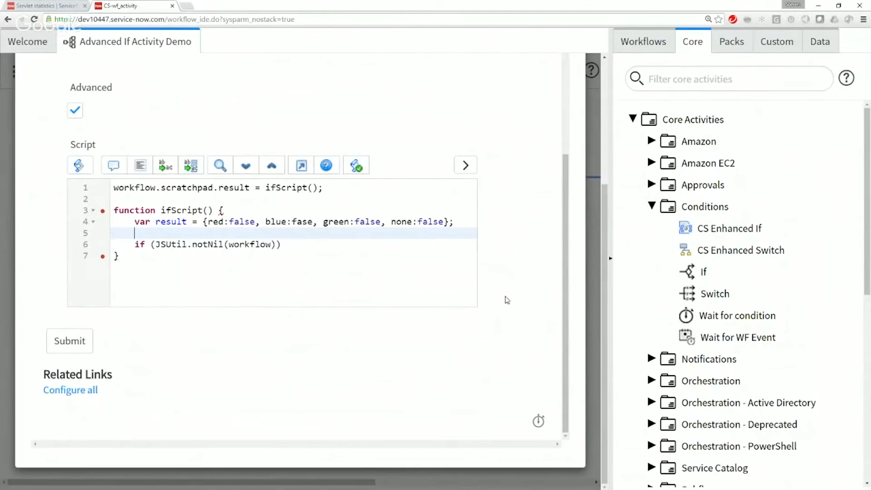
{"action": "left_click", "coordinate": [300, 245]}
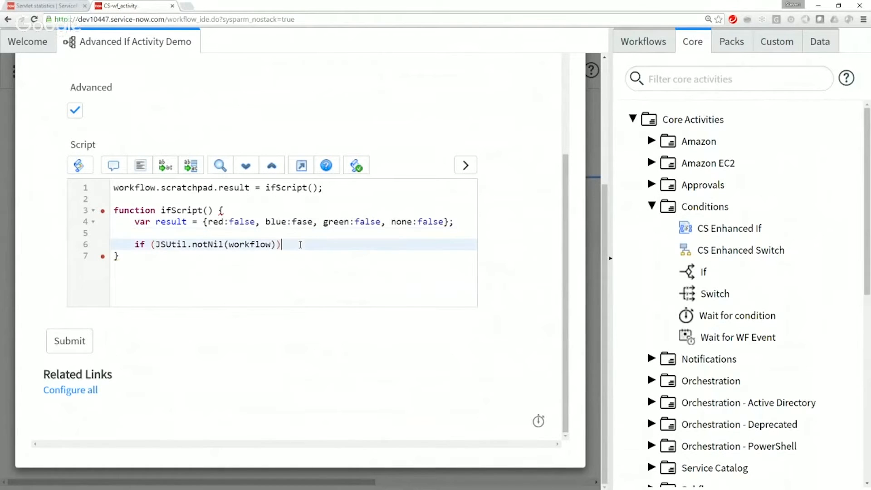
{"action": "type", "text": "{"}
{"action": "key", "text": "Return"}
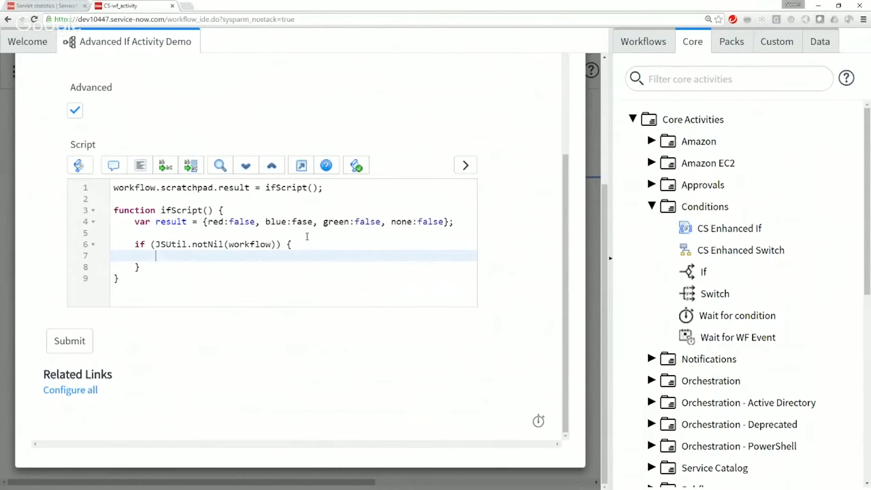
Step: Start a nested condition if (workflow.scratchpad) inside the notNil block
{"action": "double_click", "coordinate": [310, 221]}
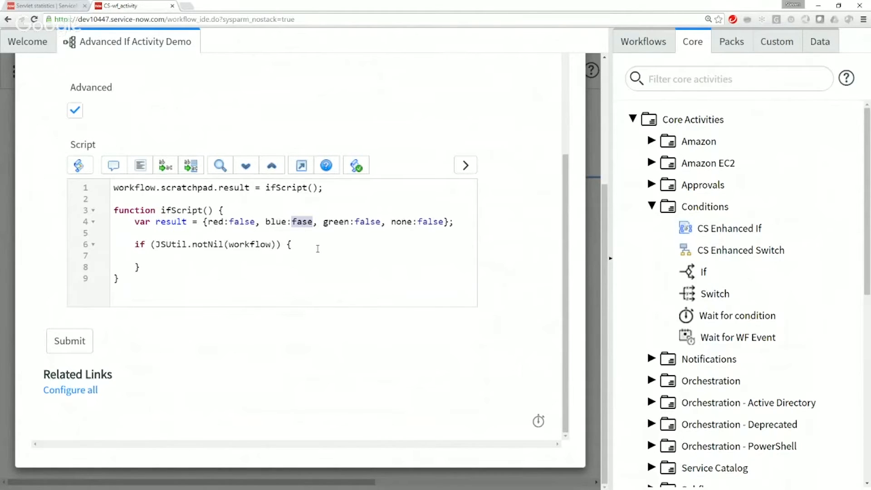
{"action": "left_click", "coordinate": [236, 254]}
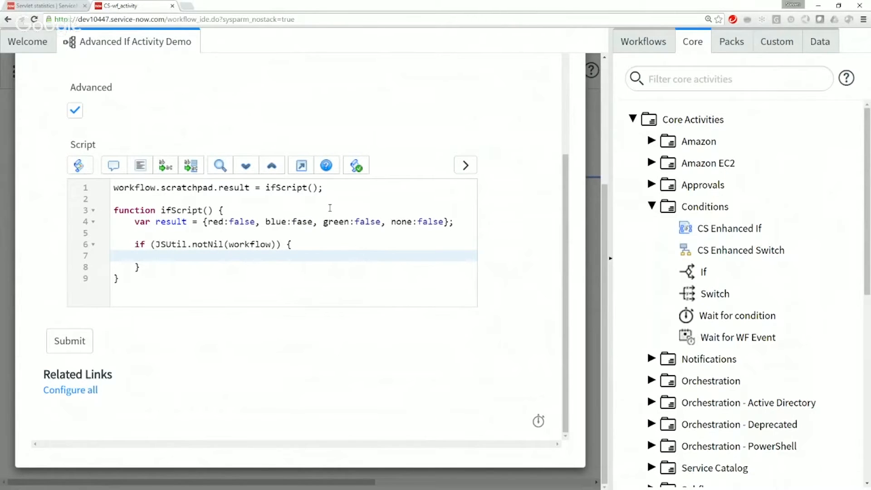
{"action": "type", "text": "if (workfl"}
{"action": "type", "text": "ow"}
{"action": "type", "text": ".scratch"}
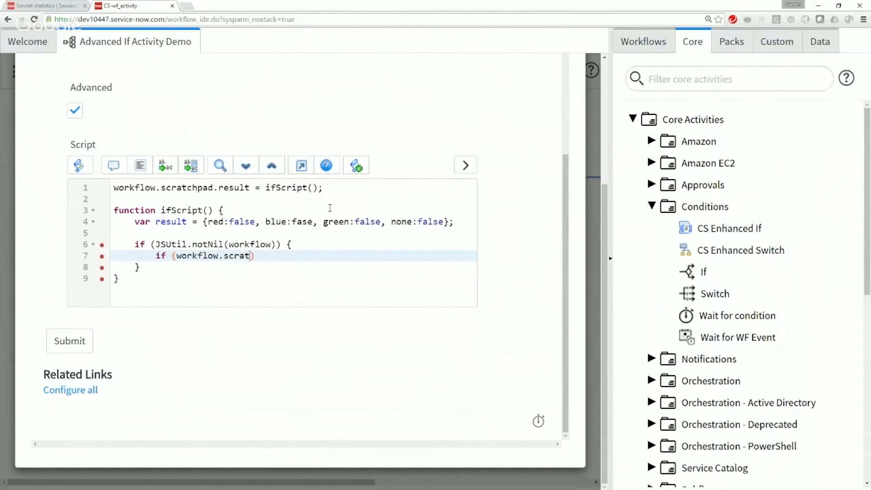
{"action": "type", "text": "pad"}
Step: Change the outer condition to global.JSUtil.notNil(workflow.scratchpad.trigger)
{"action": "key", "text": "Up"}
{"action": "type", "text": ".scratchpad.trigger"}
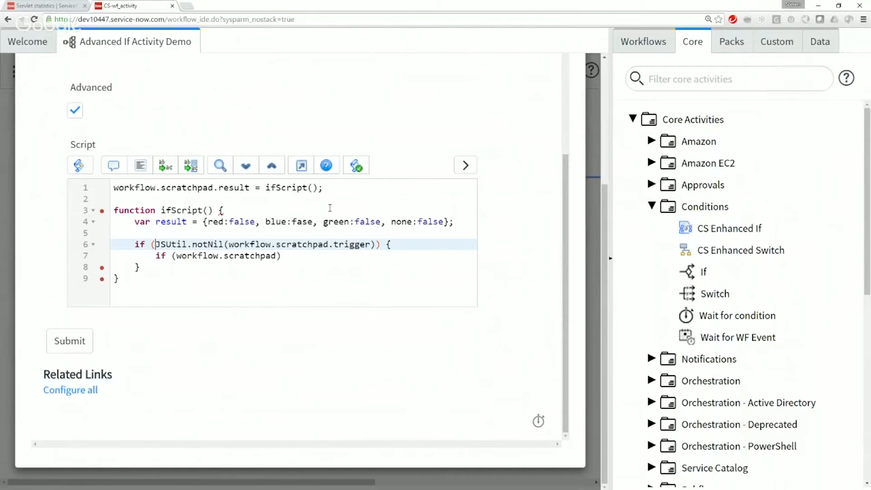
{"action": "type", "text": "global."}
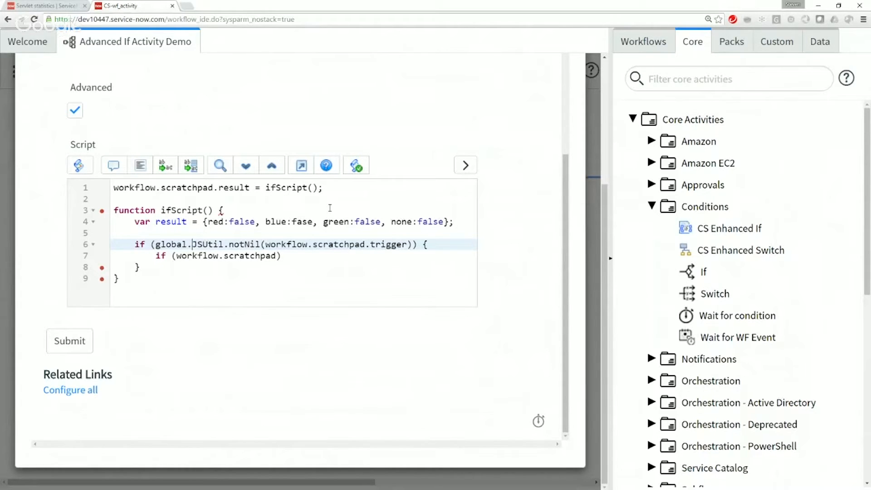
Step: Complete the nested condition as if (workflow.scratchpad.trigger.indexOf('red') > -1) with an empty braced block
{"action": "key", "text": "Down"}
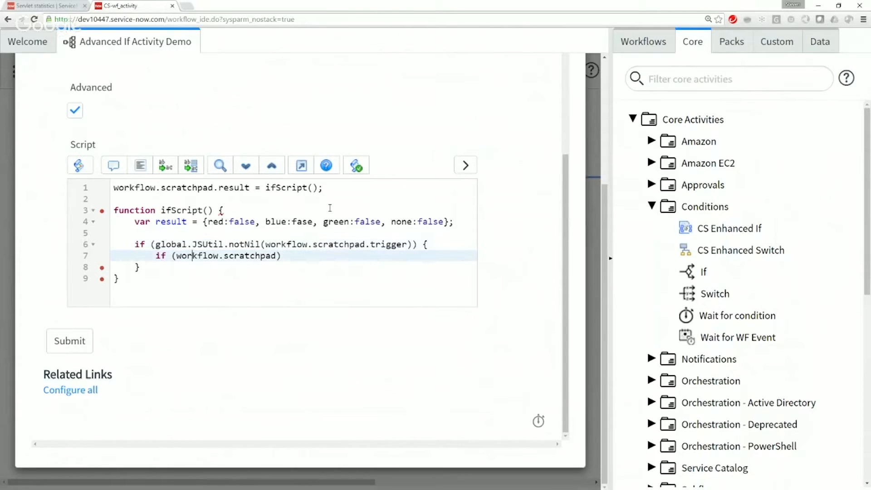
{"action": "key", "text": "End"}
{"action": "key", "text": "Left"}
{"action": "type", "text": ".trigger.ind"}
{"action": "type", "text": "ex"}
{"action": "type", "text": "Of('red'"}
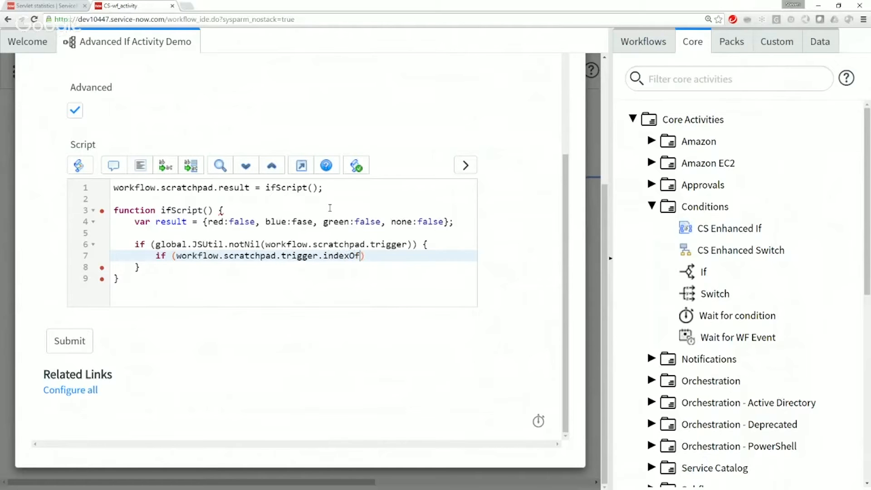
{"action": "type", "text": ") > -1) {"}
{"action": "key", "text": "Return"}
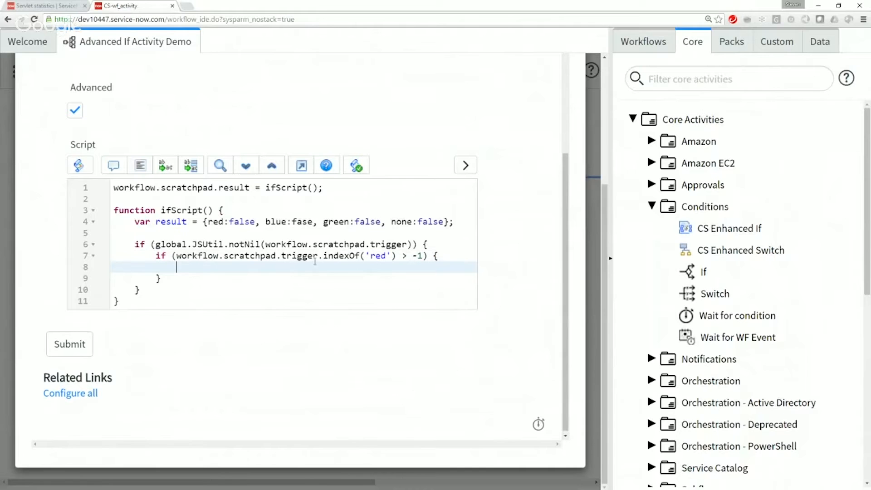
{"action": "double_click", "coordinate": [375, 255]}
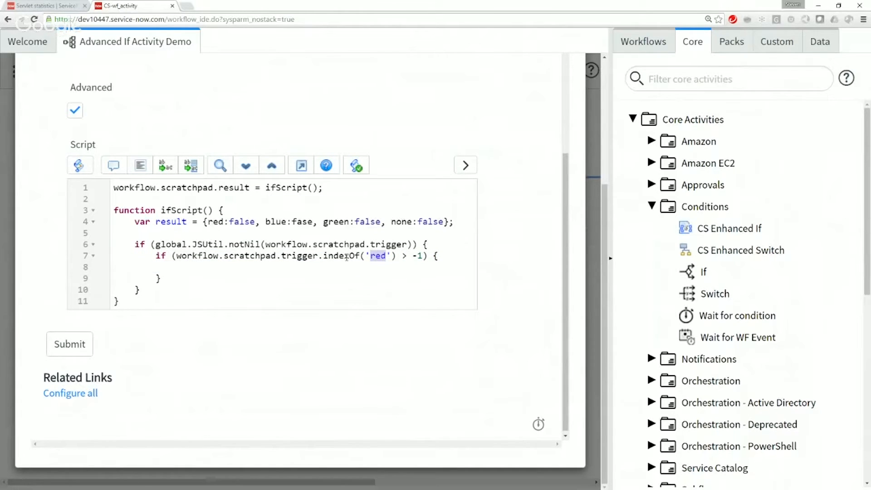
Step: Add result.red = true; inside the braced block of the nested 'red' condition
{"action": "double_click", "coordinate": [283, 256]}
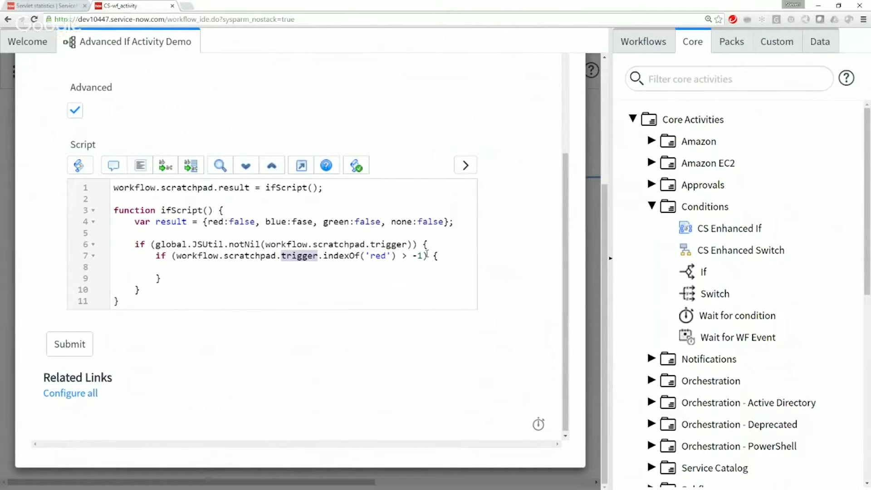
{"action": "left_click", "coordinate": [269, 271]}
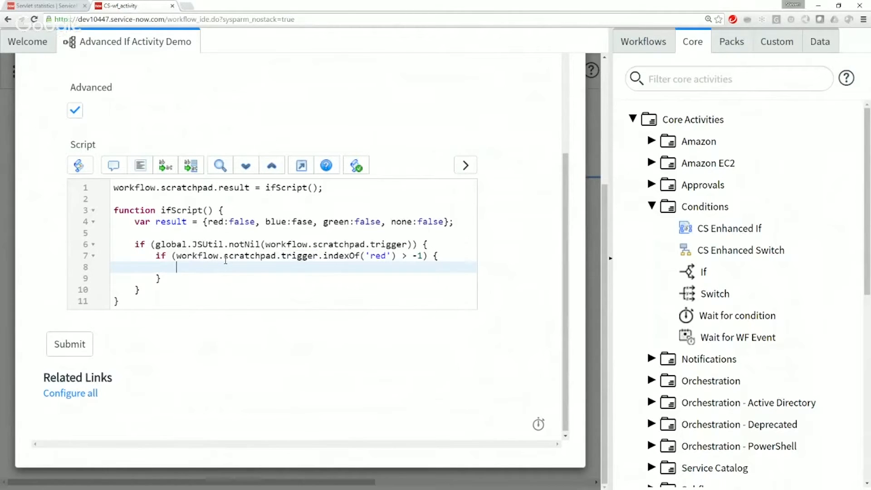
{"action": "type", "text": "result."}
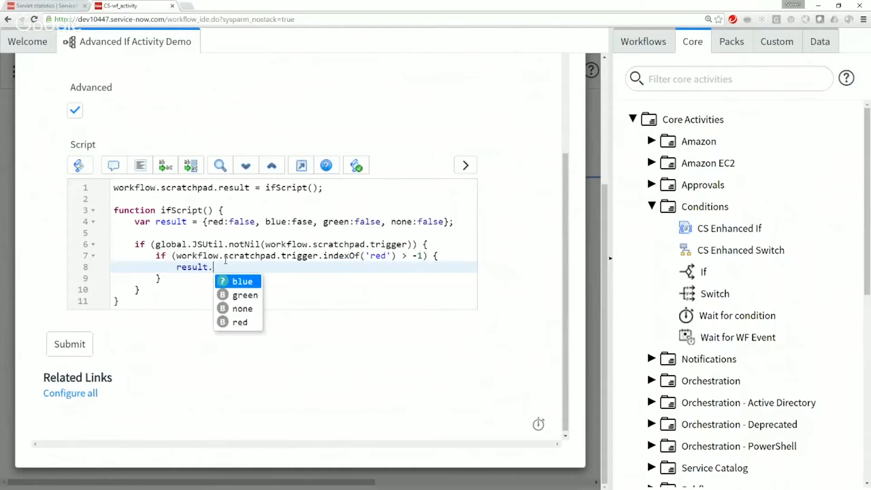
{"action": "type", "text": "red = tr"}
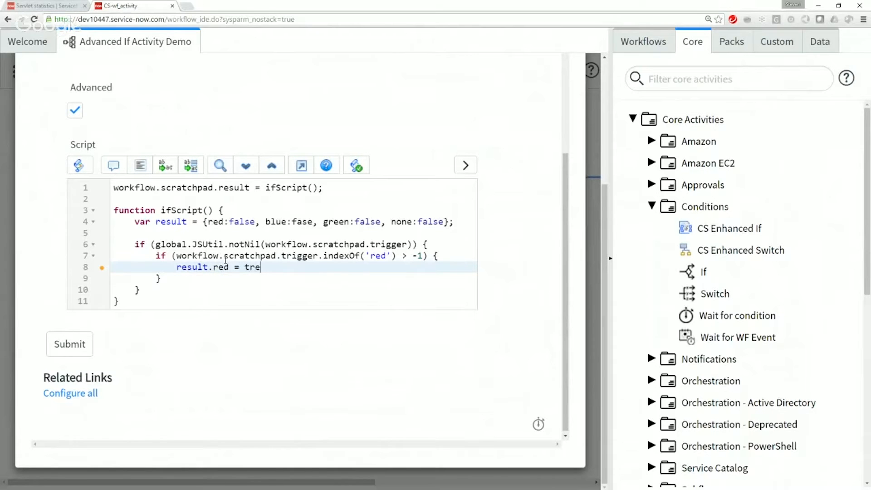
{"action": "type", "text": "ue;"}
Step: Duplicate the complete nested 'red' if block twice directly below the original, inside the notNil block
{"action": "key", "text": "Down"}
{"action": "key", "text": "Home"}
{"action": "key", "text": "Home"}
{"action": "key", "text": "Up"}
{"action": "key", "text": "Up"}
{"action": "key", "text": "Up"}
{"action": "key", "text": "Down"}
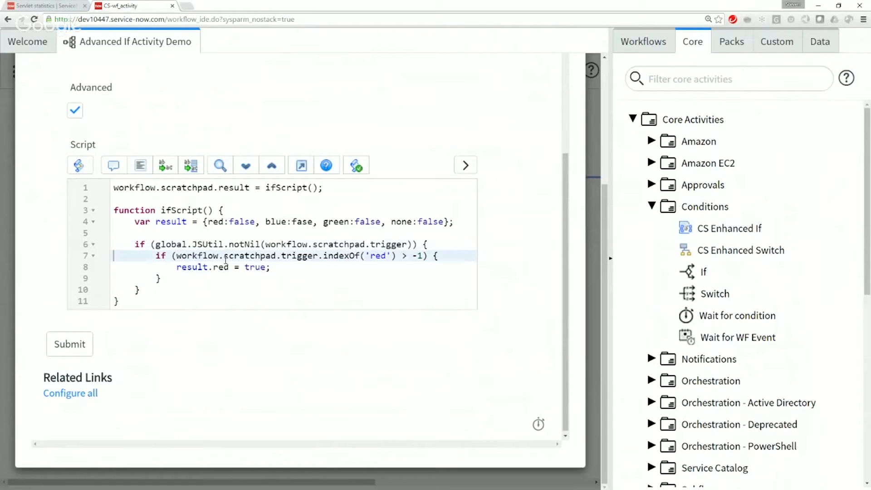
{"action": "key", "text": "shift+Down"}
{"action": "key", "text": "shift+Down"}
{"action": "key", "text": "shift+Down"}
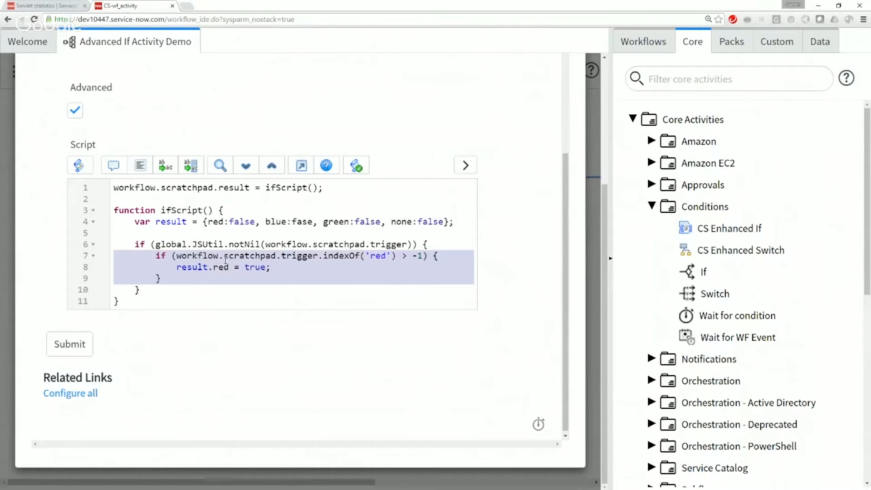
{"action": "key", "text": "Right"}
{"action": "key", "text": "ctrl+v"}
{"action": "key", "text": "ctrl+v"}
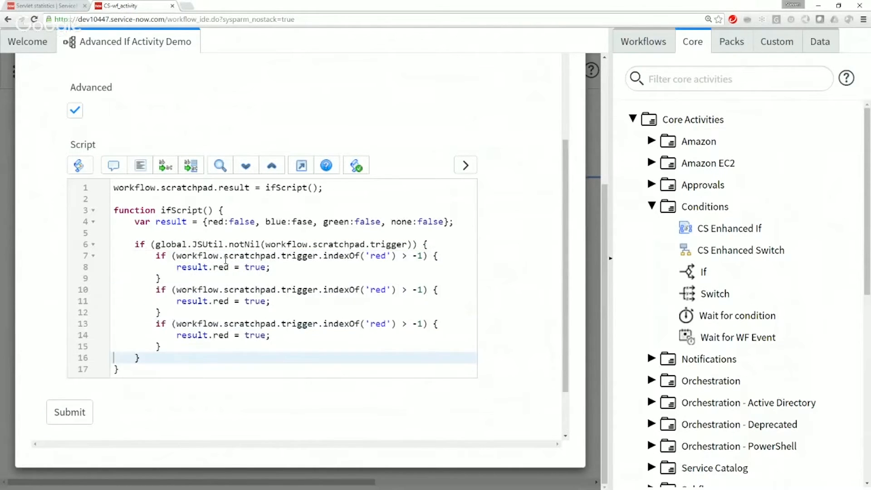
Step: Adapt the second color block to check indexOf('blue') and assign result.blue
{"action": "double_click", "coordinate": [378, 290]}
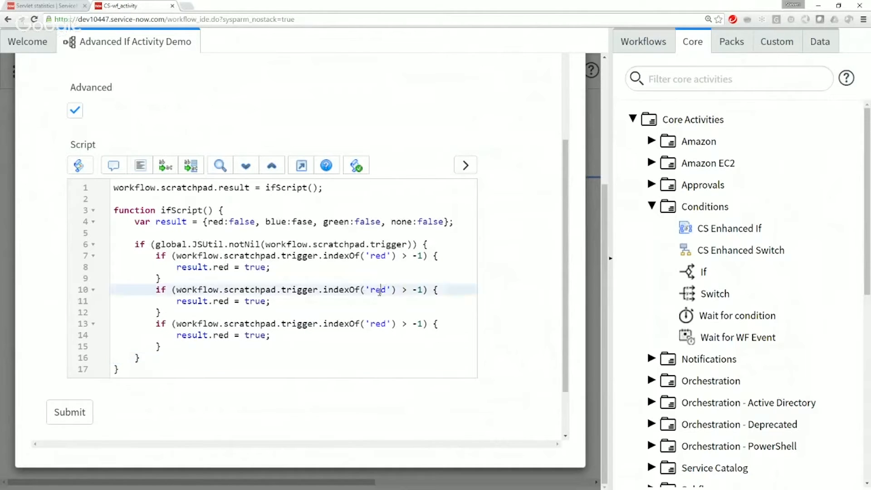
{"action": "type", "text": "blue"}
{"action": "double_click", "coordinate": [224, 300]}
{"action": "type", "text": "blue"}
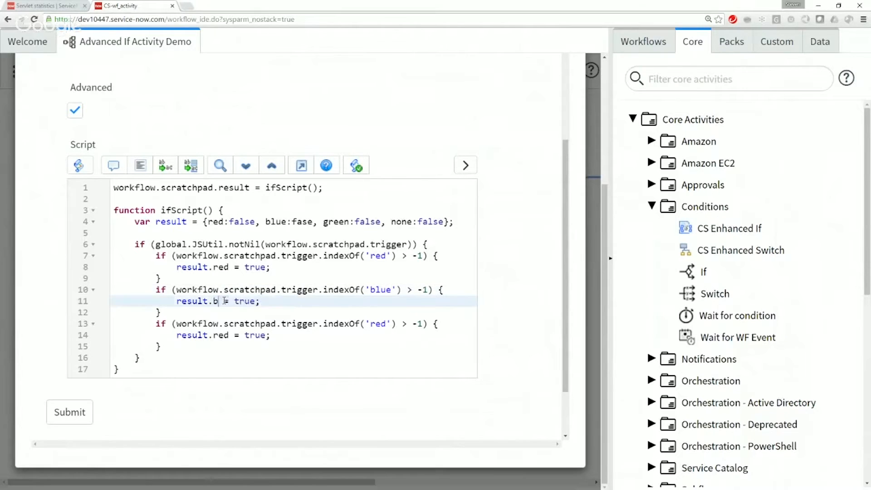
Step: Adapt the third color block to check indexOf('green') and assign result.green
{"action": "double_click", "coordinate": [380, 323]}
{"action": "type", "text": "green"}
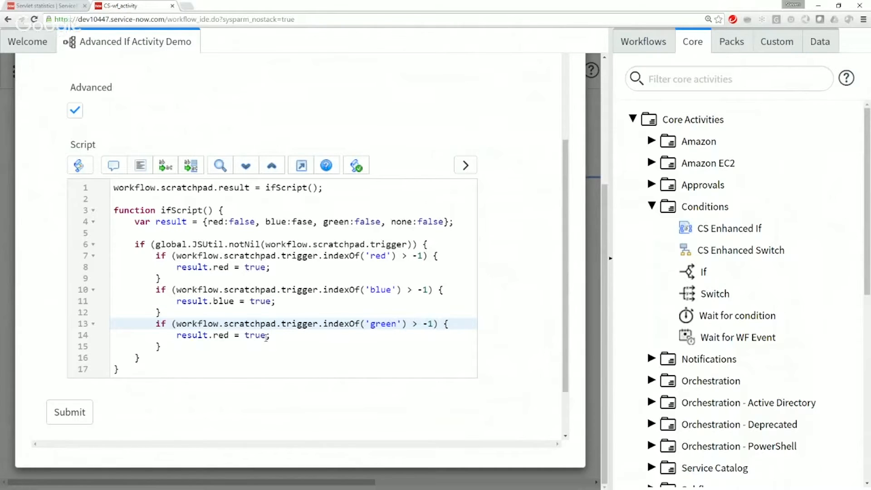
{"action": "double_click", "coordinate": [221, 335]}
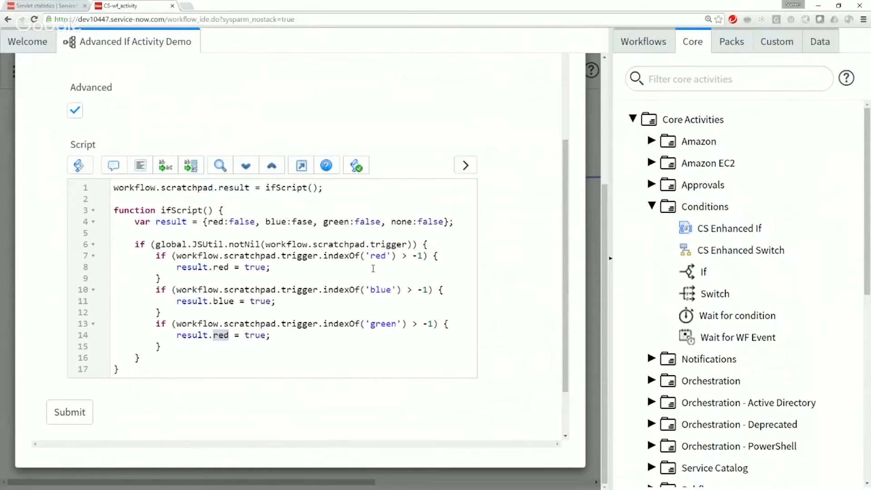
{"action": "type", "text": "green"}
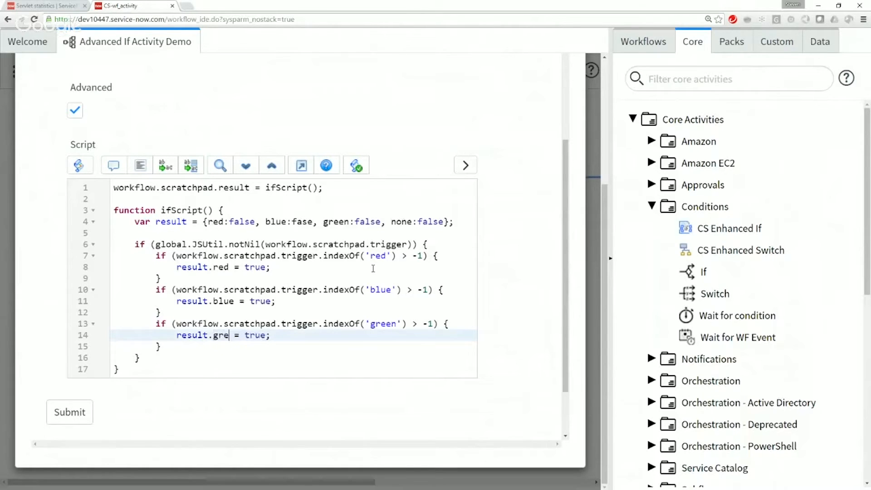
Step: Start a negated condition below the notNil block, after a blank line, as if (!(result.red ||
{"action": "key", "text": "Down"}
{"action": "key", "text": "Down"}
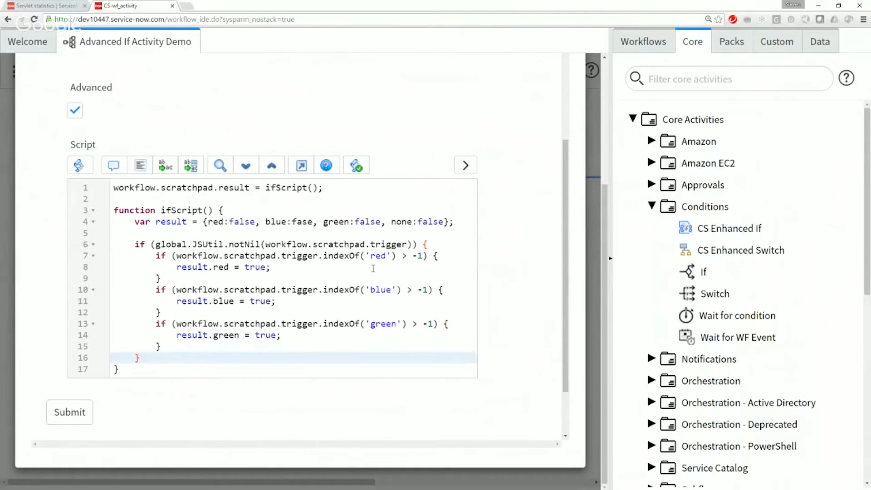
{"action": "key", "text": "Return"}
{"action": "key", "text": "Return"}
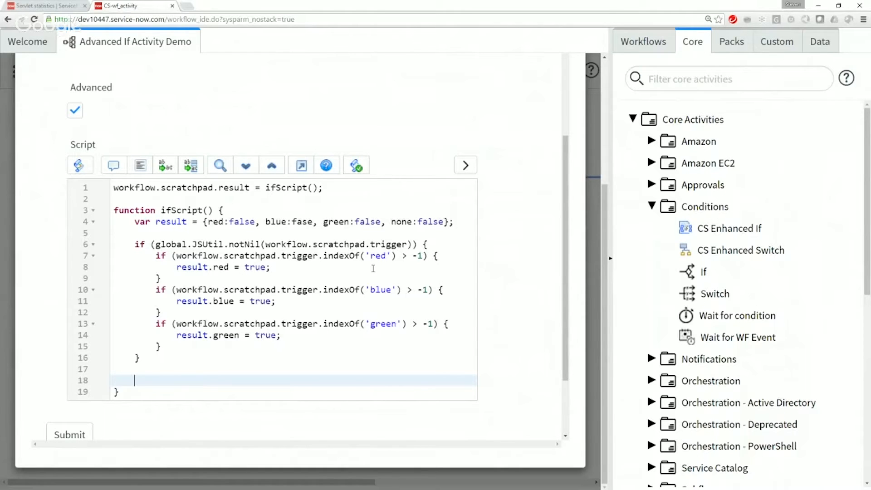
{"action": "type", "text": "if (!(result."}
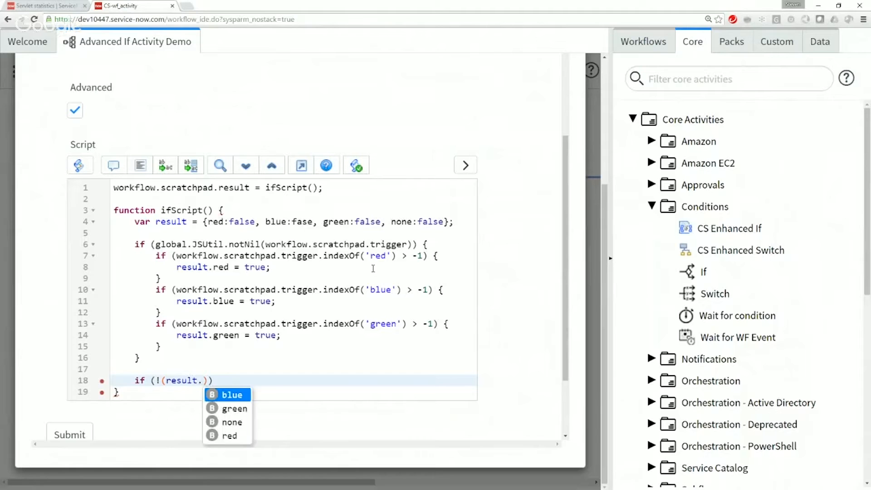
{"action": "type", "text": "red "}
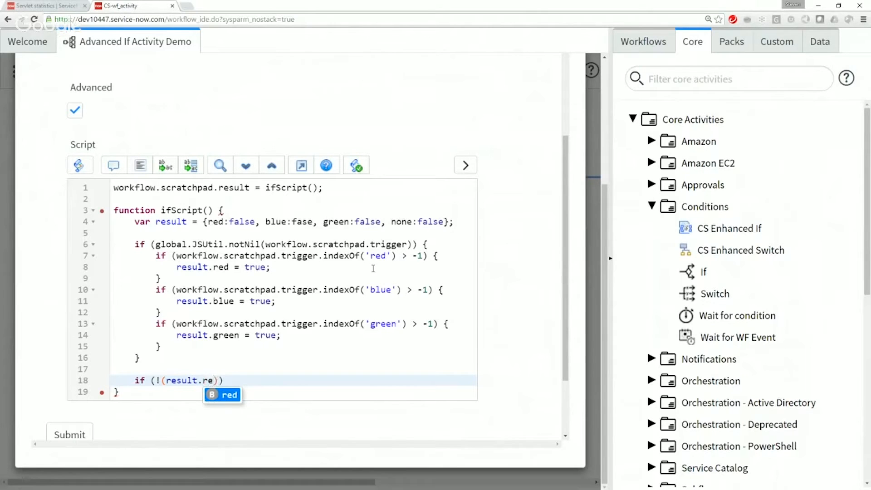
{"action": "type", "text": "|| "}
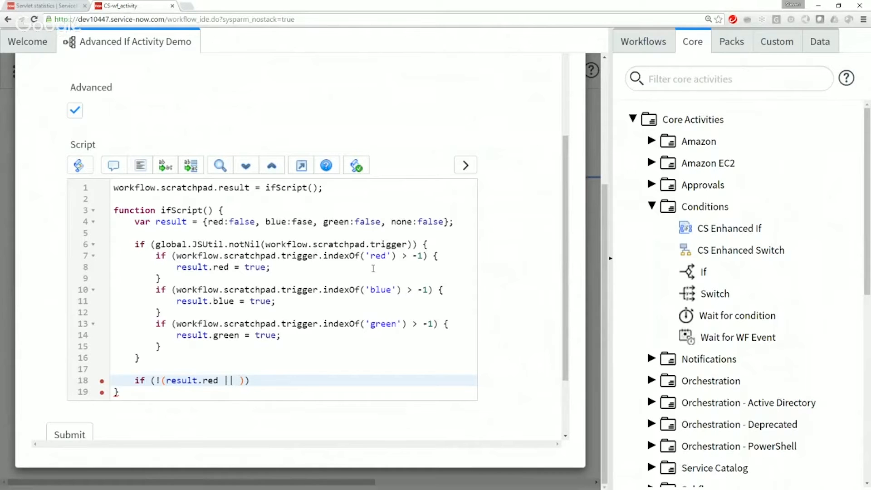
{"action": "type", "text": "result.bl"}
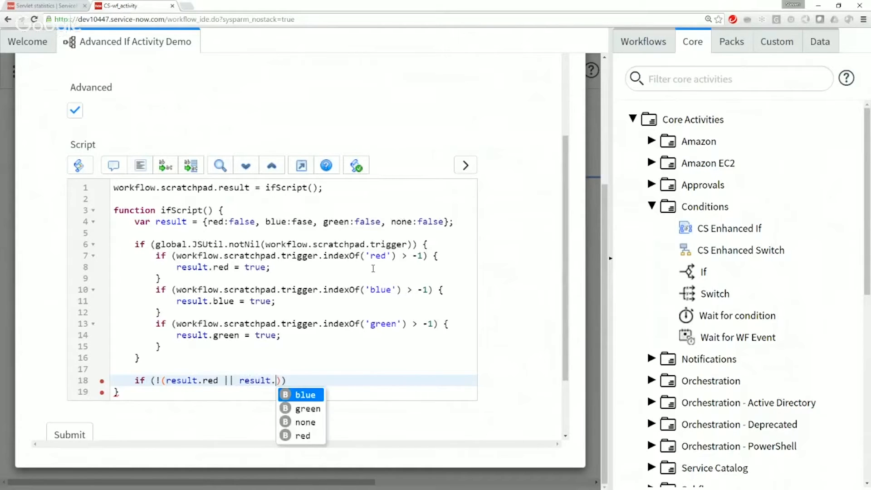
{"action": "type", "text": "ue ||"}
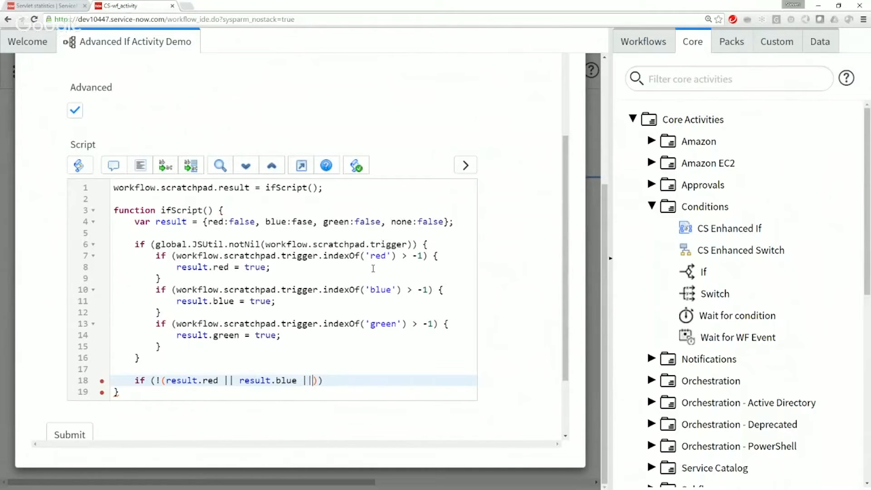
{"action": "type", "text": " result.green"}
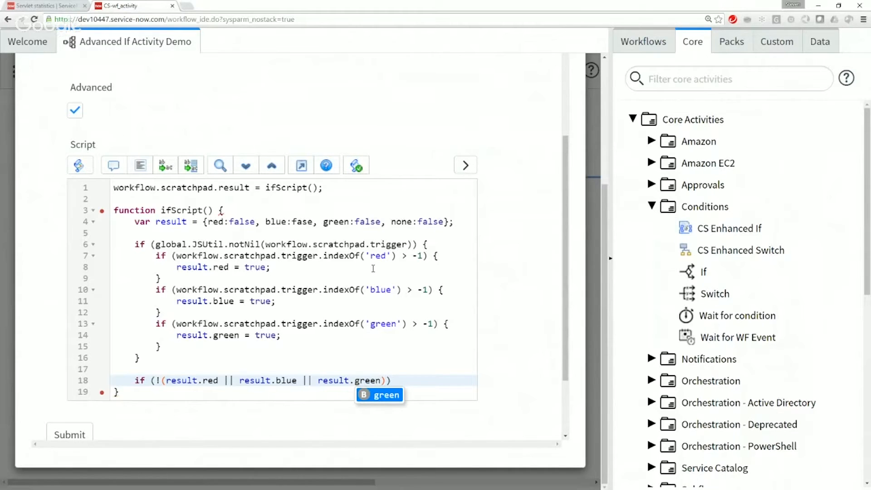
Step: Complete the negated condition with result.blue || result.green and open a braced block after it
{"action": "key", "text": "Escape"}
{"action": "left_click", "coordinate": [421, 381]}
{"action": "type", "text": "{"}
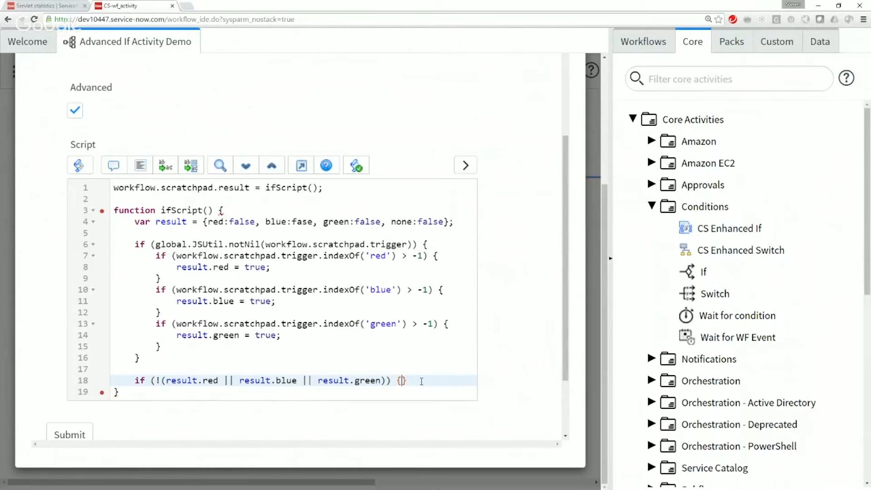
Step: Add result.none = true; inside the block of the negated condition
{"action": "key", "text": "Return"}
{"action": "type", "text": "result."}
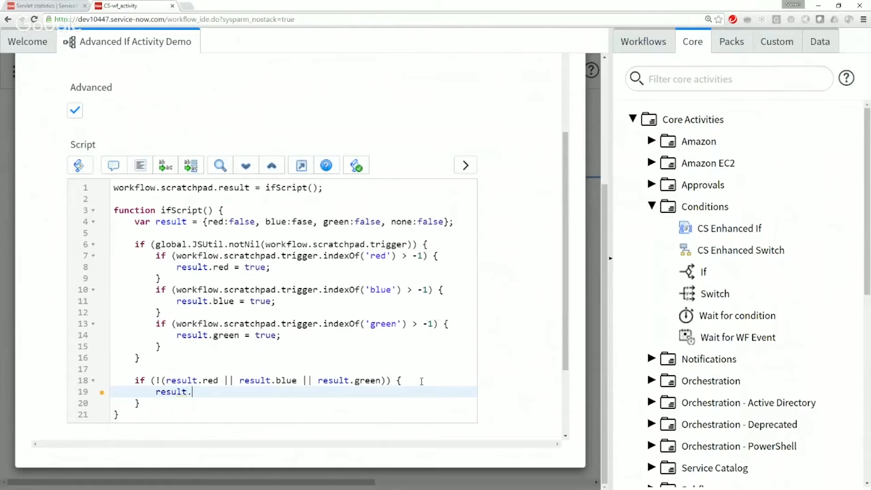
{"action": "type", "text": "none = true;"}
Step: Add two new lines after the closing brace of the negated if block
{"action": "scroll", "coordinate": [375, 394], "scroll_direction": "down", "scroll_amount": 1}
{"action": "left_click", "coordinate": [168, 364]}
{"action": "left_click_drag", "start_coordinate": [168, 364], "coordinate": [120, 337]}
{"action": "left_click", "coordinate": [156, 348]}
{"action": "left_click_drag", "start_coordinate": [155, 365], "coordinate": [116, 336]}
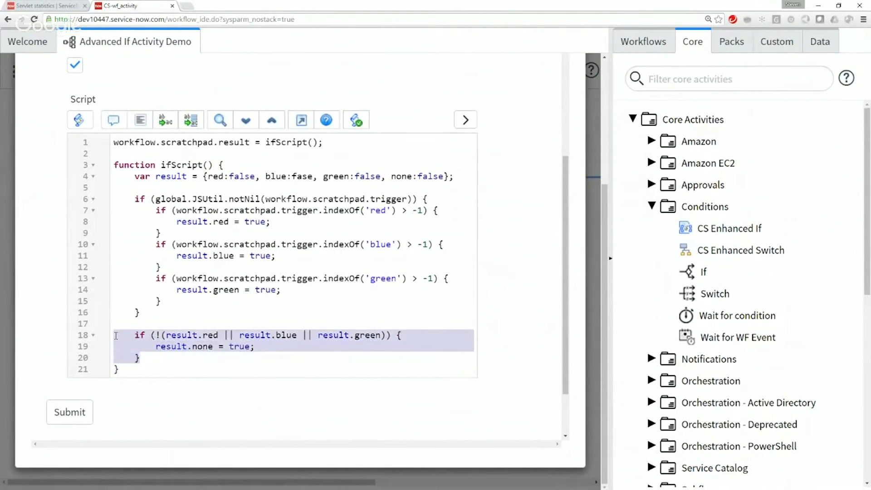
{"action": "left_click", "coordinate": [160, 358]}
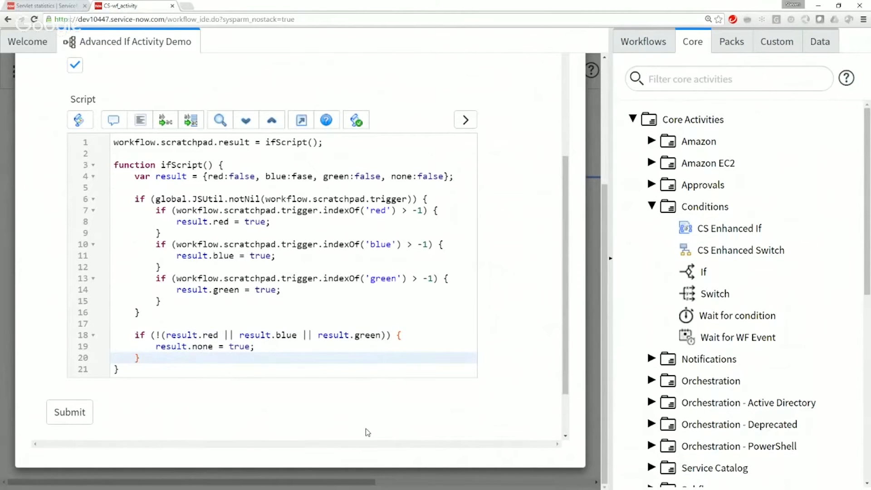
{"action": "key", "text": "Return"}
{"action": "key", "text": "Return"}
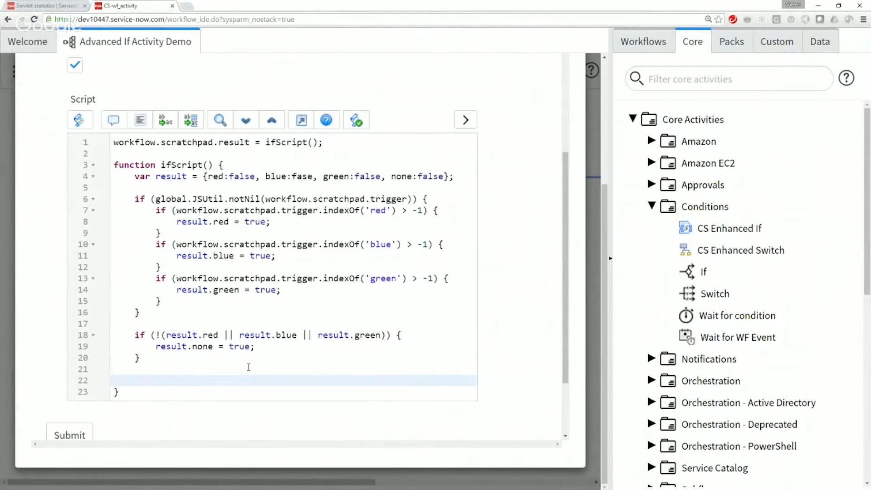
Step: Reuse the negated condition below its if block as the assignment result.none = (!(result.red || result.blue || result.green));
{"action": "left_click_drag", "start_coordinate": [158, 335], "coordinate": [384, 334]}
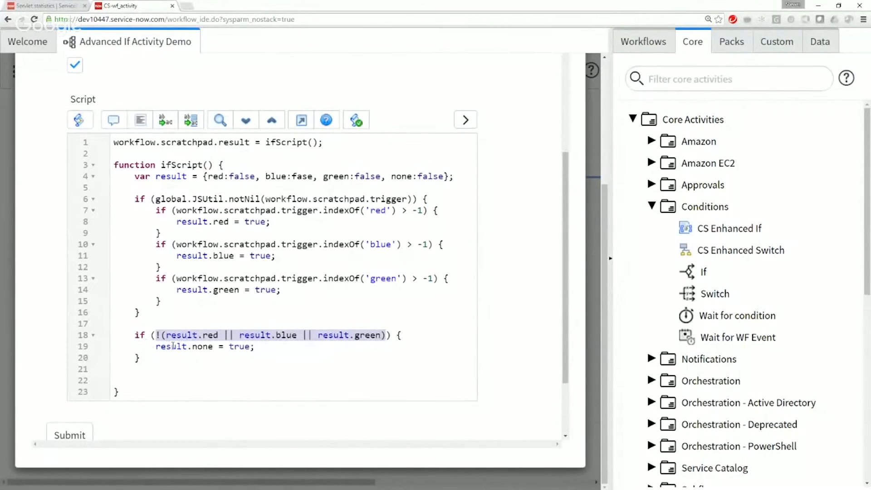
{"action": "left_click_drag", "start_coordinate": [158, 348], "coordinate": [213, 347]}
{"action": "double_click", "coordinate": [232, 347]}
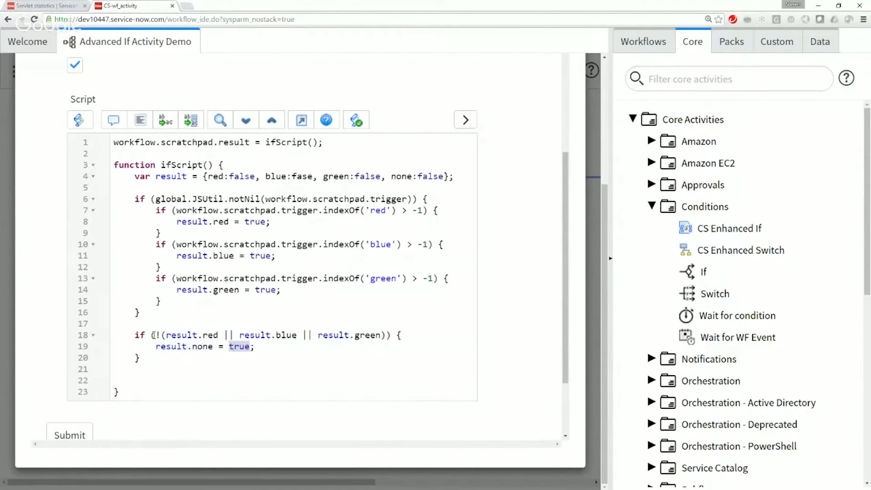
{"action": "double_click", "coordinate": [204, 347]}
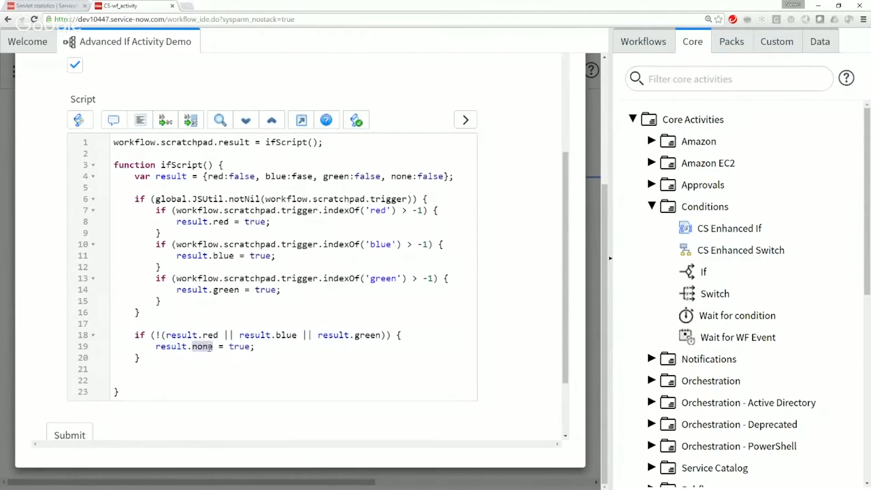
{"action": "left_click_drag", "start_coordinate": [151, 336], "coordinate": [396, 334]}
{"action": "key", "text": "ctrl+c"}
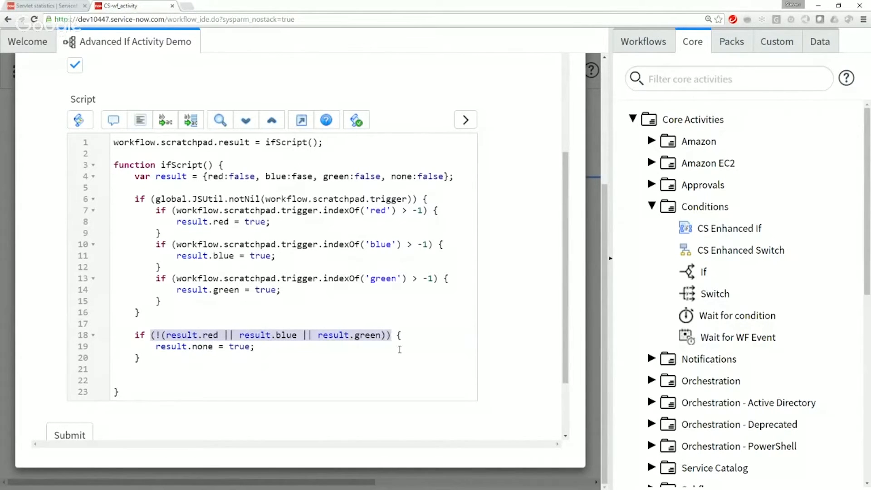
{"action": "left_click", "coordinate": [183, 370]}
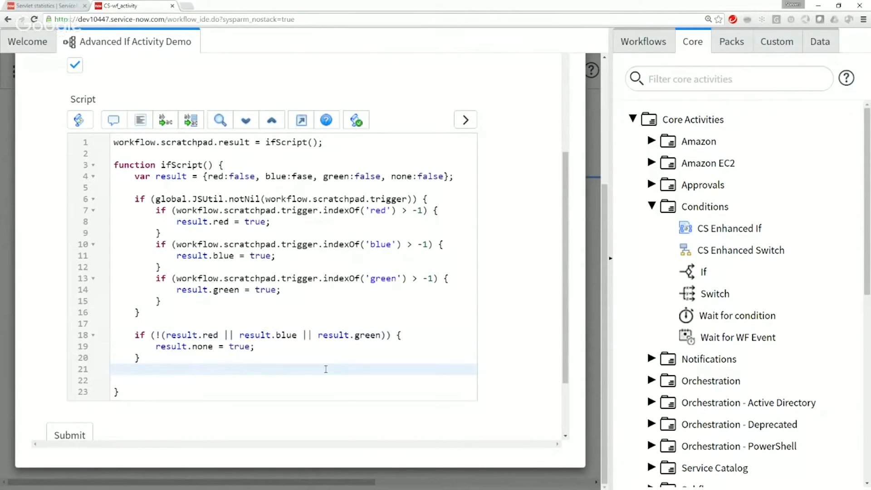
{"action": "key", "text": "Return"}
{"action": "type", "text": "result.none"}
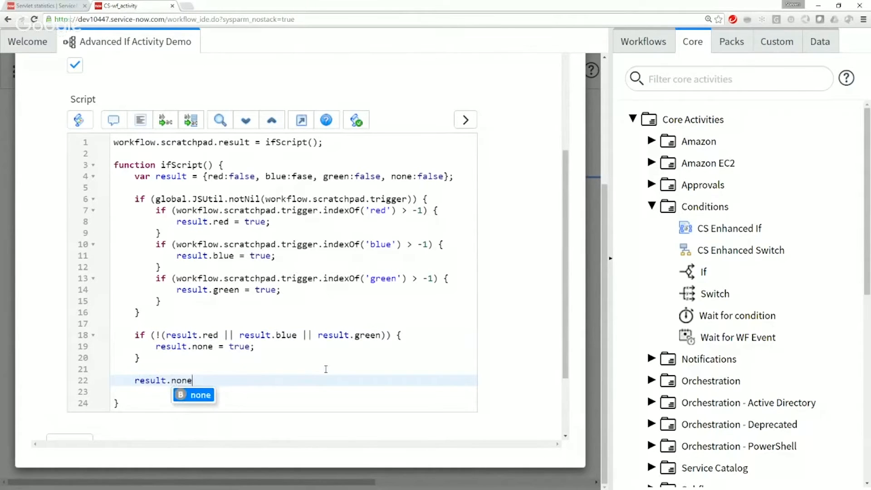
{"action": "type", "text": " ="}
{"action": "key", "text": "ctrl+v"}
{"action": "type", "text": ";"}
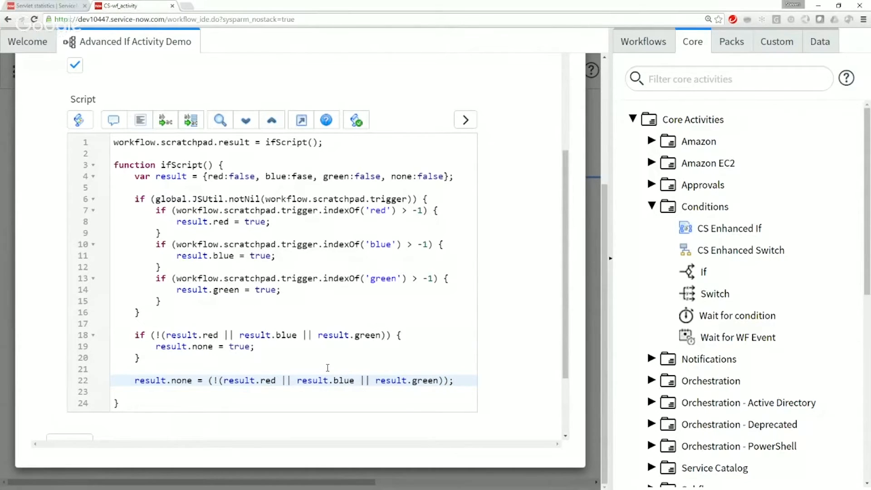
Step: Comment out the three-line negated if block above the result.none assignment in the script
{"action": "left_click_drag", "start_coordinate": [146, 316], "coordinate": [113, 199]}
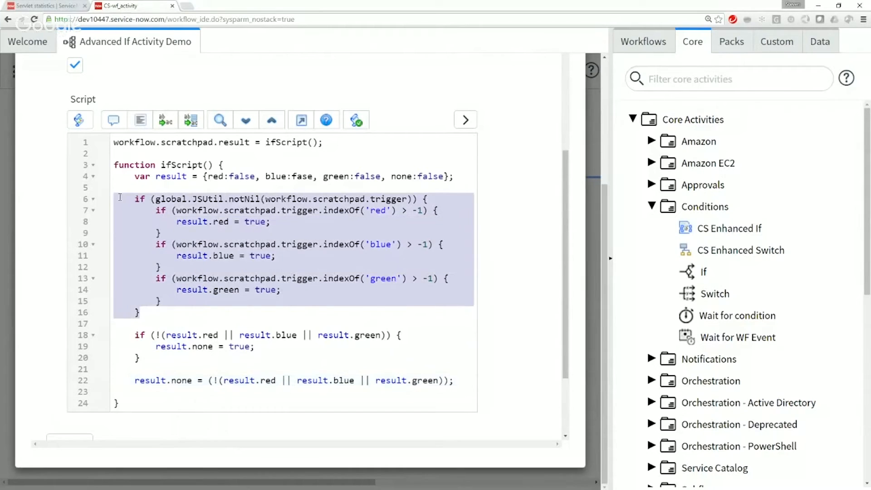
{"action": "left_click_drag", "start_coordinate": [111, 384], "coordinate": [113, 391]}
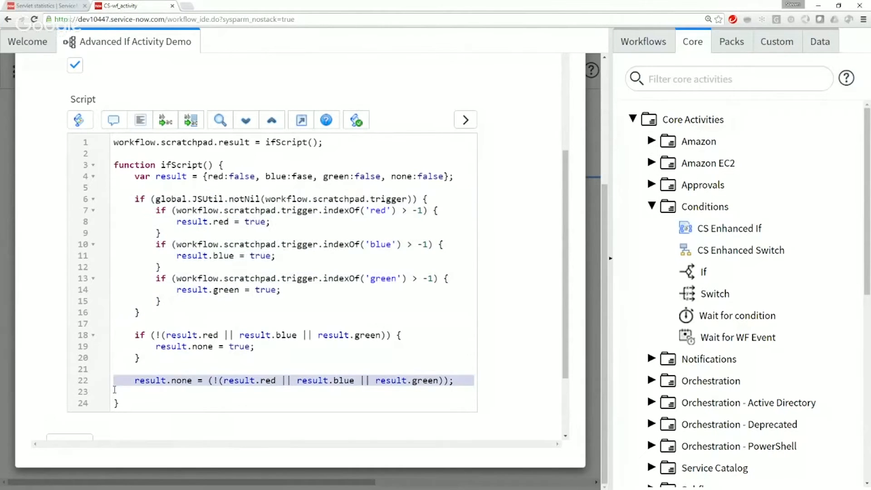
{"action": "left_click_drag", "start_coordinate": [112, 338], "coordinate": [108, 367]}
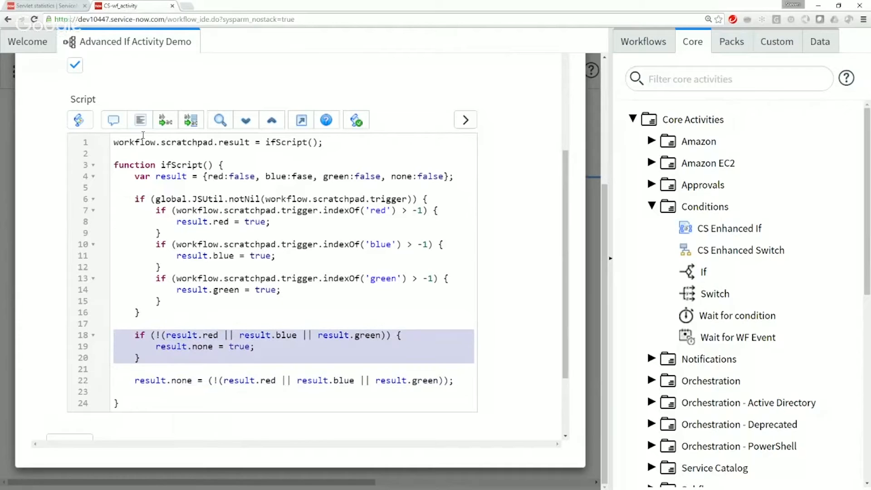
{"action": "left_click", "coordinate": [113, 120]}
{"action": "left_click", "coordinate": [196, 268]}
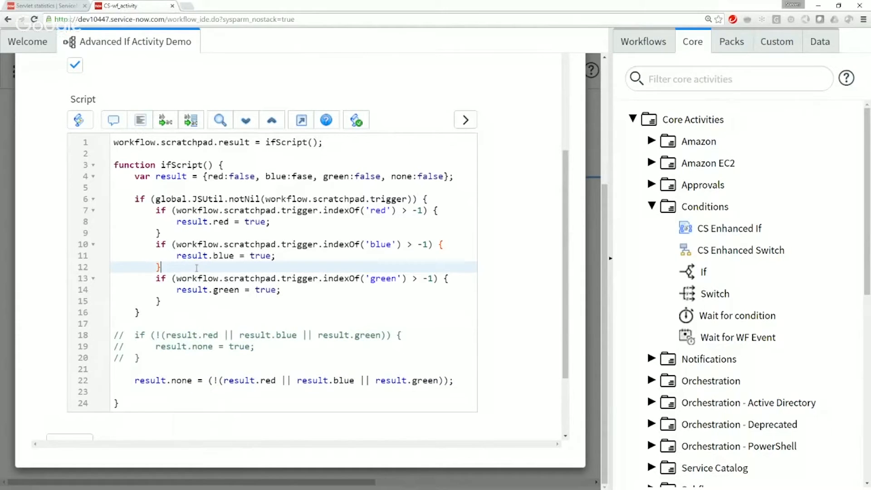
Step: Add return result; at the end of the ifScript function, separated from the result.none assignment by a blank line
{"action": "left_click_drag", "start_coordinate": [135, 380], "coordinate": [453, 380]}
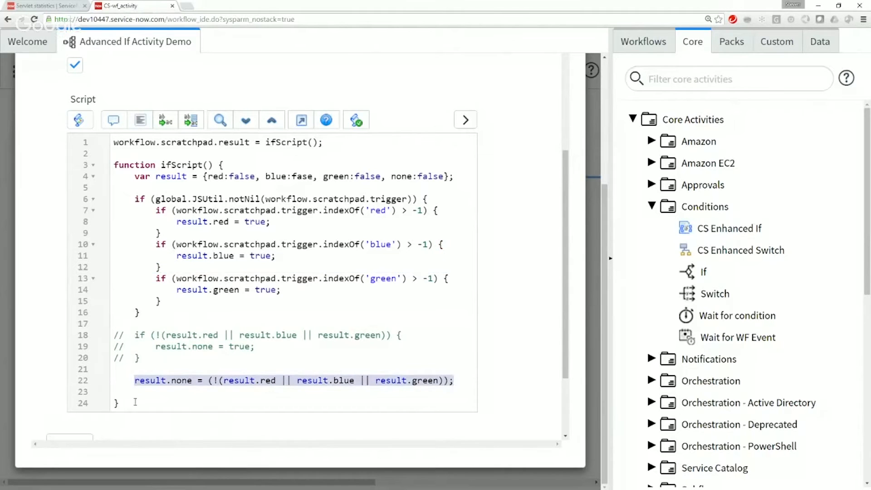
{"action": "left_click", "coordinate": [157, 391]}
{"action": "left_click", "coordinate": [234, 142]}
{"action": "double_click", "coordinate": [233, 142]}
{"action": "left_click", "coordinate": [142, 388]}
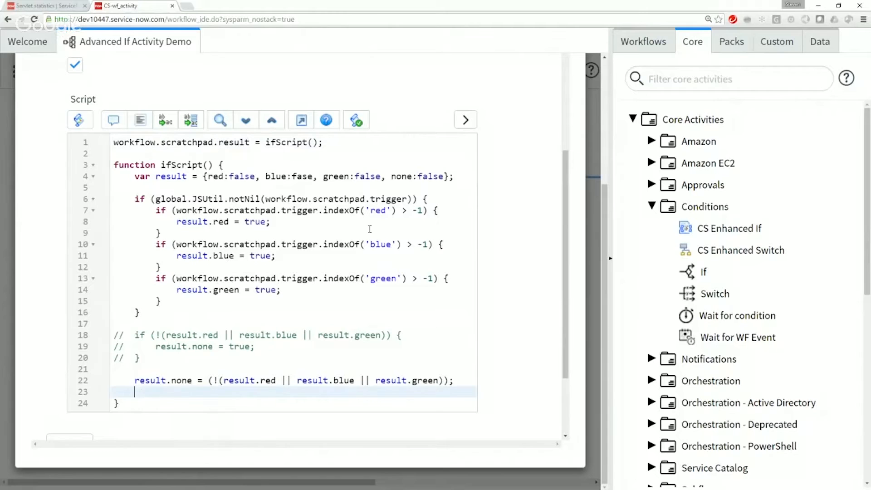
{"action": "key", "text": "Return"}
{"action": "type", "text": "result"}
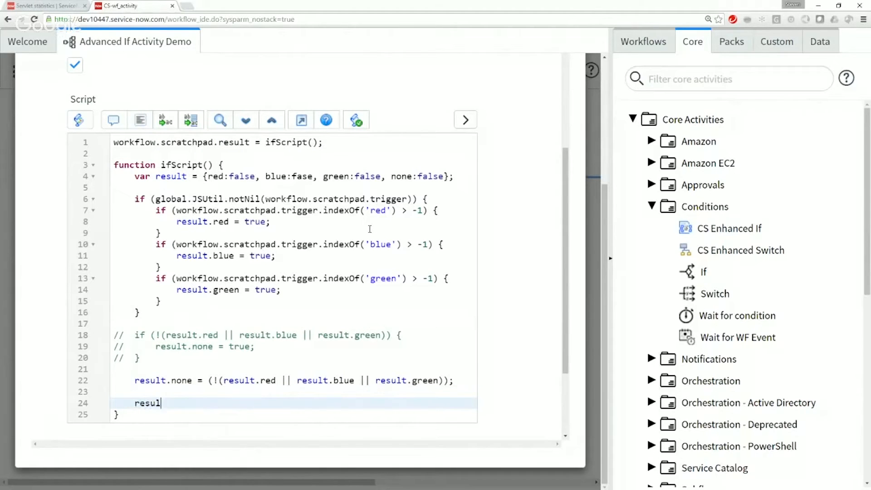
{"action": "key", "text": "BackSpace"}
{"action": "key", "text": "BackSpace"}
{"action": "key", "text": "BackSpace"}
{"action": "key", "text": "BackSpace"}
{"action": "key", "text": "BackSpace"}
{"action": "type", "text": "turn result;"}
{"action": "left_click", "coordinate": [196, 382]}
{"action": "key", "text": "Down"}
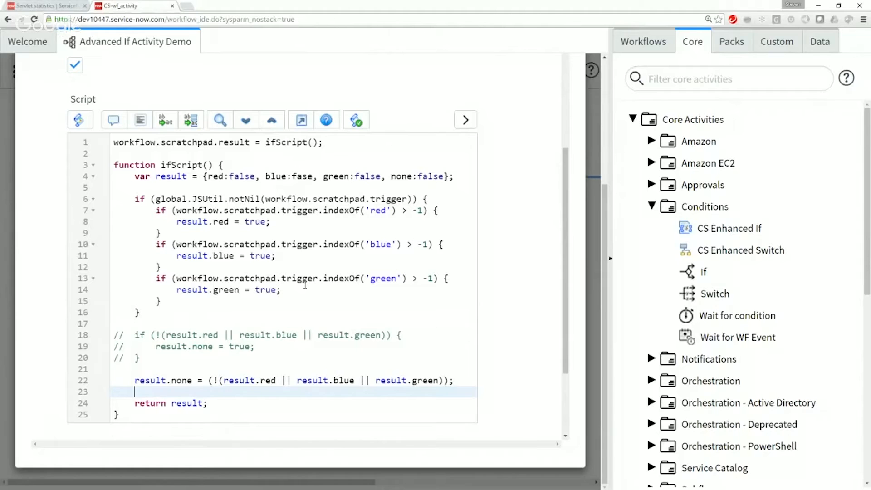
{"action": "type", "text": "result."}
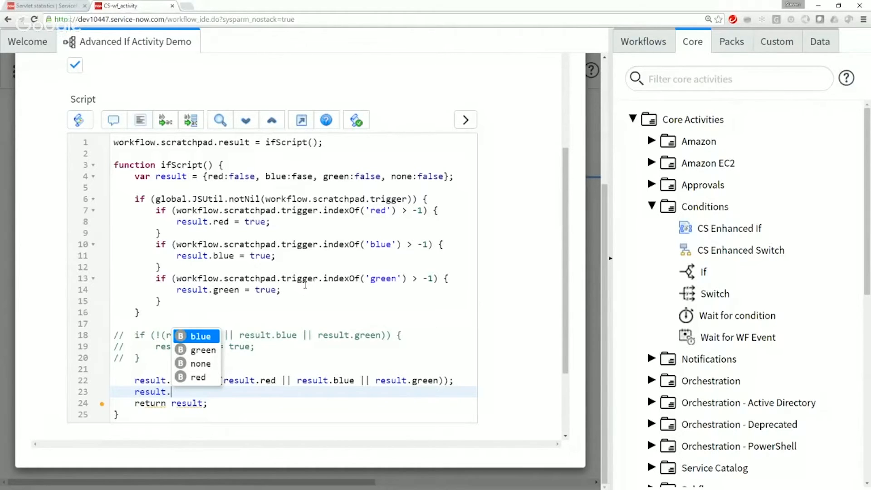
{"action": "key", "text": "BackSpace"}
{"action": "key", "text": "BackSpace"}
{"action": "key", "text": "BackSpace"}
{"action": "key", "text": "BackSpace"}
{"action": "key", "text": "BackSpace"}
{"action": "key", "text": "BackSpace"}
{"action": "key", "text": "BackSpace"}
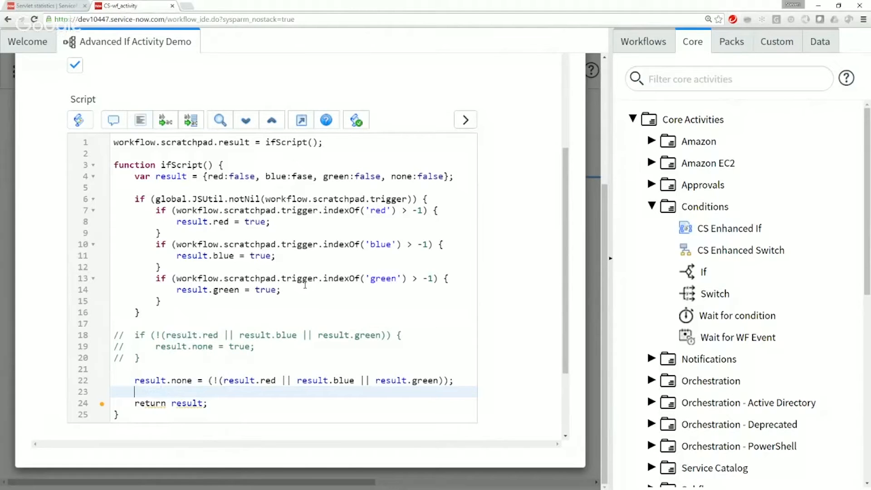
Step: Add gs.addErrorMessage() without a semicolon above the return statement and run the script's syntax check
{"action": "type", "text": "gs."}
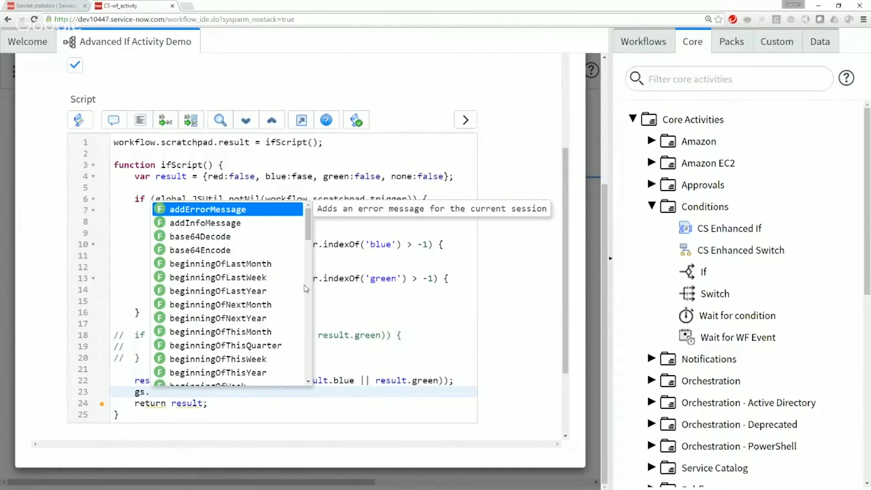
{"action": "key", "text": "Return"}
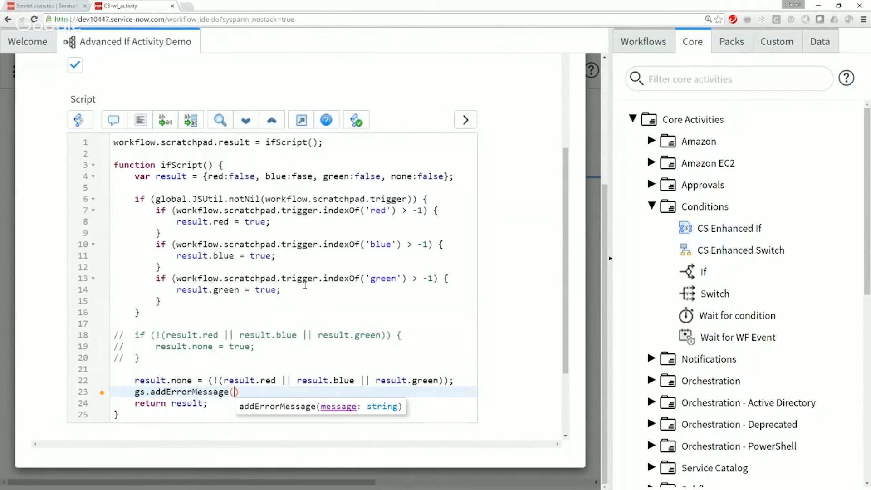
{"action": "key", "text": "End"}
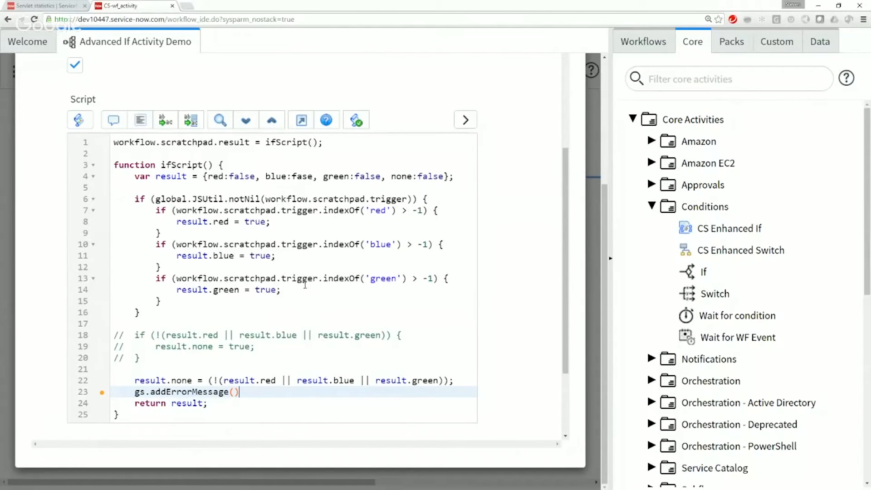
{"action": "mouse_move", "coordinate": [100, 396]}
{"action": "left_click", "coordinate": [359, 123]}
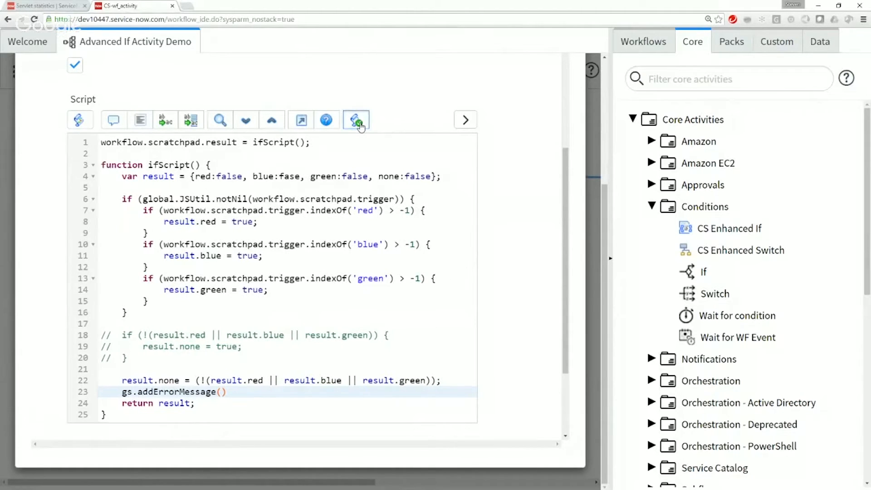
{"action": "left_click", "coordinate": [360, 125]}
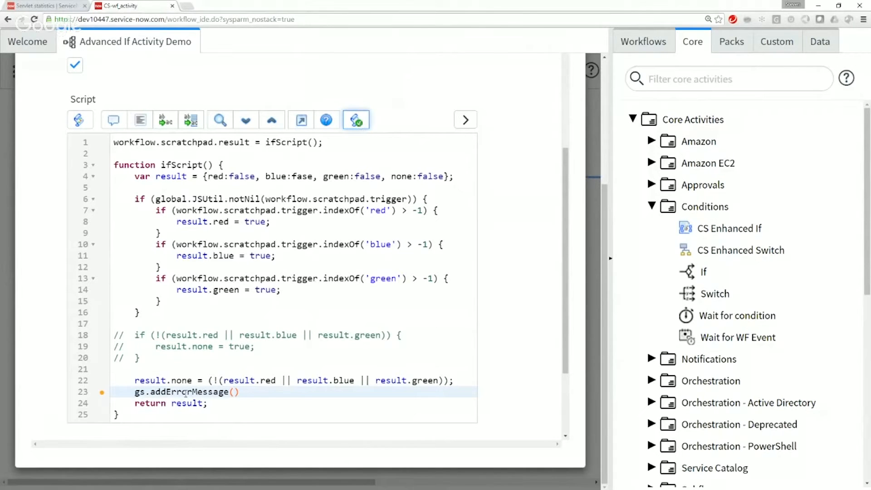
{"action": "mouse_move", "coordinate": [101, 393]}
{"action": "left_click", "coordinate": [269, 176]}
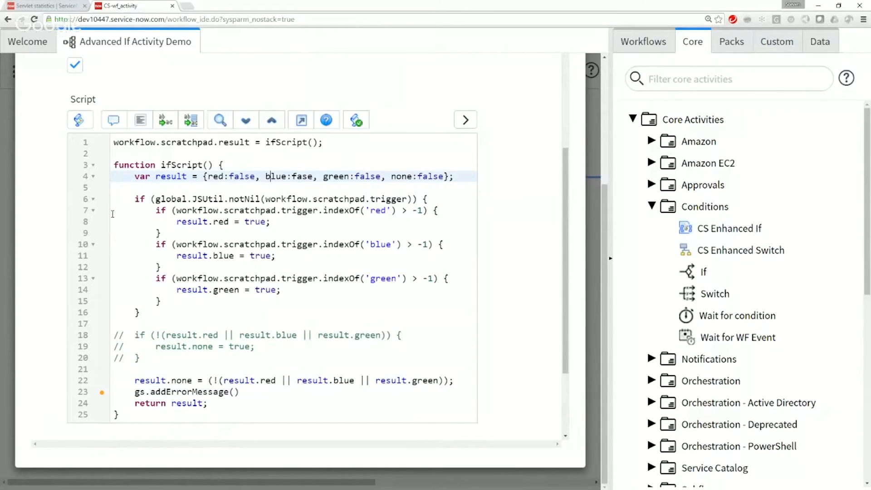
Step: Remove the gs.addErrorMessage() call, leaving a blank line above the return statement
{"action": "left_click", "coordinate": [114, 392]}
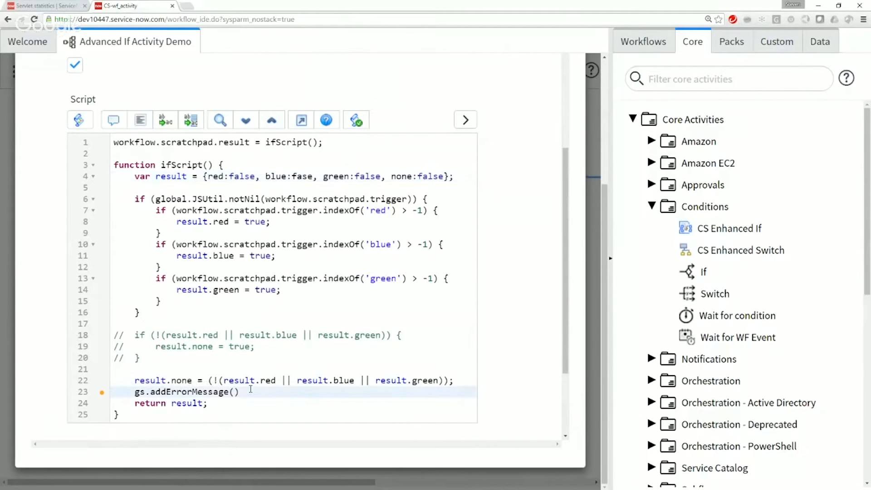
{"action": "left_click", "coordinate": [236, 391], "text": "shift"}
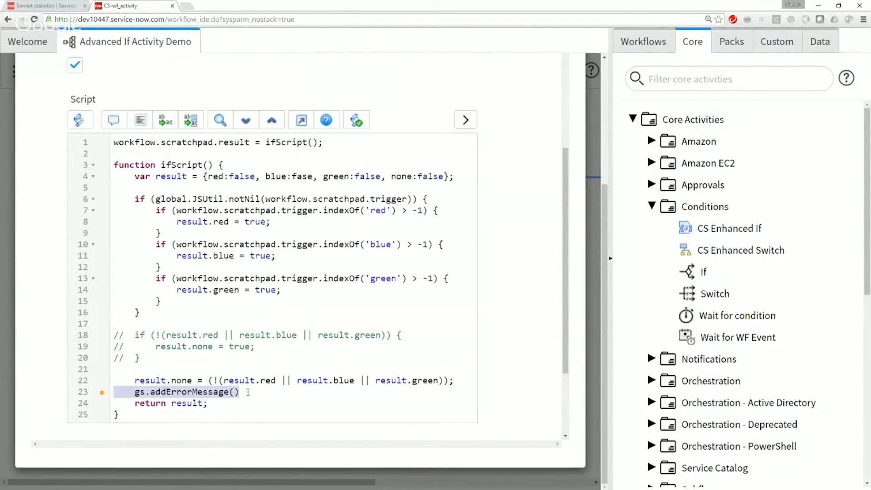
{"action": "key", "text": "BackSpace"}
{"action": "key", "text": "Up"}
{"action": "key", "text": "Up"}
{"action": "key", "text": "Up"}
{"action": "key", "text": "Up"}
{"action": "key", "text": "Up"}
{"action": "key", "text": "Up"}
{"action": "key", "text": "Up"}
{"action": "key", "text": "Up"}
{"action": "key", "text": "Up"}
{"action": "key", "text": "Up"}
{"action": "key", "text": "Up"}
{"action": "key", "text": "Up"}
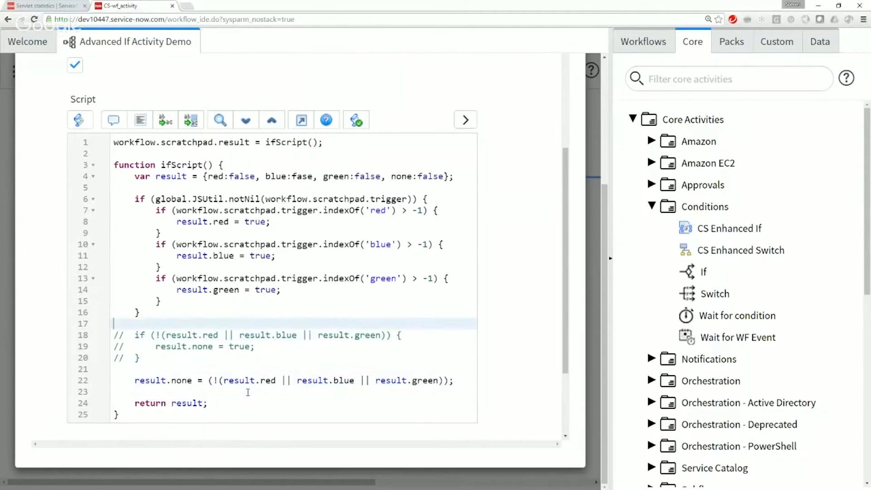
{"action": "key", "text": "Up"}
{"action": "key", "text": "Up"}
{"action": "key", "text": "Up"}
{"action": "key", "text": "Up"}
{"action": "key", "text": "Up"}
{"action": "key", "text": "Up"}
{"action": "key", "text": "Up"}
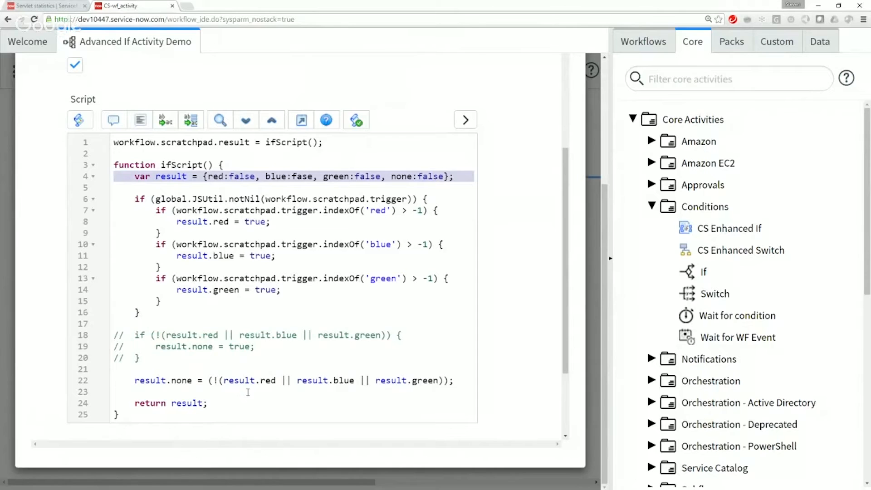
Step: Submit the Check Color If activity with its finished script
{"action": "scroll", "coordinate": [328, 356], "scroll_direction": "down", "scroll_amount": 1}
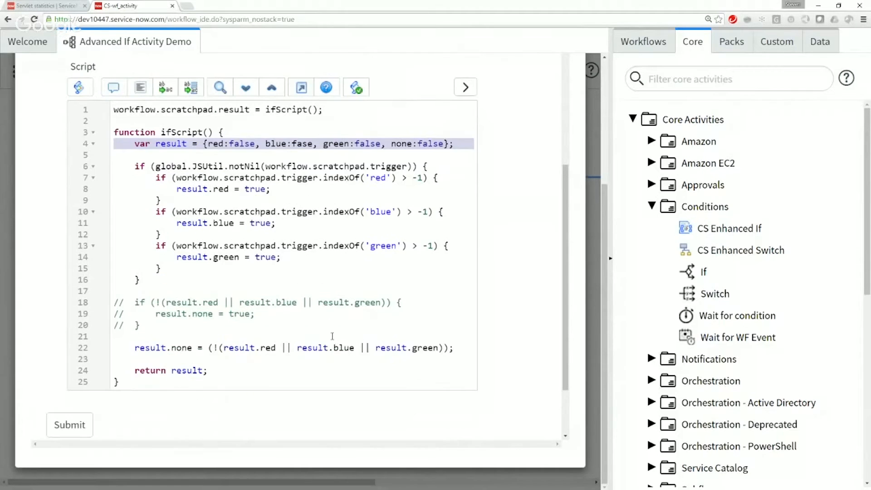
{"action": "scroll", "coordinate": [332, 335], "scroll_direction": "down", "scroll_amount": 3}
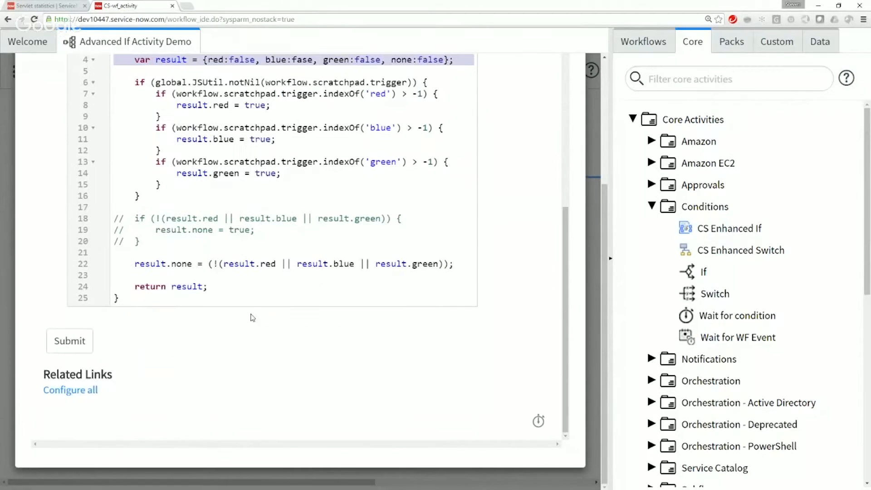
{"action": "left_click", "coordinate": [68, 348]}
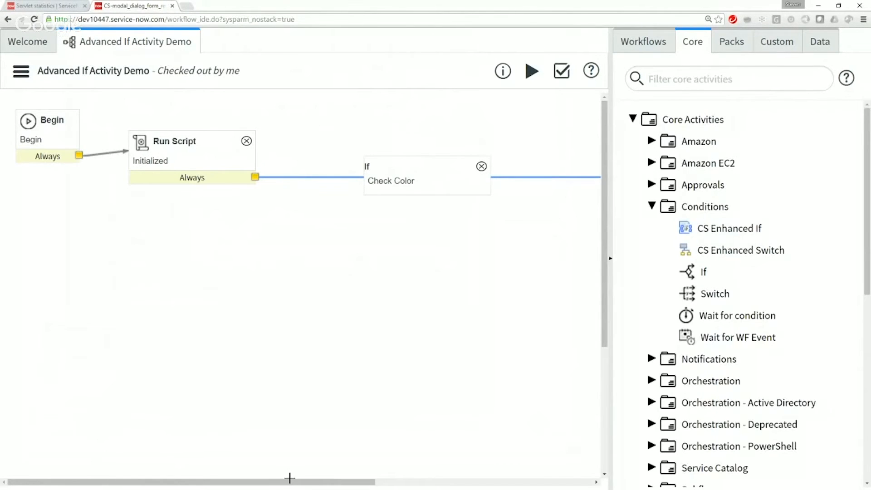
Step: Rearrange the workflow by moving the Check Color activity up near Run Script and the End activity far below it
{"action": "left_click_drag", "start_coordinate": [291, 485], "coordinate": [575, 484]}
{"action": "left_click_drag", "start_coordinate": [604, 337], "coordinate": [620, 465]}
{"action": "left_click_drag", "start_coordinate": [479, 396], "coordinate": [182, 132]}
{"action": "left_click_drag", "start_coordinate": [606, 261], "coordinate": [605, 138]}
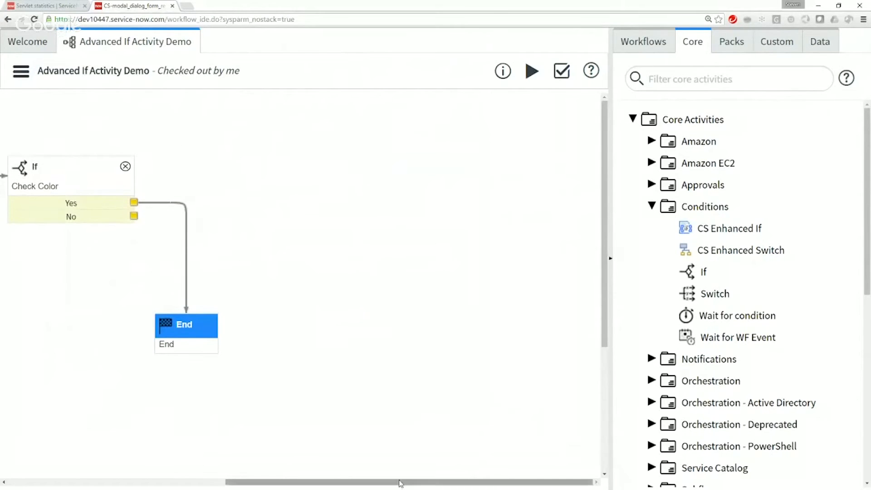
{"action": "left_click_drag", "start_coordinate": [326, 481], "coordinate": [107, 484]}
{"action": "left_click_drag", "start_coordinate": [429, 163], "coordinate": [398, 119]}
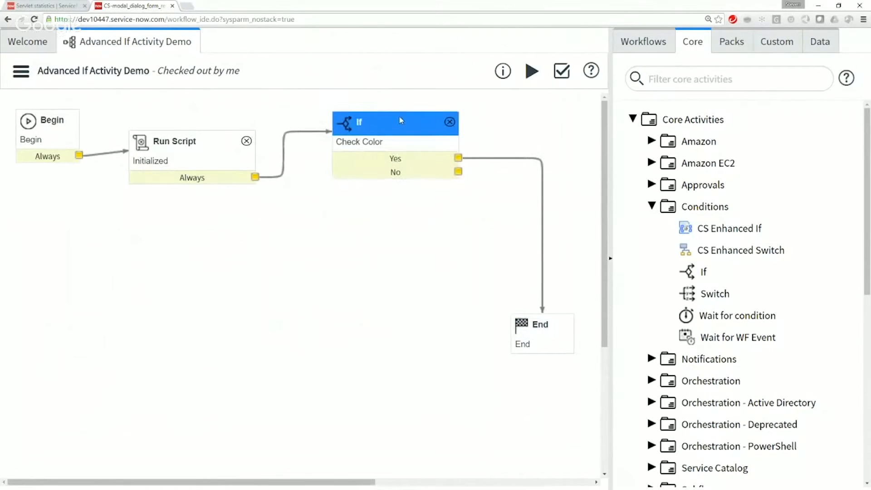
{"action": "left_click_drag", "start_coordinate": [546, 321], "coordinate": [559, 435]}
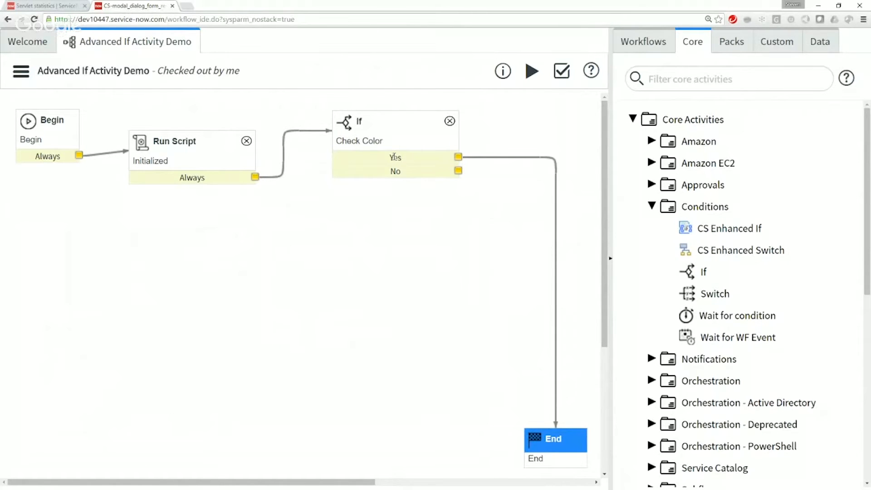
Step: Rename the Check Color activity's Yes condition to Red and enable Skip during generate
{"action": "double_click", "coordinate": [394, 156]}
{"action": "double_click", "coordinate": [394, 157]}
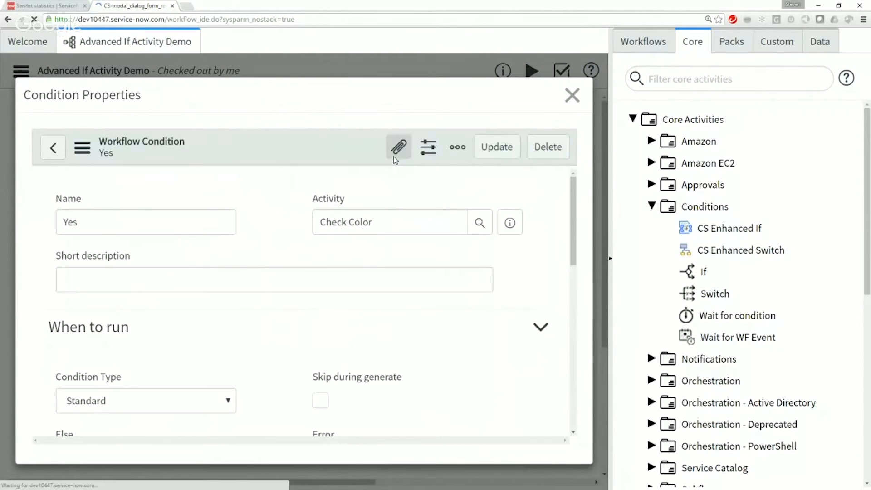
{"action": "double_click", "coordinate": [109, 222]}
{"action": "type", "text": "Red"}
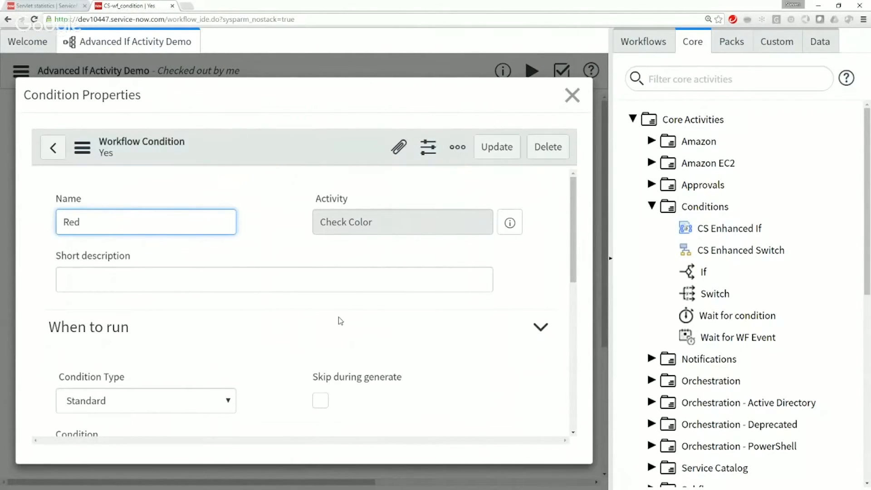
{"action": "scroll", "coordinate": [338, 321], "scroll_direction": "down", "scroll_amount": 4}
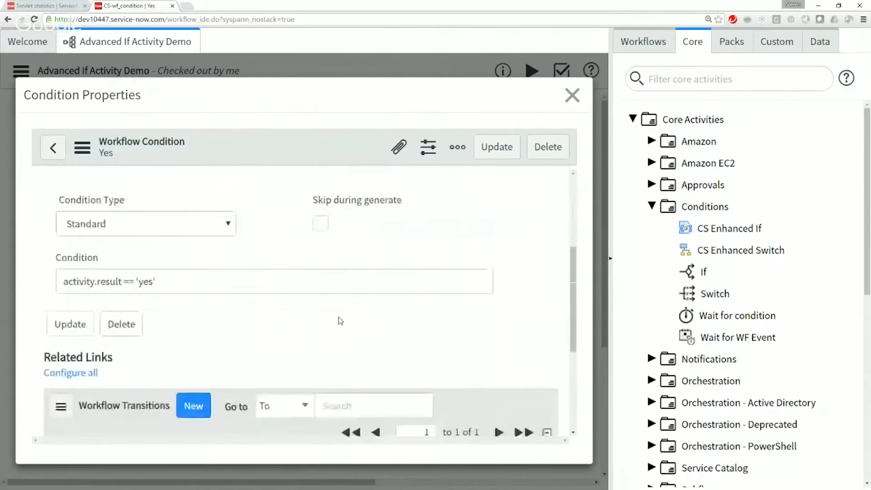
{"action": "left_click", "coordinate": [325, 220]}
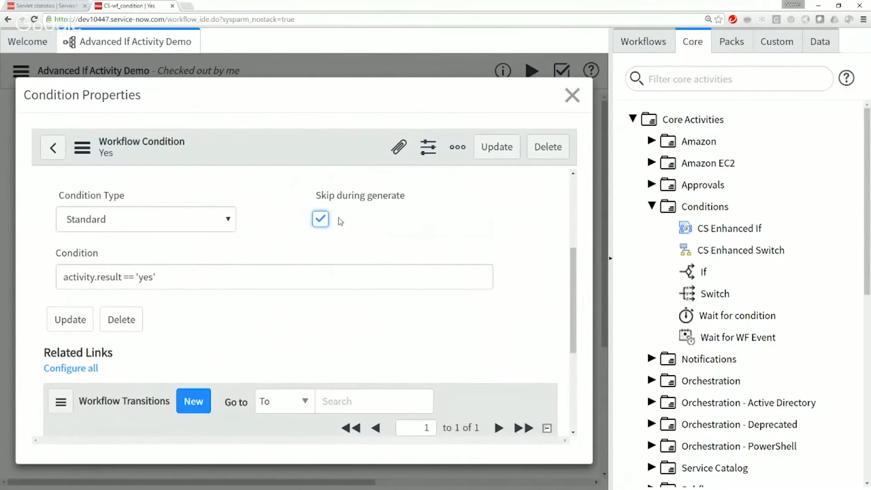
Step: Replace the Red condition's expression with workflow.scratchpad.result.red == true and update the record
{"action": "scroll", "coordinate": [356, 221], "scroll_direction": "up", "scroll_amount": 3}
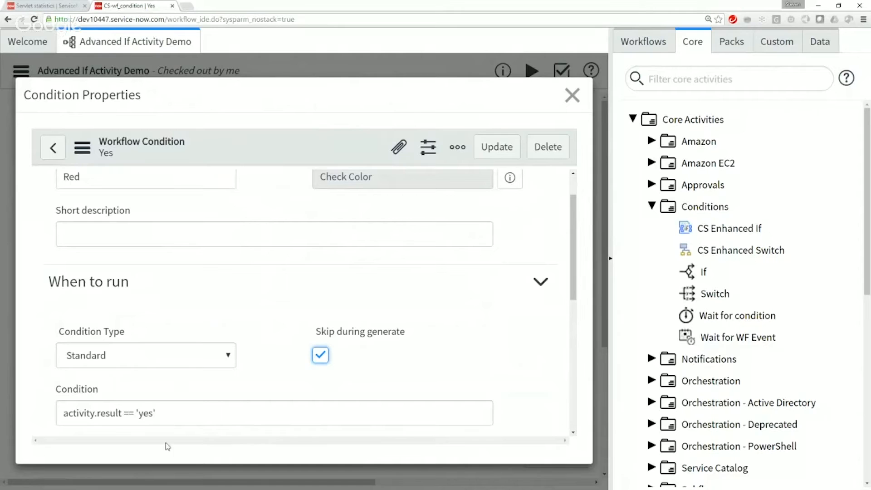
{"action": "left_click_drag", "start_coordinate": [165, 414], "coordinate": [45, 418]}
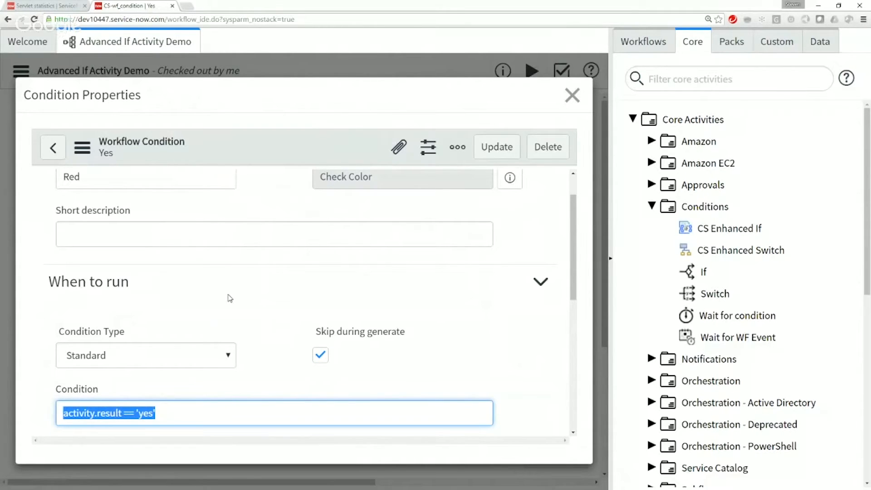
{"action": "key", "text": "BackSpace"}
{"action": "type", "text": "wor"}
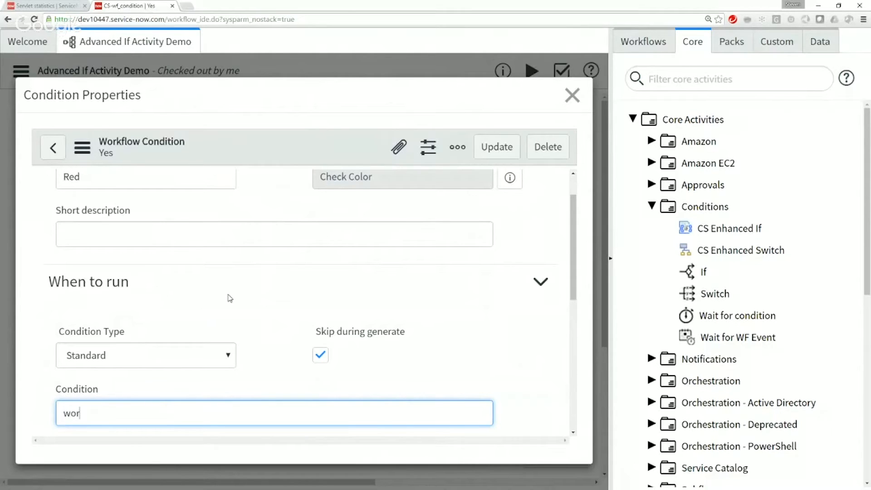
{"action": "type", "text": "kflow.scratchpad.result"}
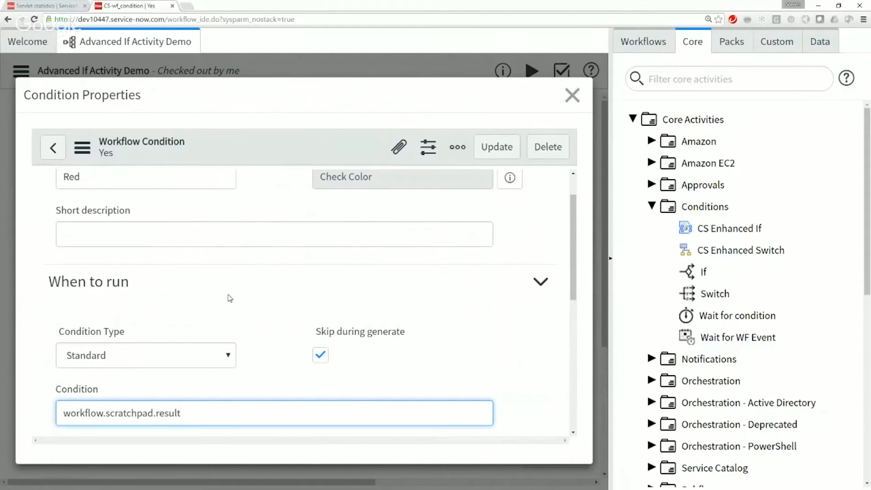
{"action": "type", "text": ".red == true"}
{"action": "double_click", "coordinate": [189, 413]}
{"action": "left_click", "coordinate": [231, 416]}
{"action": "left_click", "coordinate": [497, 146]}
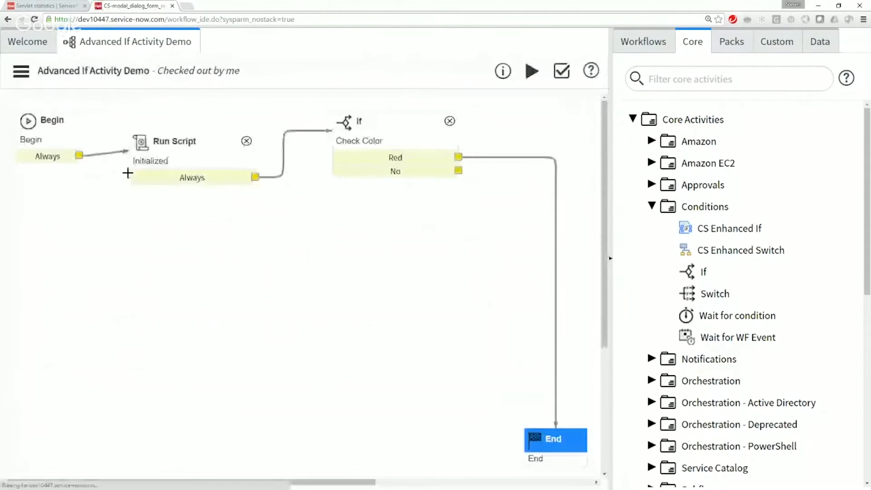
Step: Rename the Check Color activity's No condition to Blue
{"action": "double_click", "coordinate": [393, 170]}
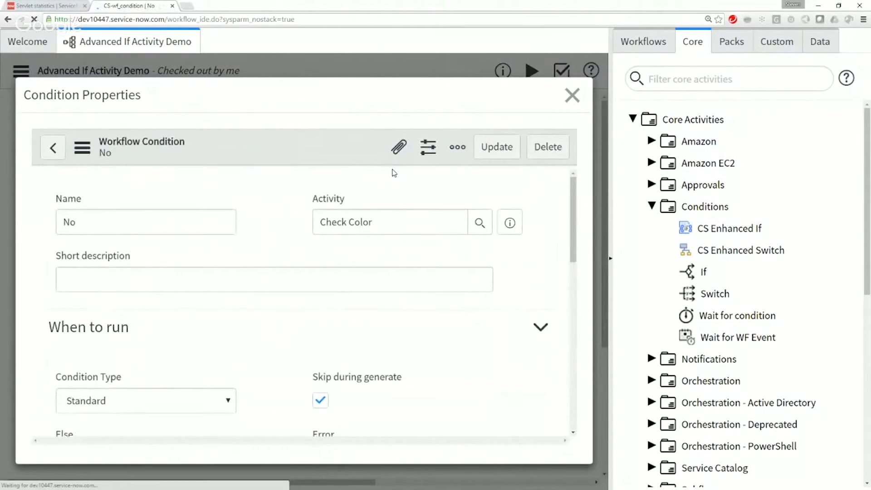
{"action": "type", "text": "Blue"}
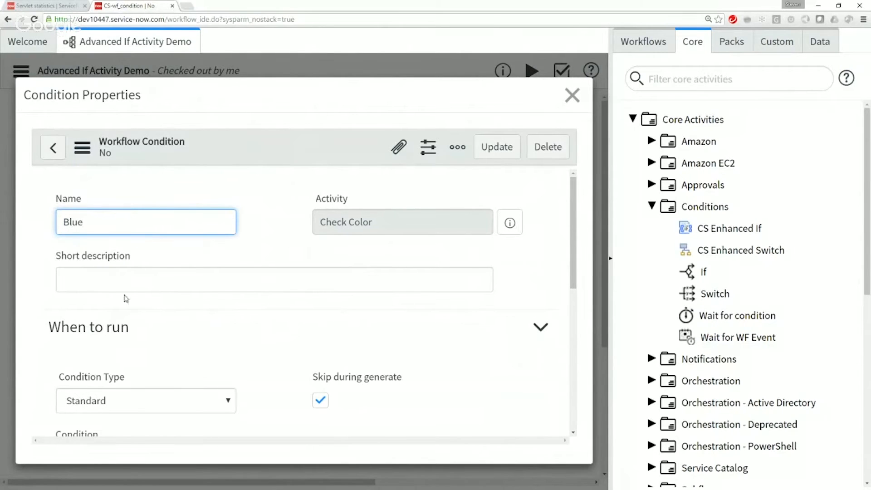
{"action": "scroll", "coordinate": [163, 357], "scroll_direction": "down", "scroll_amount": 5}
{"action": "scroll", "coordinate": [282, 288], "scroll_direction": "up", "scroll_amount": 3}
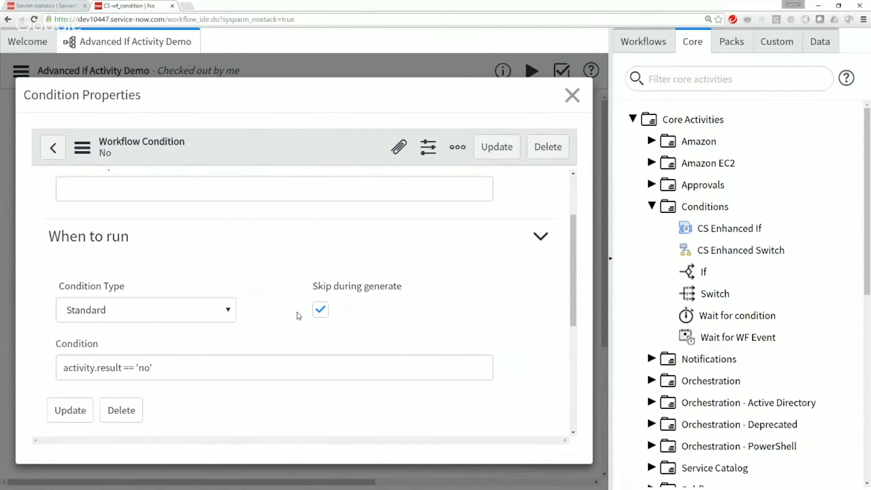
Step: Replace the Blue condition's expression with workflow.scratchpad.result.blue == true, copy the expression for reuse, and update the record
{"action": "left_click_drag", "start_coordinate": [162, 368], "coordinate": [56, 368]}
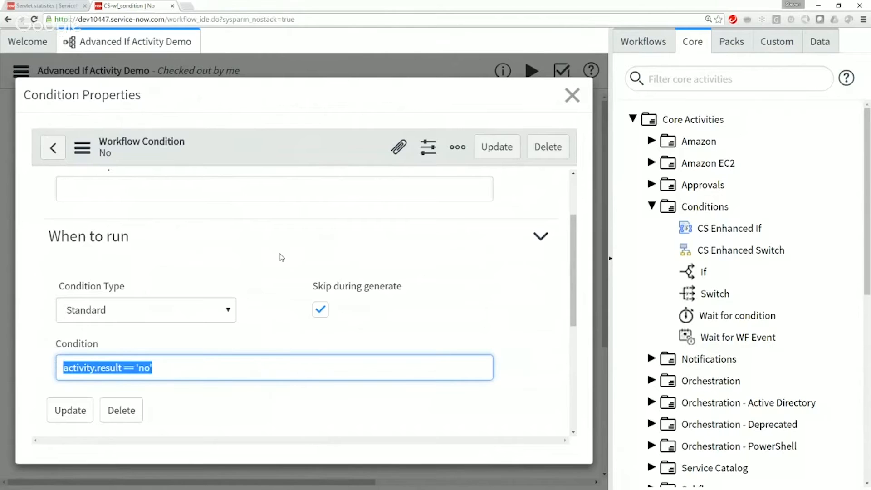
{"action": "key", "text": "BackSpace"}
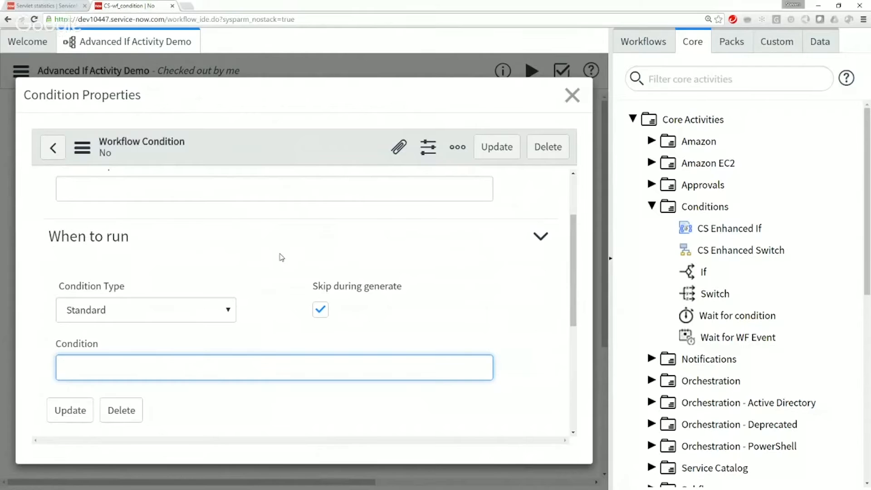
{"action": "type", "text": "workflow.scratchpad"}
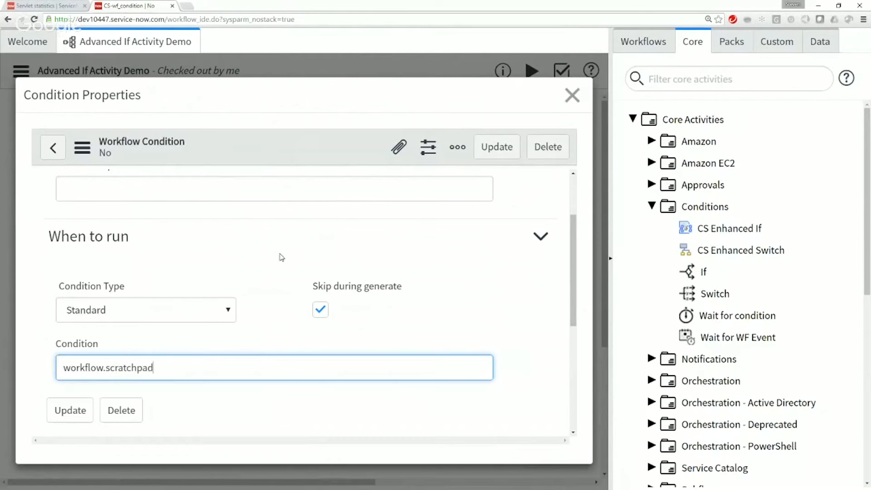
{"action": "type", "text": ".result."}
{"action": "scroll", "coordinate": [282, 257], "scroll_direction": "up", "scroll_amount": 1}
{"action": "type", "text": "b"}
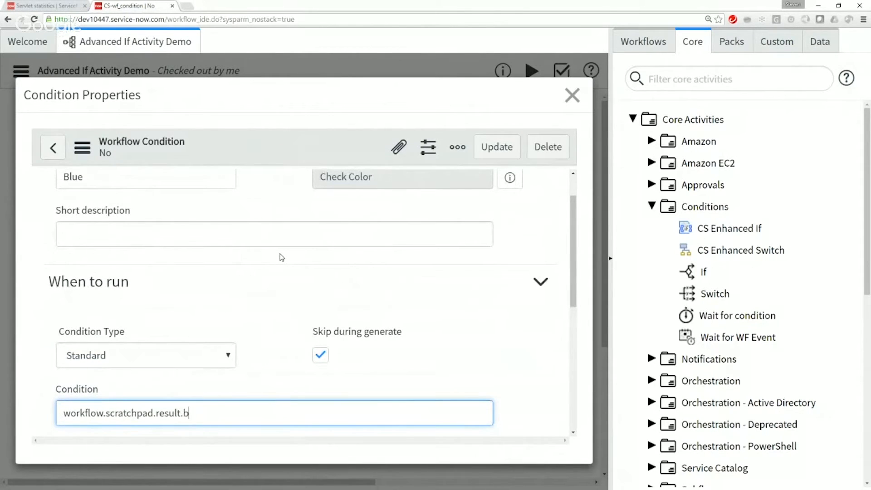
{"action": "type", "text": "lue == true"}
{"action": "left_click_drag", "start_coordinate": [249, 412], "coordinate": [59, 413]}
{"action": "key", "text": "ctrl+c"}
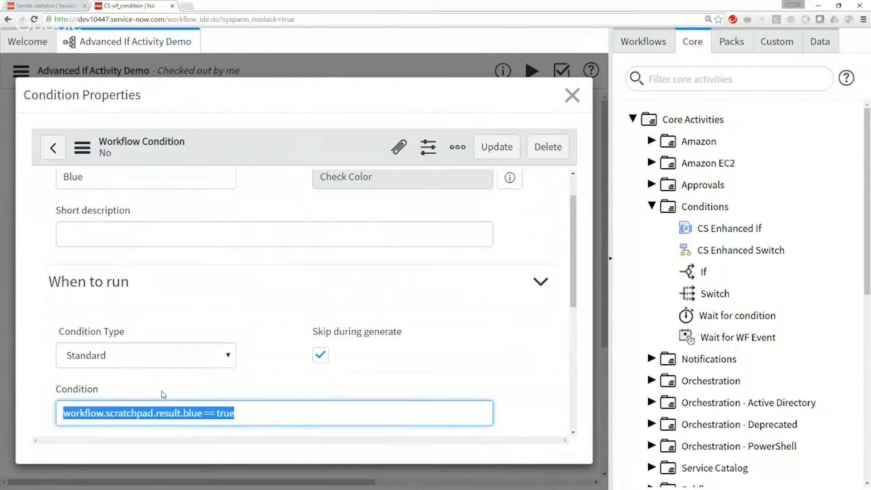
{"action": "left_click", "coordinate": [490, 156]}
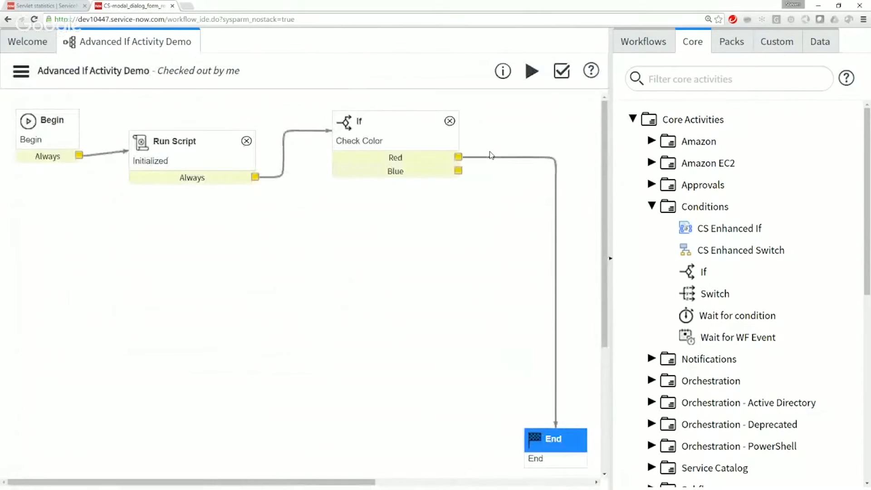
Step: Add a new condition named Green to the Check Color activity with Skip during generate enabled
{"action": "right_click", "coordinate": [410, 172]}
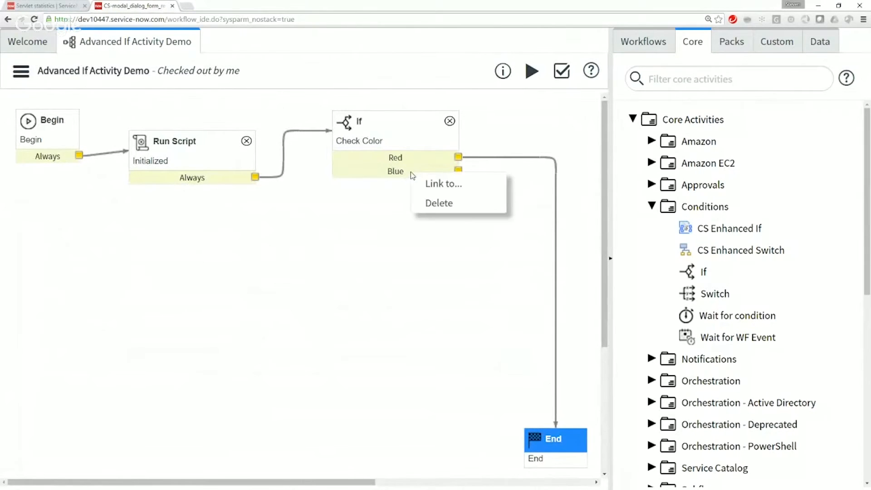
{"action": "left_click", "coordinate": [414, 123]}
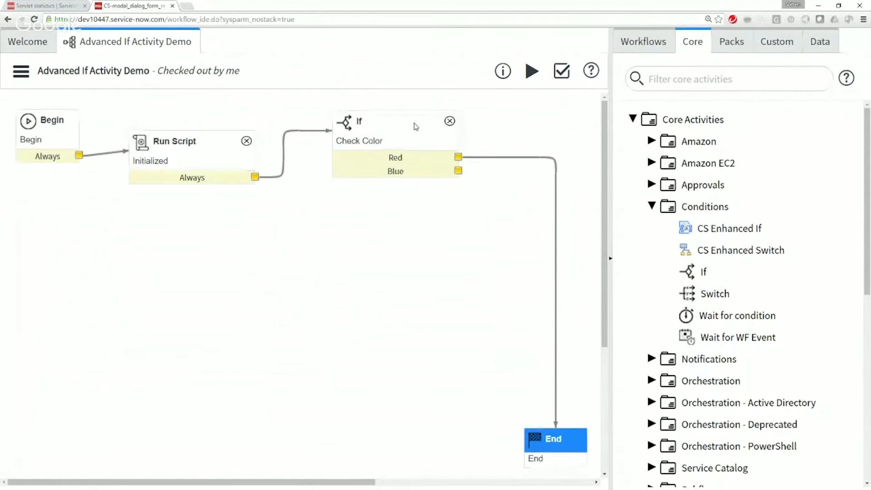
{"action": "right_click", "coordinate": [389, 121]}
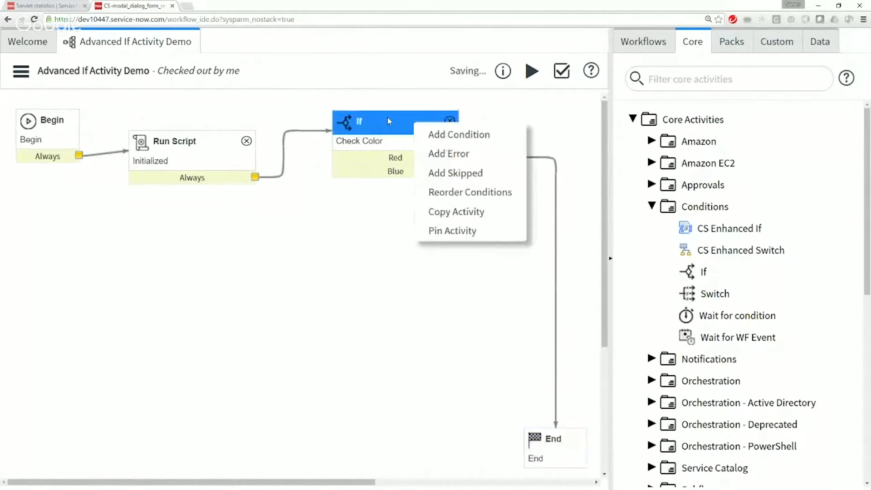
{"action": "left_click", "coordinate": [437, 141]}
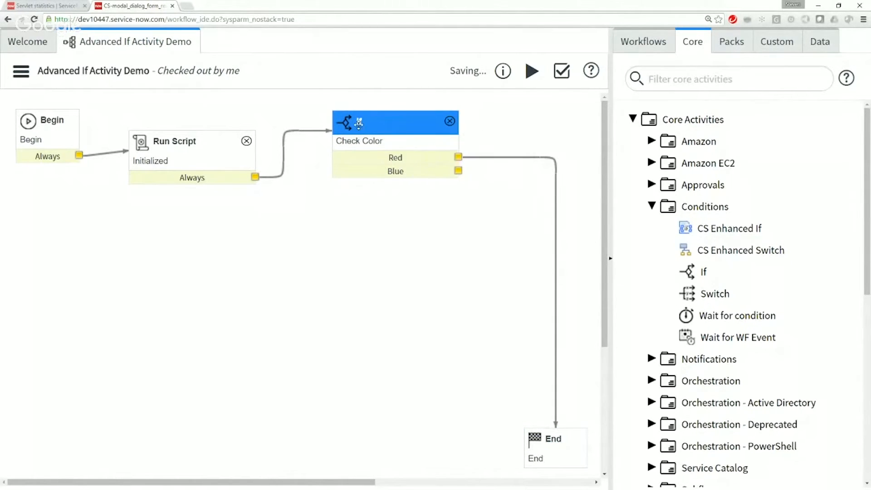
{"action": "right_click", "coordinate": [387, 124]}
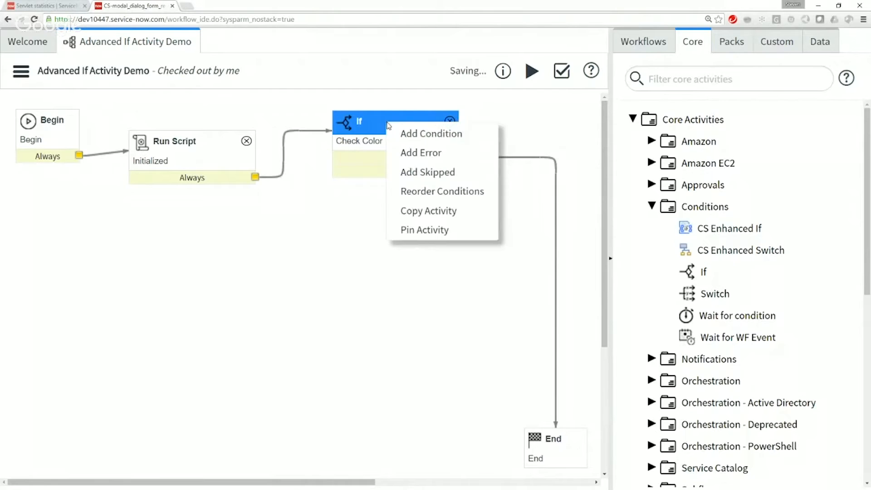
{"action": "left_click", "coordinate": [410, 133]}
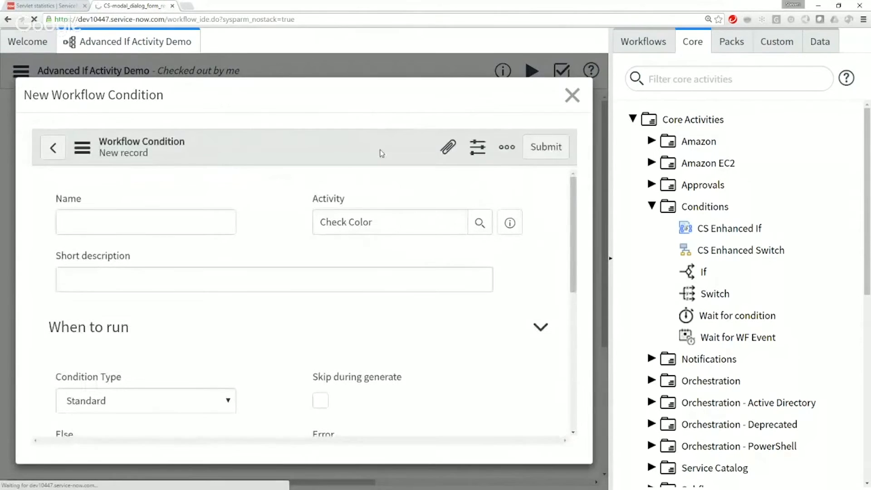
{"action": "left_click", "coordinate": [105, 224]}
{"action": "type", "text": "Green"}
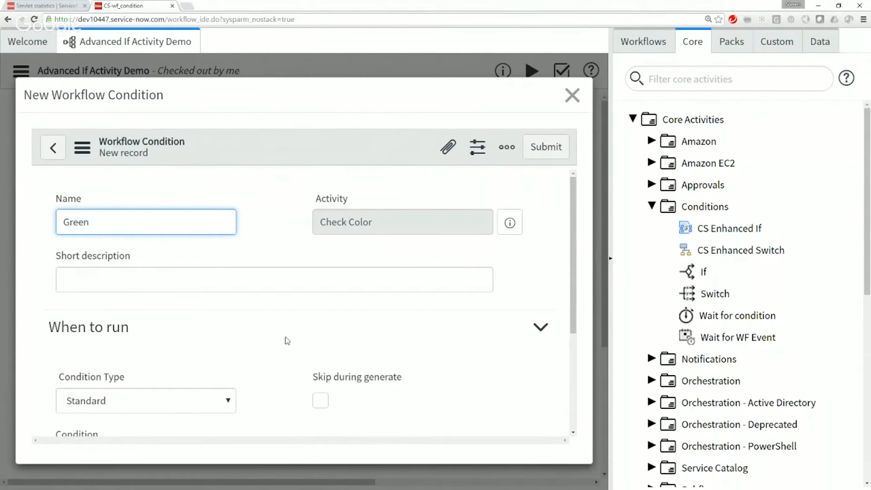
{"action": "scroll", "coordinate": [308, 262], "scroll_direction": "down", "scroll_amount": 3}
{"action": "left_click", "coordinate": [319, 264]}
Step: Paste the copied expression into the Green condition, change it to workflow.scratchpad.result.green == true, and submit the record
{"action": "left_click", "coordinate": [203, 320]}
{"action": "key", "text": "ctrl+v"}
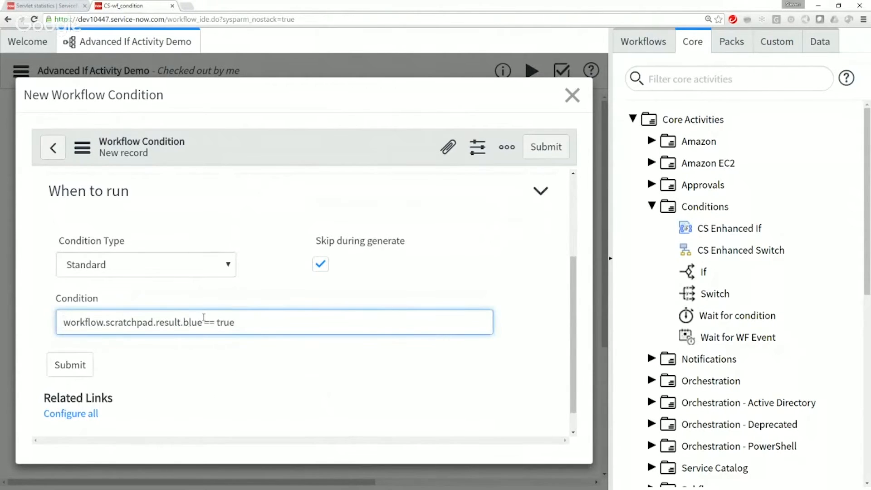
{"action": "double_click", "coordinate": [190, 321]}
{"action": "type", "text": "green"}
{"action": "scroll", "coordinate": [210, 415], "scroll_direction": "up", "scroll_amount": 3}
{"action": "scroll", "coordinate": [216, 421], "scroll_direction": "down", "scroll_amount": 2}
{"action": "scroll", "coordinate": [216, 421], "scroll_direction": "down", "scroll_amount": 2}
{"action": "left_click", "coordinate": [70, 364]}
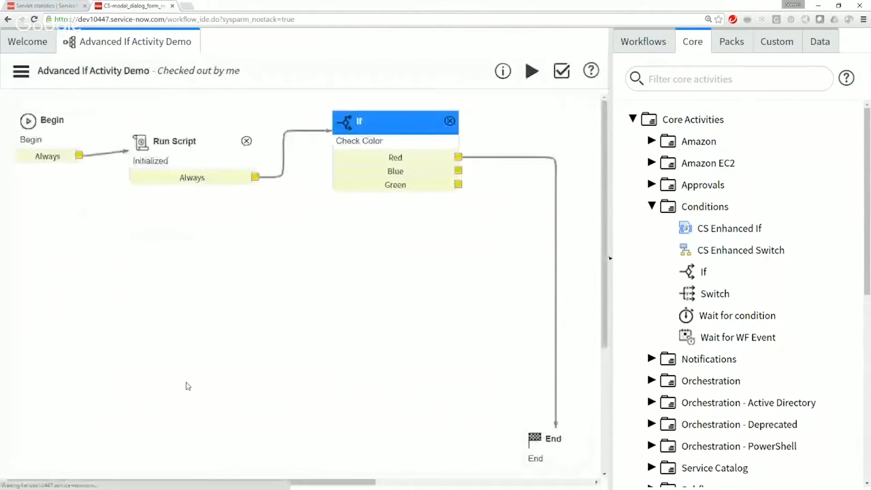
Step: Add a new condition named None to the Check Color activity with Skip during generate enabled
{"action": "right_click", "coordinate": [407, 113]}
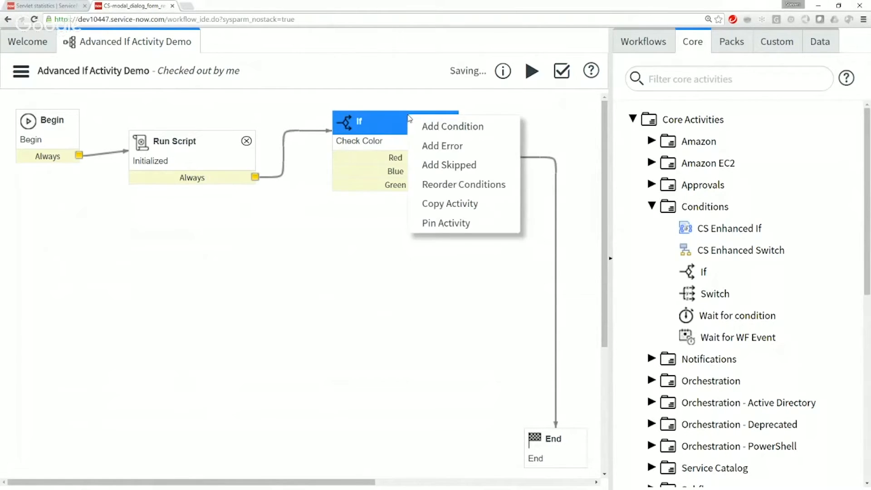
{"action": "left_click", "coordinate": [440, 127]}
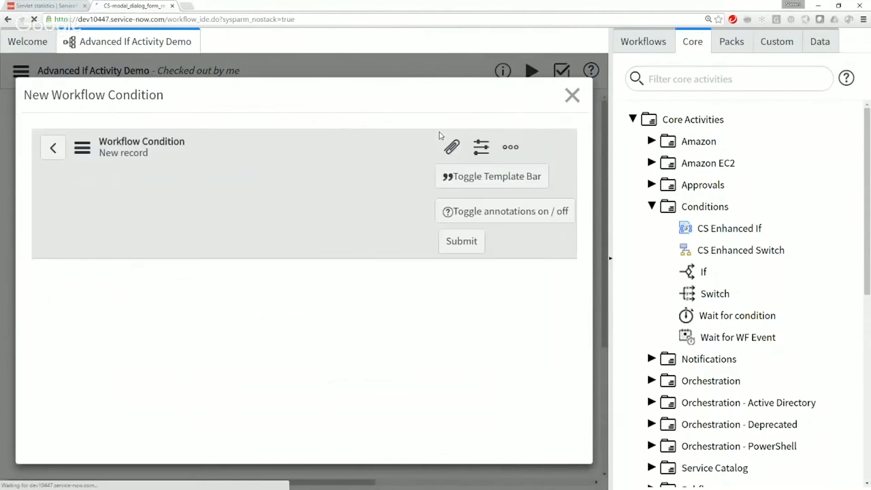
{"action": "left_click", "coordinate": [115, 221]}
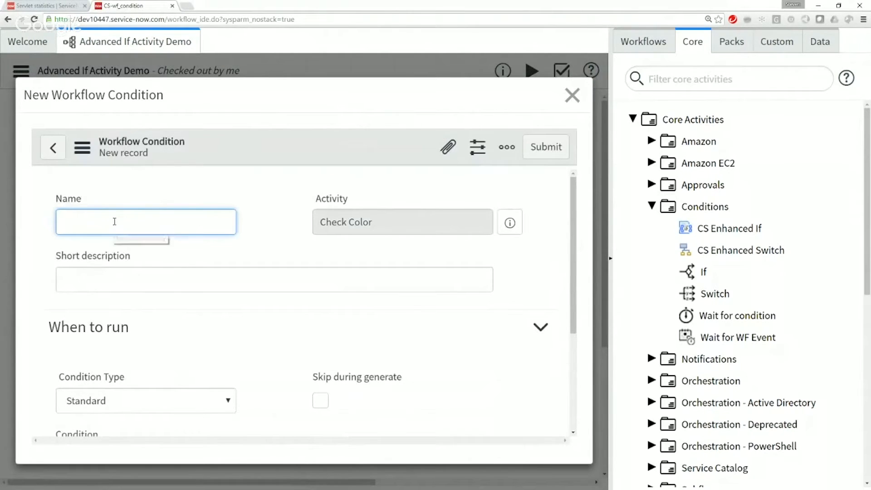
{"action": "type", "text": "None"}
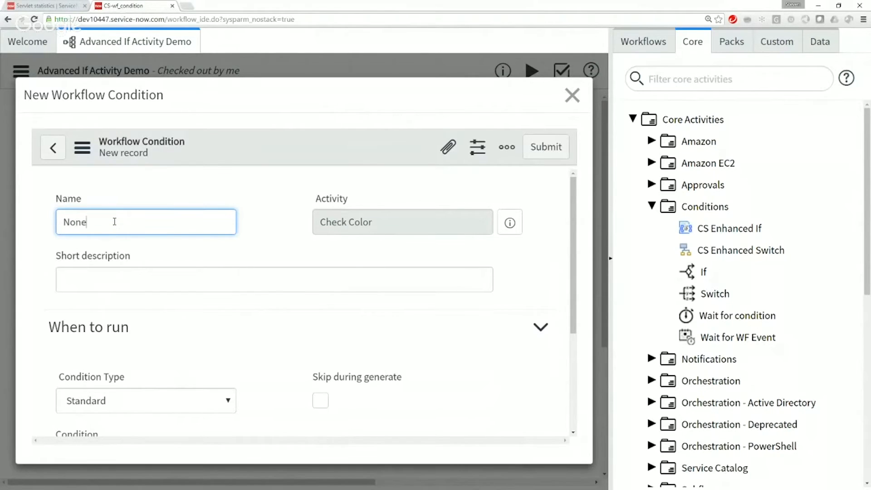
{"action": "left_click", "coordinate": [320, 400]}
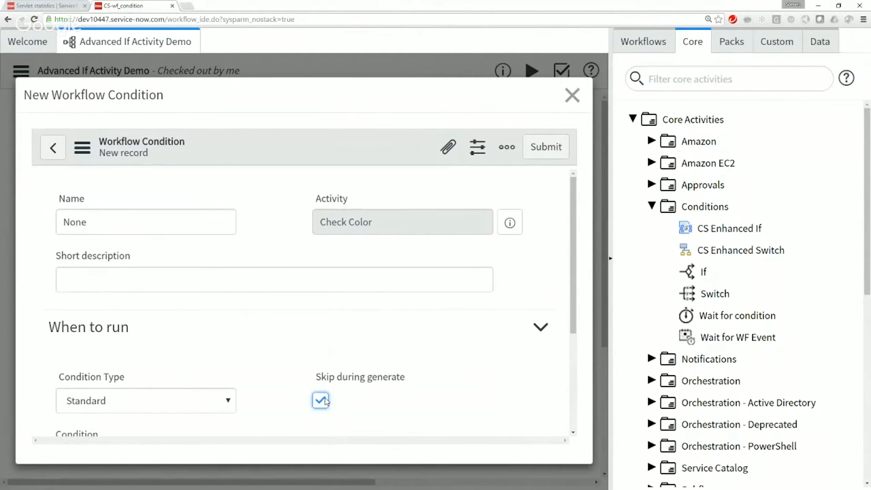
Step: Paste the copied expression into the None condition, change it to workflow.scratchpad.result.none == true, and submit the record
{"action": "scroll", "coordinate": [335, 385], "scroll_direction": "down", "scroll_amount": 3}
{"action": "left_click", "coordinate": [238, 295]}
{"action": "key", "text": "ctrl+v"}
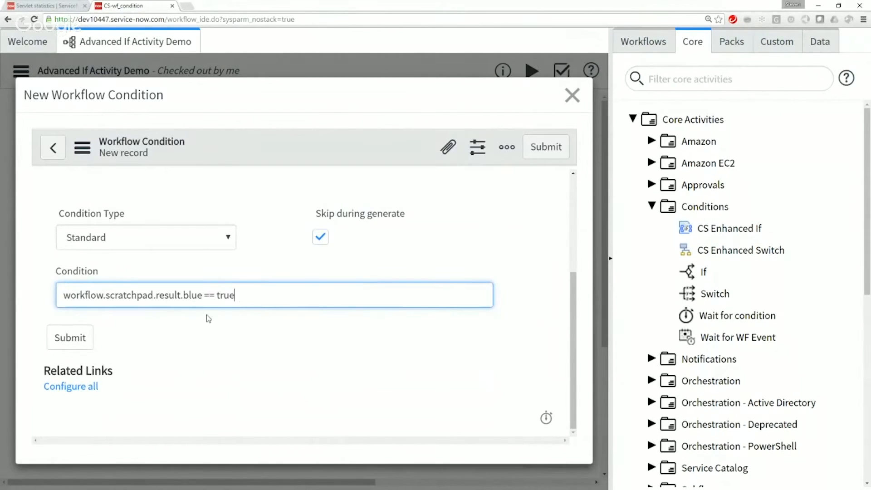
{"action": "double_click", "coordinate": [187, 297]}
{"action": "type", "text": "none"}
{"action": "left_click", "coordinate": [68, 337]}
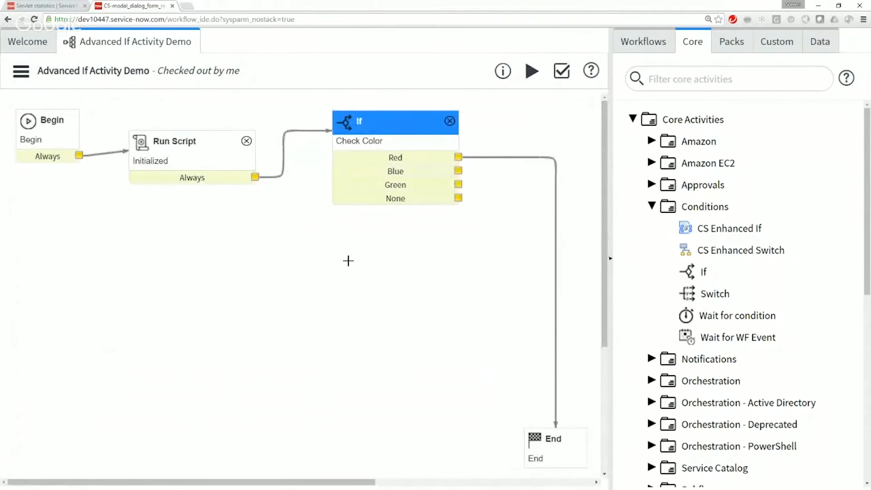
Step: Connect the Blue, Green and None outputs of Check Color to the End activity, and select the Run Script activity
{"action": "left_click_drag", "start_coordinate": [458, 169], "coordinate": [566, 438]}
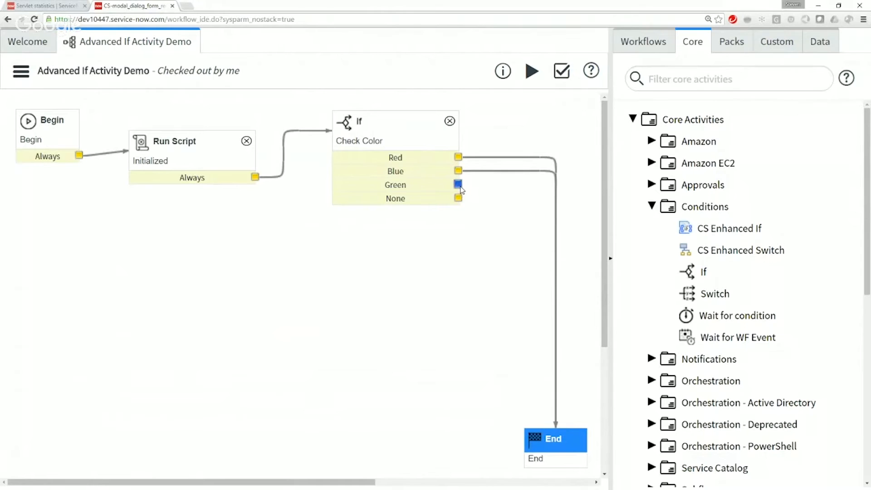
{"action": "left_click_drag", "start_coordinate": [458, 184], "coordinate": [555, 439]}
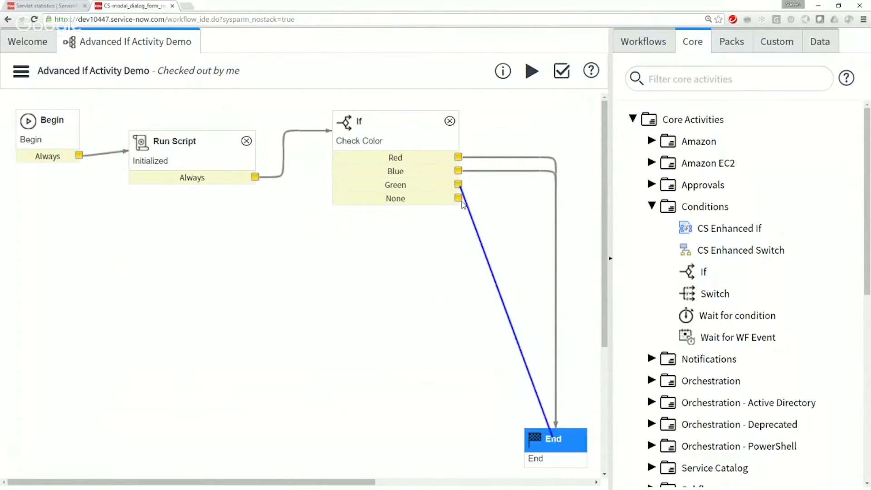
{"action": "left_click_drag", "start_coordinate": [459, 205], "coordinate": [550, 438]}
{"action": "left_click", "coordinate": [169, 138]}
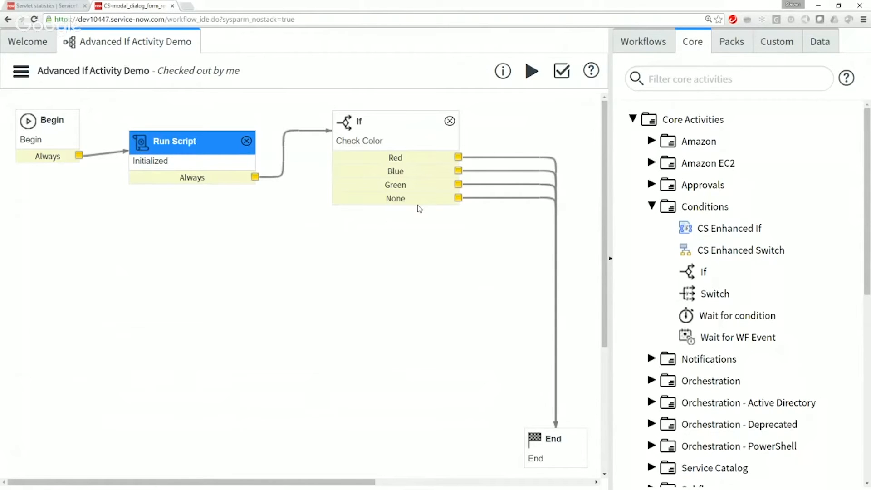
Step: Start a run of the Advanced If Activity Demo workflow
{"action": "left_click", "coordinate": [532, 73]}
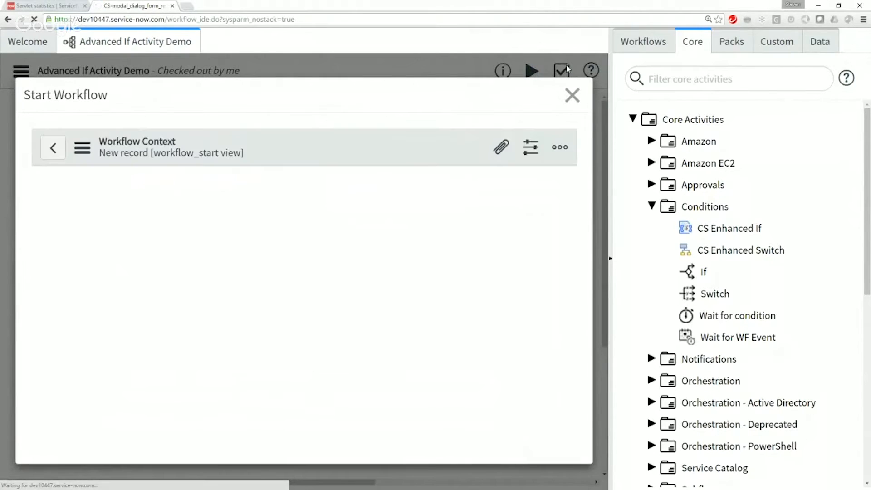
{"action": "left_click", "coordinate": [571, 95]}
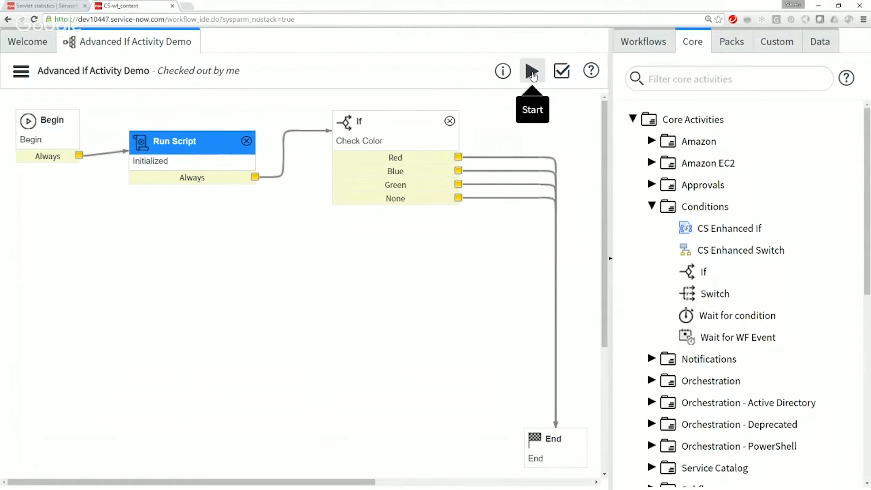
{"action": "left_click", "coordinate": [533, 77]}
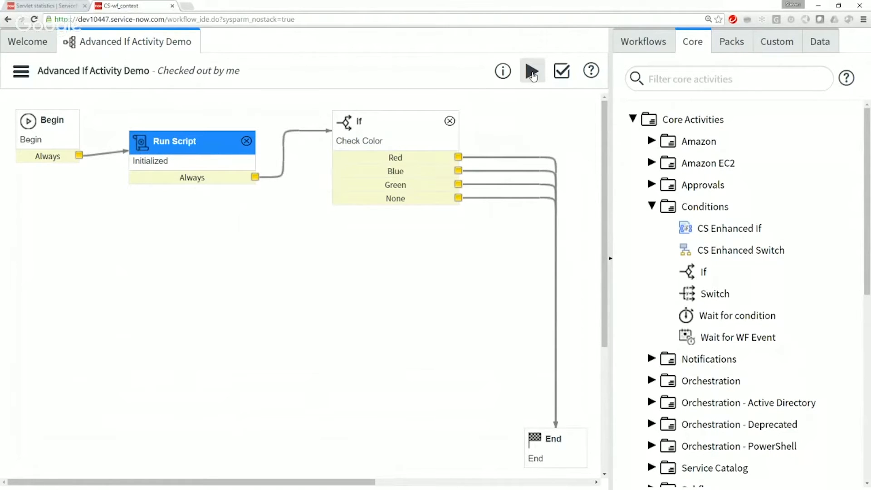
{"action": "left_click", "coordinate": [533, 76]}
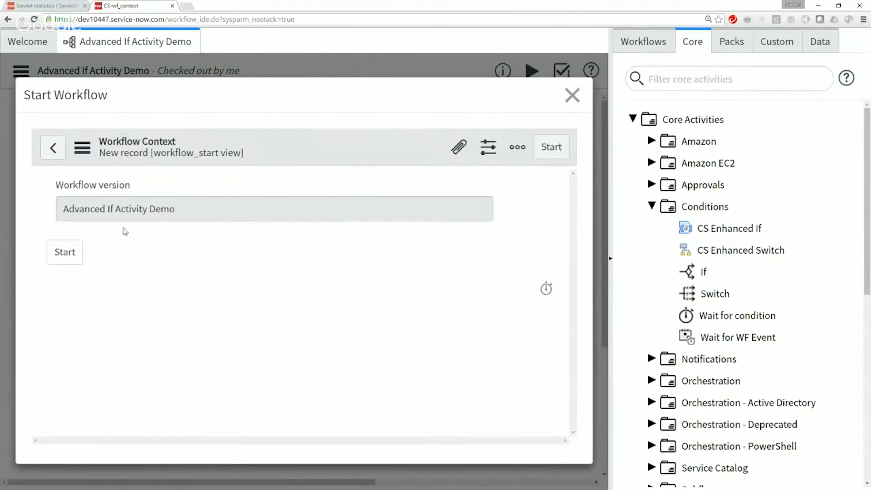
{"action": "left_click", "coordinate": [67, 252]}
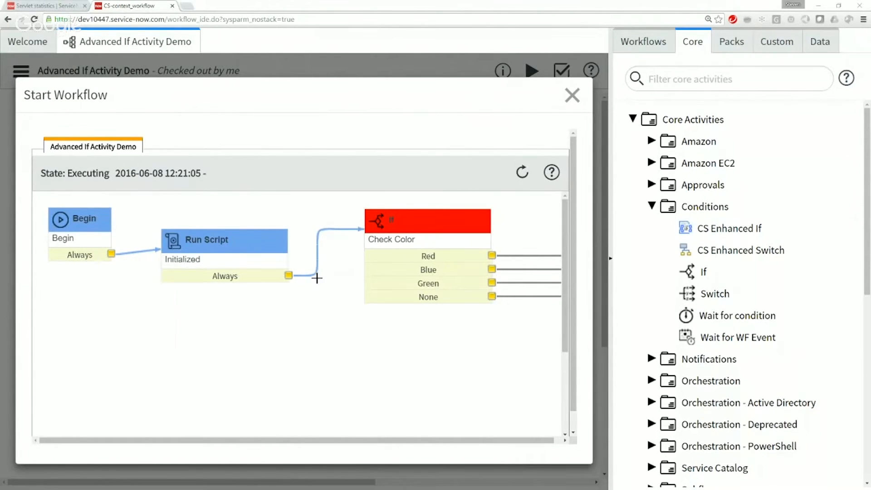
Step: Examine the execution details and fault description of the Check Color activity in the workflow run, and close the run view
{"action": "mouse_move", "coordinate": [455, 241]}
{"action": "left_click_drag", "start_coordinate": [433, 440], "coordinate": [511, 442]}
{"action": "mouse_move", "coordinate": [416, 245]}
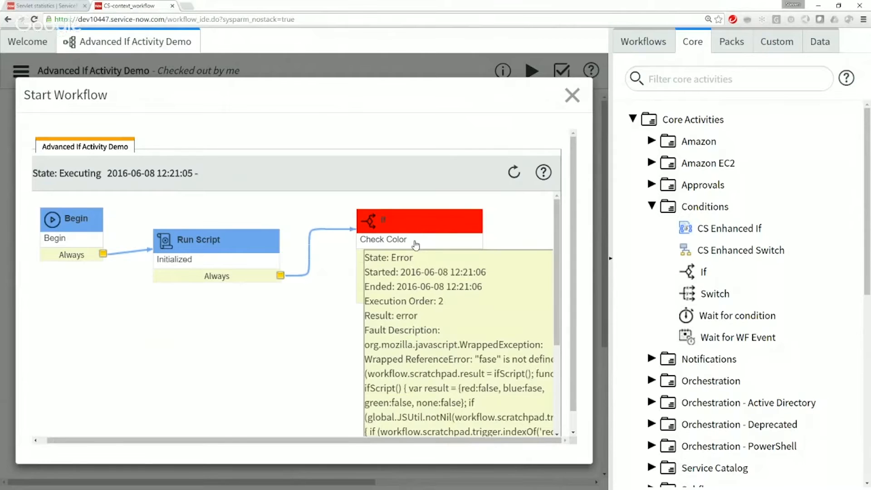
{"action": "left_click_drag", "start_coordinate": [574, 299], "coordinate": [570, 388]}
{"action": "left_click_drag", "start_coordinate": [476, 422], "coordinate": [527, 422]}
{"action": "mouse_move", "coordinate": [337, 213]}
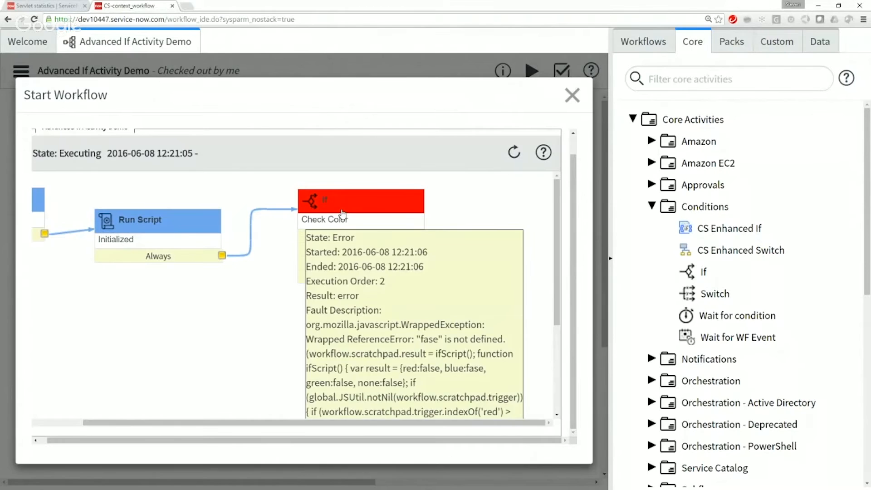
{"action": "left_click_drag", "start_coordinate": [283, 425], "coordinate": [100, 428]}
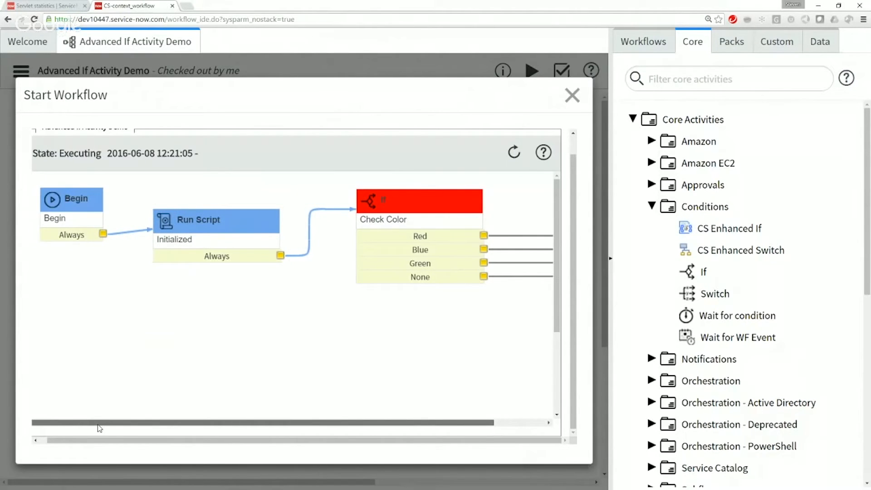
{"action": "left_click", "coordinate": [572, 95]}
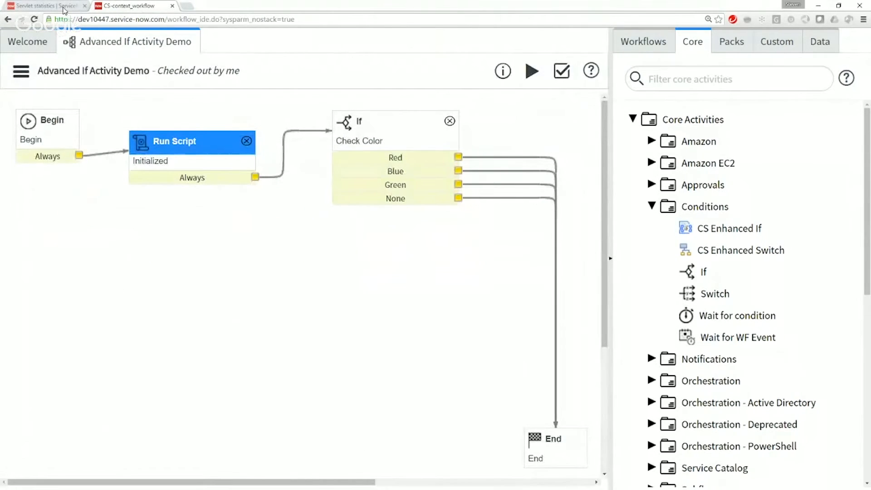
Step: Switch to the main ServiceNow browser page and open the Active Contexts list under Live Workflows
{"action": "left_click", "coordinate": [64, 7]}
{"action": "scroll", "coordinate": [157, 244], "scroll_direction": "up", "scroll_amount": 3}
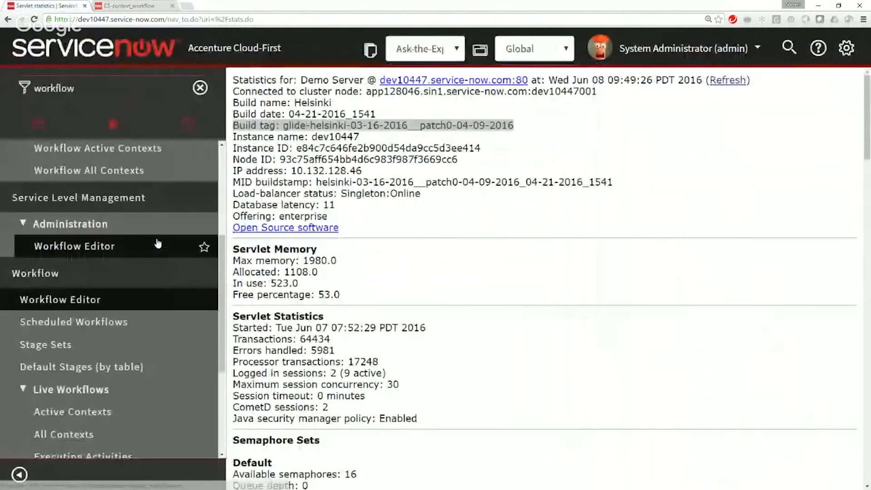
{"action": "scroll", "coordinate": [127, 327], "scroll_direction": "down", "scroll_amount": 3}
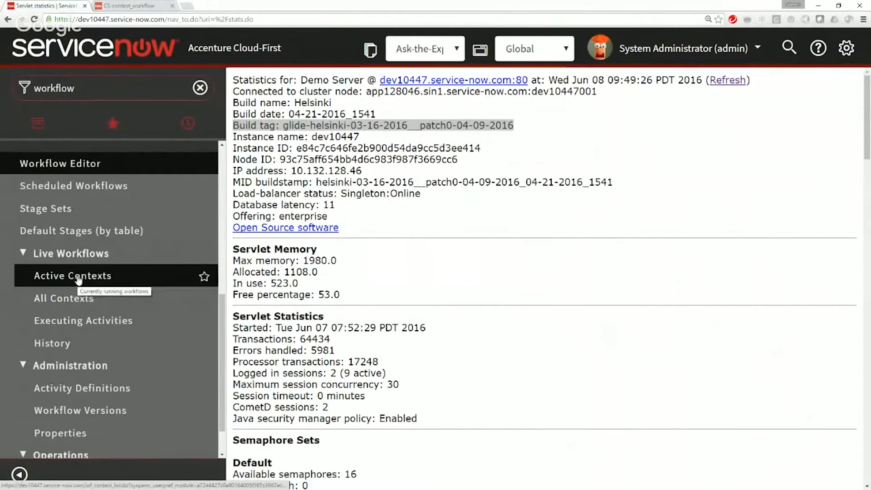
{"action": "left_click", "coordinate": [78, 277]}
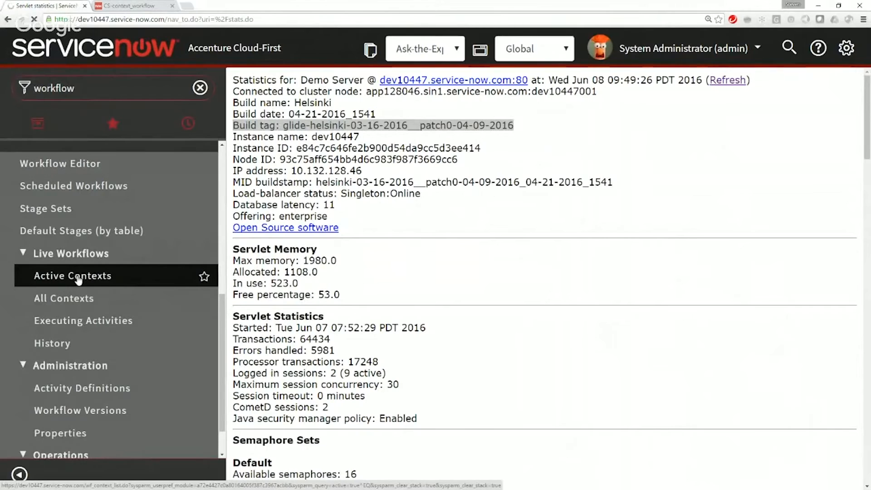
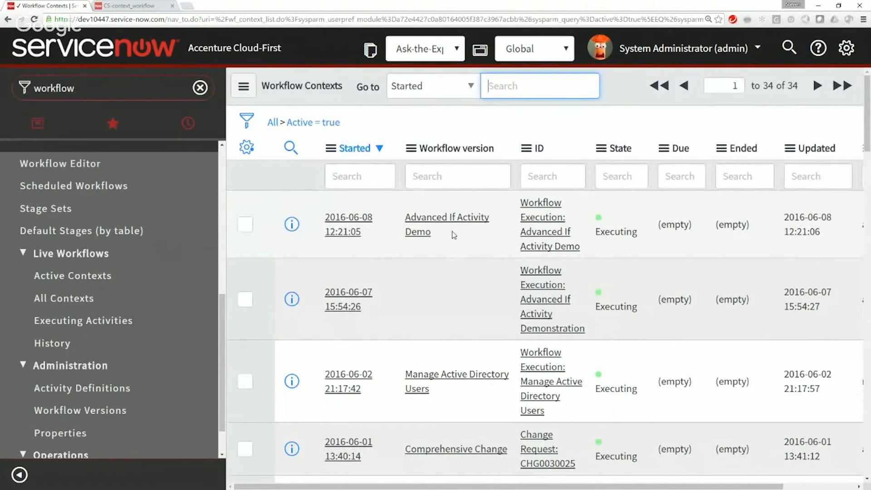
Step: Open the newest Advanced If Activity Demo context and examine the Check Color error message in its Workflow Log
{"action": "left_click_drag", "start_coordinate": [639, 232], "coordinate": [594, 232]}
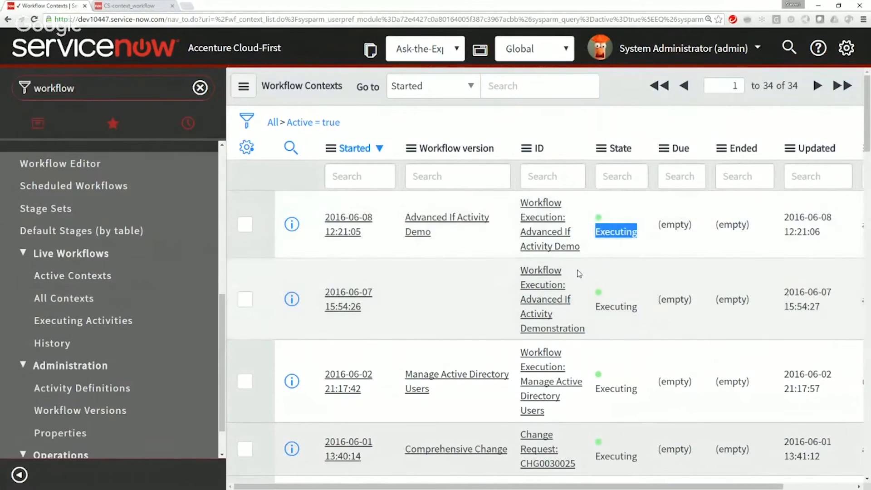
{"action": "left_click", "coordinate": [352, 232]}
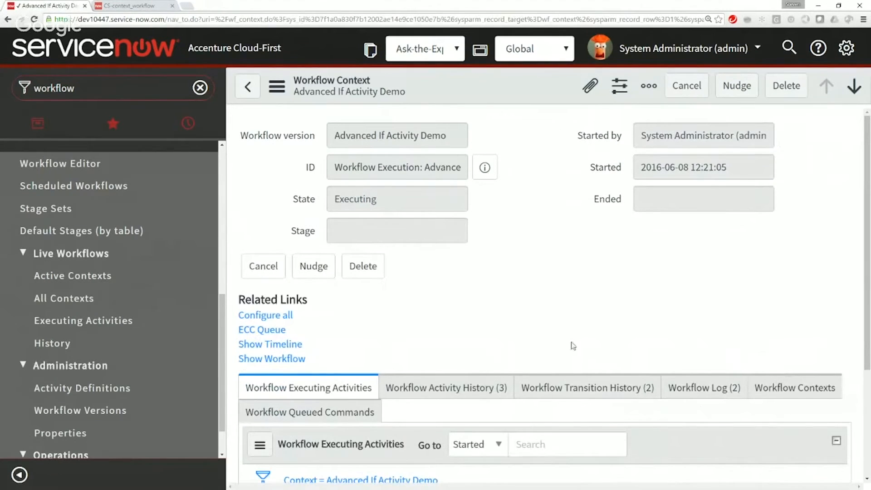
{"action": "left_click", "coordinate": [694, 400]}
{"action": "scroll", "coordinate": [524, 467], "scroll_direction": "down", "scroll_amount": 9}
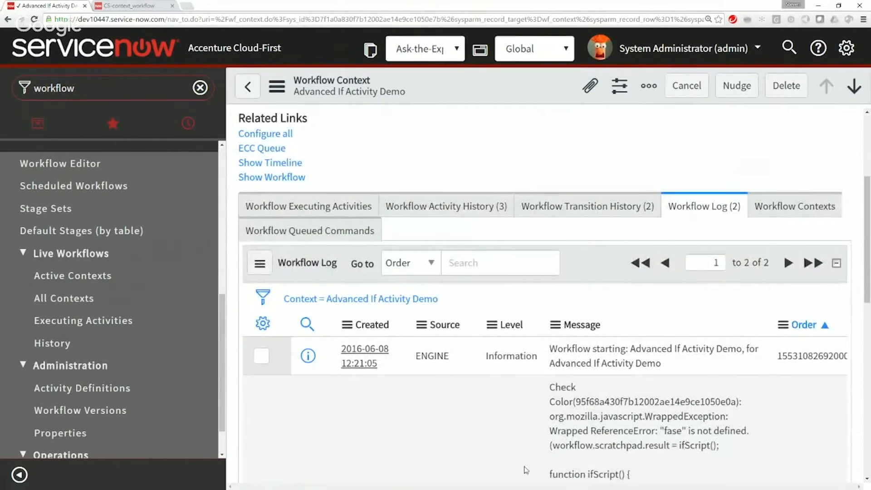
{"action": "scroll", "coordinate": [526, 454], "scroll_direction": "down", "scroll_amount": 5}
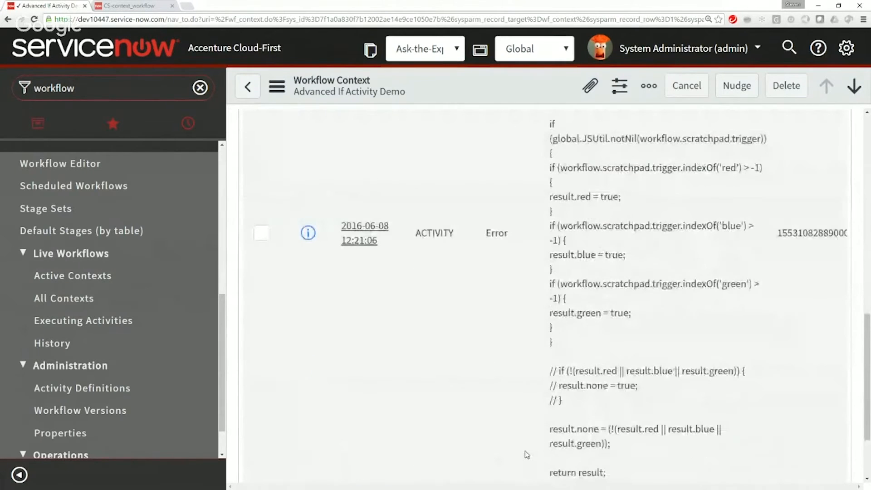
{"action": "scroll", "coordinate": [526, 454], "scroll_direction": "up", "scroll_amount": 5}
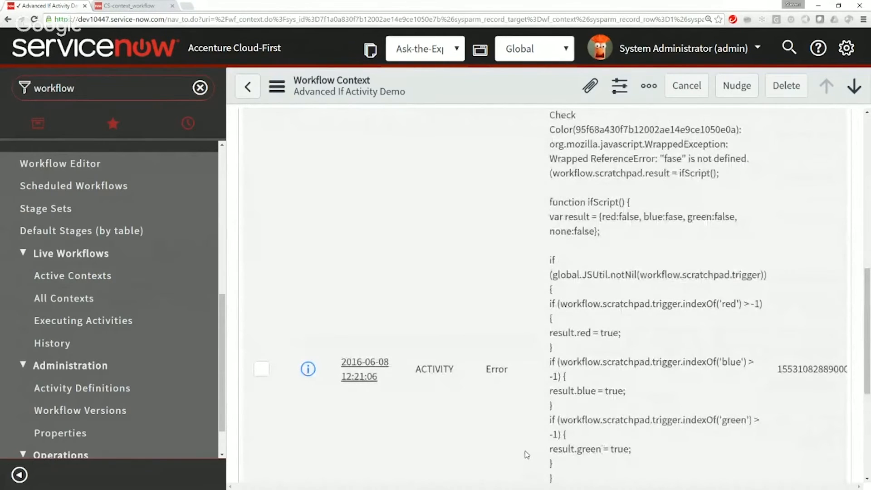
{"action": "scroll", "coordinate": [526, 454], "scroll_direction": "up", "scroll_amount": 4}
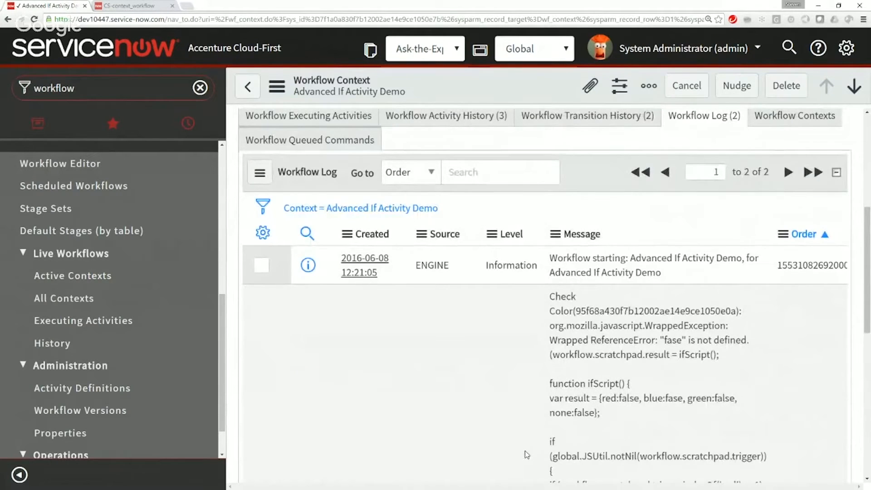
{"action": "scroll", "coordinate": [526, 455], "scroll_direction": "up", "scroll_amount": 4}
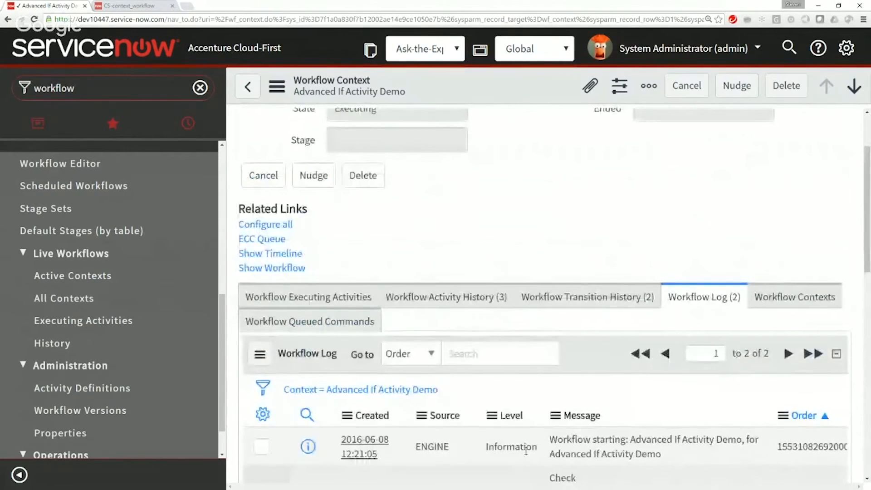
{"action": "scroll", "coordinate": [526, 451], "scroll_direction": "down", "scroll_amount": 2}
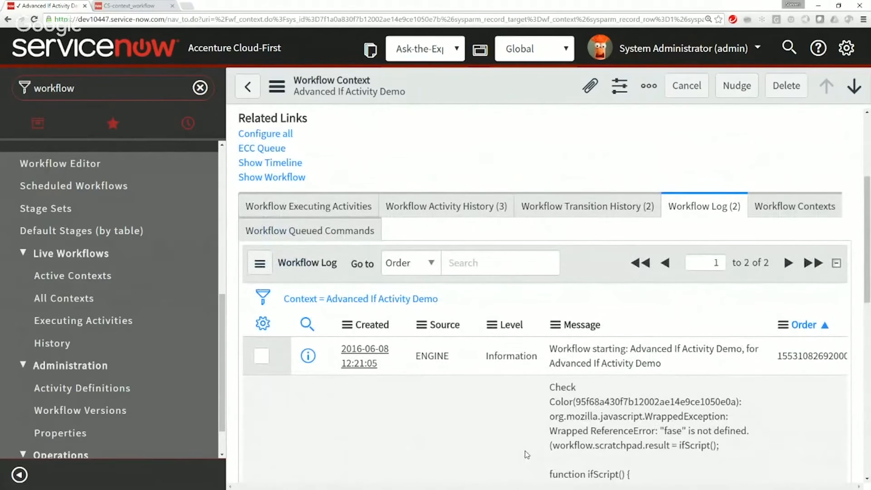
{"action": "scroll", "coordinate": [524, 450], "scroll_direction": "up", "scroll_amount": 3}
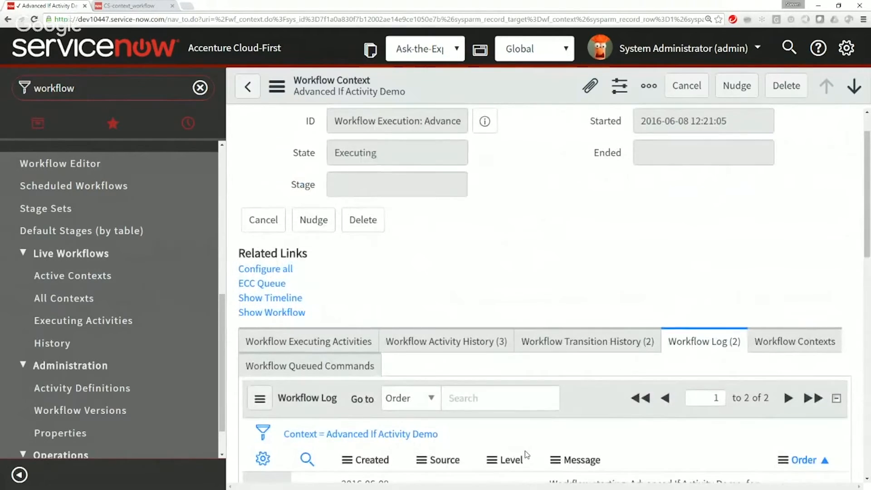
{"action": "scroll", "coordinate": [524, 451], "scroll_direction": "down", "scroll_amount": 3}
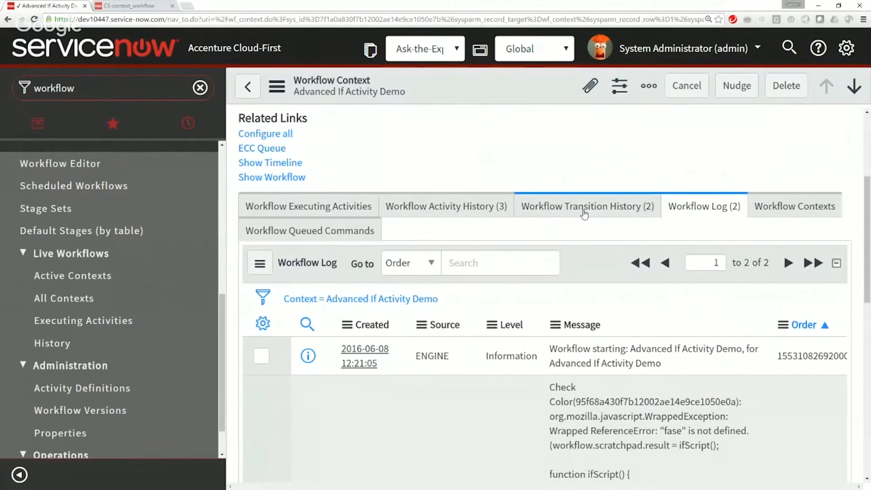
Step: Cancel the executing Advanced If Activity Demo workflow from its context record
{"action": "scroll", "coordinate": [584, 214], "scroll_direction": "up", "scroll_amount": 5}
{"action": "left_click", "coordinate": [678, 91]}
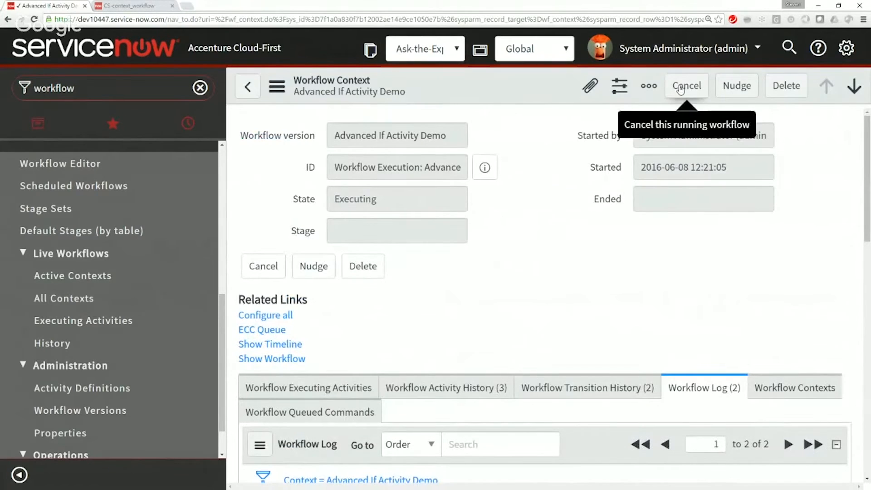
{"action": "left_click", "coordinate": [556, 375]}
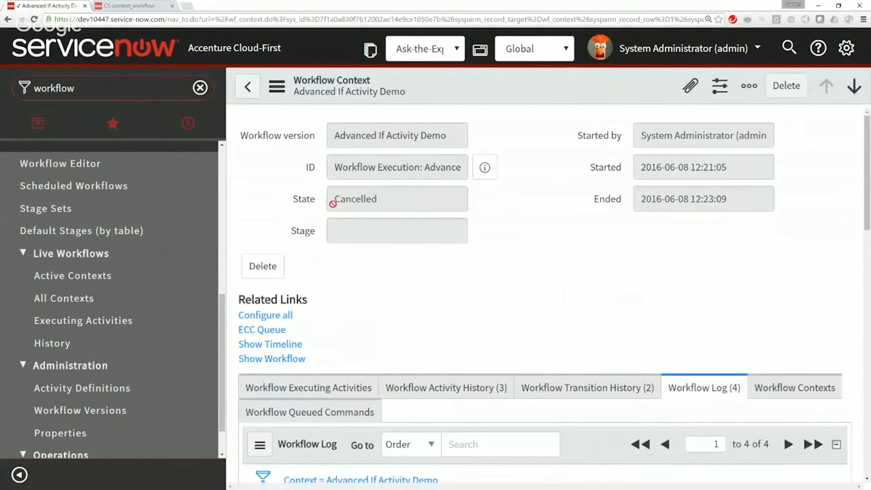
Step: Return to the workflow editor, correct the blue property to false in Check Color's script, and update the activity
{"action": "left_click", "coordinate": [124, 5]}
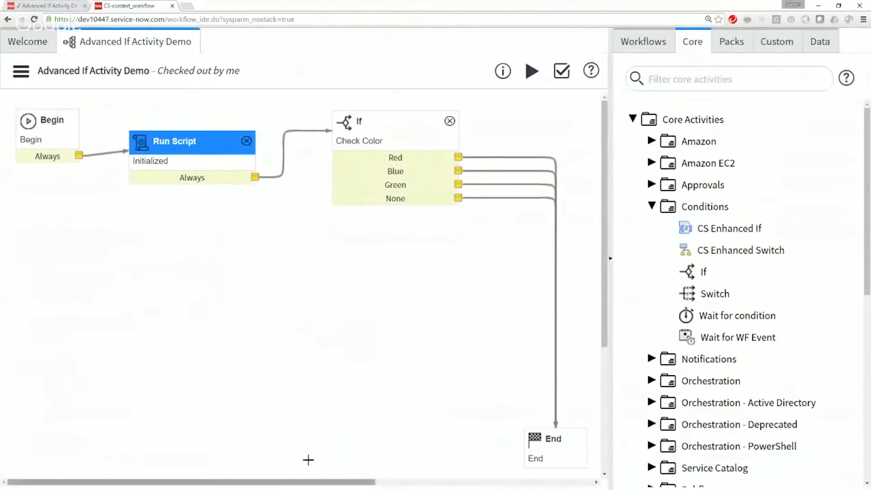
{"action": "double_click", "coordinate": [360, 119]}
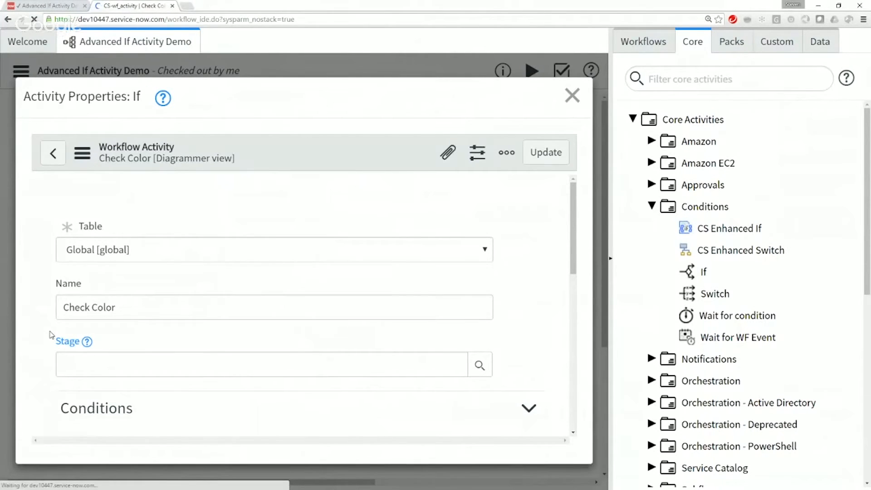
{"action": "scroll", "coordinate": [478, 268], "scroll_direction": "down", "scroll_amount": 5}
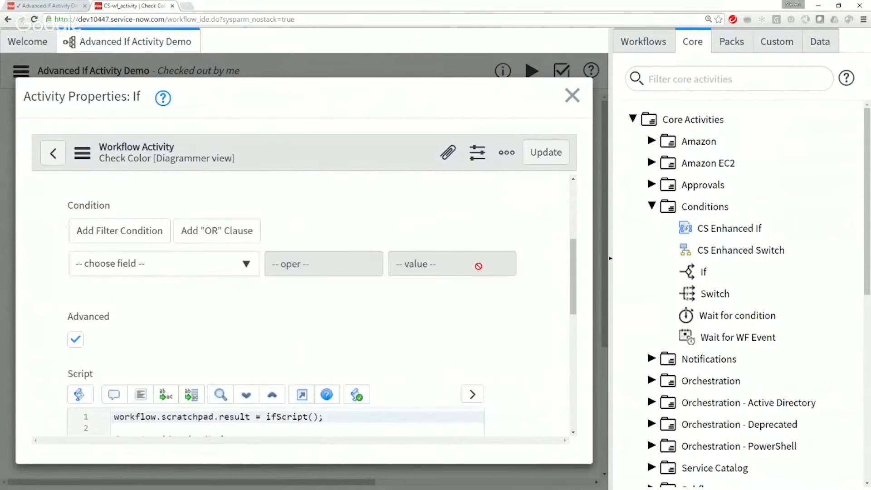
{"action": "scroll", "coordinate": [478, 265], "scroll_direction": "down", "scroll_amount": 3}
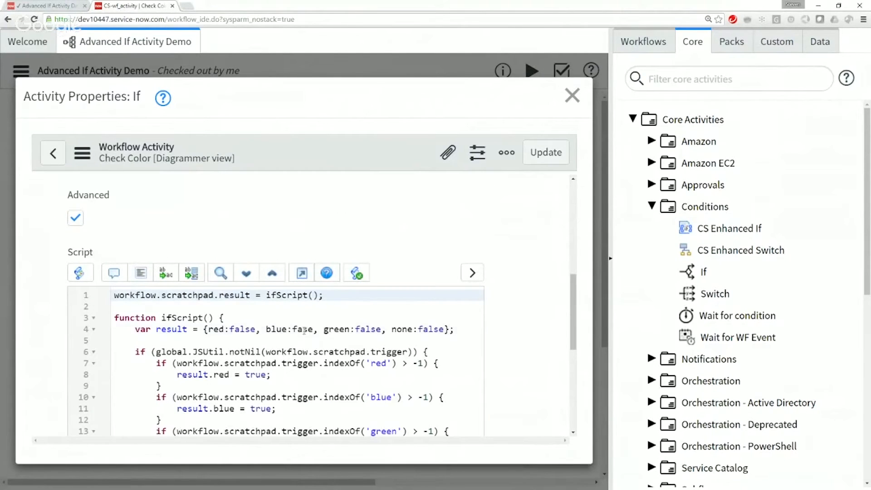
{"action": "left_click", "coordinate": [304, 329]}
{"action": "type", "text": "l"}
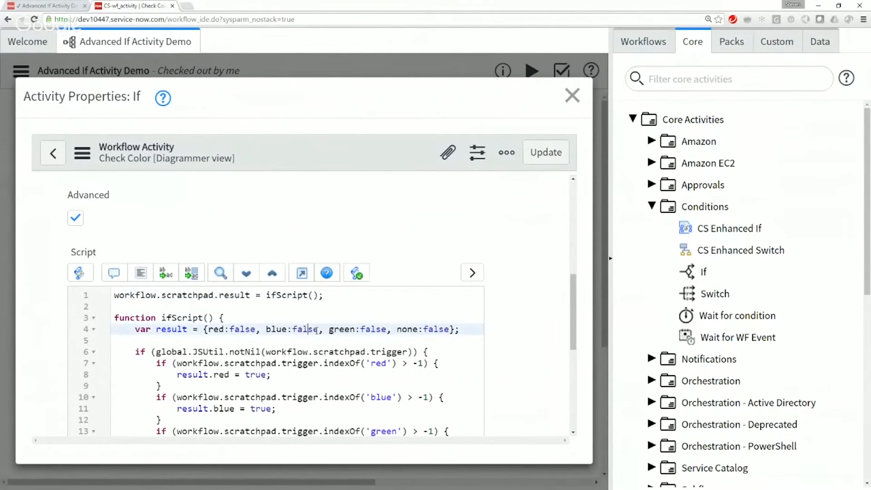
{"action": "scroll", "coordinate": [577, 308], "scroll_direction": "down", "scroll_amount": 2}
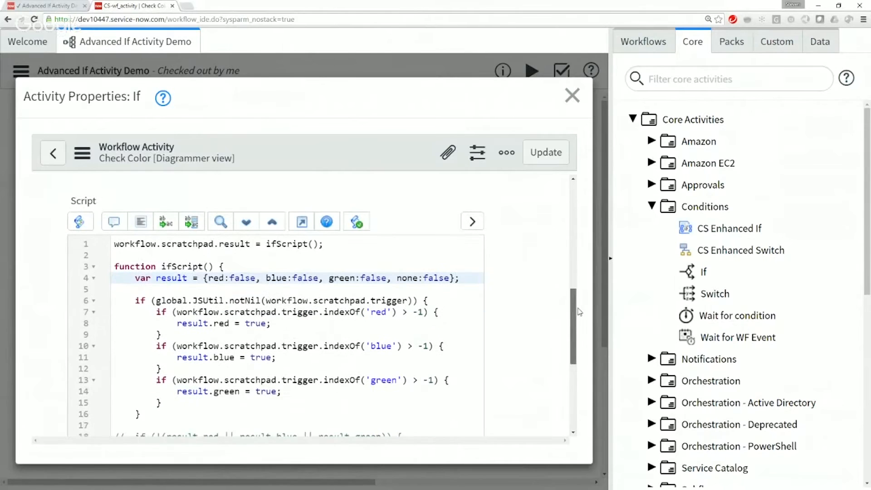
{"action": "left_click_drag", "start_coordinate": [577, 313], "coordinate": [576, 348]}
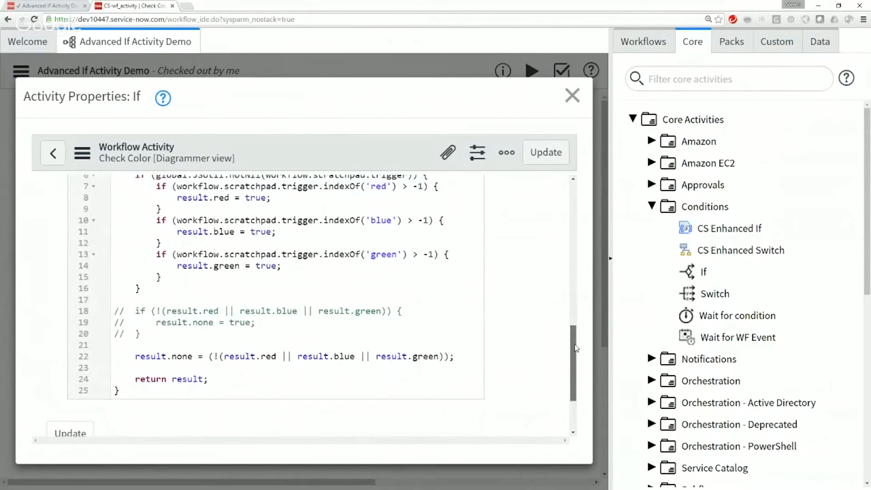
{"action": "scroll", "coordinate": [575, 347], "scroll_direction": "up", "scroll_amount": 4}
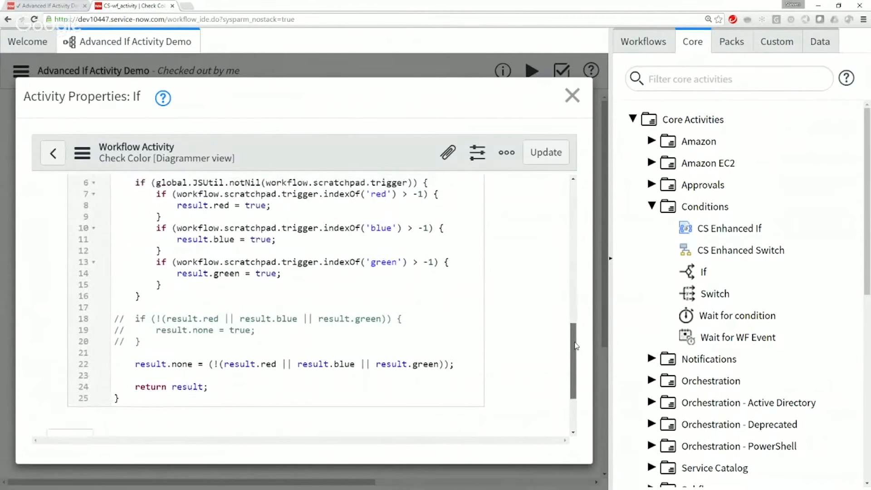
{"action": "left_click", "coordinate": [541, 164]}
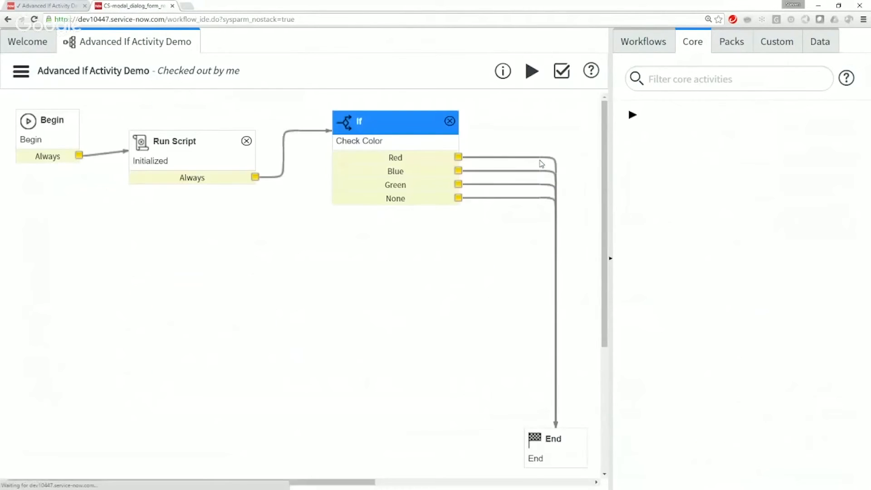
Step: Run the Advanced If Activity Demo workflow, review its path and the Check Color and Run Script execution details, and close the run view
{"action": "left_click", "coordinate": [531, 71]}
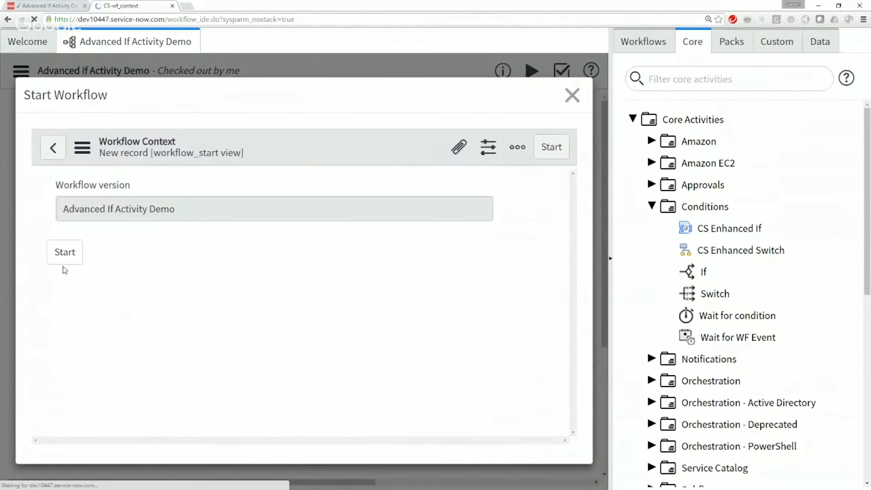
{"action": "left_click", "coordinate": [64, 253]}
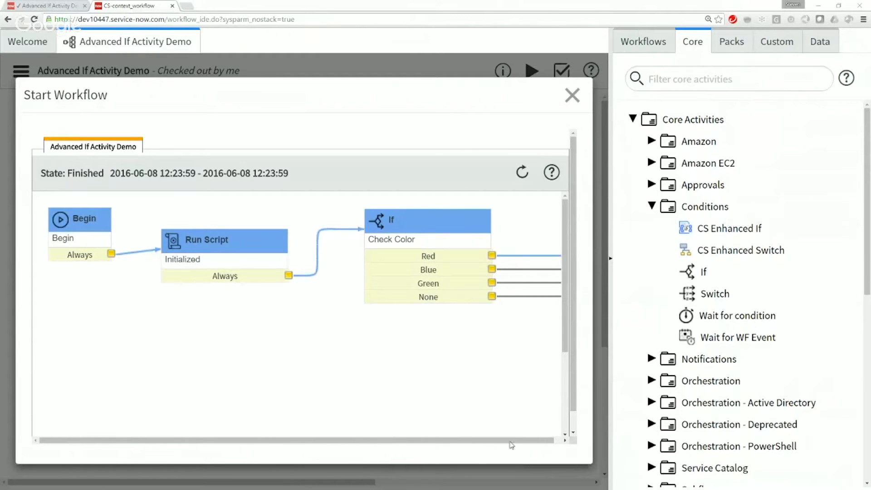
{"action": "scroll", "coordinate": [573, 357], "scroll_direction": "down", "scroll_amount": 1}
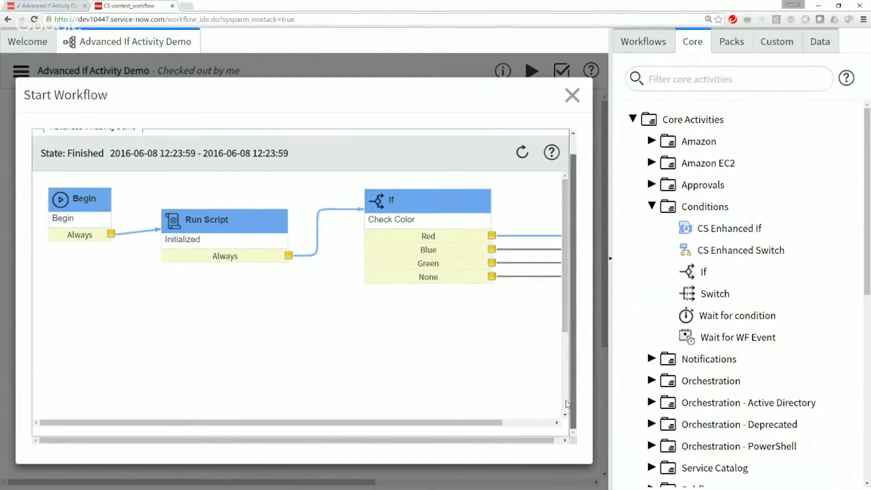
{"action": "left_click_drag", "start_coordinate": [441, 422], "coordinate": [502, 410]}
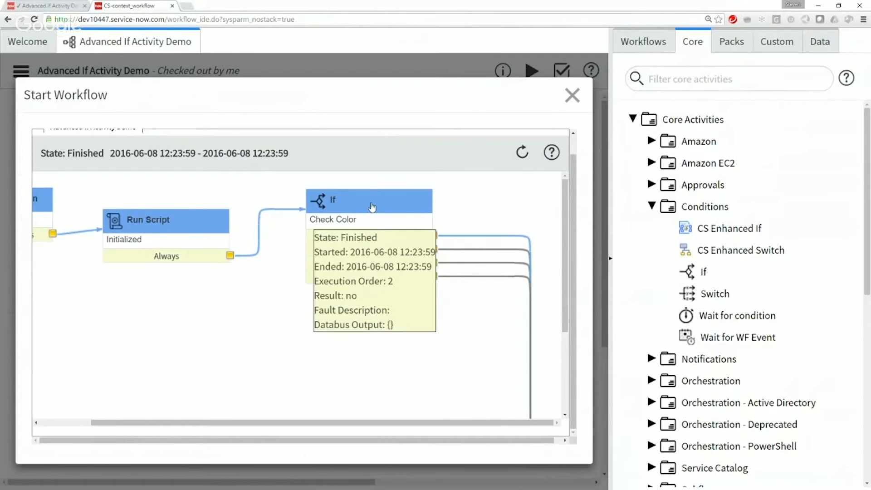
{"action": "left_click_drag", "start_coordinate": [565, 302], "coordinate": [581, 281]}
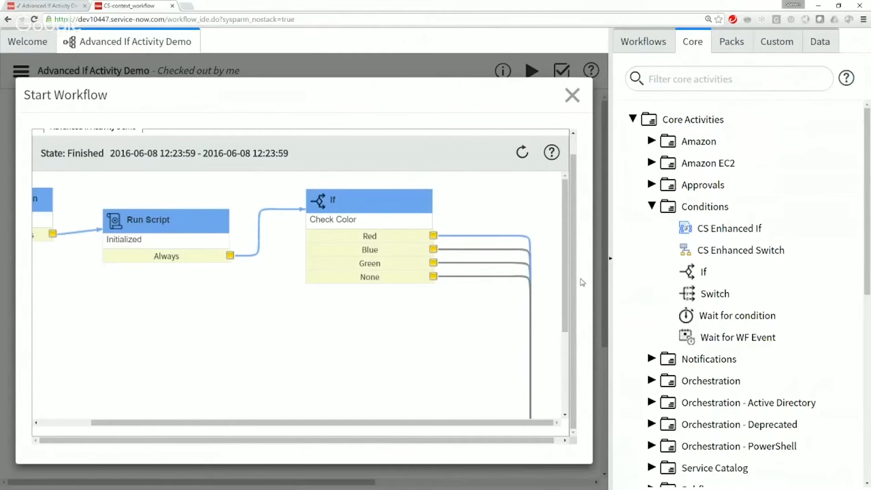
{"action": "mouse_move", "coordinate": [146, 226]}
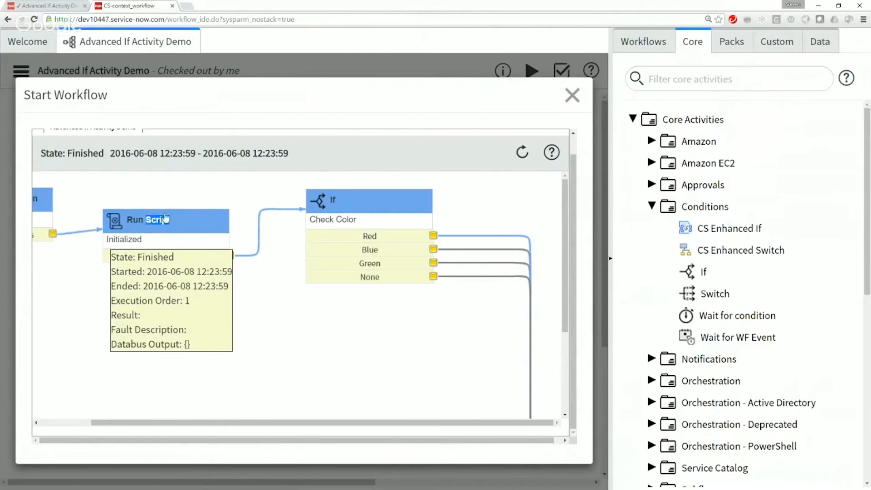
{"action": "left_click", "coordinate": [571, 95]}
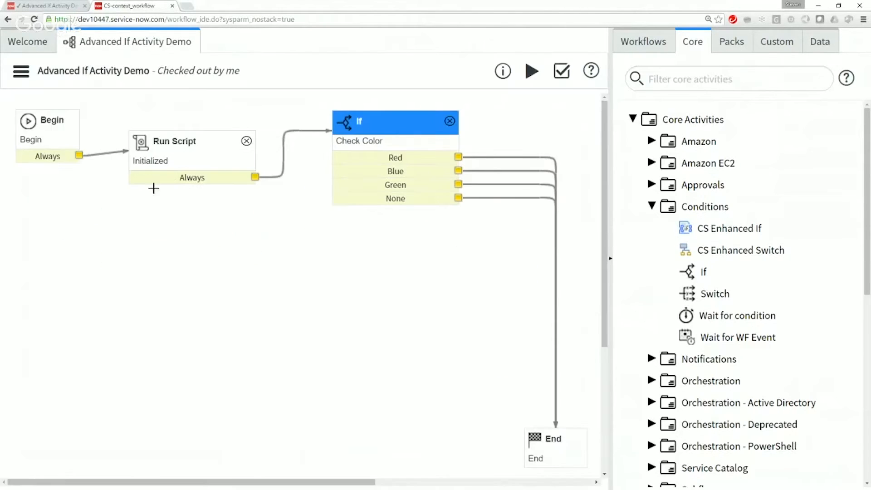
Step: In the Run Script activity Initialized, add three copies of the line workflow.scratchpad.trigger = 'red'; below the original
{"action": "double_click", "coordinate": [171, 145]}
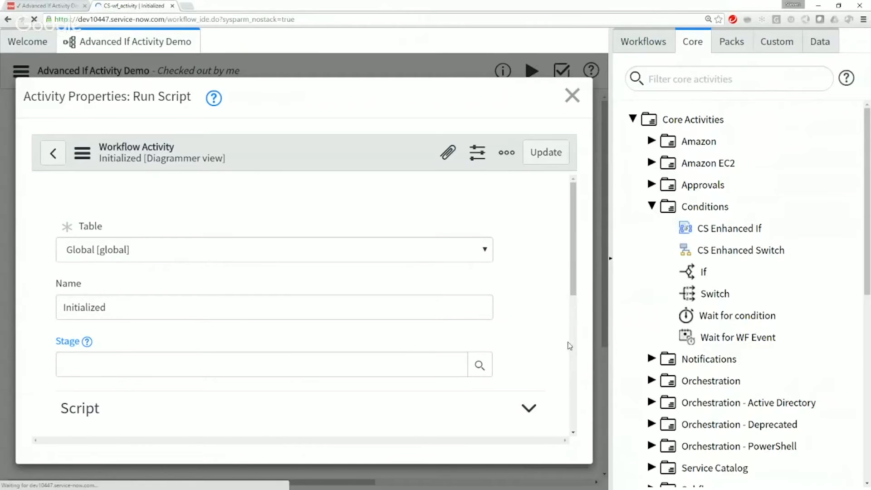
{"action": "scroll", "coordinate": [558, 349], "scroll_direction": "down", "scroll_amount": 3}
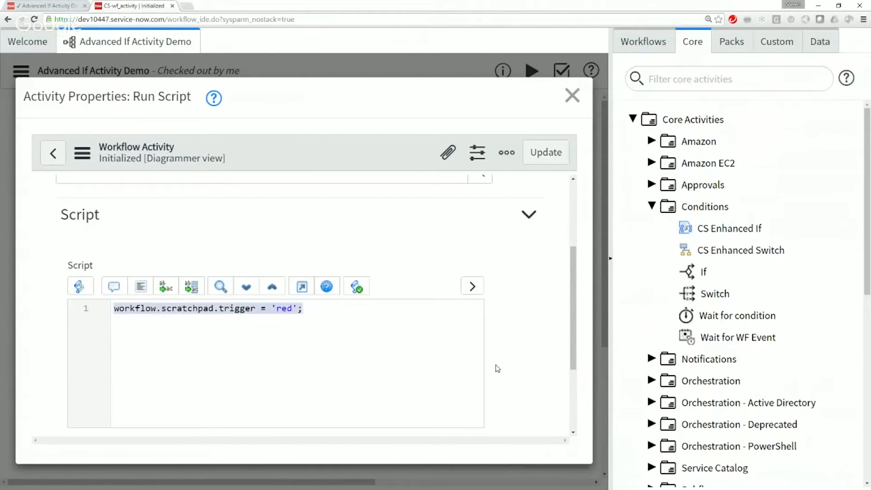
{"action": "key", "text": "Return"}
{"action": "key", "text": "ctrl+v"}
{"action": "key", "text": "Return"}
{"action": "key", "text": "ctrl+v"}
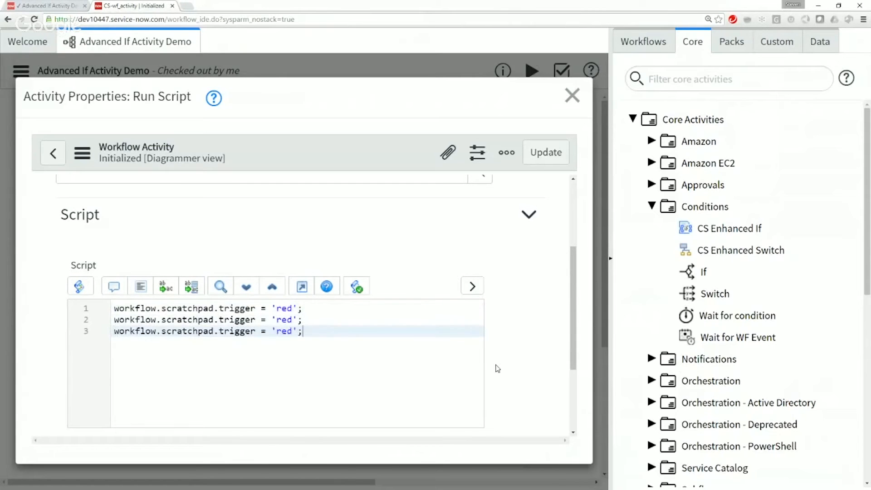
{"action": "key", "text": "Return"}
{"action": "type", "text": "workflow.scratchpad.trigger = 'red';"}
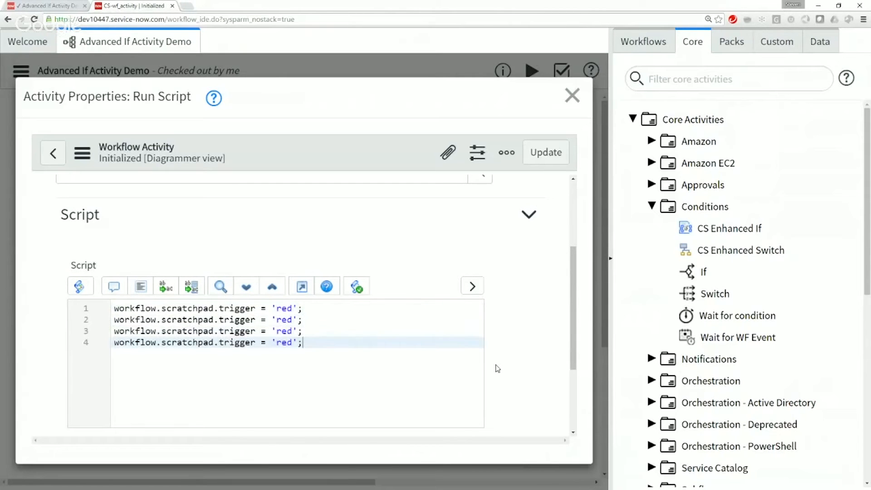
Step: Change the trigger values in the second and third script lines to 'blue' and 'green'
{"action": "double_click", "coordinate": [288, 324]}
{"action": "key", "text": "BackSpace"}
{"action": "type", "text": "blue"}
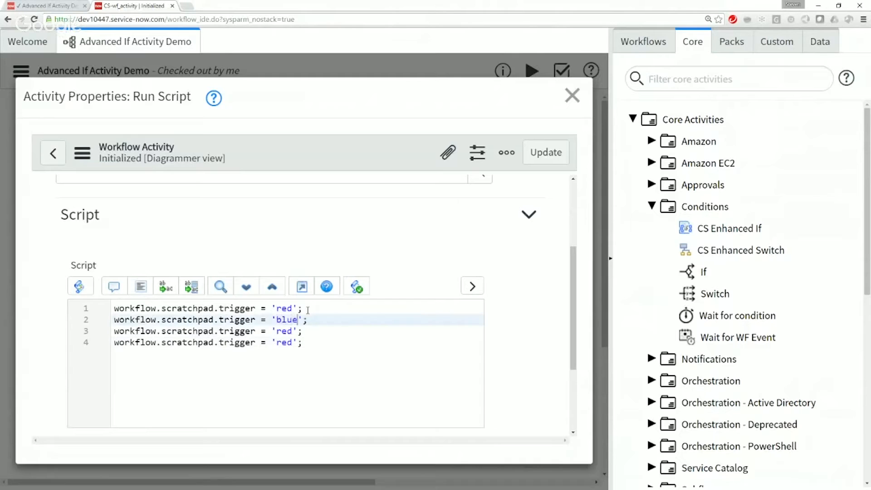
{"action": "key", "text": "Down"}
{"action": "key", "text": "Left"}
{"action": "key", "text": "shift+Left"}
{"action": "key", "text": "shift+Left"}
{"action": "key", "text": "shift+Left"}
{"action": "type", "text": "green"}
Step: Change the trigger value in the fourth script line to 'orange'
{"action": "key", "text": "Down"}
{"action": "key", "text": "Left"}
{"action": "key", "text": "Left"}
{"action": "key", "text": "shift+Left"}
{"action": "key", "text": "shift+Left"}
{"action": "key", "text": "shift+Left"}
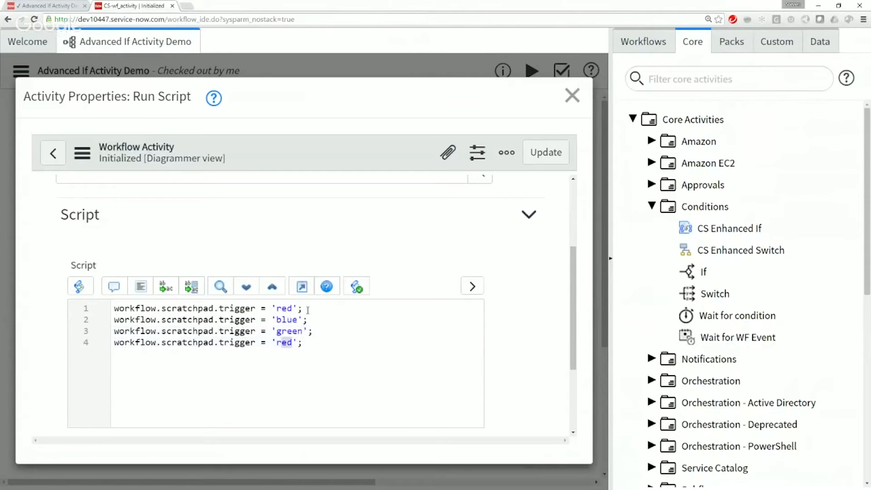
{"action": "type", "text": "oran"}
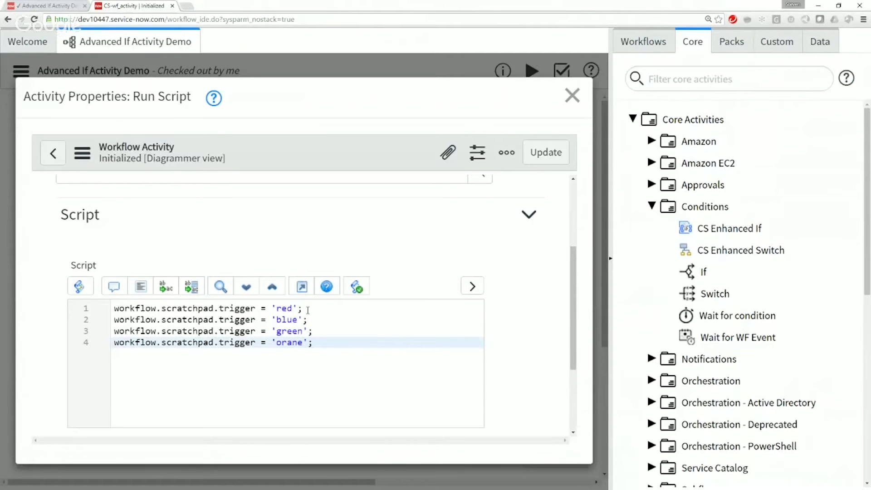
{"action": "type", "text": "ge"}
Step: Comment out the 'red', 'green' and 'orange' trigger lines with //, leaving 'blue' active, and update the Run Script activity
{"action": "key", "text": "Up"}
{"action": "key", "text": "Up"}
{"action": "key", "text": "Up"}
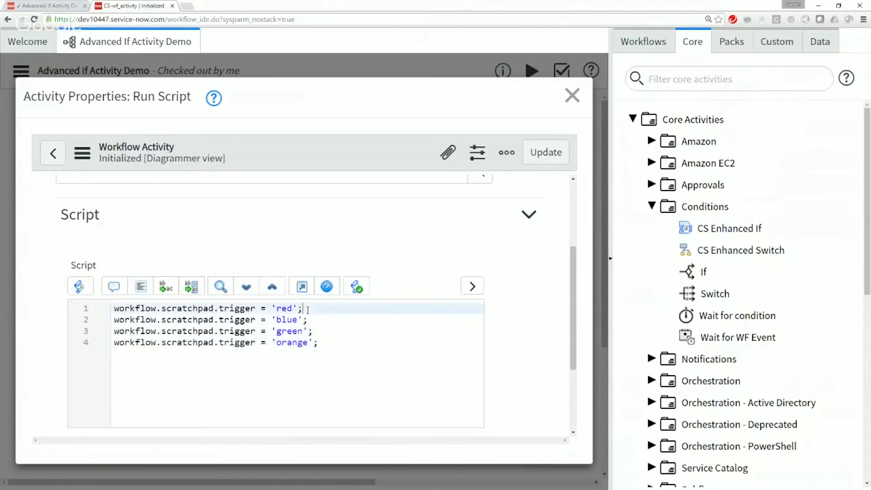
{"action": "key", "text": "Home"}
{"action": "type", "text": "//"}
{"action": "key", "text": "Down"}
{"action": "key", "text": "Down"}
{"action": "key", "text": "Home"}
{"action": "type", "text": "//"}
{"action": "key", "text": "Down"}
{"action": "key", "text": "Home"}
{"action": "type", "text": "//"}
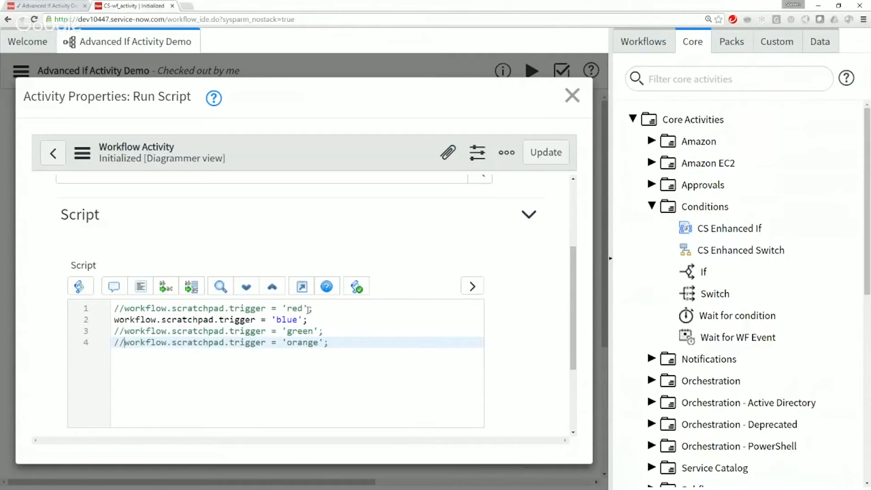
{"action": "left_click", "coordinate": [546, 153]}
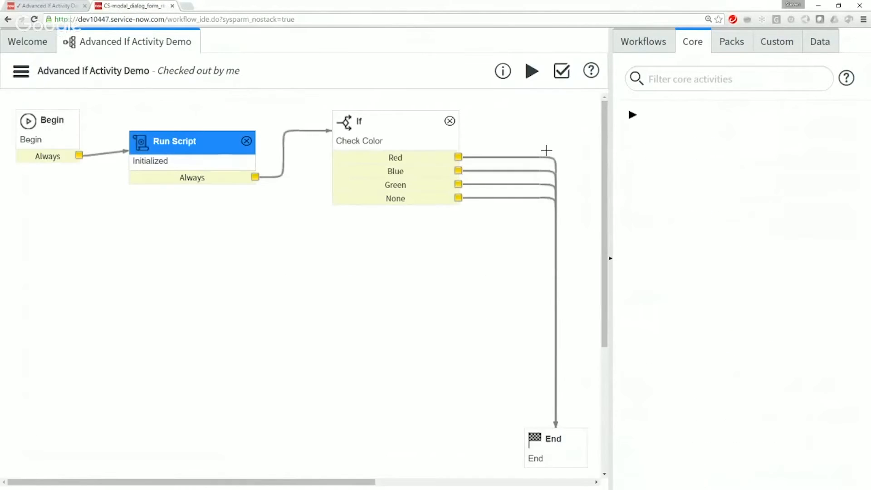
Step: Run the Advanced If Activity Demo workflow with the 'blue' trigger, review the path taken from Check Color, and close the run view
{"action": "left_click", "coordinate": [529, 81]}
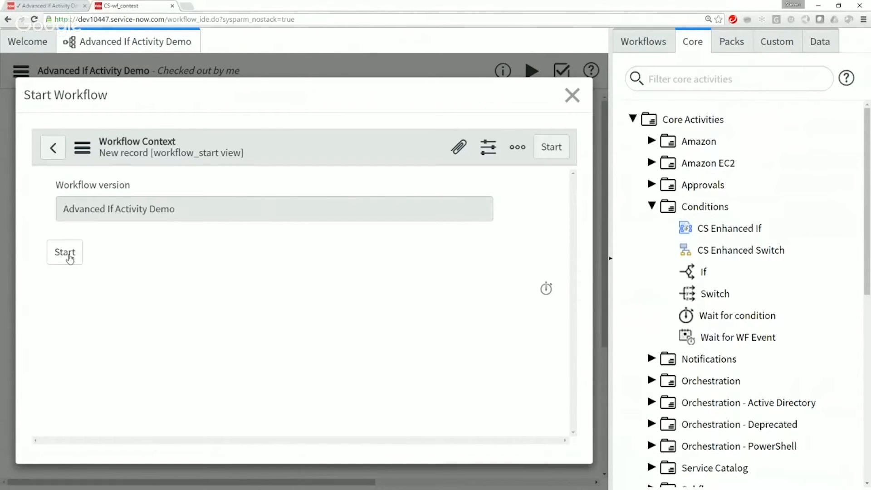
{"action": "left_click", "coordinate": [69, 257]}
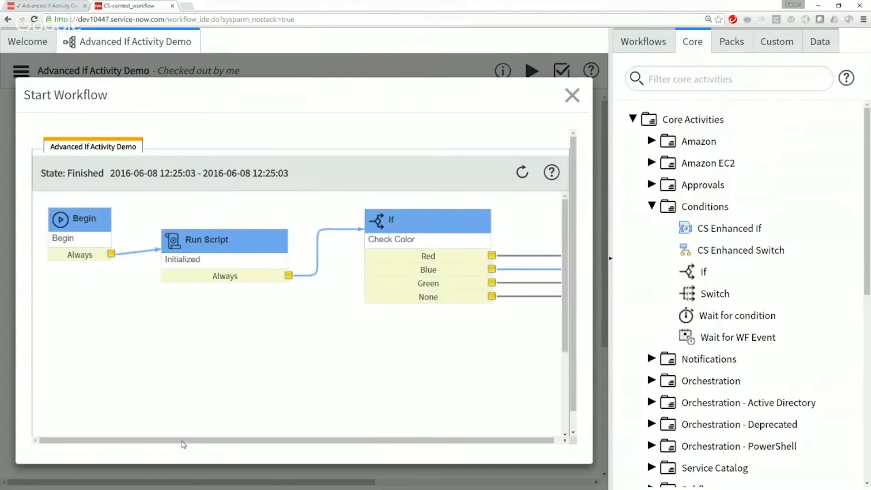
{"action": "left_click_drag", "start_coordinate": [182, 441], "coordinate": [325, 443]}
{"action": "left_click_drag", "start_coordinate": [558, 311], "coordinate": [573, 448]}
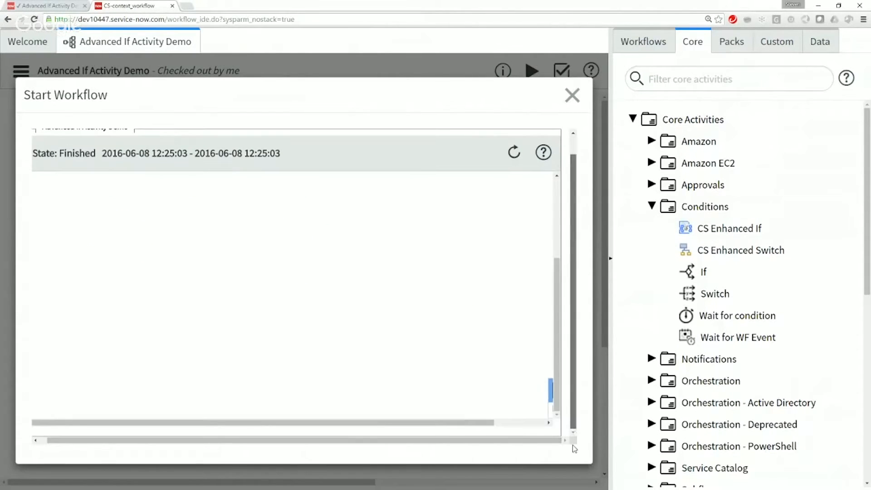
{"action": "left_click", "coordinate": [520, 424]}
{"action": "left_click_drag", "start_coordinate": [558, 304], "coordinate": [560, 224]}
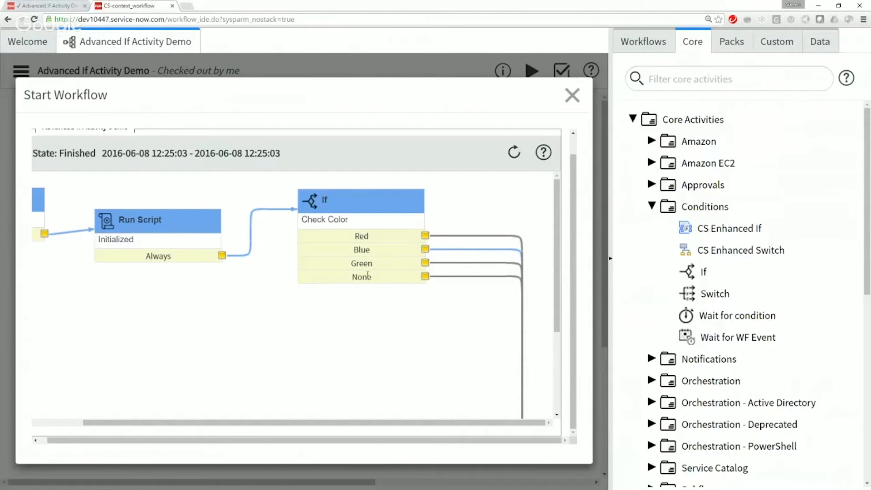
{"action": "left_click", "coordinate": [571, 95]}
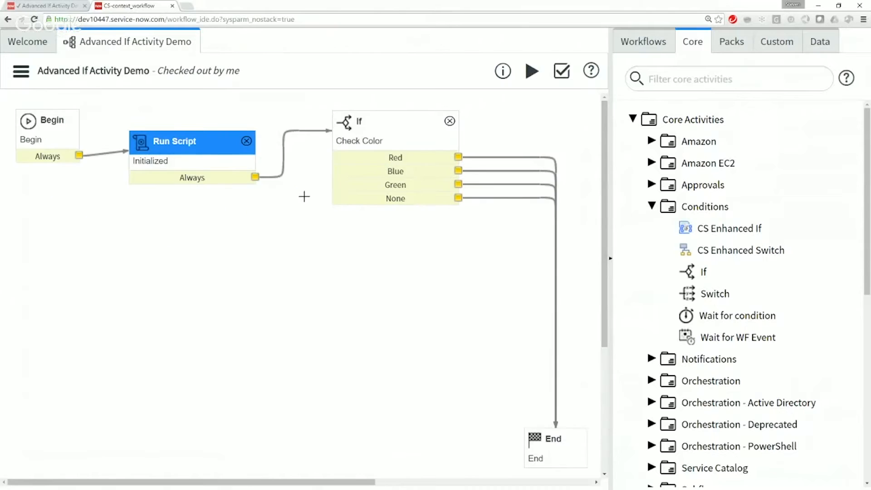
Step: In the Initialized script, comment out the 'blue' trigger line, uncomment the 'orange' line, and update the activity
{"action": "double_click", "coordinate": [195, 142]}
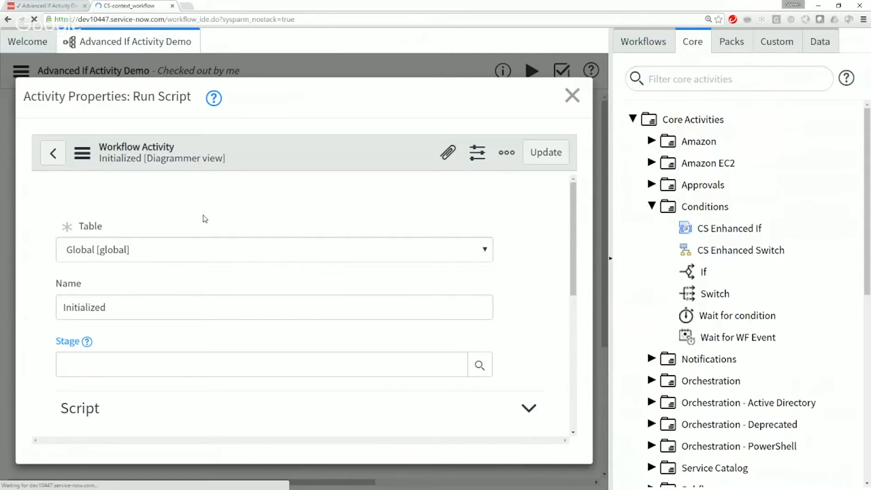
{"action": "scroll", "coordinate": [569, 288], "scroll_direction": "down", "scroll_amount": 4}
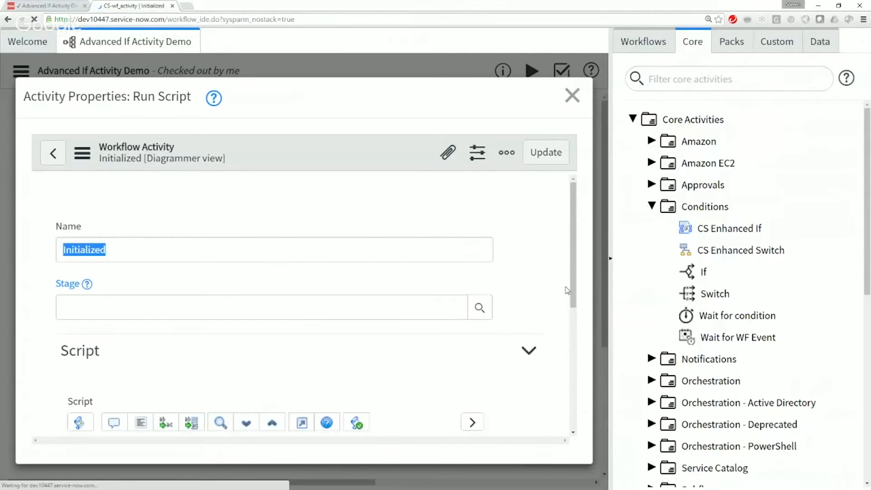
{"action": "scroll", "coordinate": [221, 326], "scroll_direction": "down", "scroll_amount": 1}
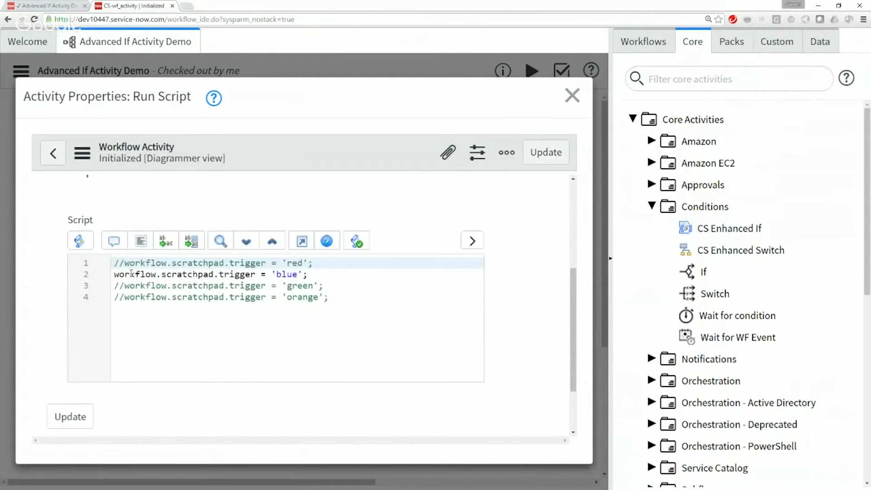
{"action": "left_click", "coordinate": [116, 274]}
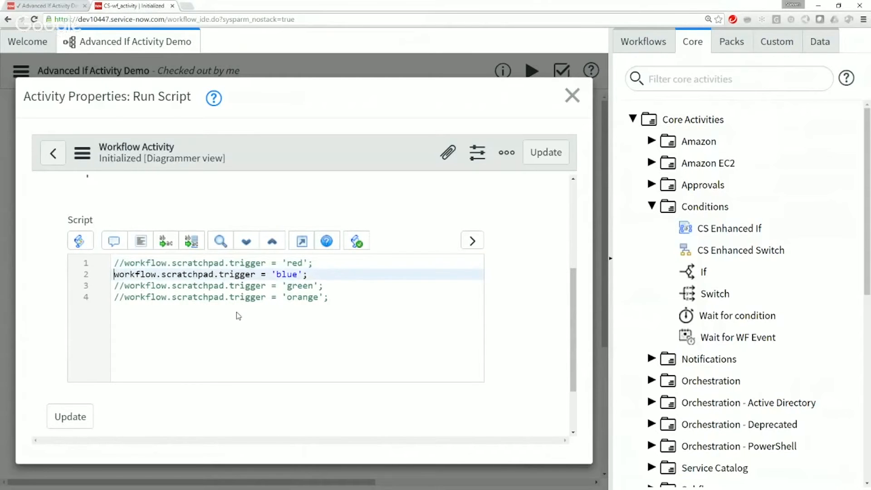
{"action": "type", "text": "//"}
{"action": "key", "text": "Down"}
{"action": "key", "text": "Down"}
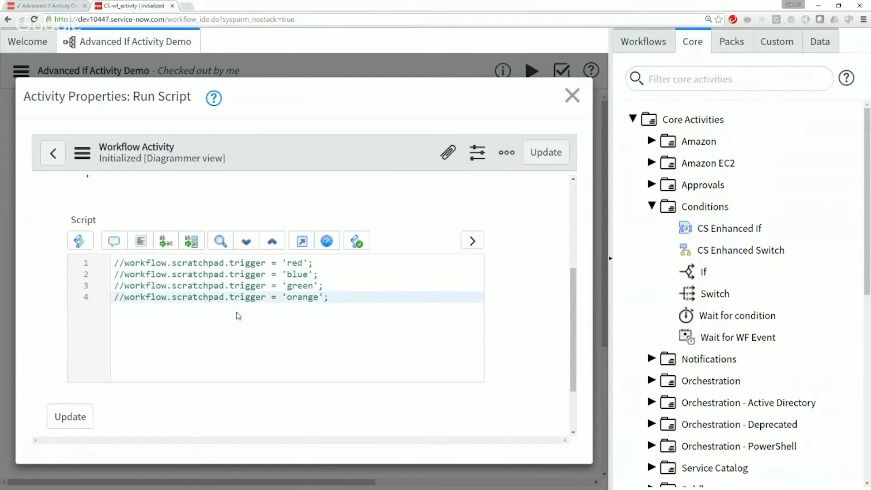
{"action": "key", "text": "BackSpace"}
{"action": "key", "text": "BackSpace"}
{"action": "left_click", "coordinate": [82, 413]}
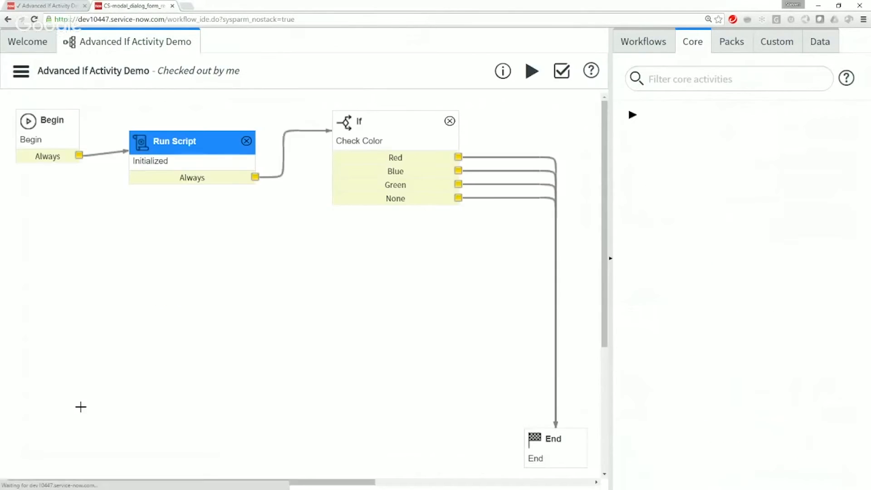
Step: Run the workflow with the 'orange' trigger, review which Check Color branch is followed, and close the run view
{"action": "left_click", "coordinate": [524, 77]}
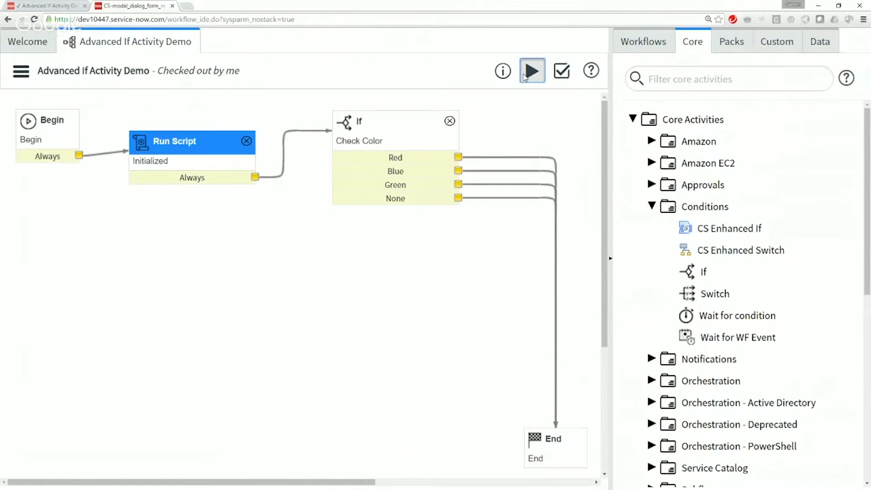
{"action": "left_click", "coordinate": [524, 77]}
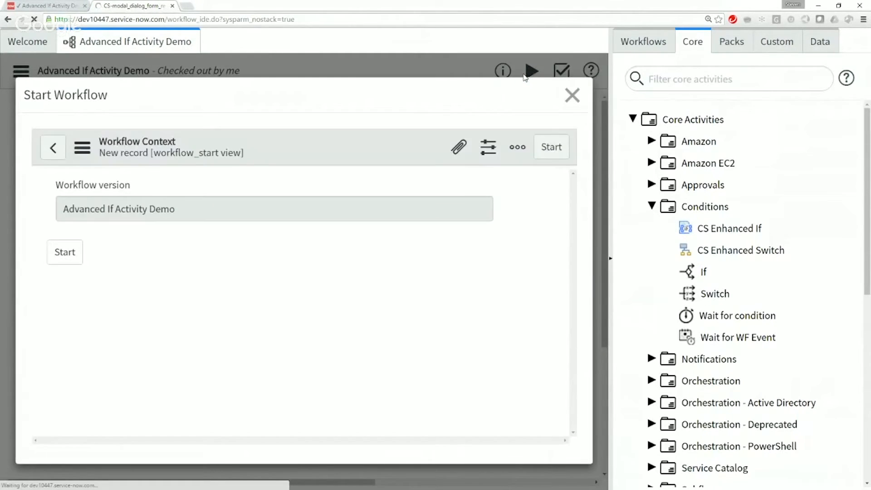
{"action": "left_click", "coordinate": [70, 255]}
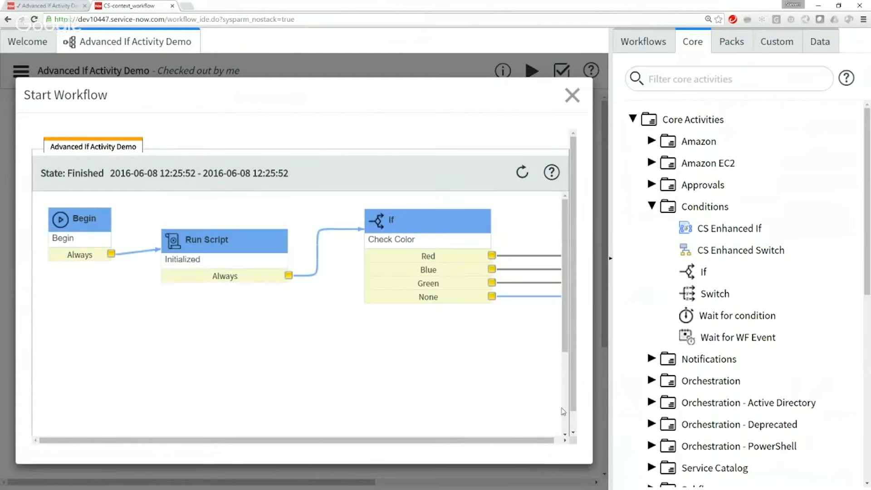
{"action": "scroll", "coordinate": [567, 358], "scroll_direction": "down", "scroll_amount": 2}
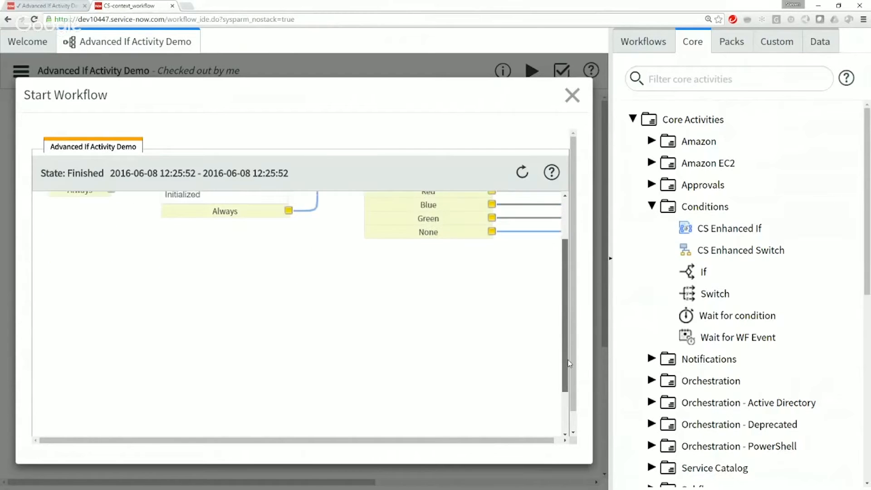
{"action": "scroll", "coordinate": [569, 363], "scroll_direction": "up", "scroll_amount": 2}
{"action": "scroll", "coordinate": [512, 436], "scroll_direction": "down", "scroll_amount": 1}
{"action": "left_click_drag", "start_coordinate": [474, 425], "coordinate": [542, 425]}
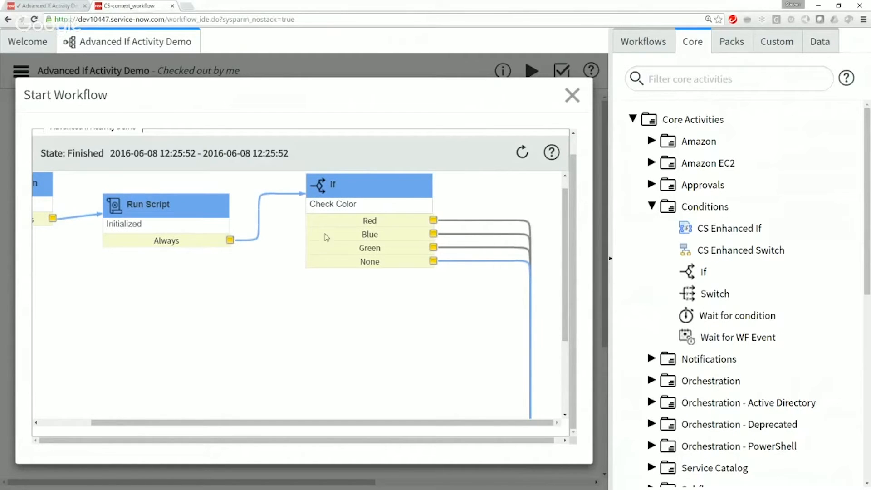
{"action": "left_click", "coordinate": [572, 96]}
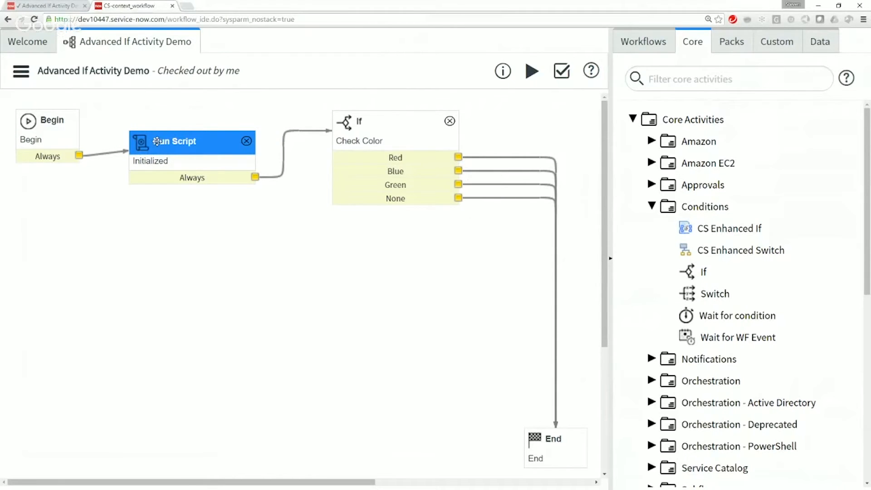
Step: Examine the red, blue and green indexOf checks on the trigger in Check Color's ifScript function, and close the activity properties
{"action": "double_click", "coordinate": [402, 123]}
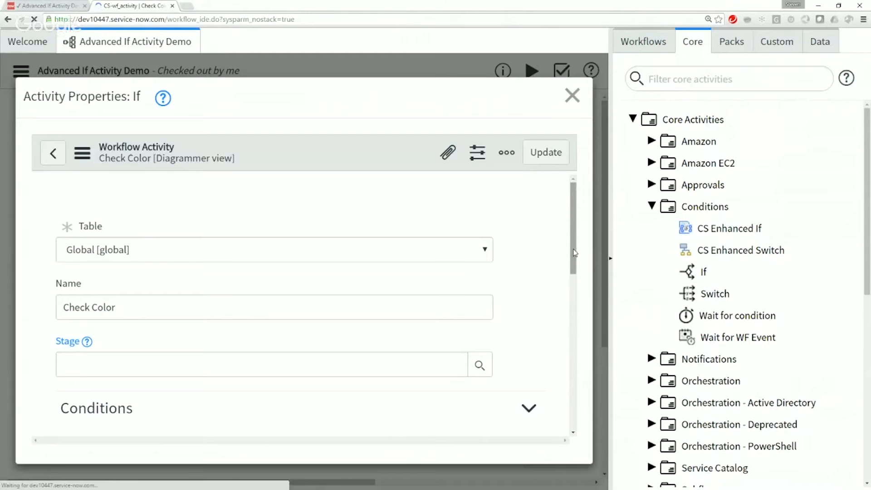
{"action": "scroll", "coordinate": [574, 237], "scroll_direction": "down", "scroll_amount": 5}
{"action": "left_click_drag", "start_coordinate": [574, 237], "coordinate": [575, 366]}
{"action": "left_click", "coordinate": [573, 294]}
{"action": "left_click", "coordinate": [157, 271]}
{"action": "left_click", "coordinate": [156, 304]}
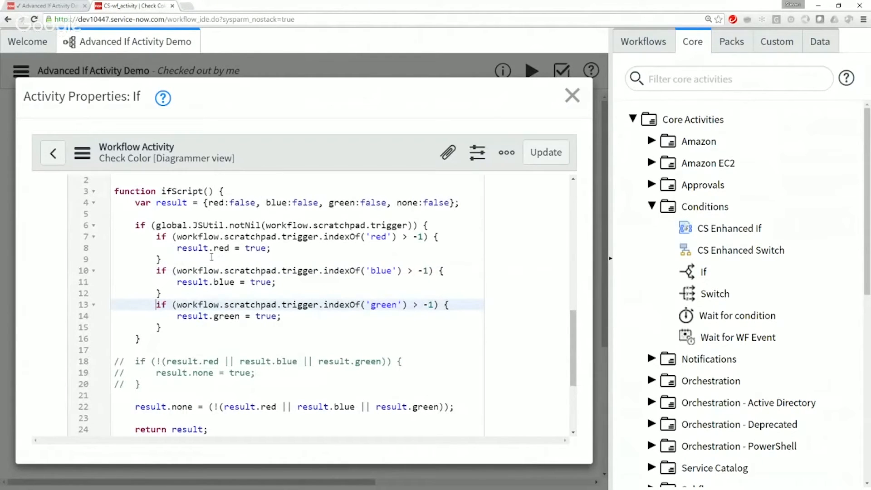
{"action": "left_click_drag", "start_coordinate": [172, 263], "coordinate": [114, 236]}
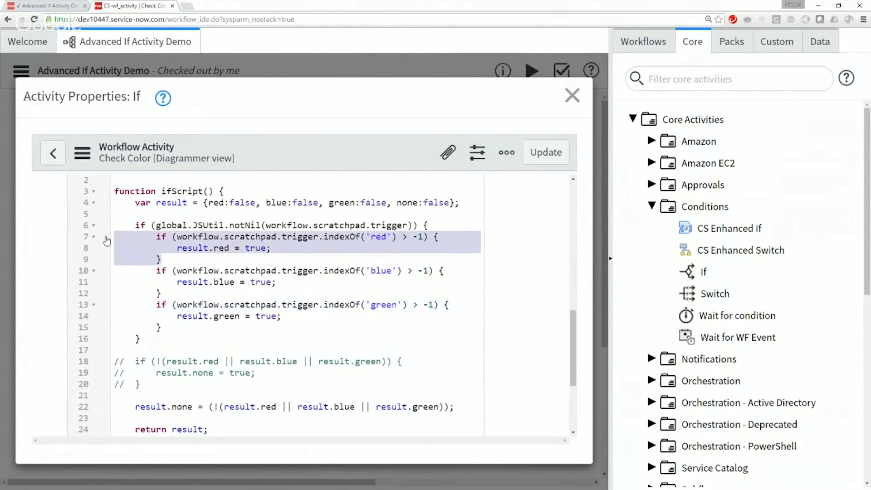
{"action": "left_click_drag", "start_coordinate": [165, 334], "coordinate": [114, 304]}
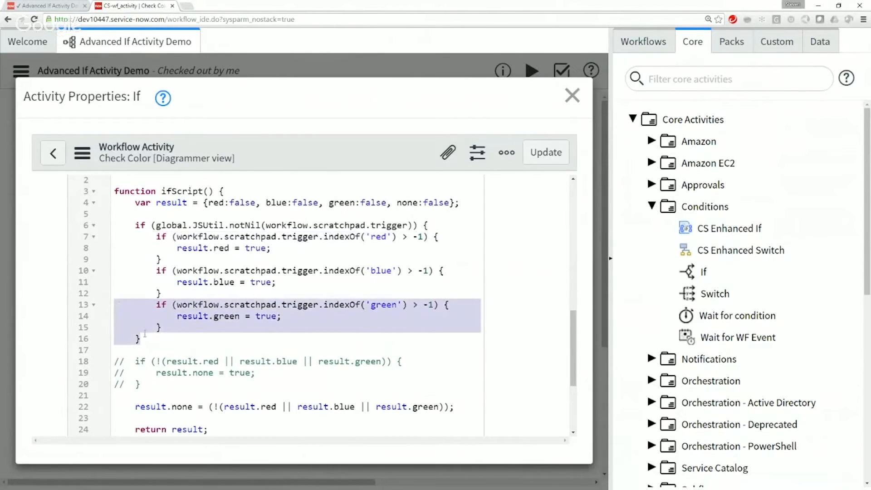
{"action": "left_click", "coordinate": [162, 328]}
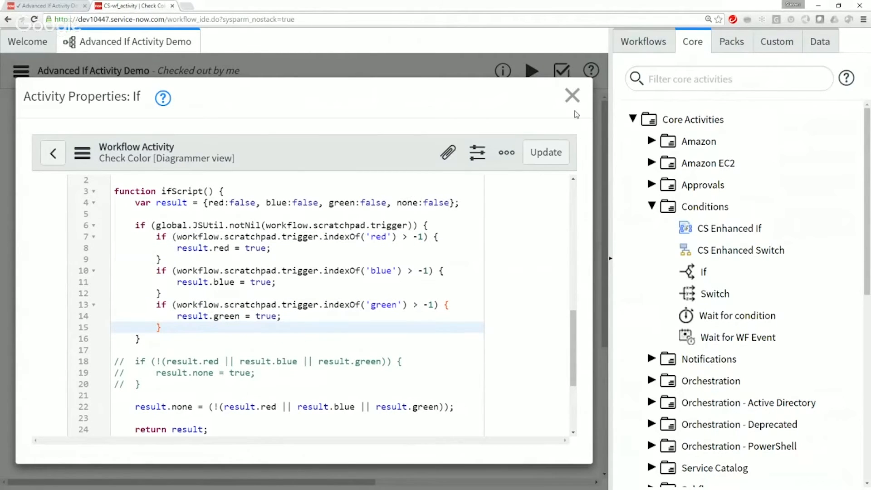
{"action": "double_click", "coordinate": [296, 305]}
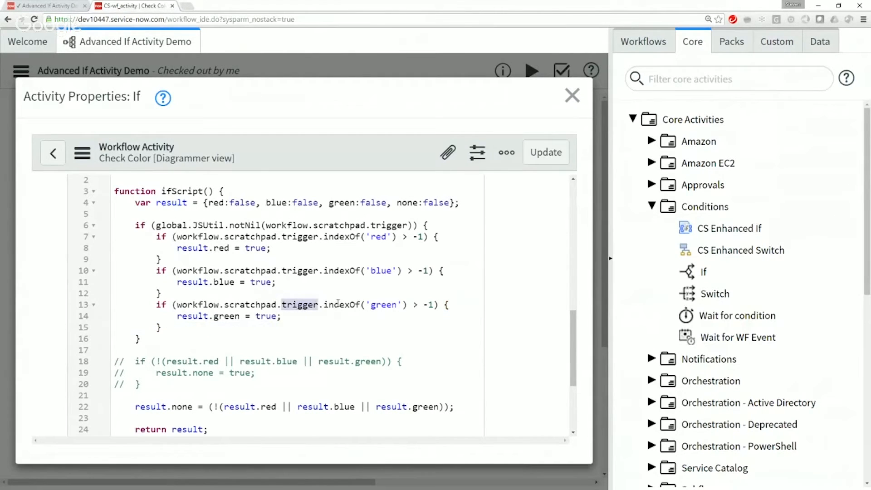
{"action": "double_click", "coordinate": [338, 304]}
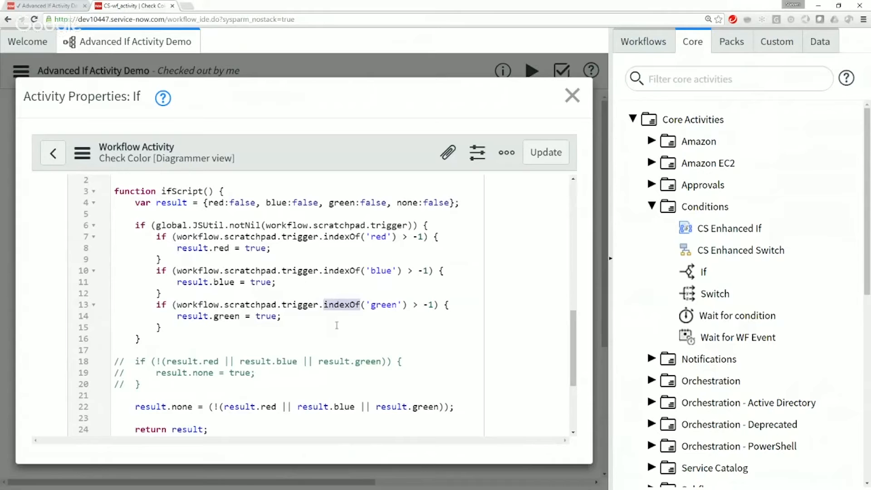
{"action": "double_click", "coordinate": [380, 237]}
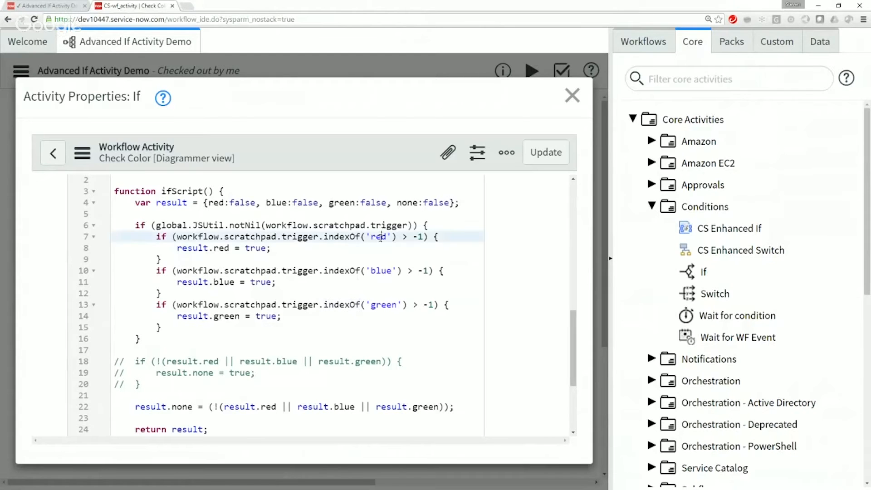
{"action": "double_click", "coordinate": [379, 270]}
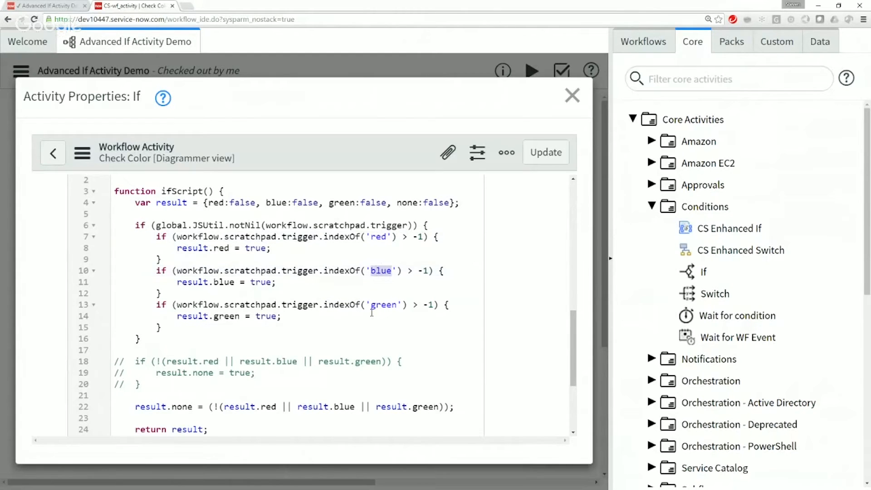
{"action": "left_click", "coordinate": [572, 96]}
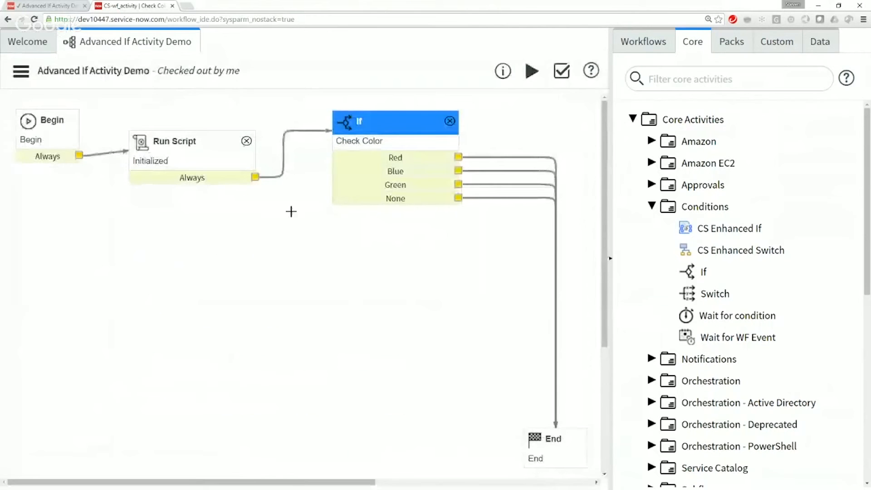
Step: In the Initialized script, add a copy of the 'orange' trigger line below the existing ones and comment out the original
{"action": "double_click", "coordinate": [193, 142]}
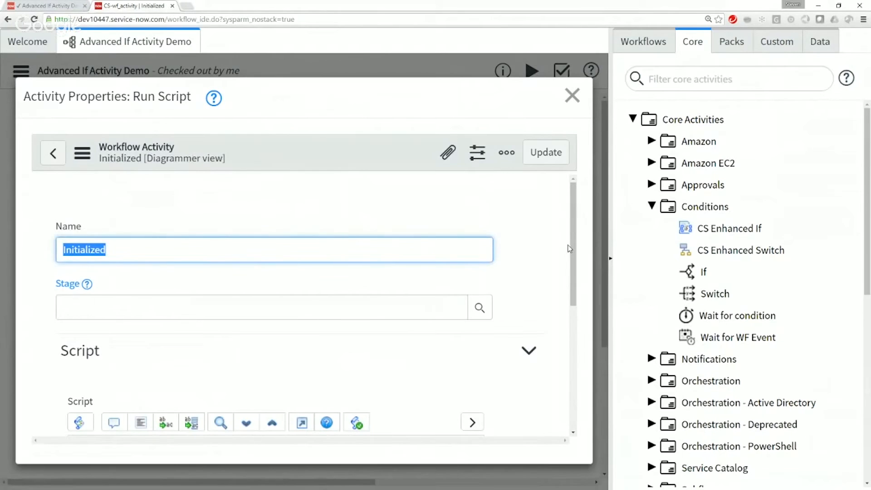
{"action": "scroll", "coordinate": [129, 274], "scroll_direction": "down", "scroll_amount": 5}
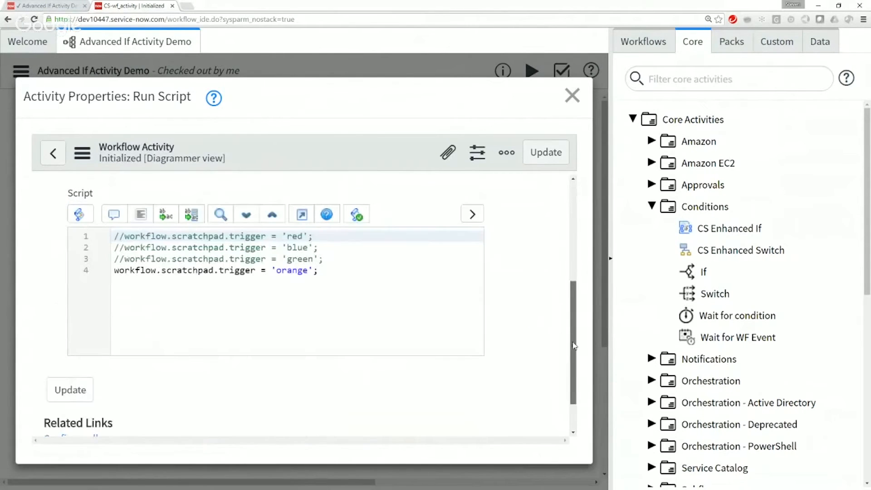
{"action": "left_click", "coordinate": [114, 271]}
{"action": "left_click", "coordinate": [325, 272], "text": "shift"}
{"action": "key", "text": "ctrl+c"}
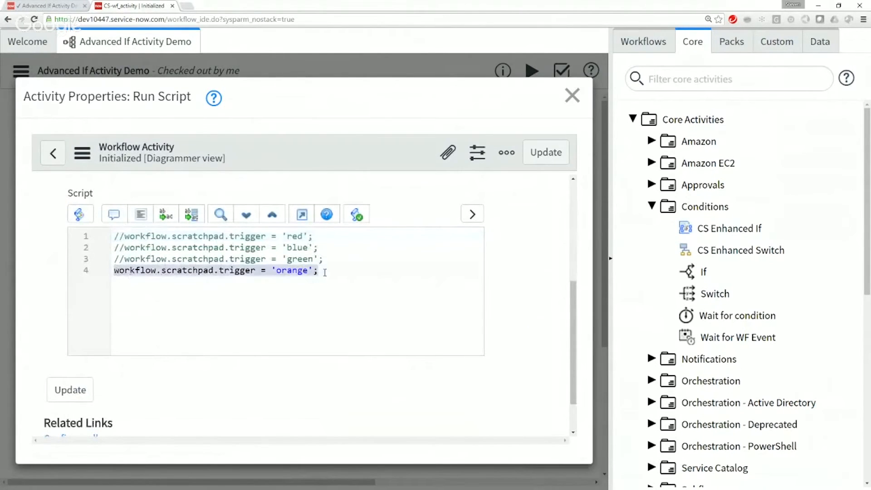
{"action": "left_click", "coordinate": [337, 270]}
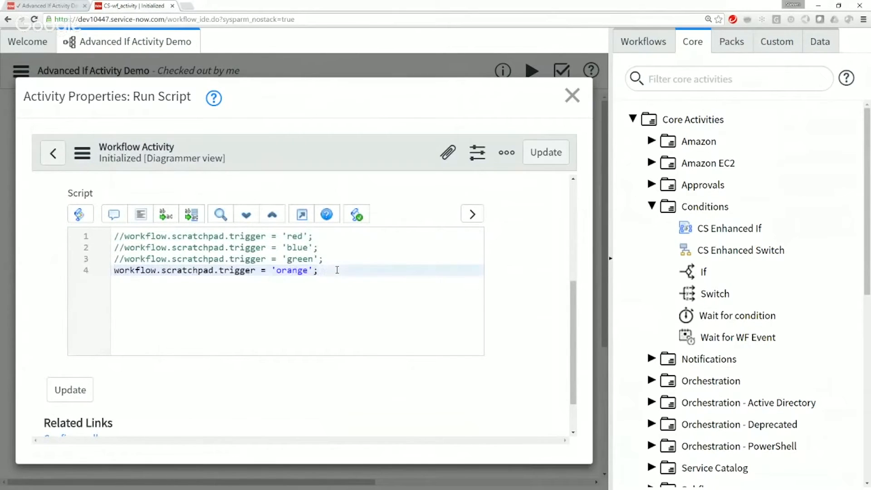
{"action": "key", "text": "Return"}
{"action": "key", "text": "Return"}
{"action": "key", "text": "ctrl+v"}
{"action": "left_click", "coordinate": [114, 270]}
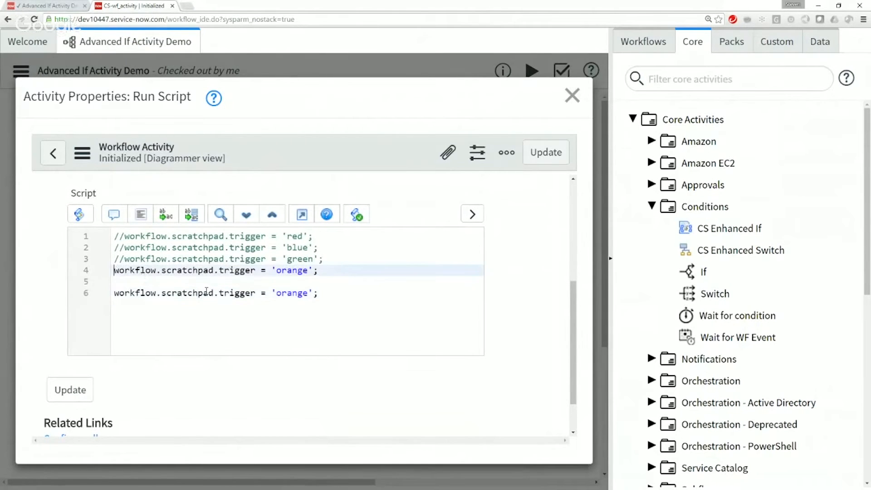
{"action": "type", "text": "//"}
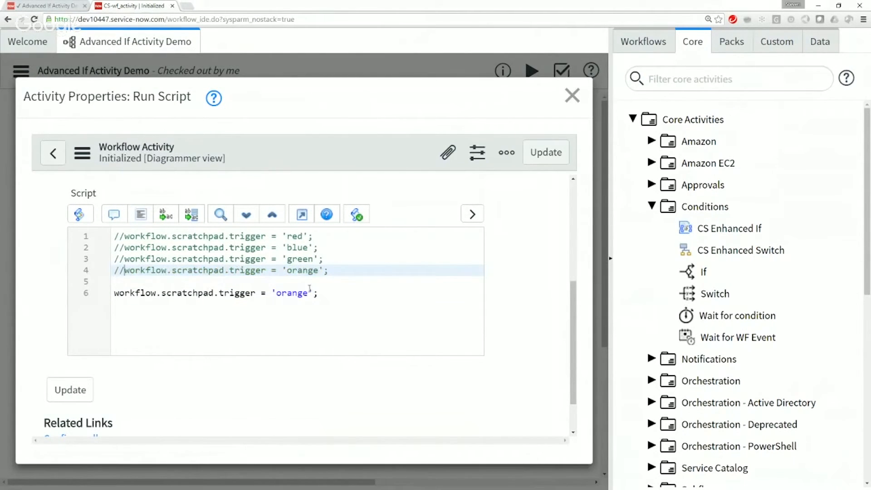
Step: Change the copied trigger line's value to 'red | blue' and update the Initialized activity
{"action": "left_click", "coordinate": [299, 293]}
{"action": "double_click", "coordinate": [299, 293]}
{"action": "type", "text": "red "}
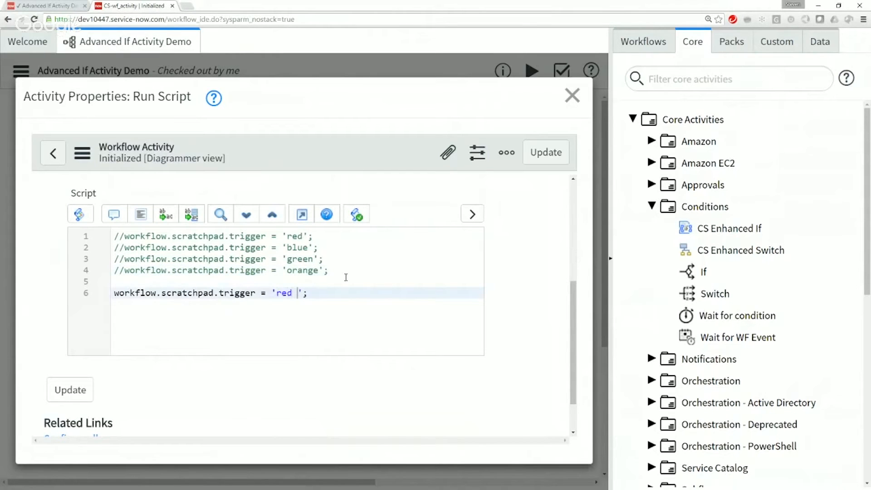
{"action": "type", "text": "blue"}
{"action": "type", "text": "|"}
{"action": "scroll", "coordinate": [345, 277], "scroll_direction": "up", "scroll_amount": 1}
{"action": "double_click", "coordinate": [285, 336]}
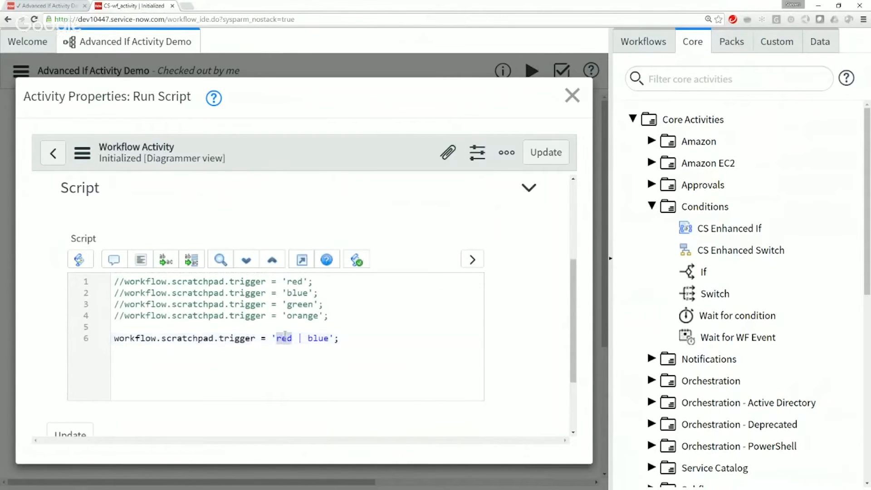
{"action": "left_click", "coordinate": [407, 332]}
{"action": "scroll", "coordinate": [407, 333], "scroll_direction": "down", "scroll_amount": 2}
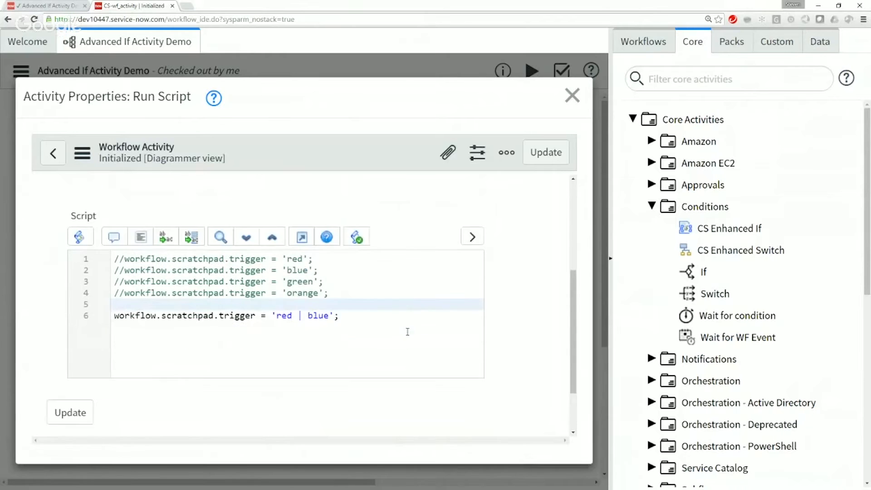
{"action": "left_click", "coordinate": [69, 341]}
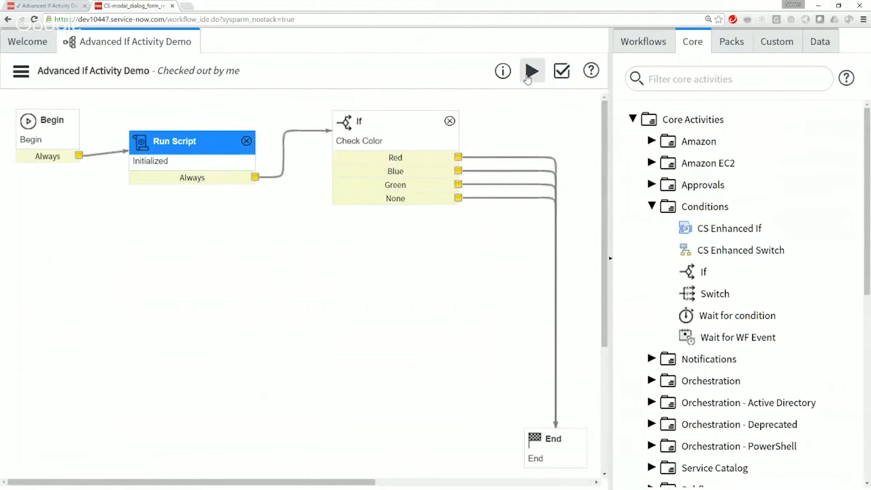
Step: Run the workflow with the 'red | blue' trigger, review the Check Color branches taken, and close the run view
{"action": "left_click", "coordinate": [529, 73]}
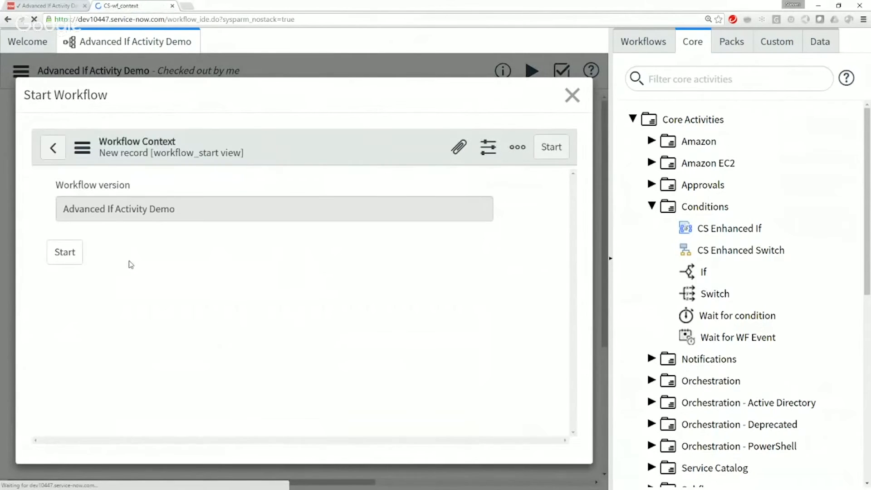
{"action": "left_click", "coordinate": [64, 258]}
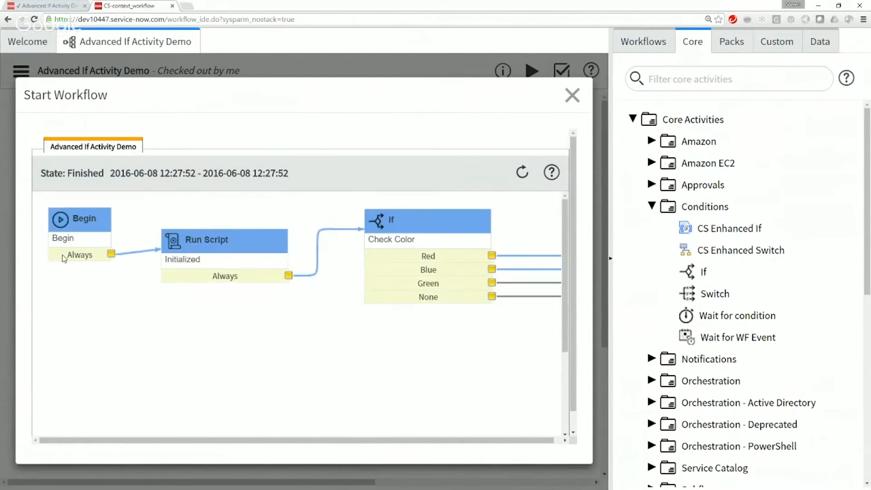
{"action": "left_click_drag", "start_coordinate": [303, 439], "coordinate": [386, 445]}
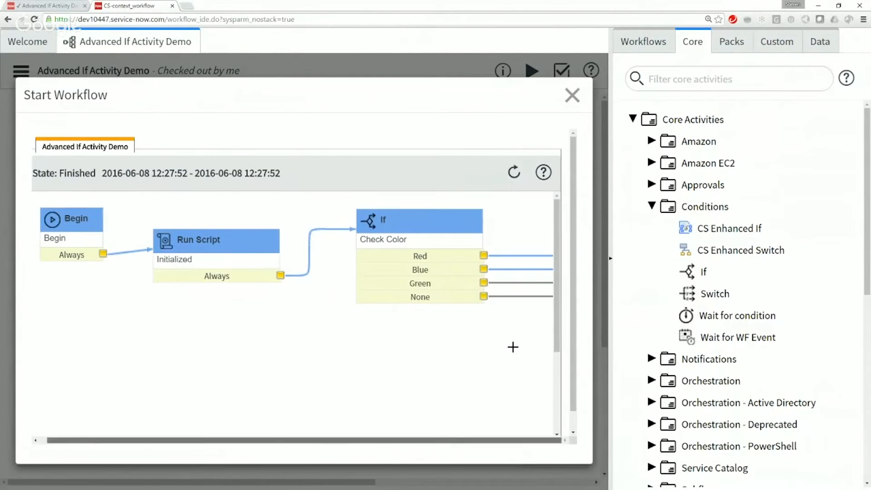
{"action": "scroll", "coordinate": [567, 279], "scroll_direction": "down", "scroll_amount": 1}
{"action": "left_click_drag", "start_coordinate": [471, 427], "coordinate": [523, 428]}
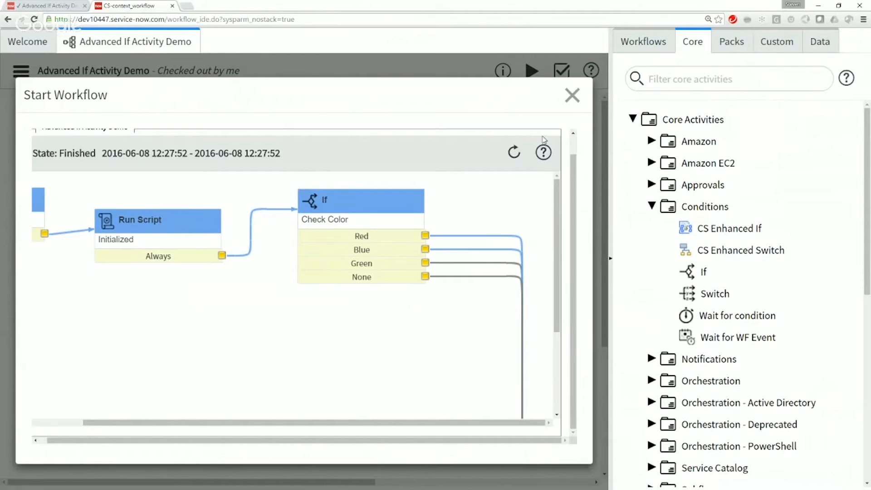
{"action": "left_click", "coordinate": [571, 95]}
Step: In the Initialized script, append '| orange' to the 'red | blue' trigger value and update the activity
{"action": "double_click", "coordinate": [196, 145]}
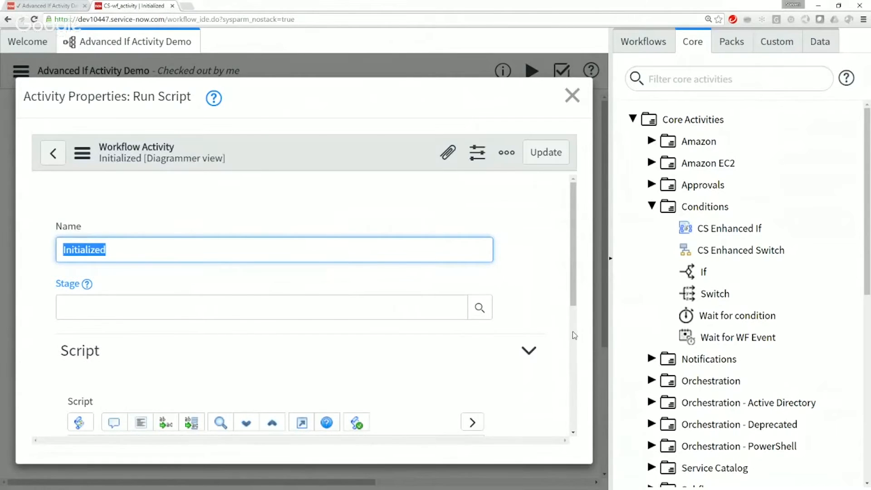
{"action": "scroll", "coordinate": [572, 331], "scroll_direction": "down", "scroll_amount": 5}
{"action": "left_click", "coordinate": [329, 272]}
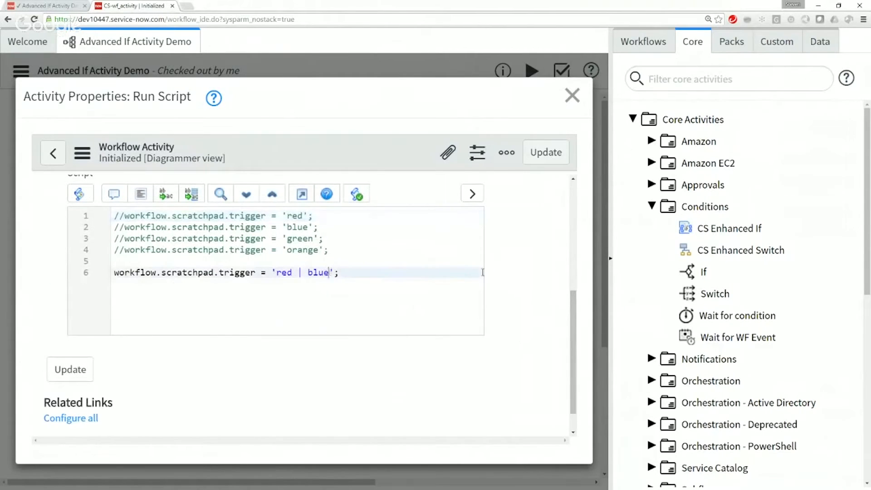
{"action": "type", "text": "| orange"}
{"action": "left_click", "coordinate": [80, 372]}
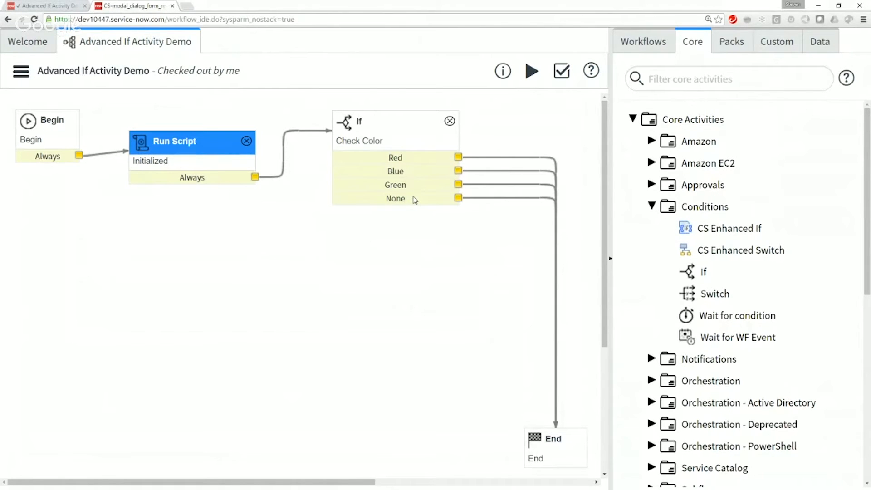
Step: Run the workflow with orange added to the red and blue trigger, review the Check Color paths, and close the run view
{"action": "left_click", "coordinate": [531, 71]}
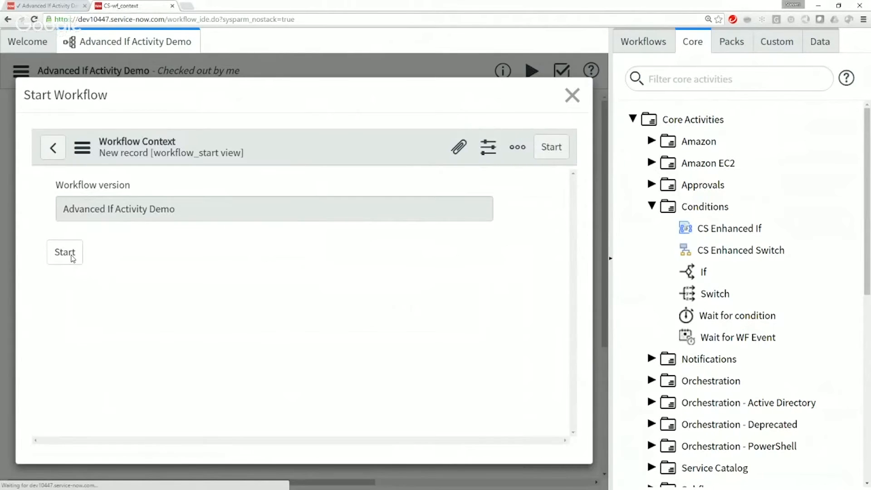
{"action": "left_click", "coordinate": [72, 255]}
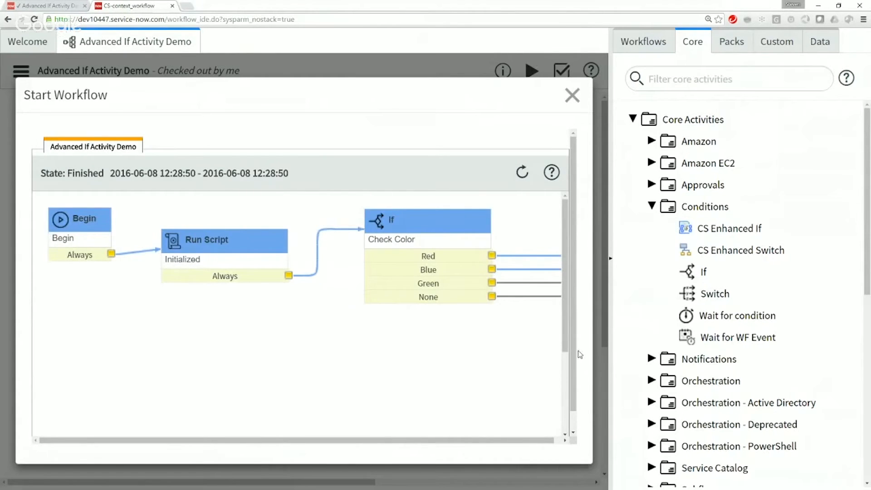
{"action": "mouse_move", "coordinate": [565, 349]}
{"action": "left_mouse_down"}
{"action": "mouse_move", "coordinate": [565, 401]}
{"action": "mouse_move", "coordinate": [566, 357]}
{"action": "left_mouse_up"}
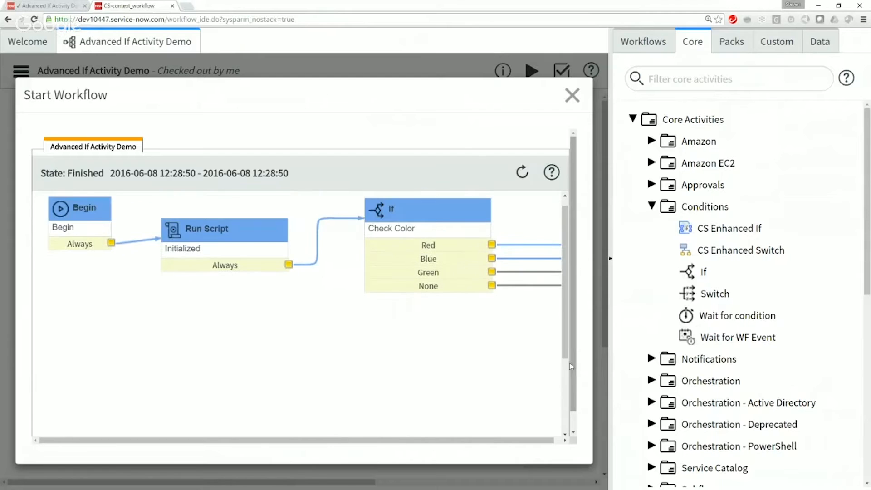
{"action": "scroll", "coordinate": [583, 404], "scroll_direction": "down", "scroll_amount": 1}
{"action": "left_click_drag", "start_coordinate": [476, 424], "coordinate": [573, 419]}
{"action": "left_click", "coordinate": [542, 424]}
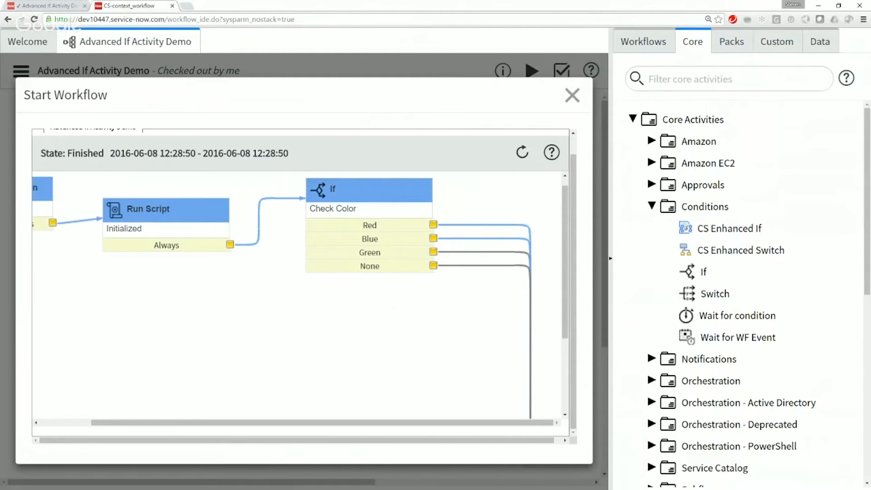
{"action": "left_click", "coordinate": [577, 98]}
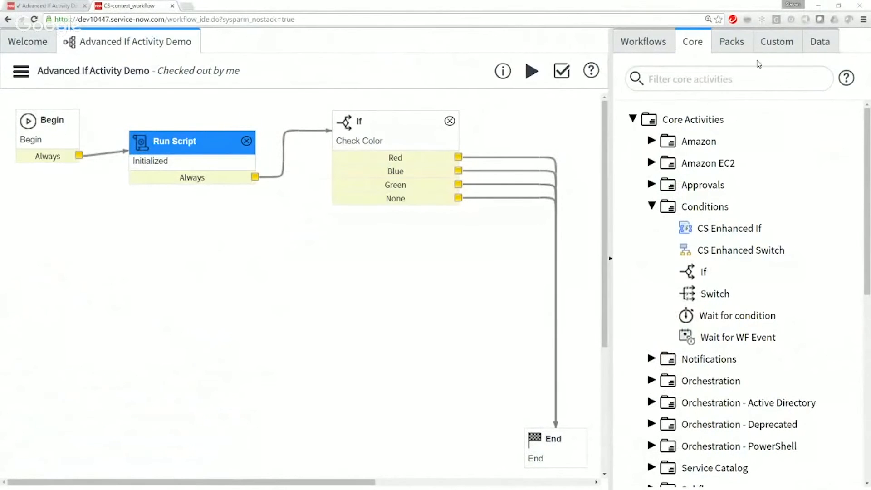
Step: Start a new workflow named Branch and Join Demo and set its table to Global [global]
{"action": "left_click", "coordinate": [646, 48]}
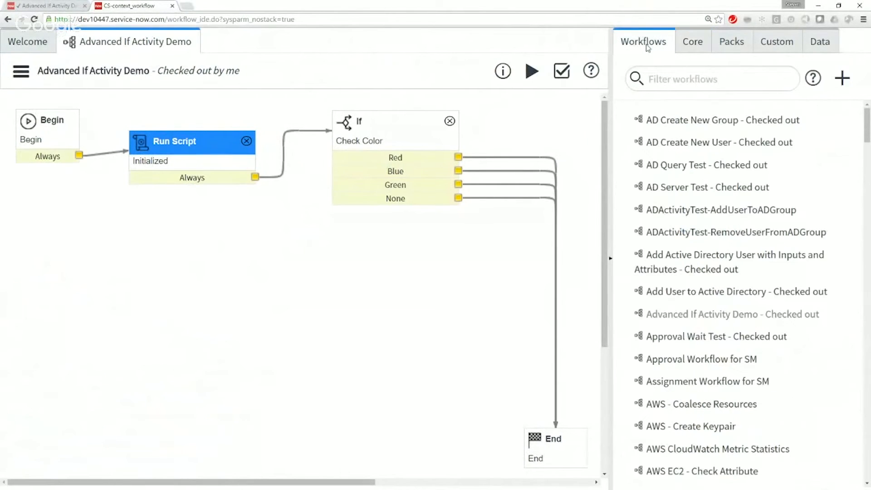
{"action": "left_click", "coordinate": [849, 88]}
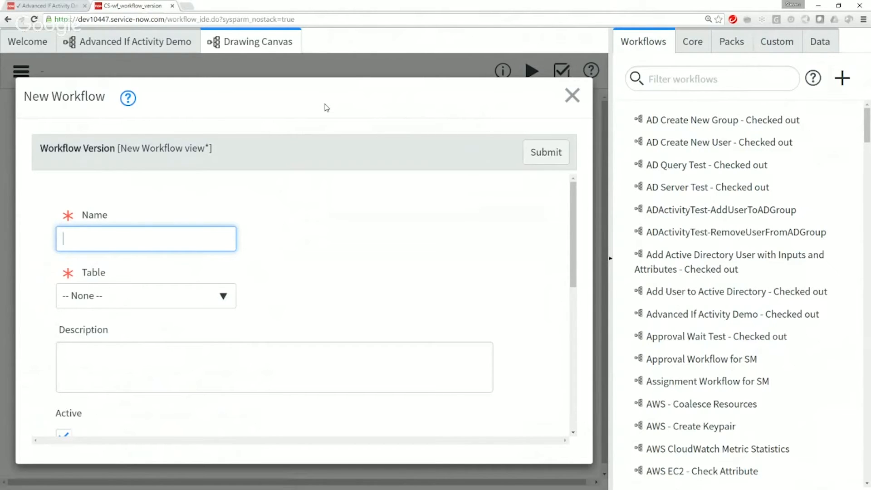
{"action": "type", "text": "Branch and Join Demo"}
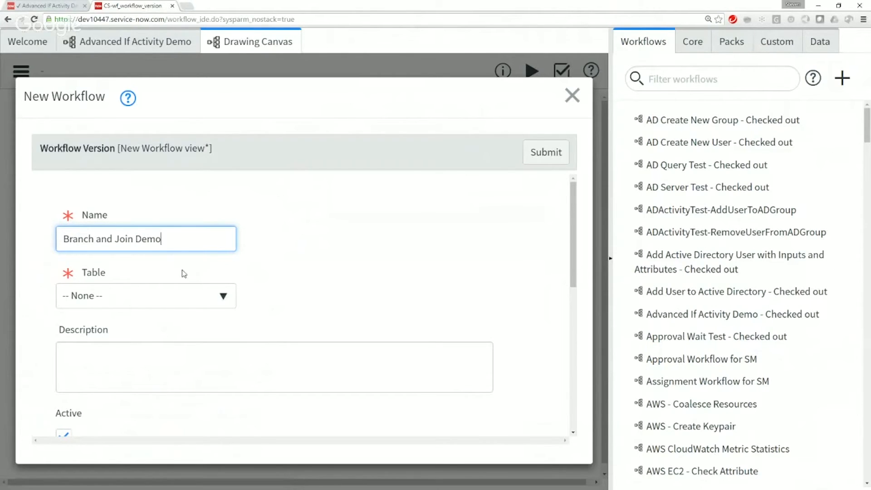
{"action": "left_click", "coordinate": [174, 295]}
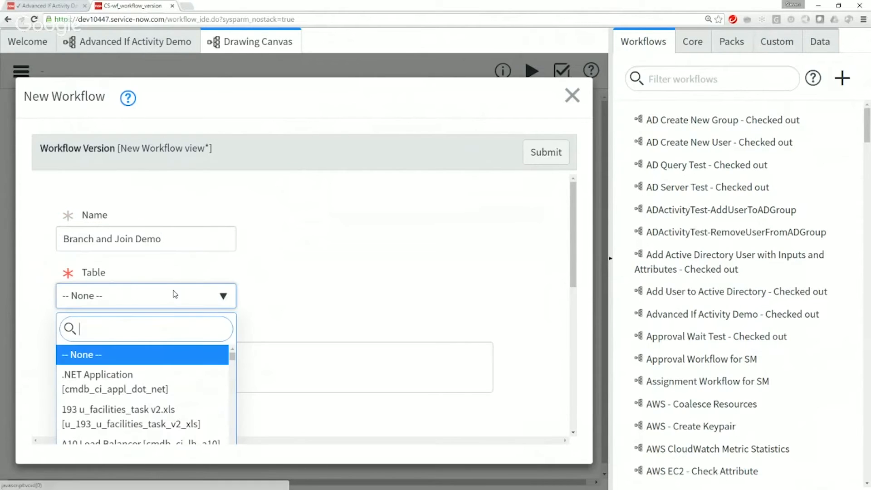
{"action": "type", "text": "global"}
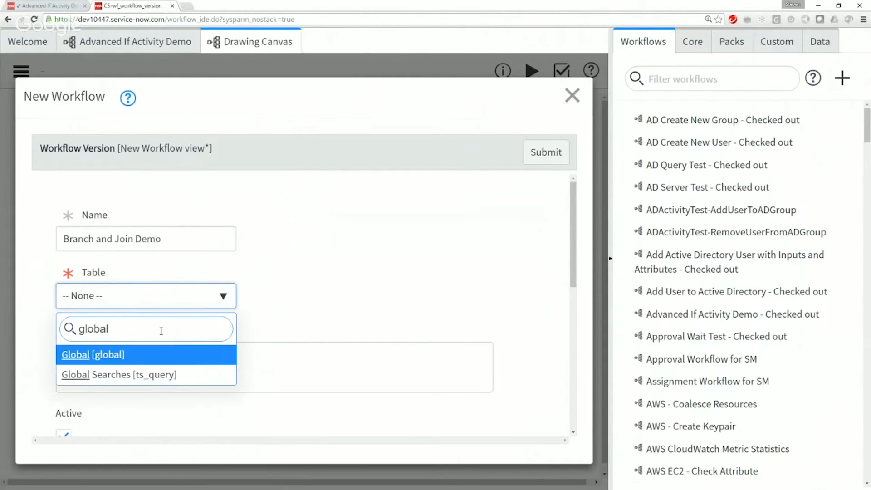
{"action": "left_click", "coordinate": [161, 360]}
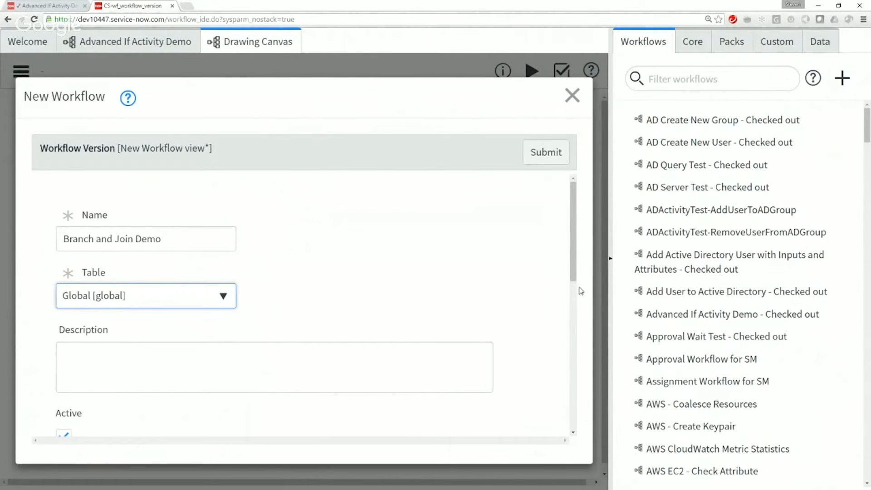
Step: Set If condition matches to -- None -- for the new workflow and submit it
{"action": "left_click_drag", "start_coordinate": [574, 276], "coordinate": [576, 318]}
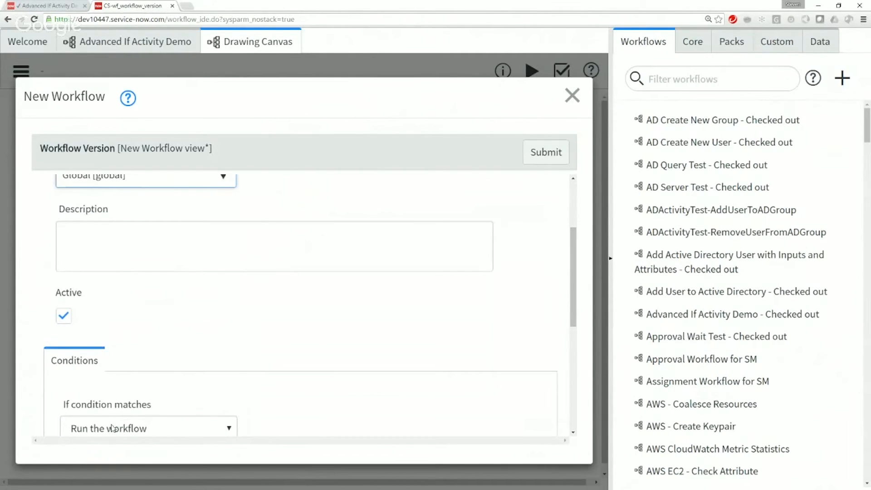
{"action": "left_click", "coordinate": [111, 423]}
{"action": "left_click", "coordinate": [108, 375]}
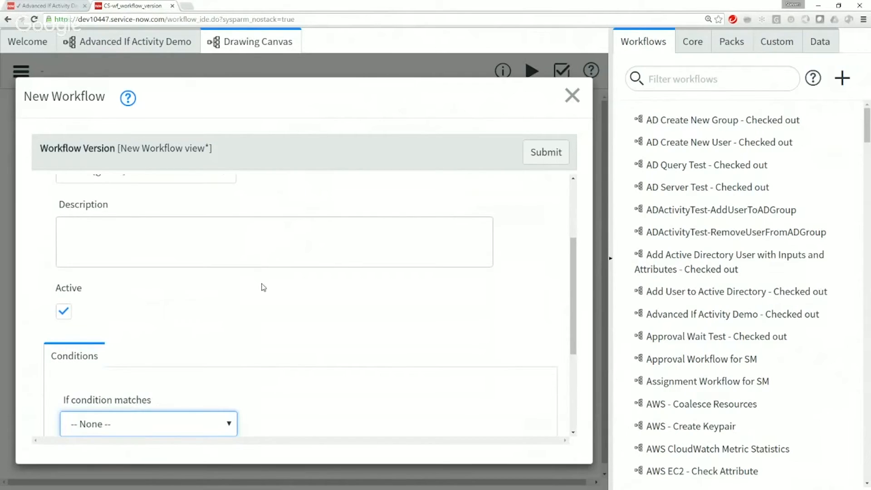
{"action": "left_click", "coordinate": [535, 152]}
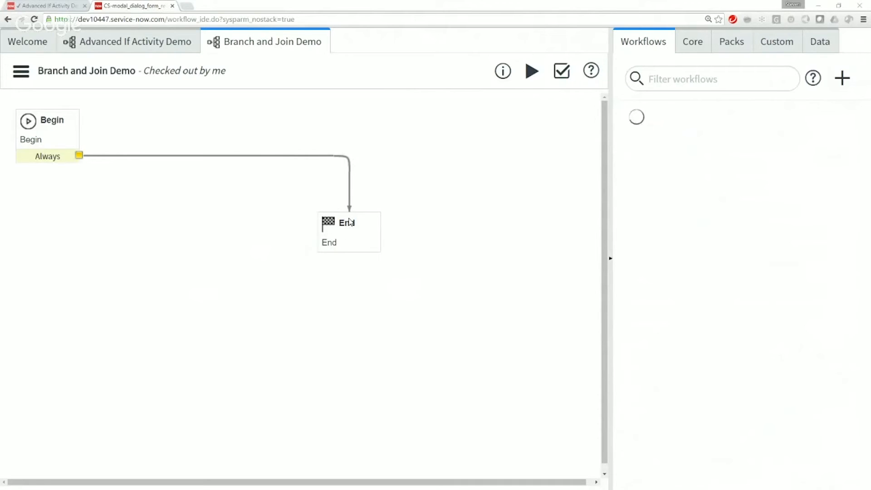
Step: Move the End activity to the lower-right area of the canvas and insert a Branch activity on the transition from Begin to End
{"action": "left_click", "coordinate": [692, 44]}
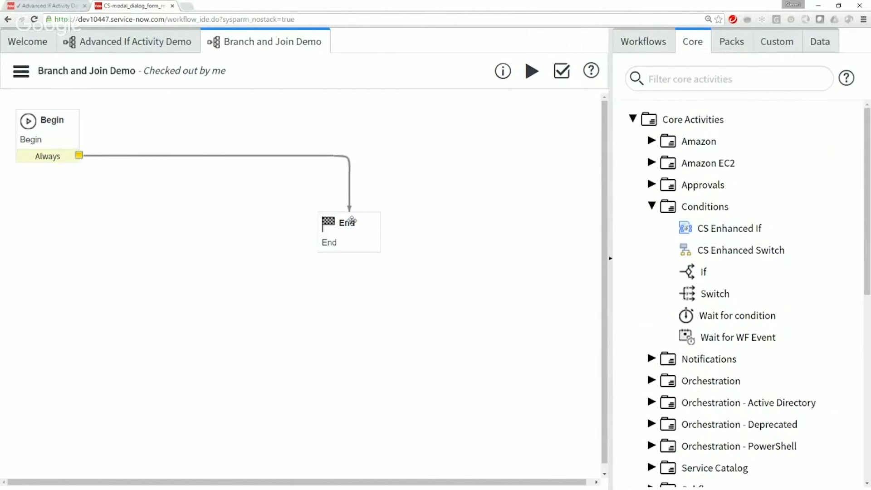
{"action": "left_click_drag", "start_coordinate": [351, 221], "coordinate": [546, 436]}
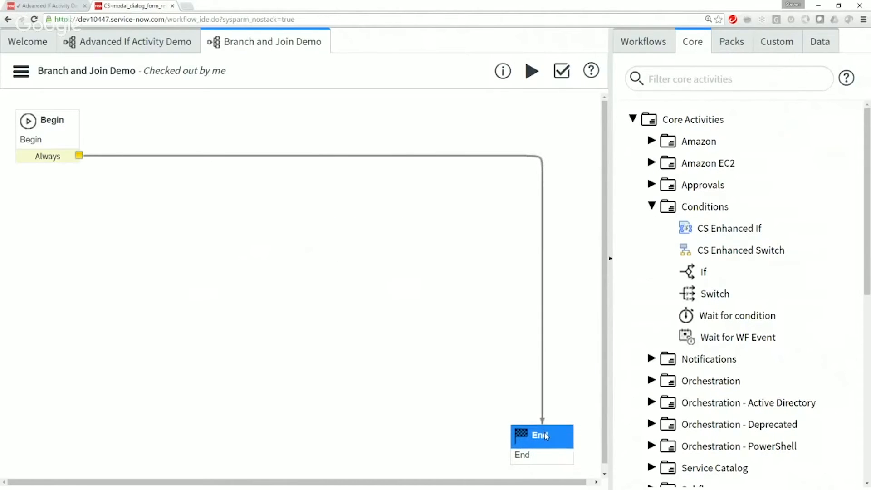
{"action": "left_click", "coordinate": [652, 206]}
{"action": "scroll", "coordinate": [774, 336], "scroll_direction": "down", "scroll_amount": 5}
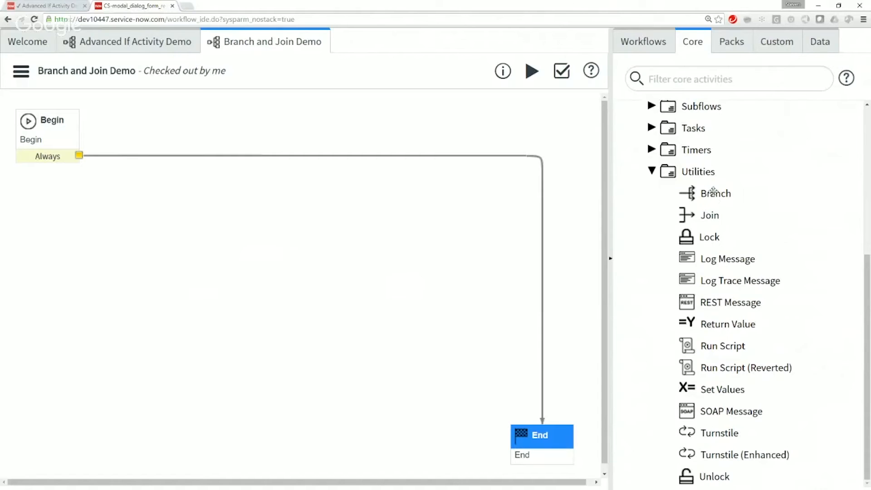
{"action": "left_click_drag", "start_coordinate": [713, 191], "coordinate": [182, 125]}
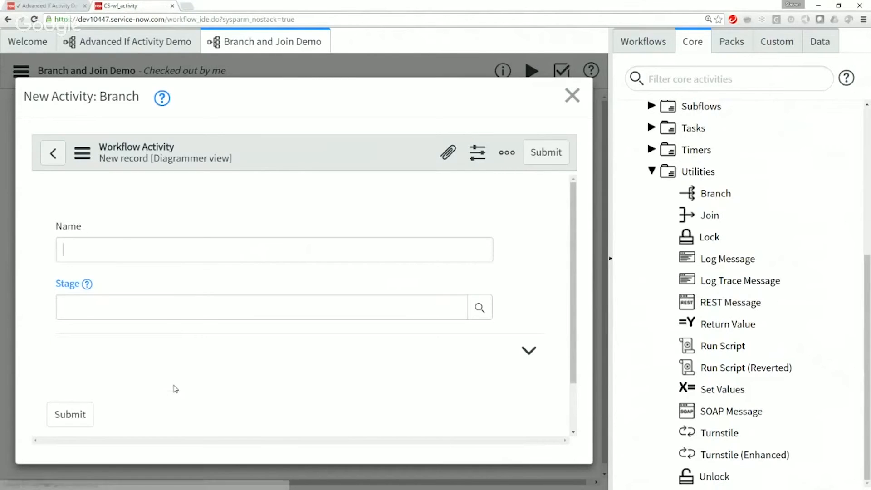
Step: Name the new Branch activity Fire Multiple Branches and submit it
{"action": "left_click", "coordinate": [130, 254]}
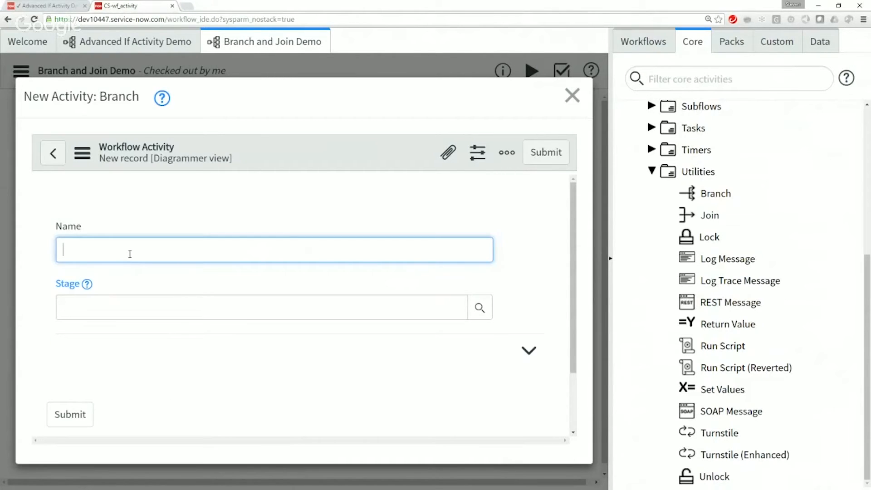
{"action": "type", "text": "Fire Multiple Branches"}
{"action": "left_click", "coordinate": [78, 420]}
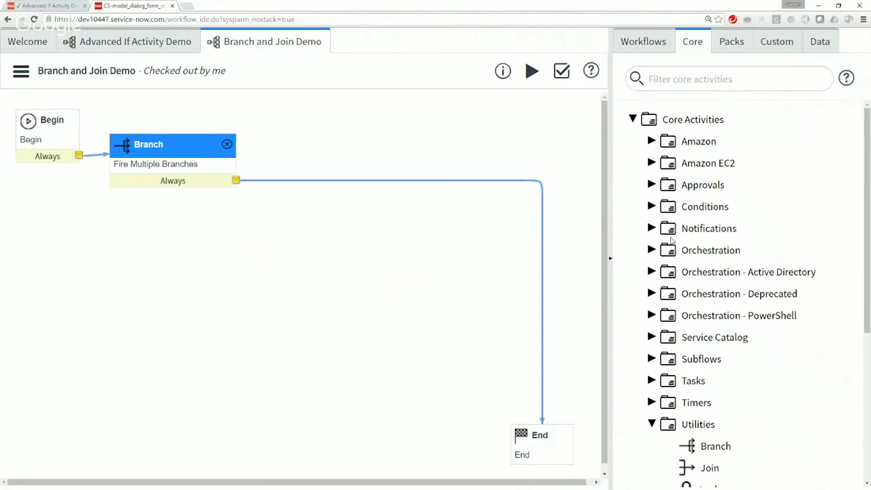
Step: Insert a Timer named Timer for Branch 1 on the transition from the Branch to End, with a user-specified duration of 5 seconds
{"action": "left_click", "coordinate": [651, 402]}
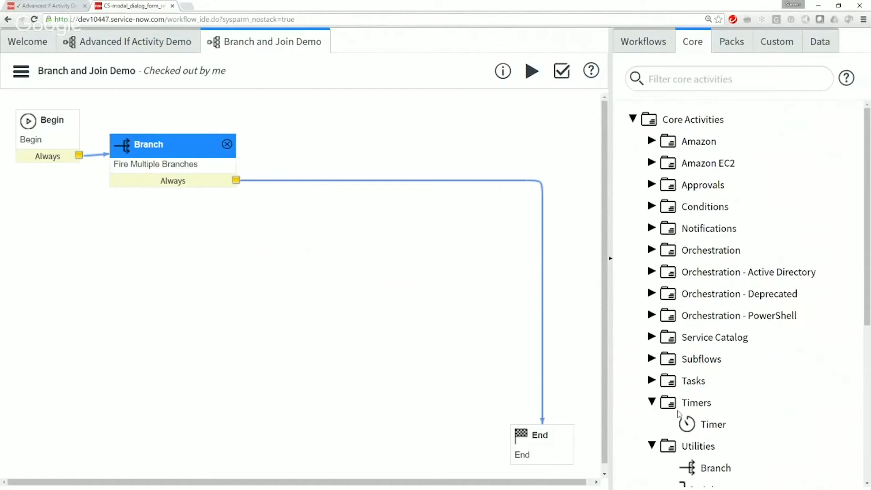
{"action": "left_click_drag", "start_coordinate": [695, 416], "coordinate": [401, 147]}
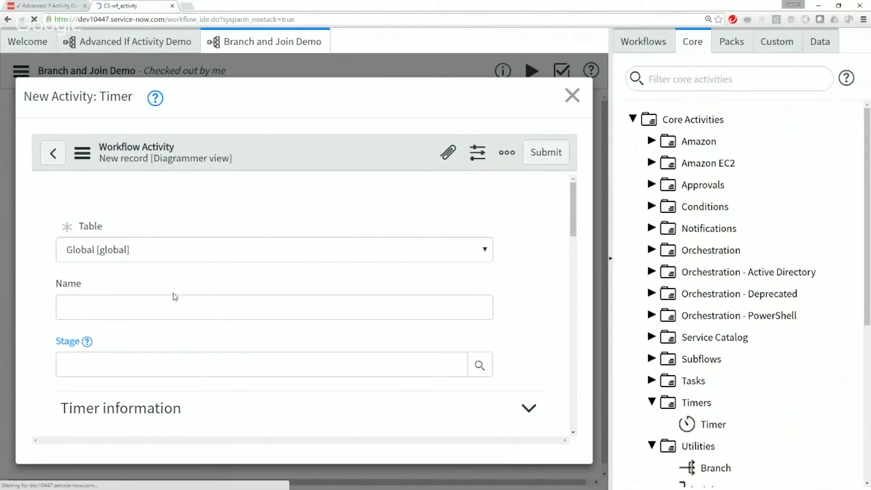
{"action": "left_click", "coordinate": [172, 255]}
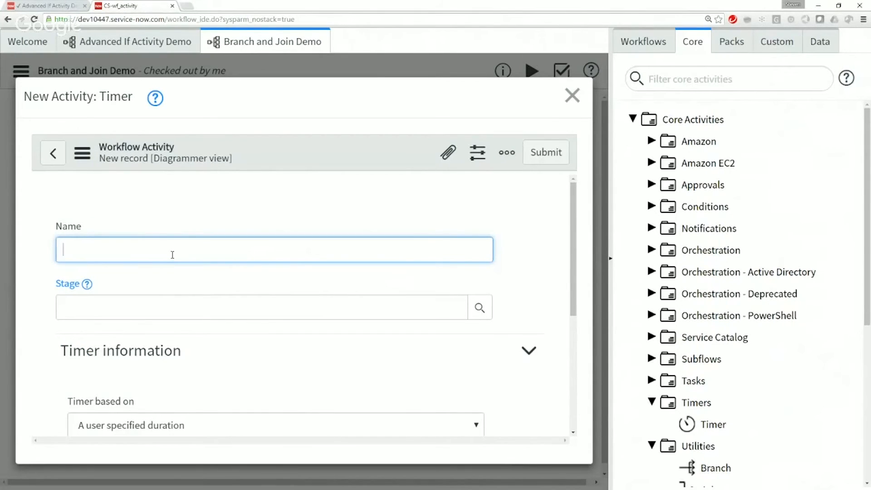
{"action": "type", "text": "Timer for Branch 2"}
{"action": "scroll", "coordinate": [386, 346], "scroll_direction": "down", "scroll_amount": 5}
{"action": "left_click", "coordinate": [370, 290]}
{"action": "type", "text": "05"}
{"action": "left_click", "coordinate": [283, 325]}
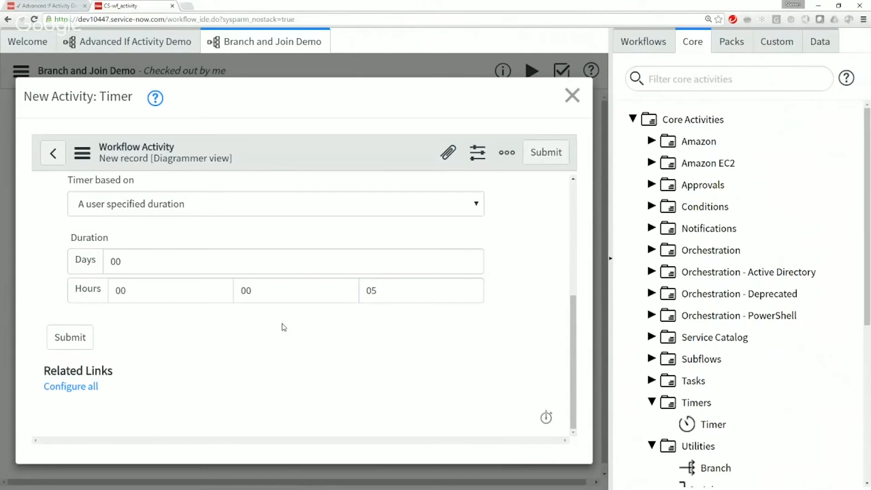
{"action": "left_click", "coordinate": [56, 346]}
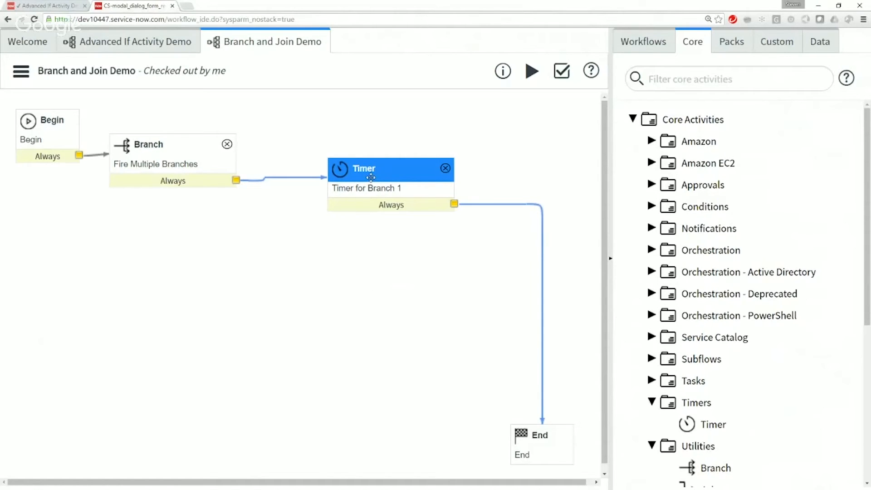
Step: Add an unconnected Timer below the first one, named Timer for Branch 2, with a duration of 10 seconds
{"action": "left_click_drag", "start_coordinate": [710, 424], "coordinate": [316, 238]}
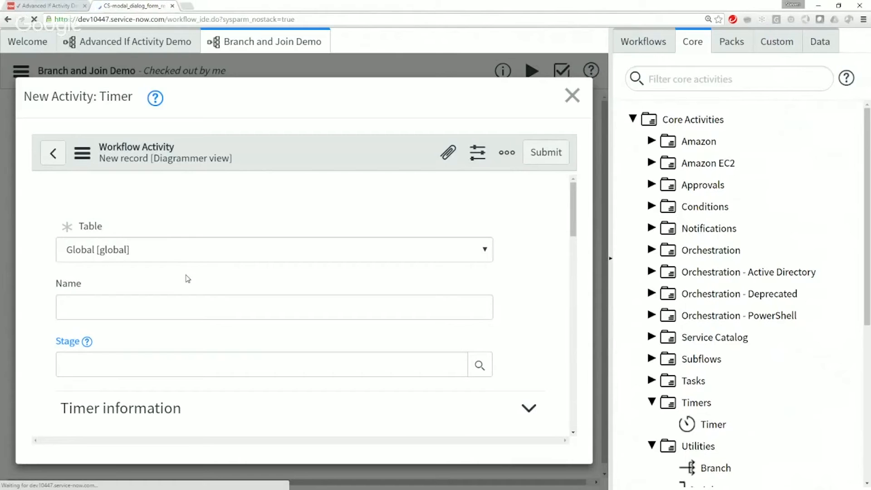
{"action": "left_click", "coordinate": [182, 257]}
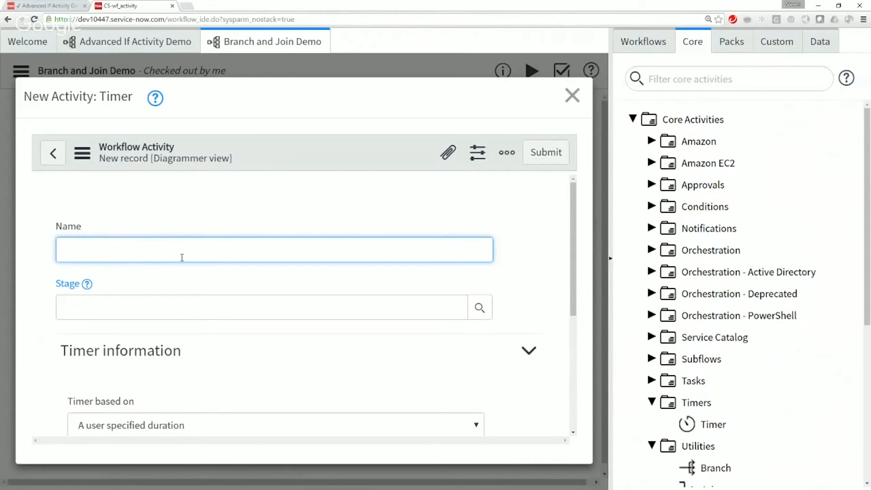
{"action": "type", "text": "Timer for Branch 2"}
{"action": "key", "text": "ctrl+a"}
{"action": "left_click", "coordinate": [215, 398]}
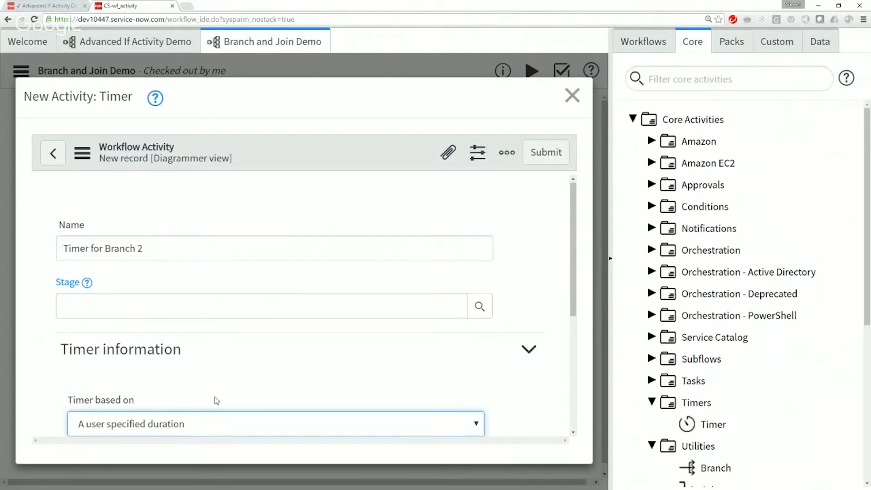
{"action": "scroll", "coordinate": [216, 400], "scroll_direction": "down", "scroll_amount": 4}
{"action": "left_click", "coordinate": [374, 330]}
{"action": "type", "text": "10"}
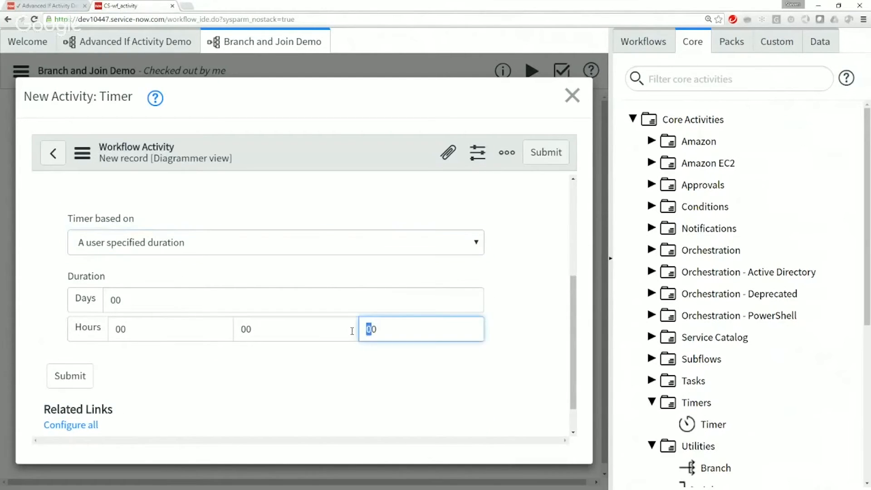
{"action": "left_click", "coordinate": [69, 384]}
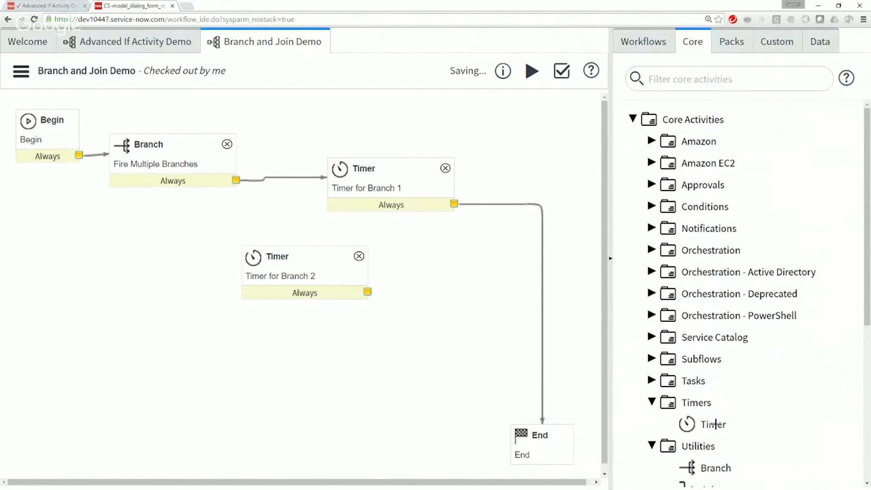
Step: Add a third Timer below the second one, named Timer for Branch 3, with a duration of 15 seconds
{"action": "left_click_drag", "start_coordinate": [715, 424], "coordinate": [240, 362]}
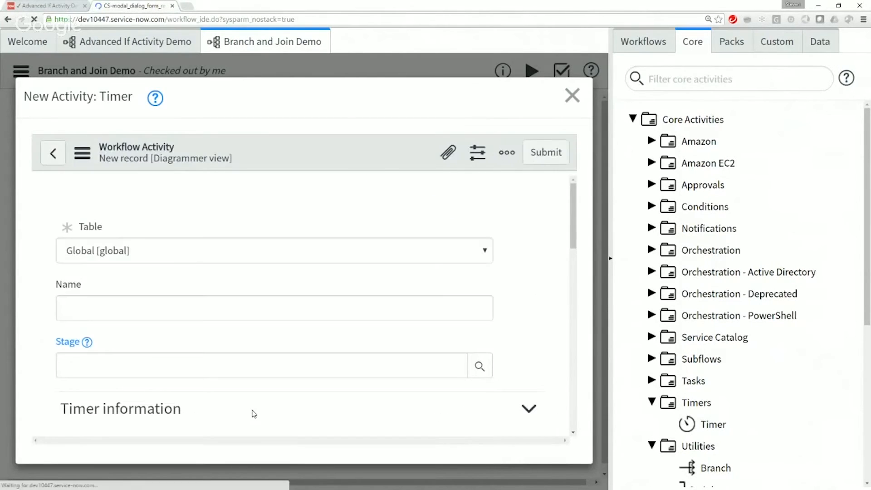
{"action": "left_click", "coordinate": [226, 303]}
{"action": "type", "text": "Timer for Branch 2"}
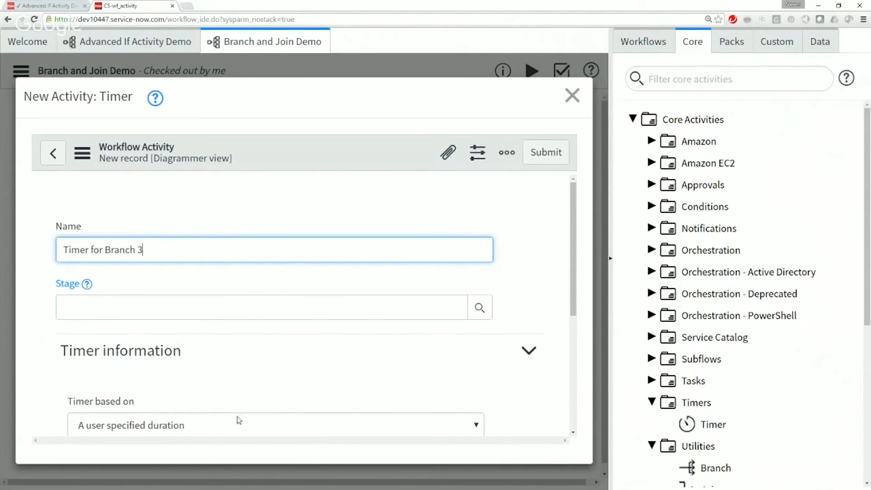
{"action": "scroll", "coordinate": [305, 376], "scroll_direction": "down", "scroll_amount": 4}
{"action": "double_click", "coordinate": [384, 329]}
{"action": "type", "text": "15"}
{"action": "left_click", "coordinate": [296, 382]}
{"action": "left_click", "coordinate": [545, 152]}
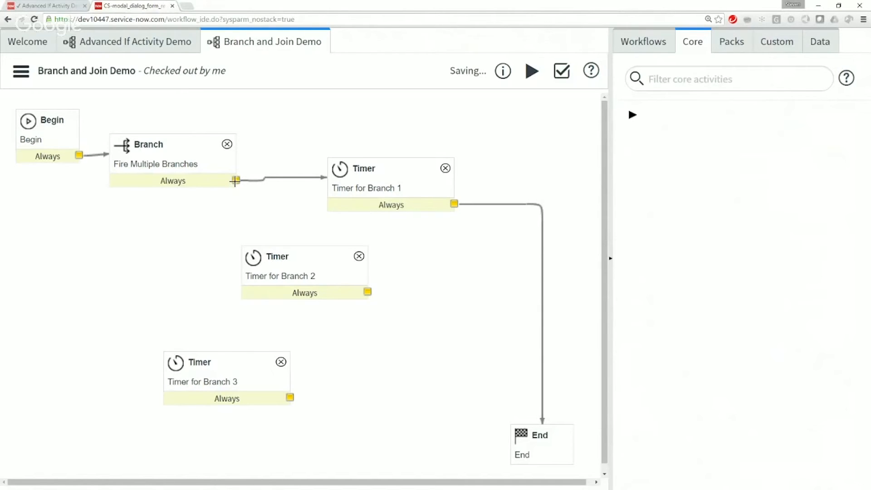
Step: Connect the Branch activity's Always output to the Branch 2 and Branch 3 timers, and move the Branch 1 and Branch 2 timers farther apart
{"action": "left_click_drag", "start_coordinate": [236, 181], "coordinate": [285, 227]}
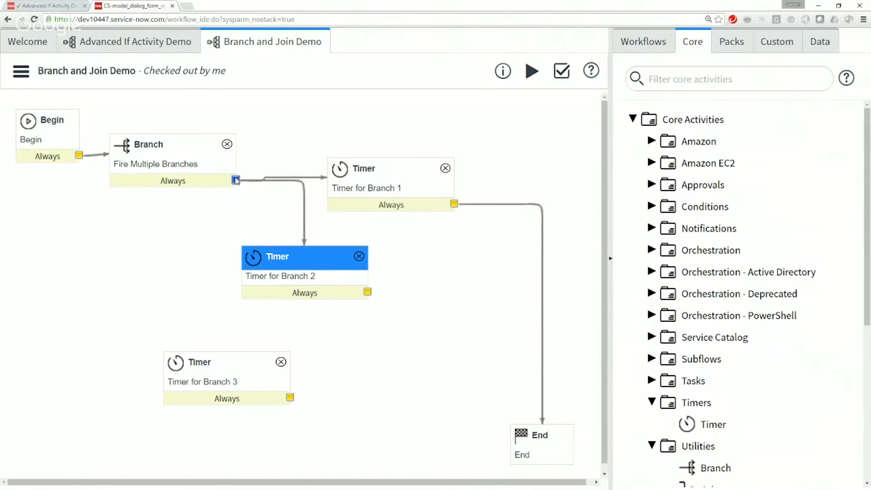
{"action": "left_click_drag", "start_coordinate": [236, 180], "coordinate": [200, 361]}
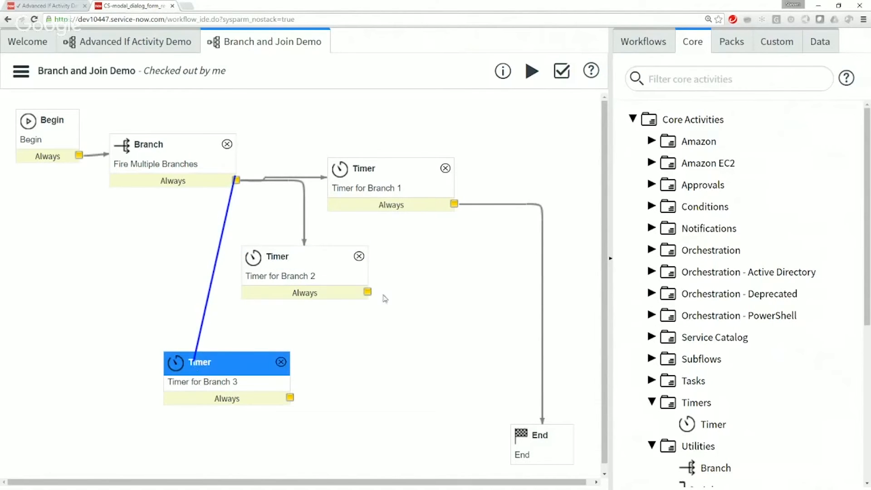
{"action": "left_click_drag", "start_coordinate": [306, 256], "coordinate": [345, 287]}
{"action": "left_click_drag", "start_coordinate": [387, 166], "coordinate": [422, 133]}
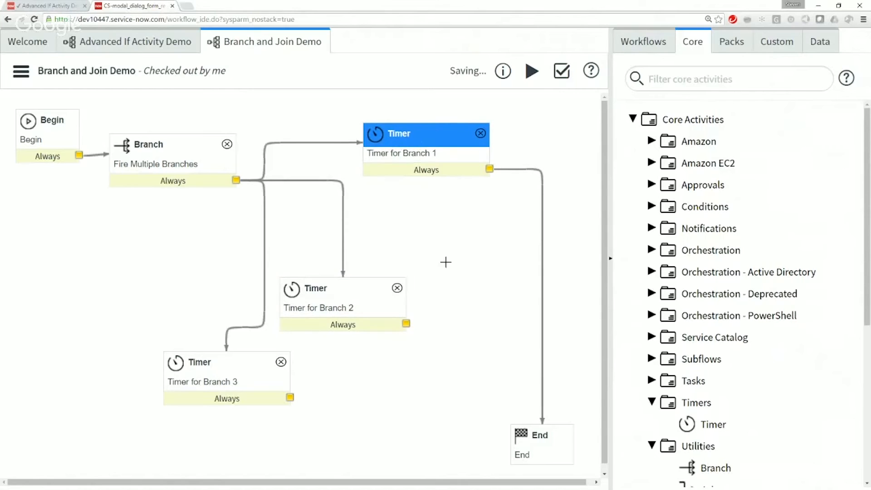
Step: Connect the Always outputs of the Branch 2 and Branch 3 timers to the End activity
{"action": "left_click_drag", "start_coordinate": [406, 323], "coordinate": [534, 438]}
{"action": "left_click_drag", "start_coordinate": [290, 398], "coordinate": [535, 433]}
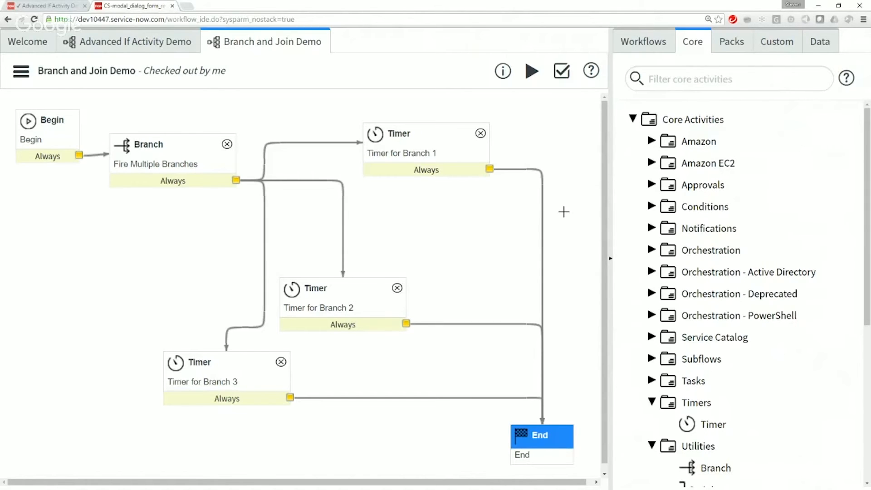
{"action": "left_click", "coordinate": [162, 144]}
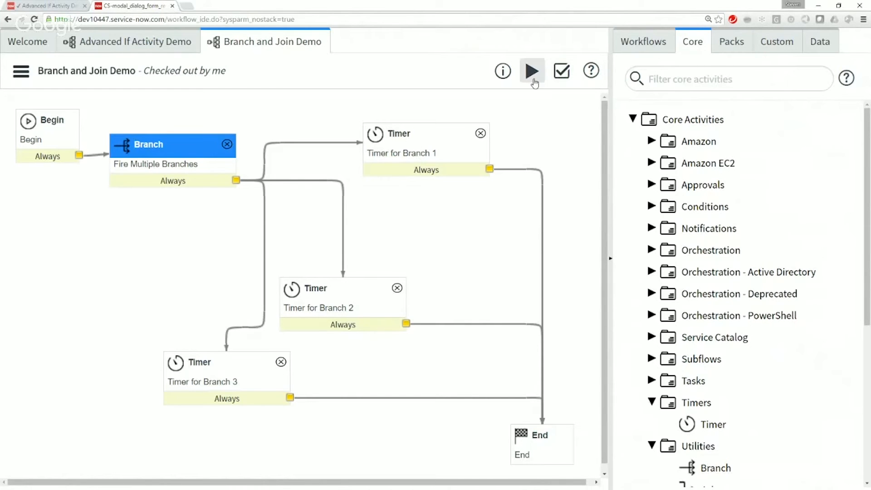
Step: Run the Branch and Join Demo workflow and refresh its execution view
{"action": "left_click", "coordinate": [532, 71]}
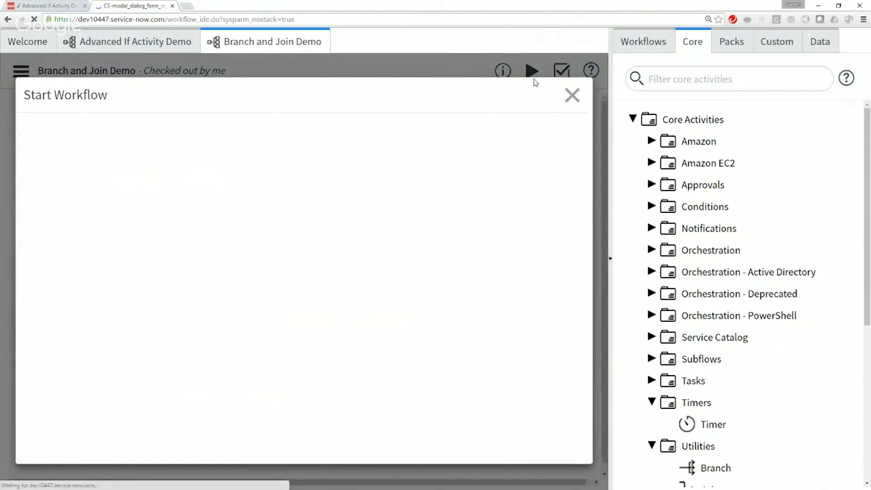
{"action": "left_click", "coordinate": [69, 255]}
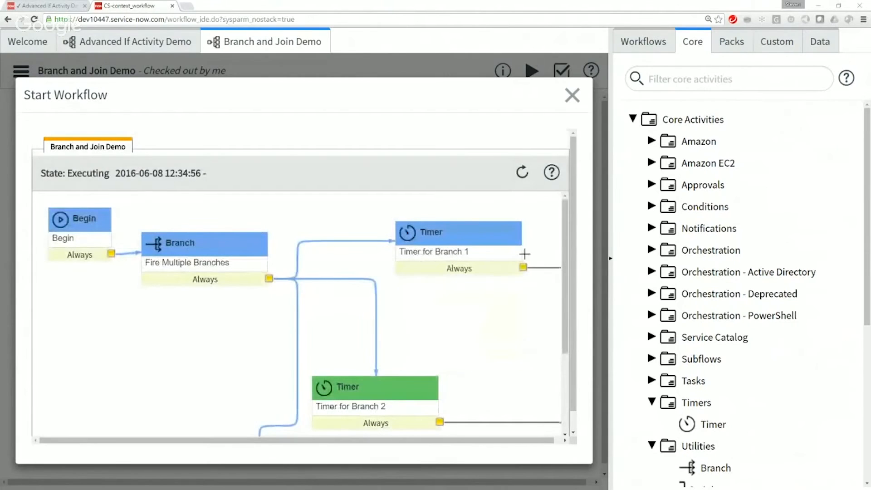
{"action": "mouse_move", "coordinate": [564, 294]}
{"action": "left_mouse_down"}
{"action": "mouse_move", "coordinate": [564, 320]}
{"action": "mouse_move", "coordinate": [564, 308]}
{"action": "left_mouse_up"}
{"action": "left_click", "coordinate": [521, 182]}
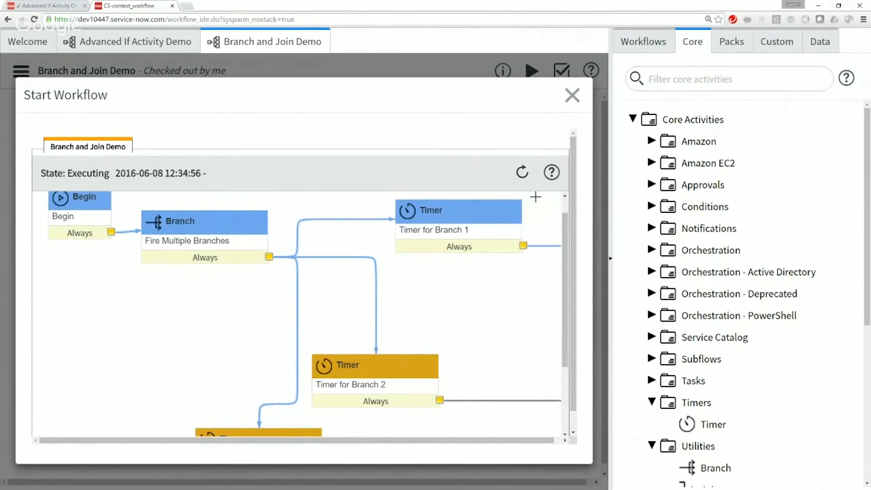
{"action": "mouse_move", "coordinate": [551, 180]}
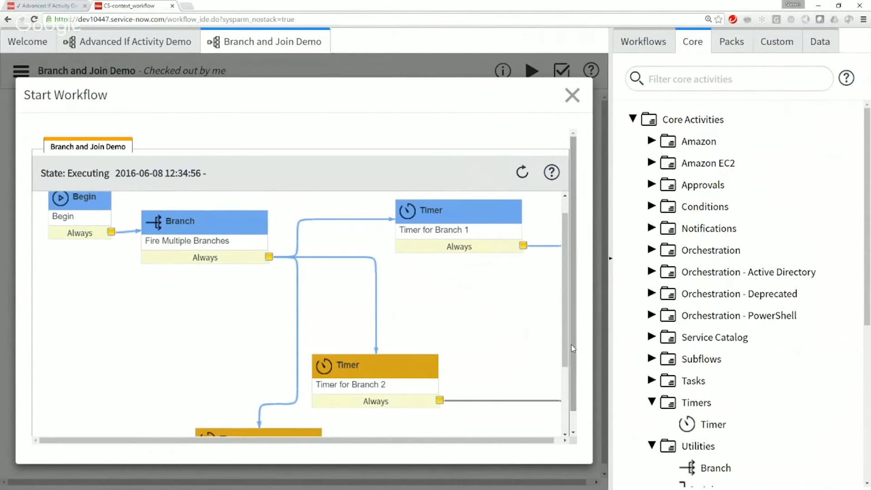
Step: Examine the execution states of the three timers and the End activity across the run diagram, and close the run view
{"action": "scroll", "coordinate": [570, 344], "scroll_direction": "down", "scroll_amount": 1}
{"action": "left_click_drag", "start_coordinate": [421, 425], "coordinate": [461, 424]}
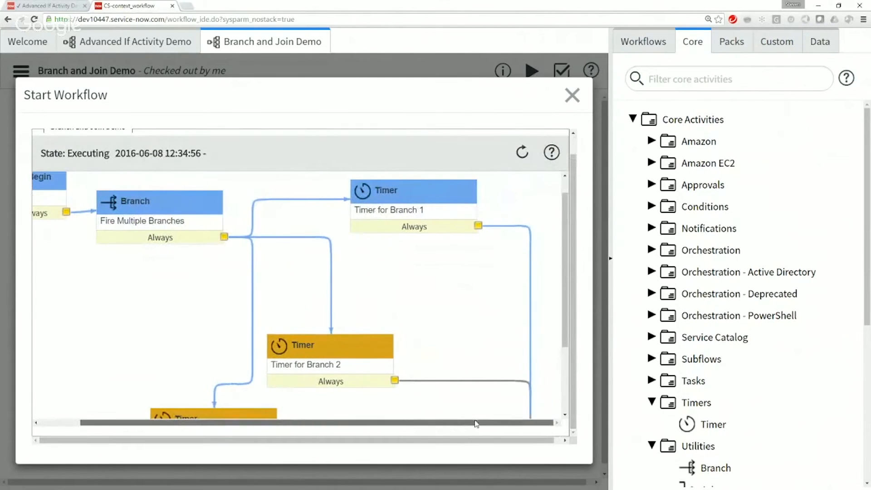
{"action": "left_click_drag", "start_coordinate": [564, 327], "coordinate": [561, 392]}
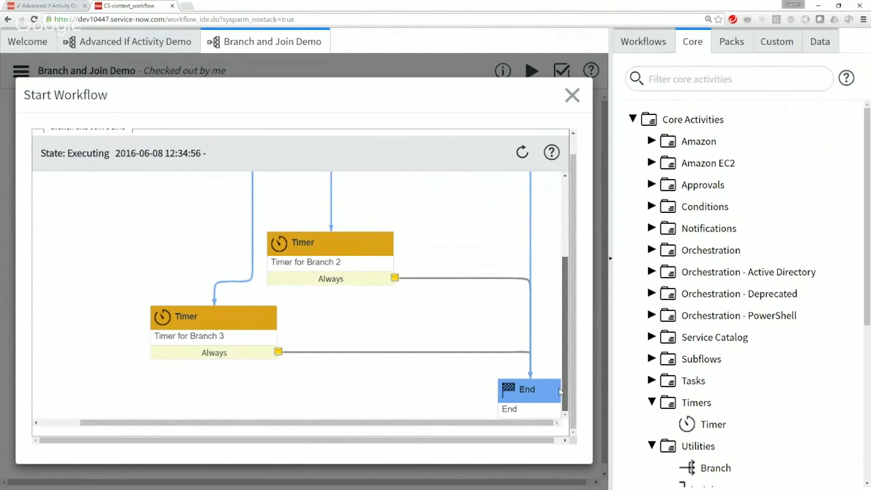
{"action": "left_click_drag", "start_coordinate": [560, 393], "coordinate": [561, 282]}
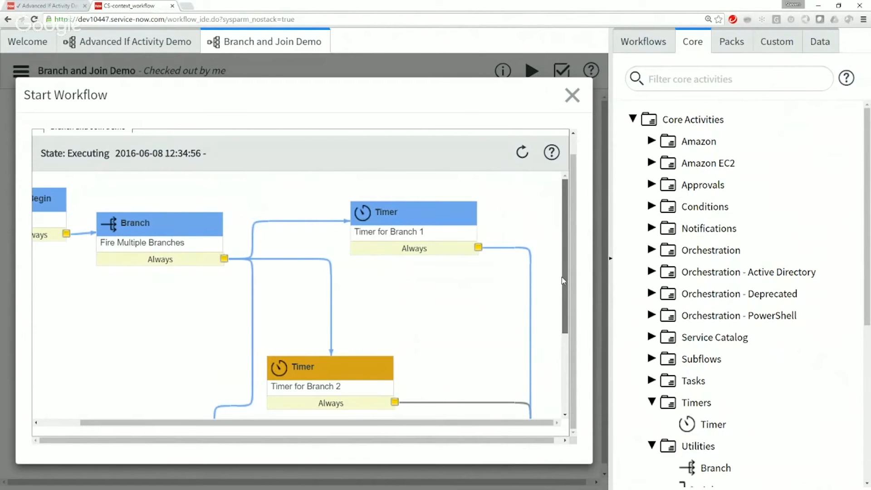
{"action": "scroll", "coordinate": [575, 318], "scroll_direction": "down", "scroll_amount": 3}
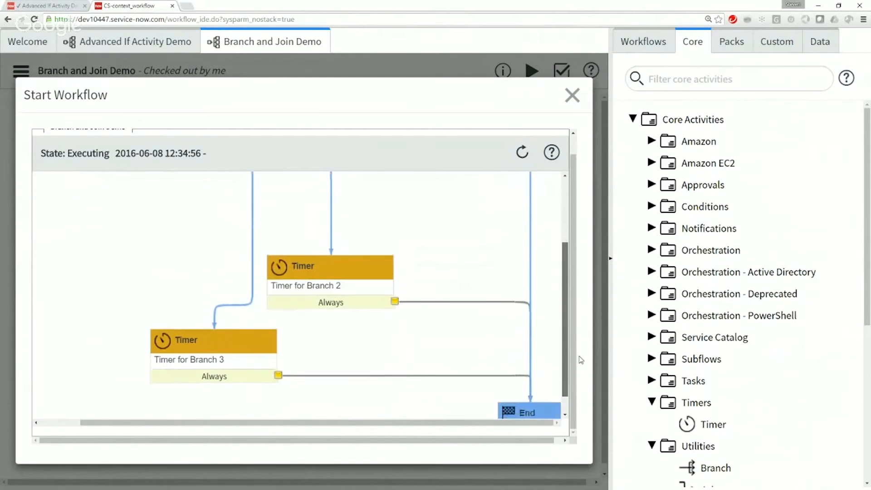
{"action": "scroll", "coordinate": [580, 360], "scroll_direction": "down", "scroll_amount": 1}
{"action": "left_click_drag", "start_coordinate": [580, 368], "coordinate": [580, 369]}
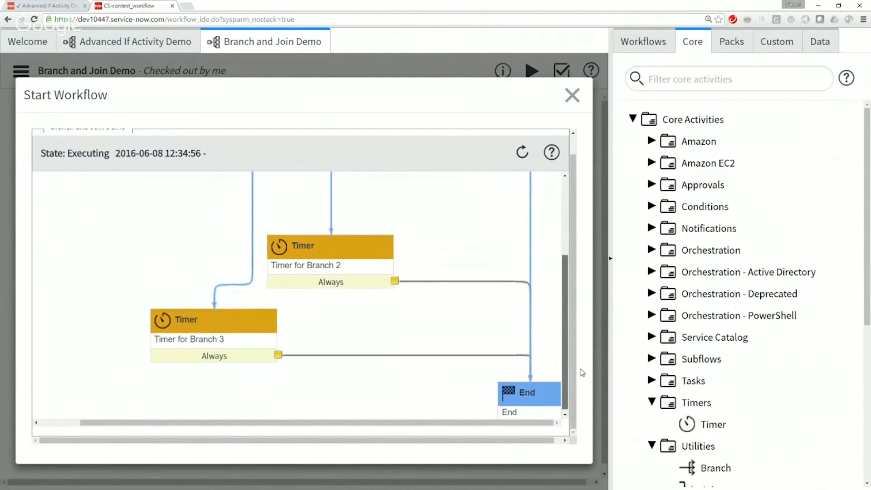
{"action": "left_click_drag", "start_coordinate": [565, 313], "coordinate": [564, 235]}
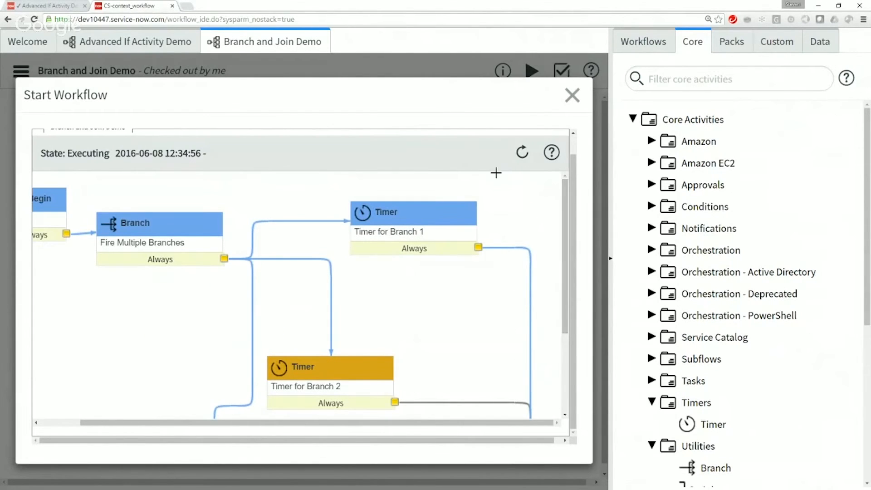
{"action": "left_click", "coordinate": [570, 103]}
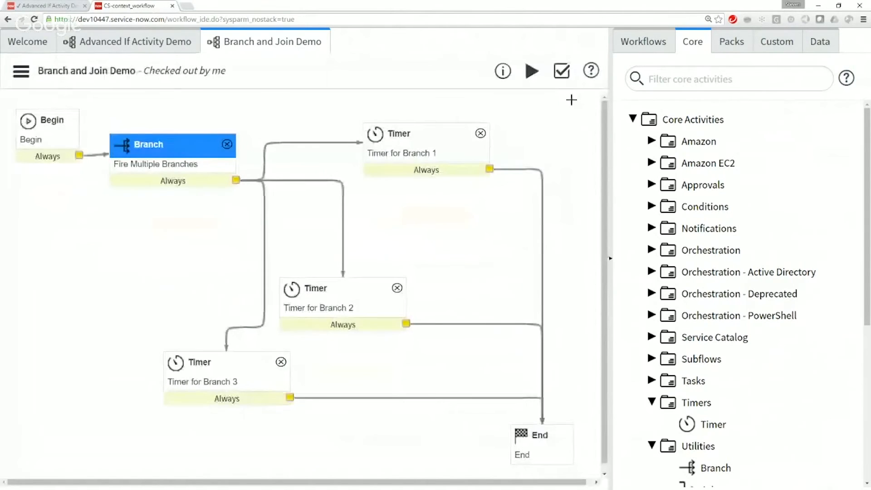
Step: Spread out the Branch 2 and Branch 3 timers to free space, and place a new Join activity on the workflow canvas
{"action": "left_click_drag", "start_coordinate": [349, 285], "coordinate": [351, 241]}
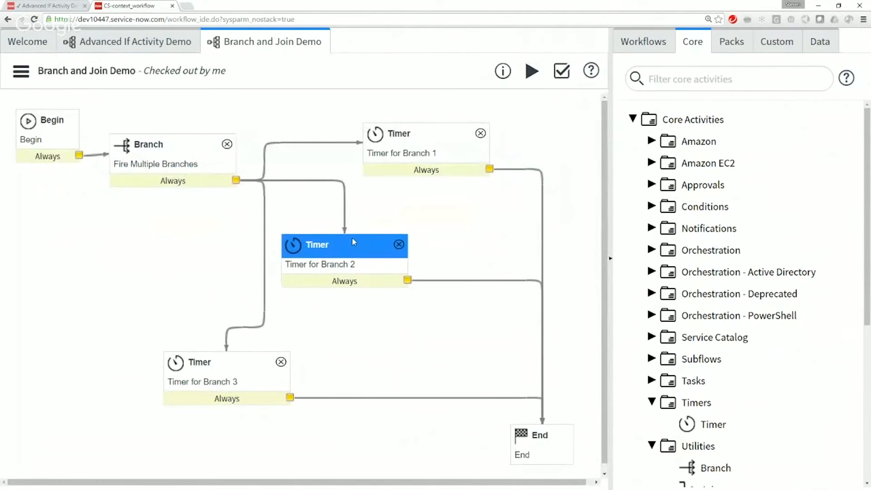
{"action": "left_click_drag", "start_coordinate": [240, 360], "coordinate": [161, 337]}
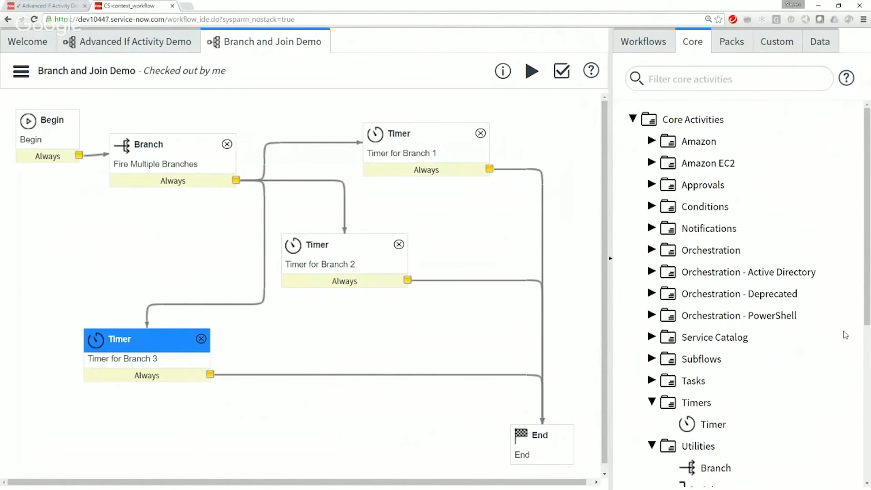
{"action": "scroll", "coordinate": [864, 352], "scroll_direction": "down", "scroll_amount": 6}
{"action": "left_click_drag", "start_coordinate": [706, 216], "coordinate": [556, 305]}
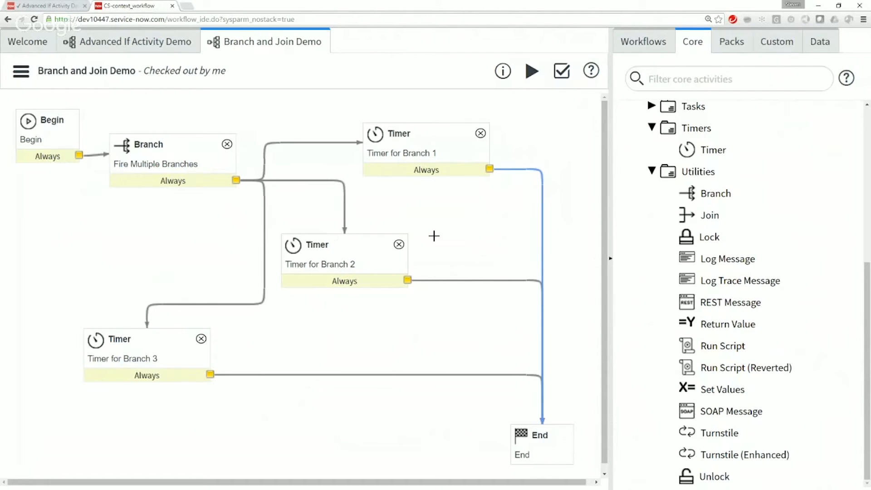
{"action": "left_click_drag", "start_coordinate": [710, 213], "coordinate": [470, 186]}
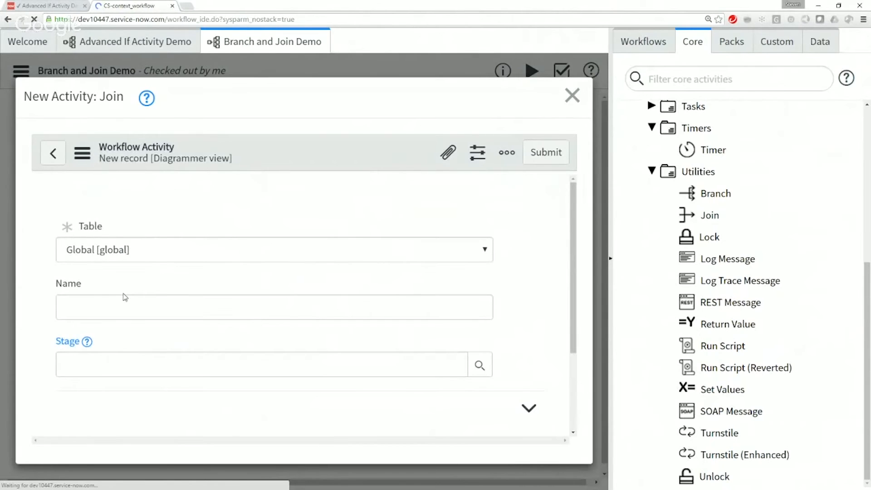
Step: Name the new Join activity Pull Together Branches and submit it
{"action": "left_click", "coordinate": [125, 259]}
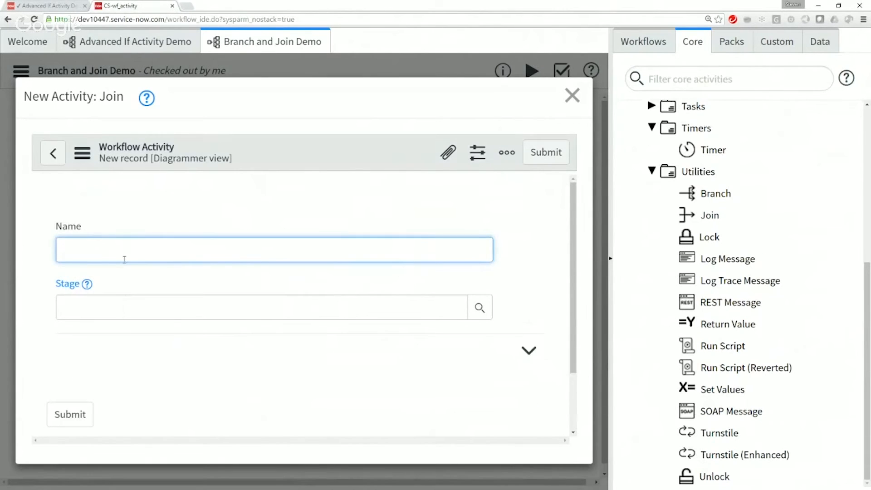
{"action": "type", "text": "Pul"}
{"action": "key", "text": "BackSpace"}
{"action": "key", "text": "BackSpace"}
{"action": "type", "text": "ull Together Branches"}
{"action": "left_click", "coordinate": [63, 413]}
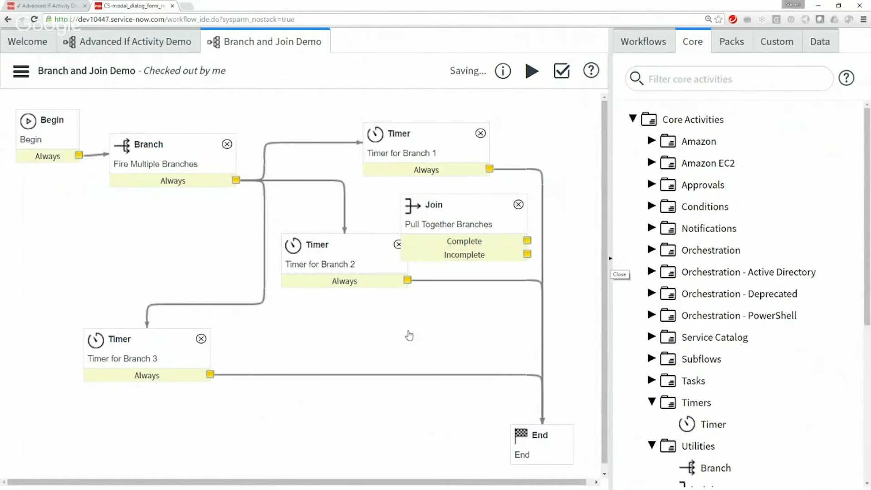
Step: Move the End activity farther down and away from the timers, and place the Join activity just above it
{"action": "key", "text": "ctrl+minus"}
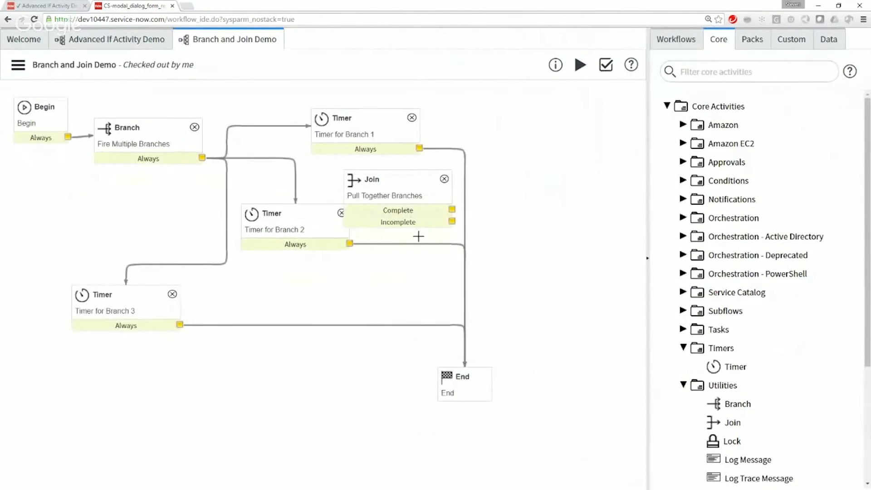
{"action": "left_click", "coordinate": [464, 378]}
{"action": "left_click_drag", "start_coordinate": [463, 378], "coordinate": [579, 448]}
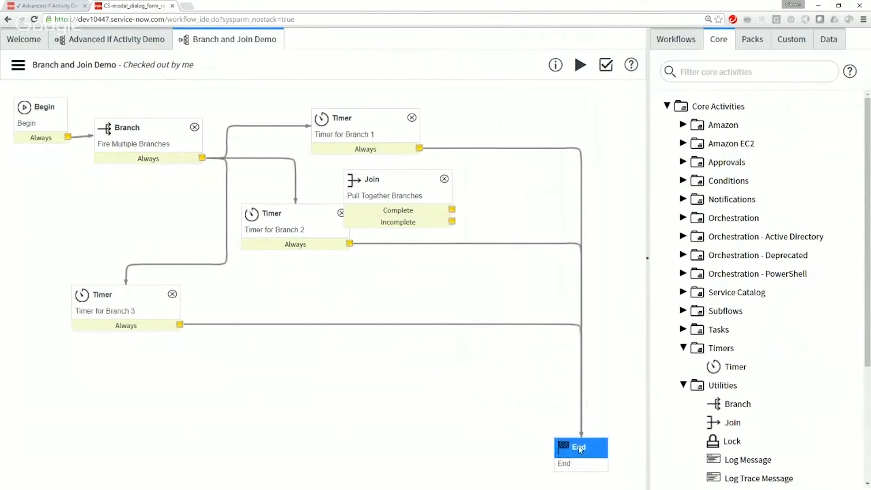
{"action": "left_click_drag", "start_coordinate": [402, 174], "coordinate": [499, 375]}
Step: Replace the three timers' connections to End with connections from their Always outputs to the Join activity
{"action": "left_click", "coordinate": [423, 325]}
{"action": "key", "text": "Delete"}
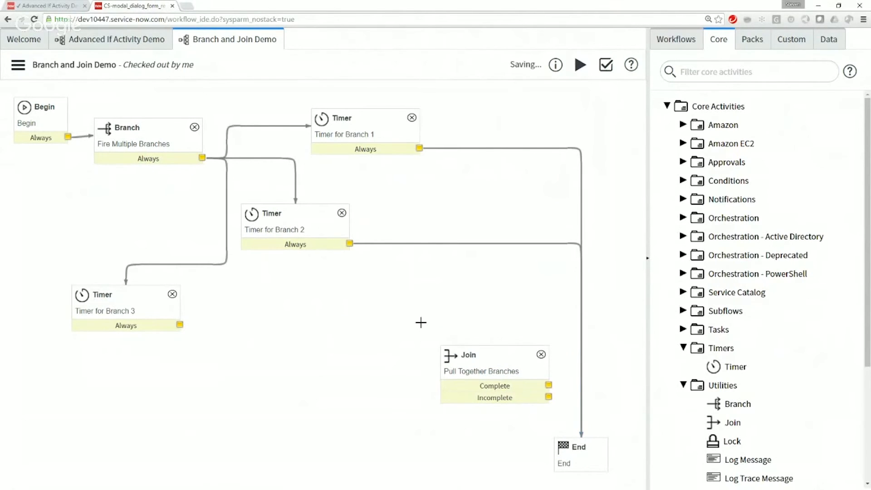
{"action": "left_click_drag", "start_coordinate": [180, 325], "coordinate": [497, 380]}
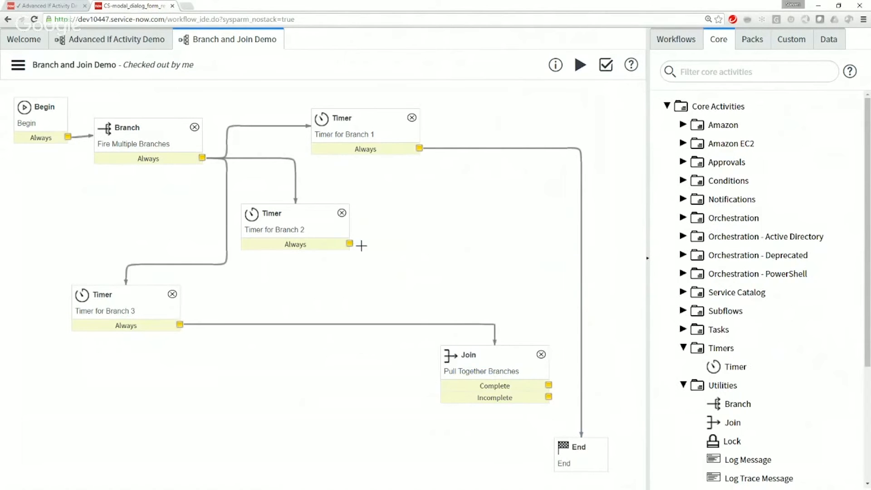
{"action": "left_click_drag", "start_coordinate": [350, 243], "coordinate": [501, 317]}
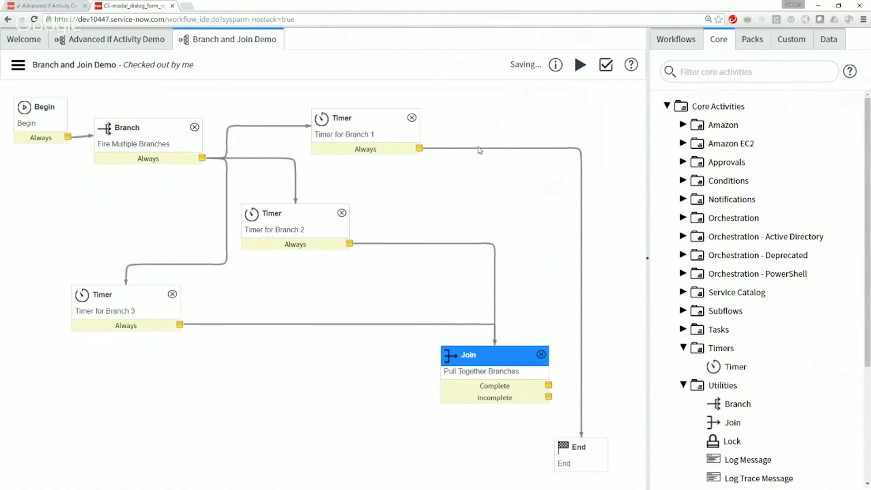
{"action": "left_click_drag", "start_coordinate": [419, 148], "coordinate": [500, 351]}
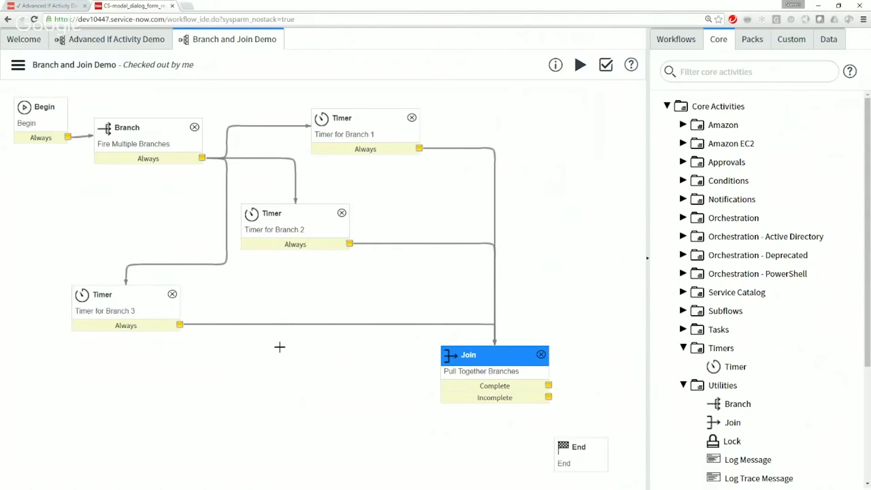
{"action": "left_click", "coordinate": [482, 354]}
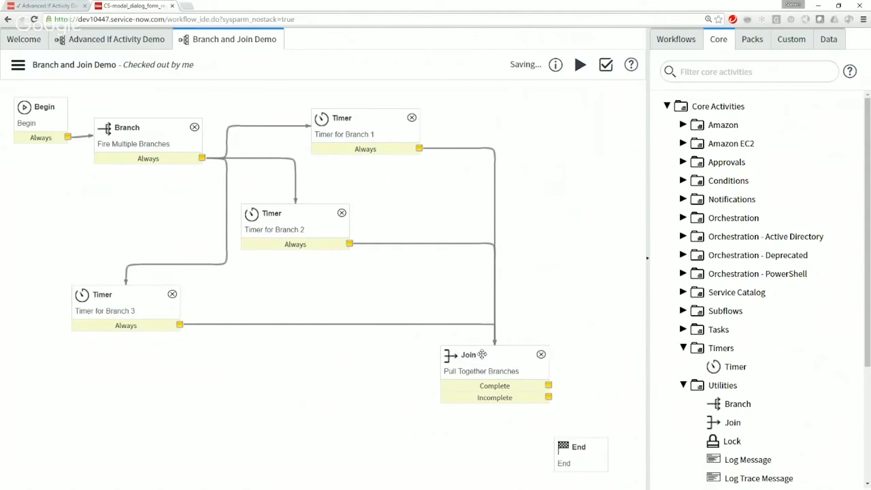
{"action": "left_click", "coordinate": [482, 354]}
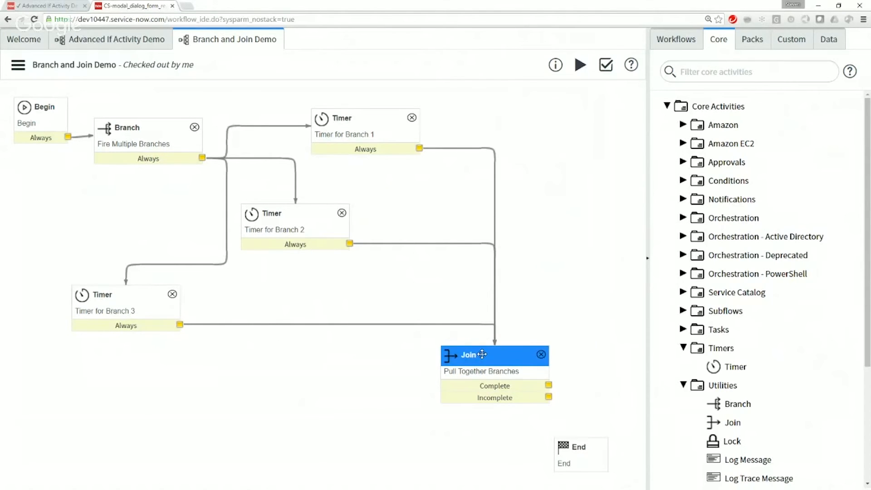
{"action": "left_click", "coordinate": [482, 354]}
{"action": "left_click", "coordinate": [482, 354]}
{"action": "left_click_drag", "start_coordinate": [512, 398], "coordinate": [477, 397]}
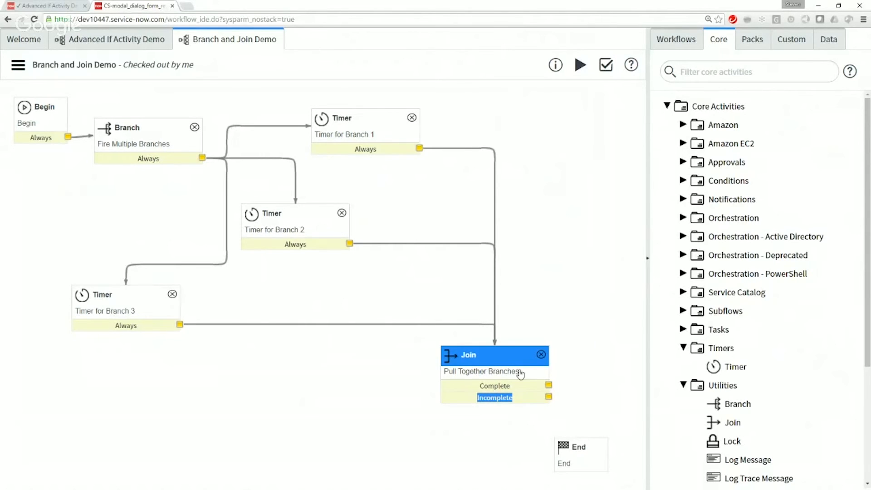
{"action": "left_click", "coordinate": [521, 392]}
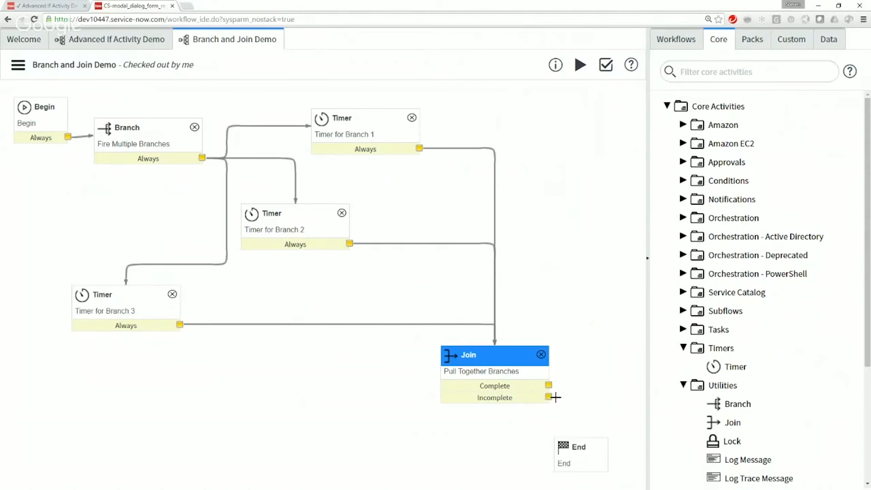
Step: Connect both the Incomplete and Complete outputs of the Join activity to the End activity
{"action": "left_click_drag", "start_coordinate": [548, 397], "coordinate": [579, 449]}
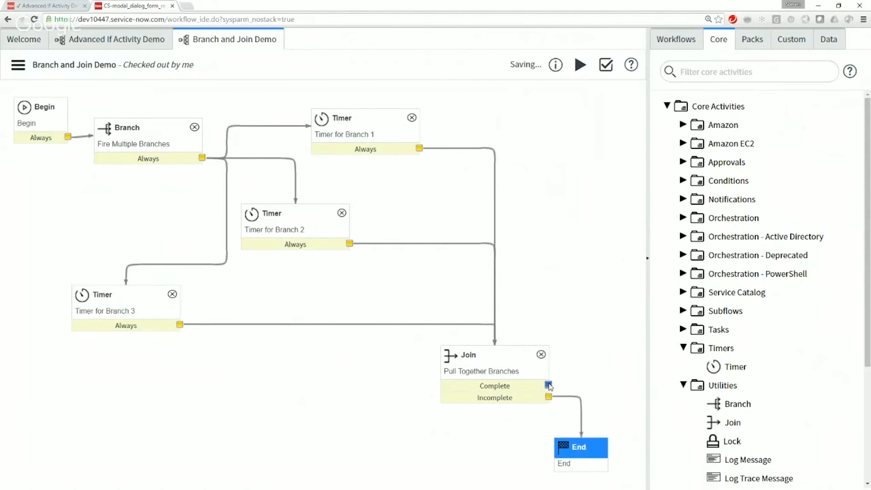
{"action": "left_click_drag", "start_coordinate": [548, 384], "coordinate": [583, 450]}
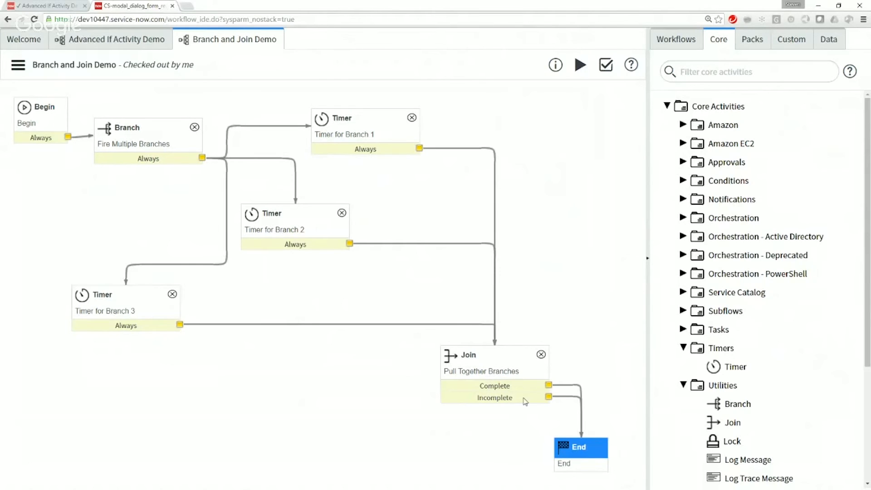
Step: Run the Branch and Join Demo workflow with the Join in place and refresh the execution view repeatedly as the timers progress
{"action": "left_click", "coordinate": [580, 66]}
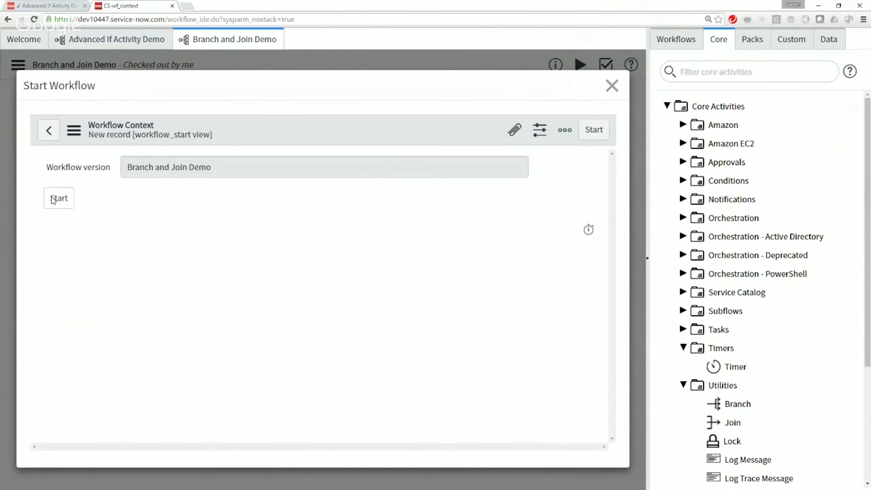
{"action": "left_click", "coordinate": [54, 200]}
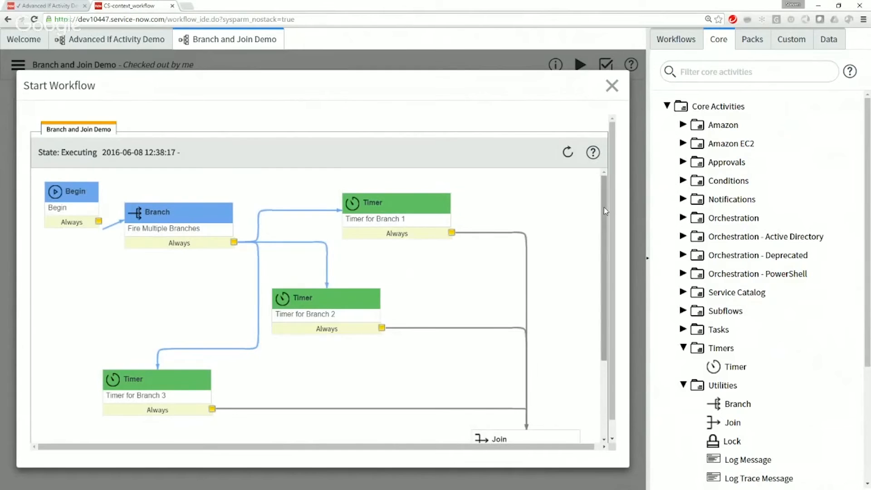
{"action": "left_click_drag", "start_coordinate": [603, 207], "coordinate": [609, 215]}
{"action": "left_click", "coordinate": [567, 153]}
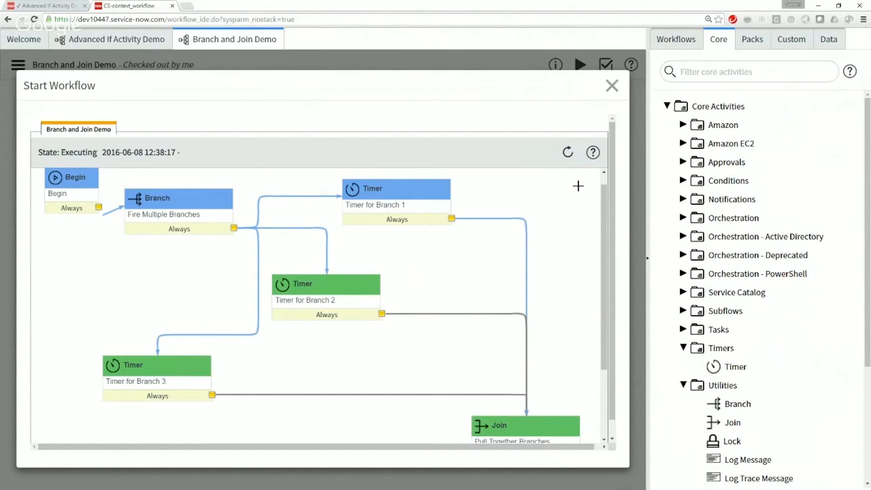
{"action": "mouse_move", "coordinate": [603, 225]}
{"action": "left_mouse_down"}
{"action": "mouse_move", "coordinate": [606, 242]}
{"action": "mouse_move", "coordinate": [605, 233]}
{"action": "left_mouse_up"}
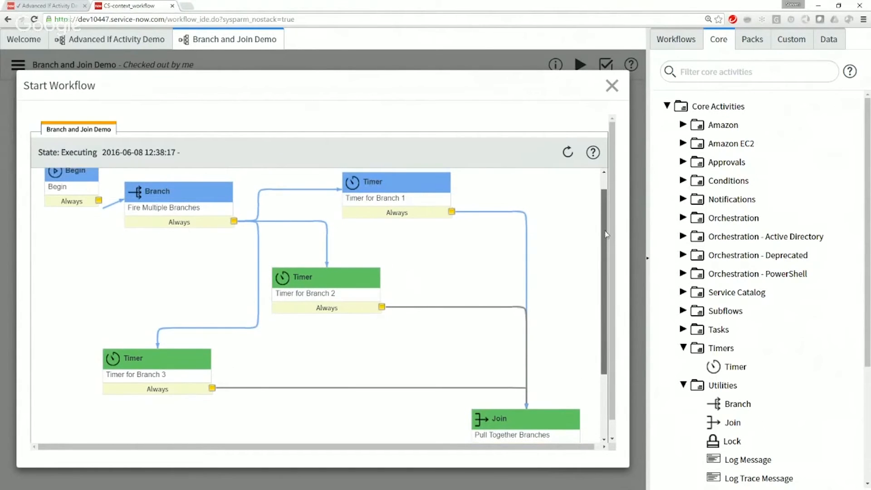
{"action": "left_click", "coordinate": [573, 158]}
{"action": "left_click", "coordinate": [573, 158]}
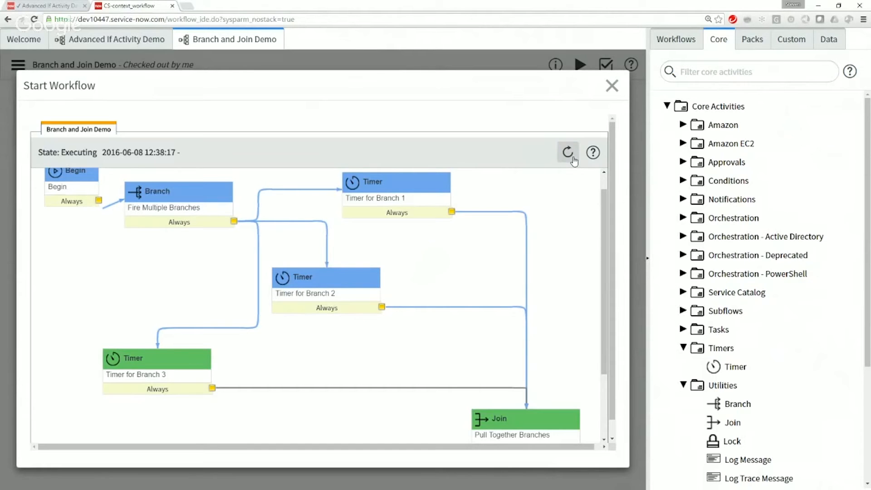
{"action": "left_click", "coordinate": [574, 159]}
{"action": "left_click", "coordinate": [574, 158]}
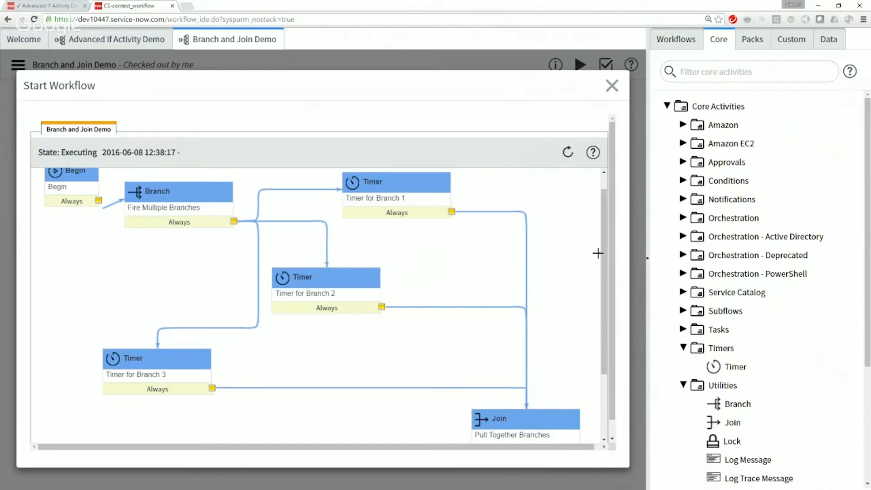
Step: Examine the execution path from the three timers through the Join's Complete and Incomplete outputs to End, and close the run view
{"action": "left_click_drag", "start_coordinate": [604, 259], "coordinate": [611, 361]}
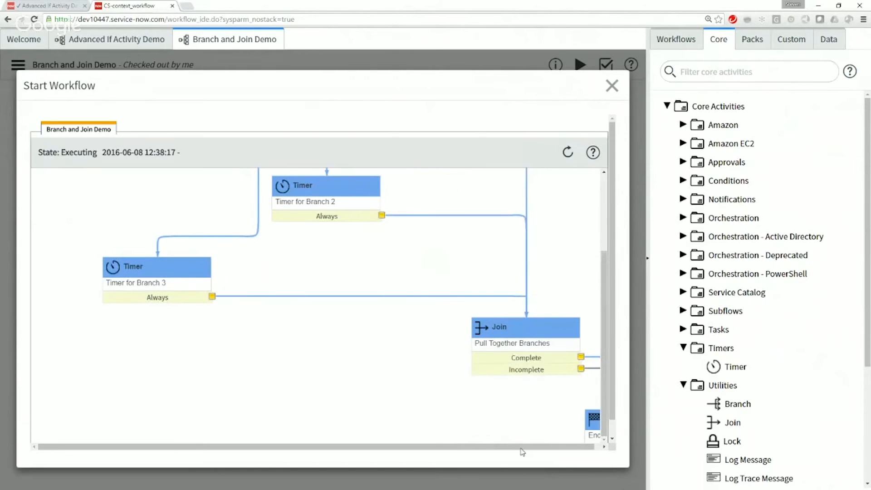
{"action": "left_click_drag", "start_coordinate": [524, 447], "coordinate": [582, 434]}
{"action": "left_click", "coordinate": [612, 424]}
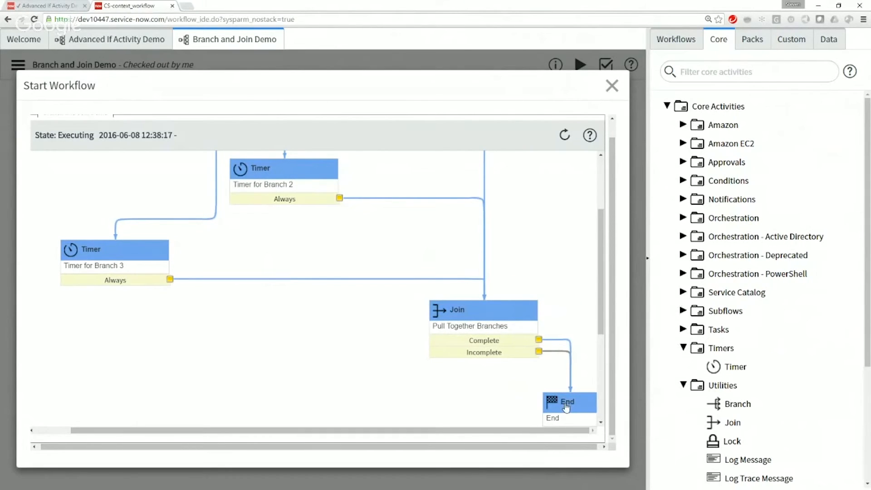
{"action": "left_click_drag", "start_coordinate": [602, 294], "coordinate": [604, 195]}
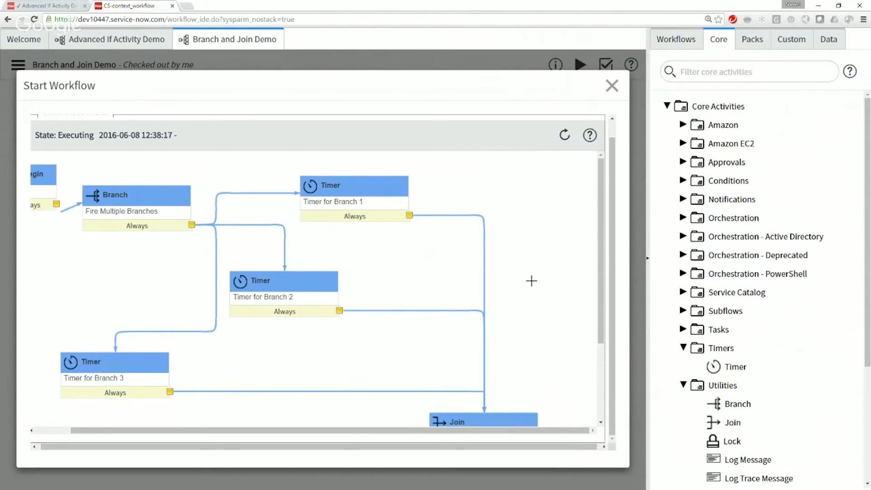
{"action": "scroll", "coordinate": [531, 282], "scroll_direction": "down", "scroll_amount": 3}
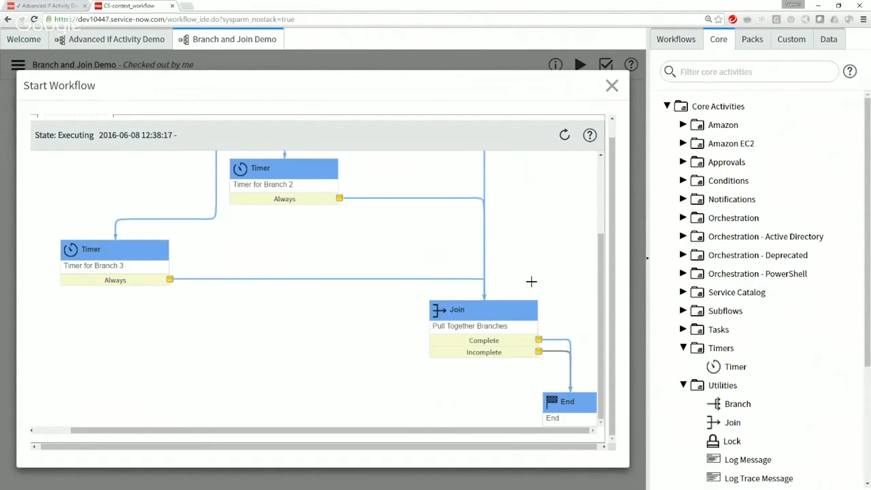
{"action": "scroll", "coordinate": [530, 281], "scroll_direction": "up", "scroll_amount": 3}
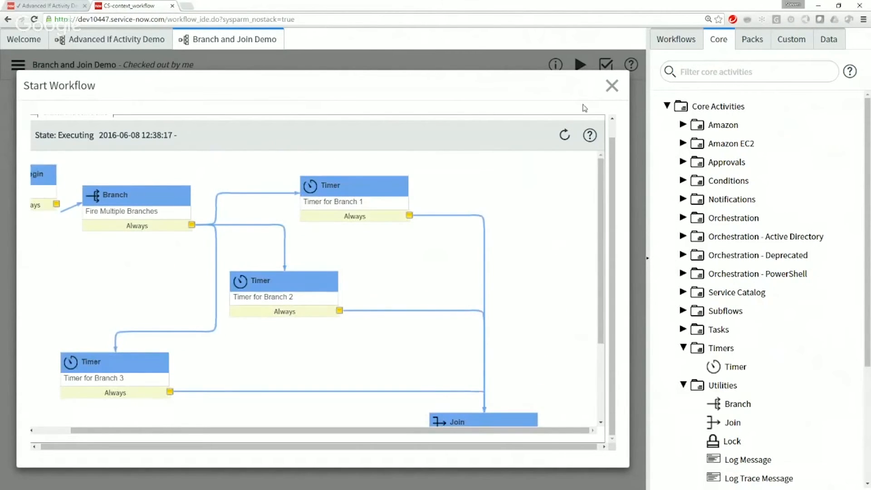
{"action": "scroll", "coordinate": [573, 273], "scroll_direction": "down", "scroll_amount": 3}
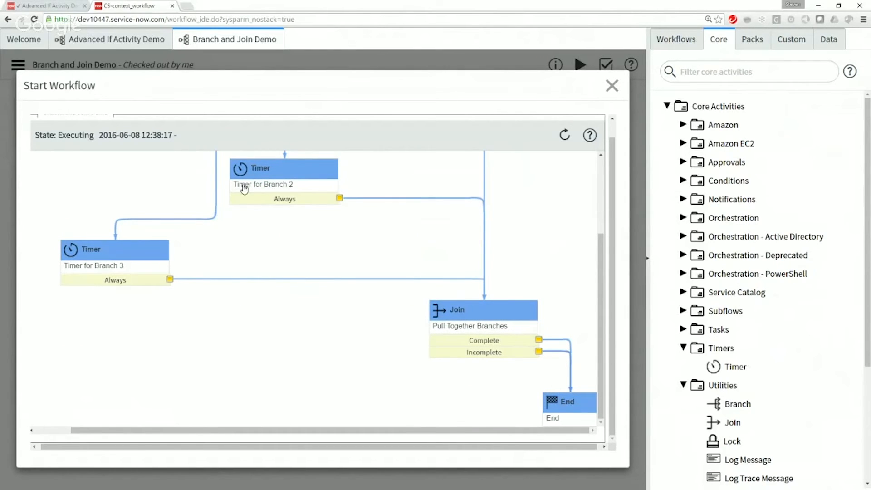
{"action": "scroll", "coordinate": [251, 220], "scroll_direction": "up", "scroll_amount": 3}
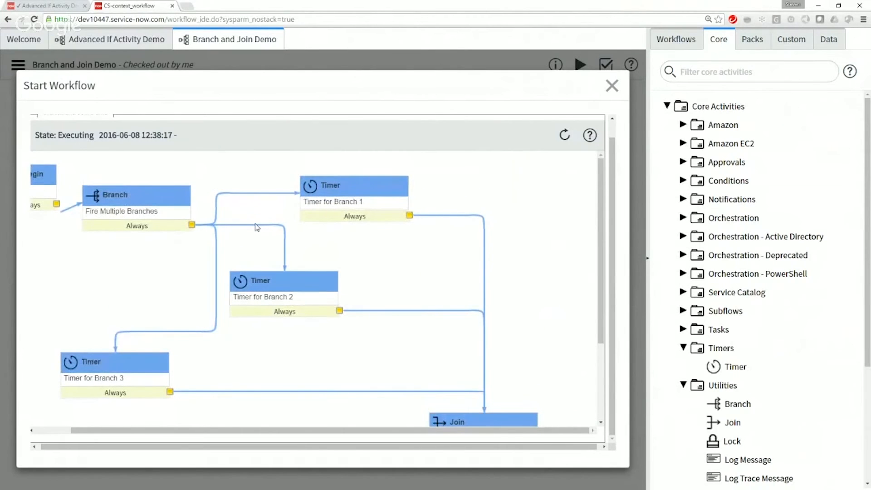
{"action": "left_click", "coordinate": [610, 87]}
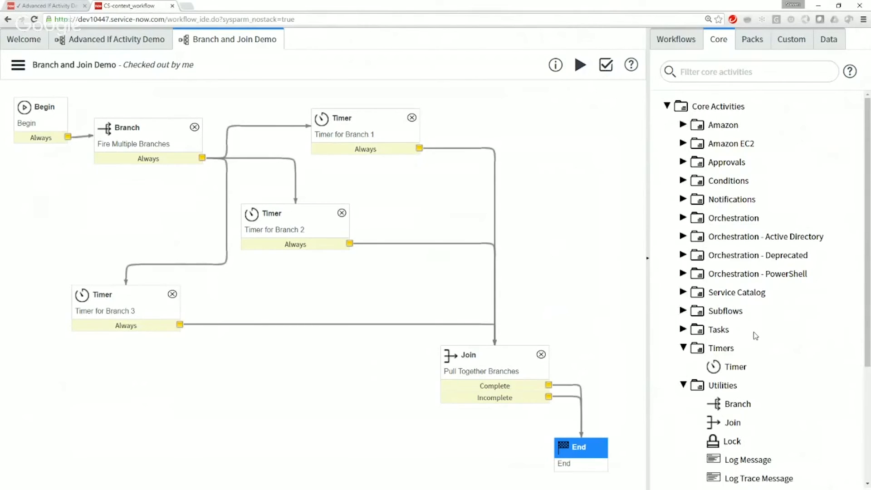
Step: Rearrange Begin, Branch and the timers for branches 1 and 2 to open space between Begin and Branch
{"action": "left_click", "coordinate": [682, 181]}
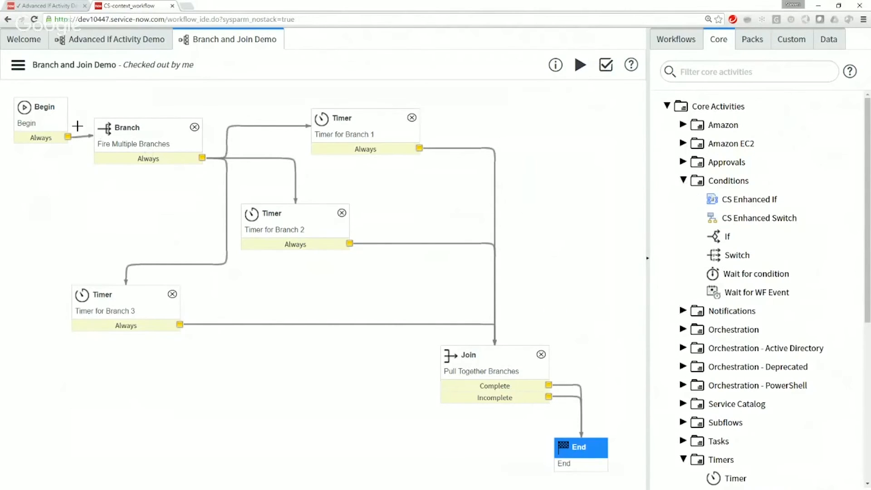
{"action": "left_click_drag", "start_coordinate": [124, 131], "coordinate": [144, 103]}
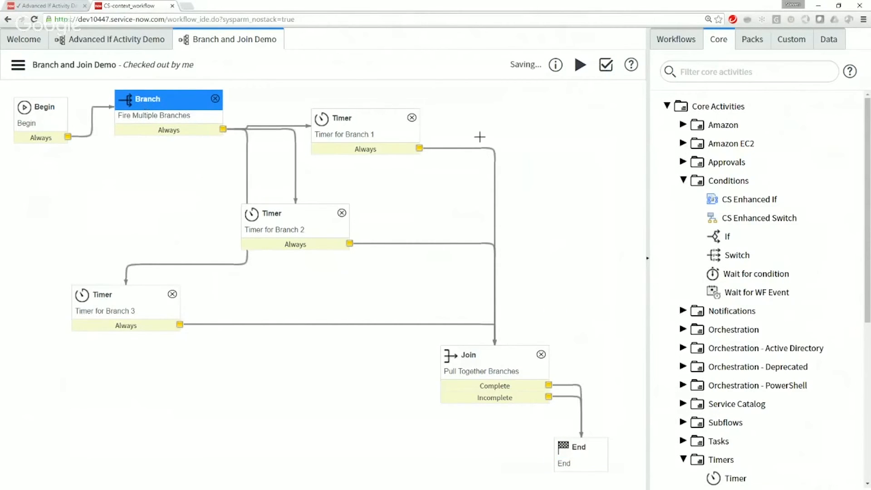
{"action": "left_click_drag", "start_coordinate": [365, 120], "coordinate": [446, 100]}
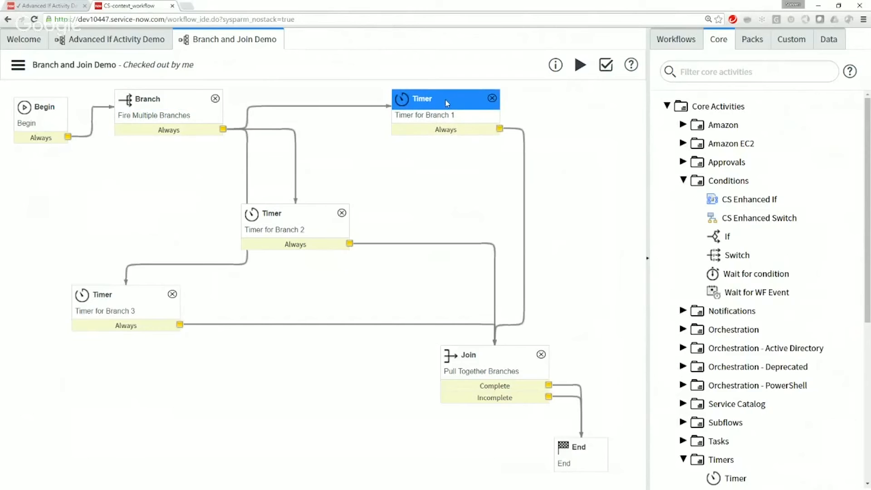
{"action": "left_click_drag", "start_coordinate": [300, 215], "coordinate": [367, 196]}
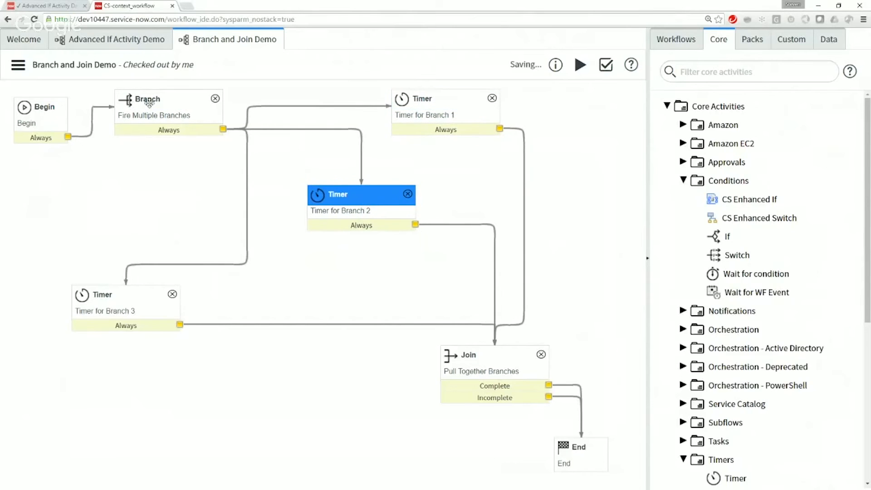
{"action": "left_click_drag", "start_coordinate": [39, 103], "coordinate": [39, 96]}
{"action": "left_click_drag", "start_coordinate": [141, 100], "coordinate": [117, 208]}
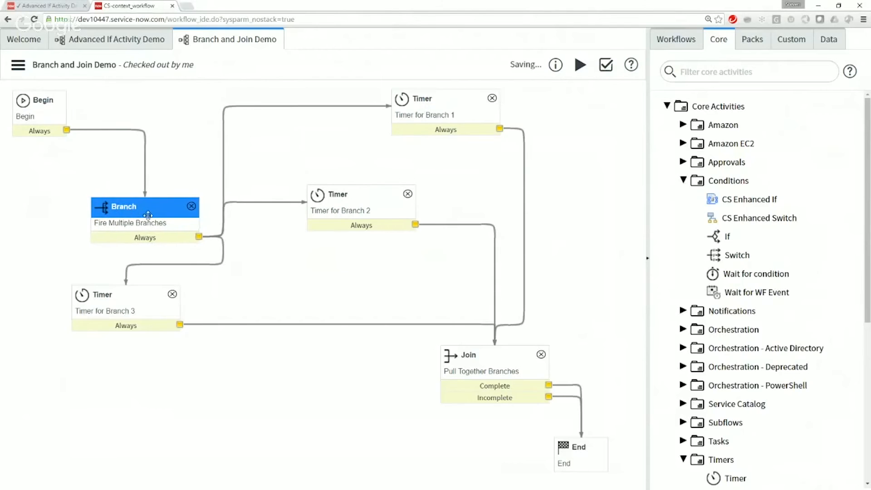
Step: Add a Run Script activity named Initialize on the connection between Begin and Branch
{"action": "scroll", "coordinate": [764, 438], "scroll_direction": "down", "scroll_amount": 3}
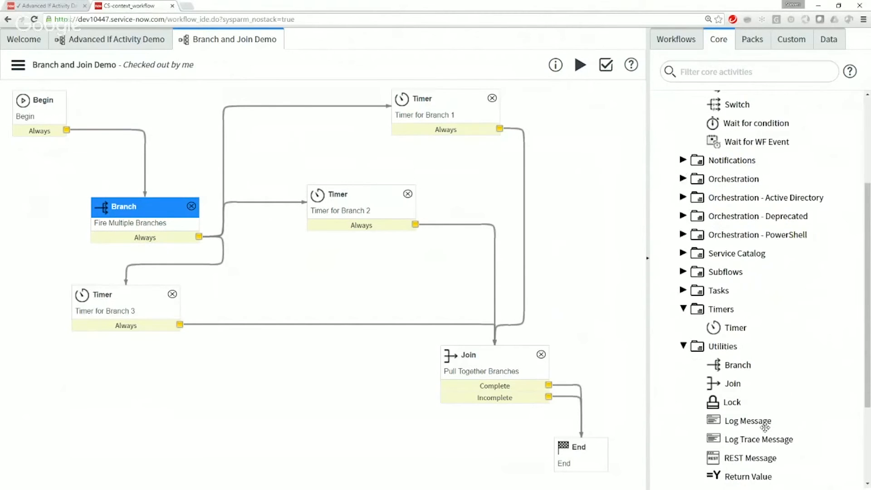
{"action": "scroll", "coordinate": [765, 428], "scroll_direction": "down", "scroll_amount": 3}
{"action": "left_click_drag", "start_coordinate": [739, 367], "coordinate": [156, 116]}
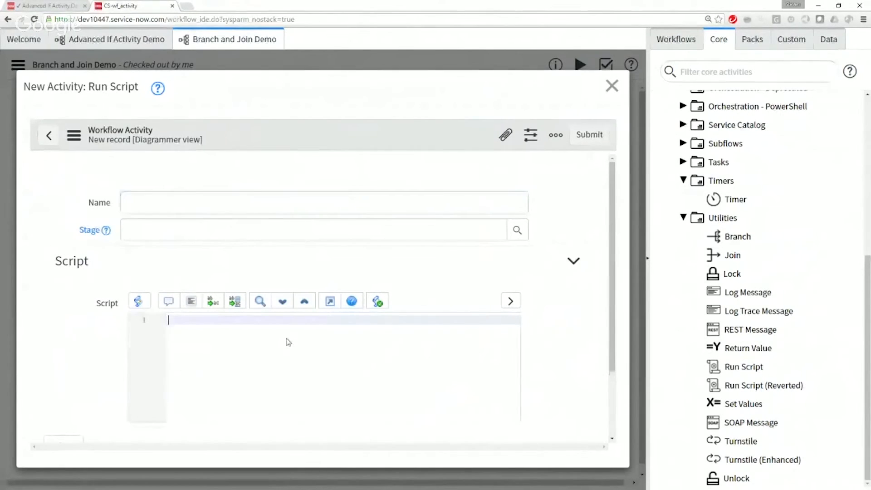
{"action": "left_click", "coordinate": [431, 212]}
{"action": "type", "text": "Initilial"}
{"action": "key", "text": "BackSpace"}
{"action": "key", "text": "BackSpace"}
{"action": "key", "text": "BackSpace"}
{"action": "key", "text": "BackSpace"}
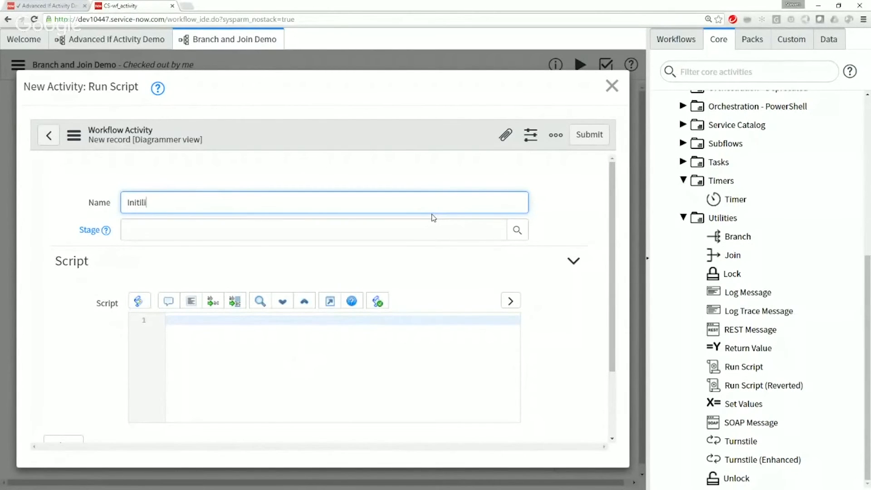
{"action": "type", "text": "alize"}
Step: Submit the Initialize activity with the script workflow.scratchpad.check = true; and reposition it beside Begin
{"action": "left_click", "coordinate": [314, 357]}
{"action": "type", "text": "workflow.scratch"}
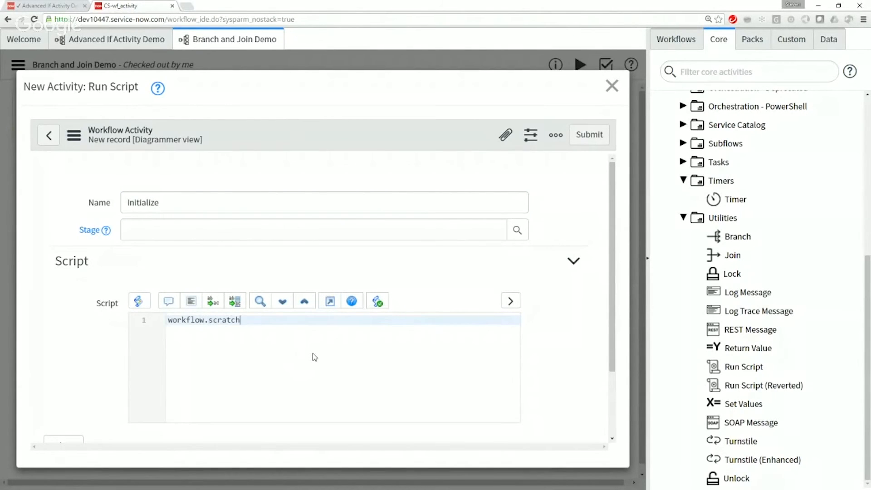
{"action": "type", "text": "pad.check == true;"}
{"action": "mouse_move", "coordinate": [313, 320]}
{"action": "left_click", "coordinate": [292, 320]}
{"action": "key", "text": "BackSpace"}
{"action": "left_click", "coordinate": [604, 143]}
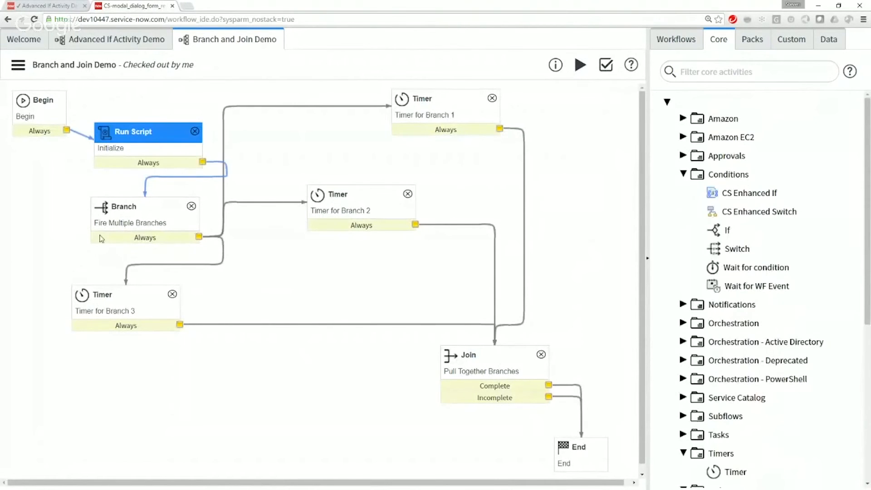
{"action": "left_click", "coordinate": [147, 131]}
{"action": "left_click_drag", "start_coordinate": [155, 131], "coordinate": [146, 98]}
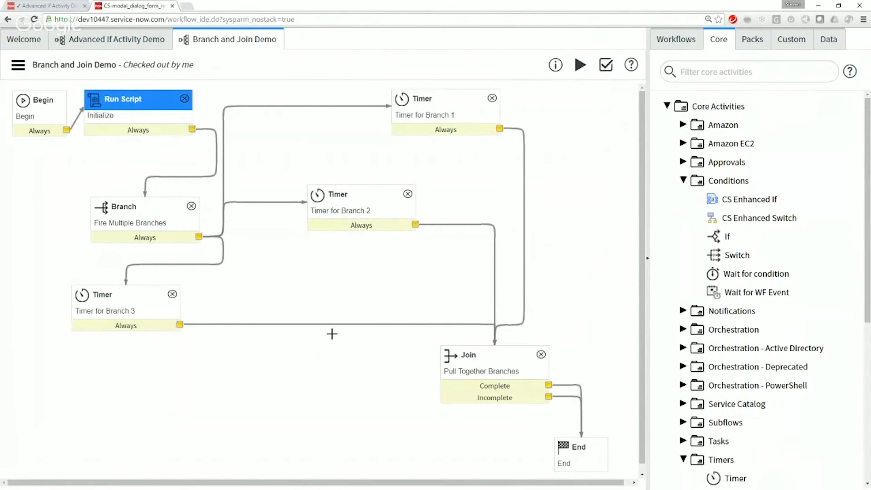
Step: Add an If activity named Check Check between Timer for Branch 3 and Join, with the Advanced option enabled
{"action": "left_click_drag", "start_coordinate": [725, 236], "coordinate": [302, 302]}
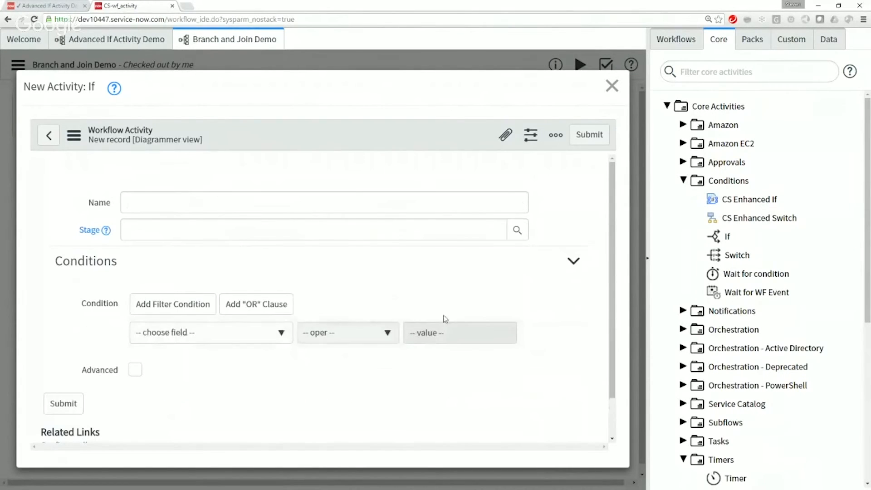
{"action": "type", "text": "Check Check"}
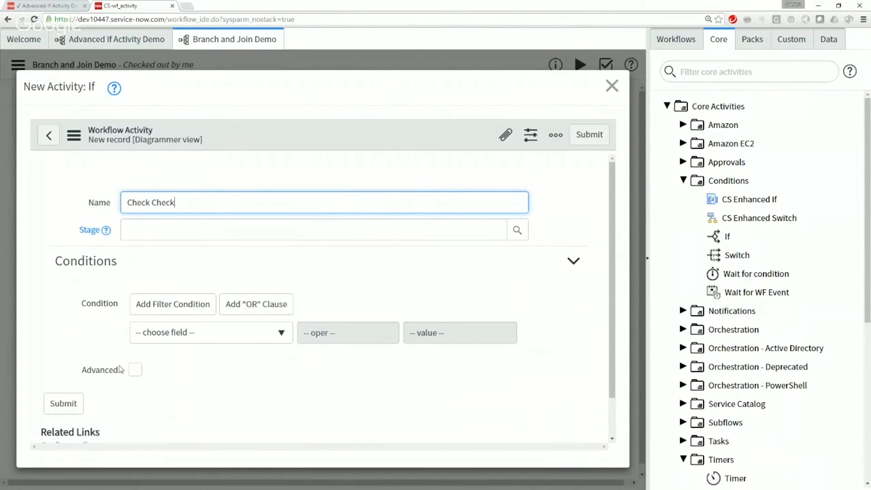
{"action": "left_click", "coordinate": [181, 333]}
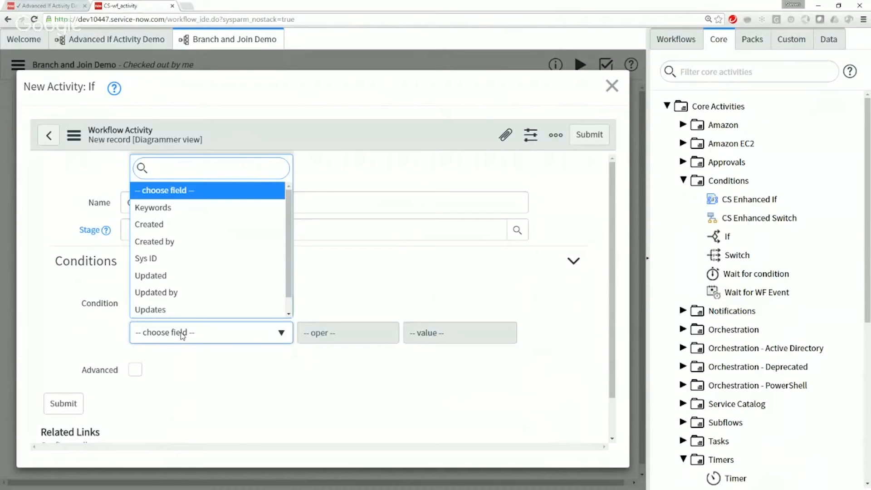
{"action": "left_click", "coordinate": [193, 368]}
{"action": "left_click", "coordinate": [135, 369]}
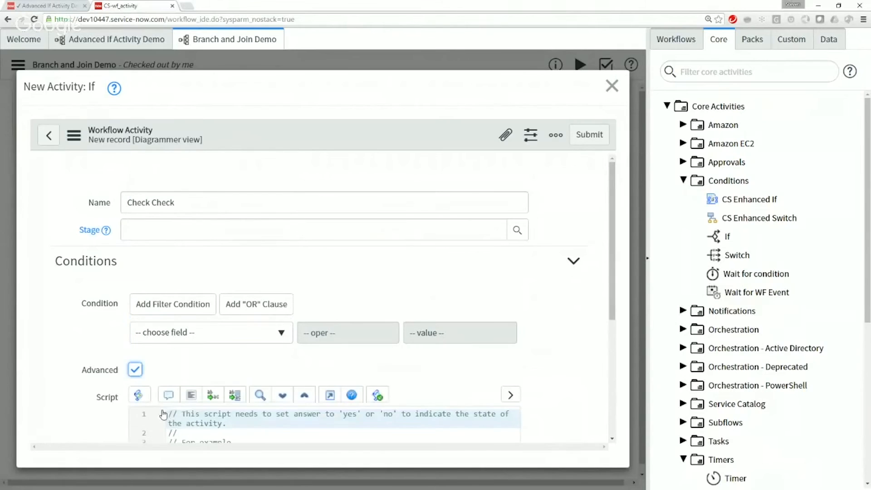
Step: Delete the introductory comment lines from the If script and uncomment the sample ifScript function and its answer line
{"action": "scroll", "coordinate": [173, 419], "scroll_direction": "down", "scroll_amount": 4}
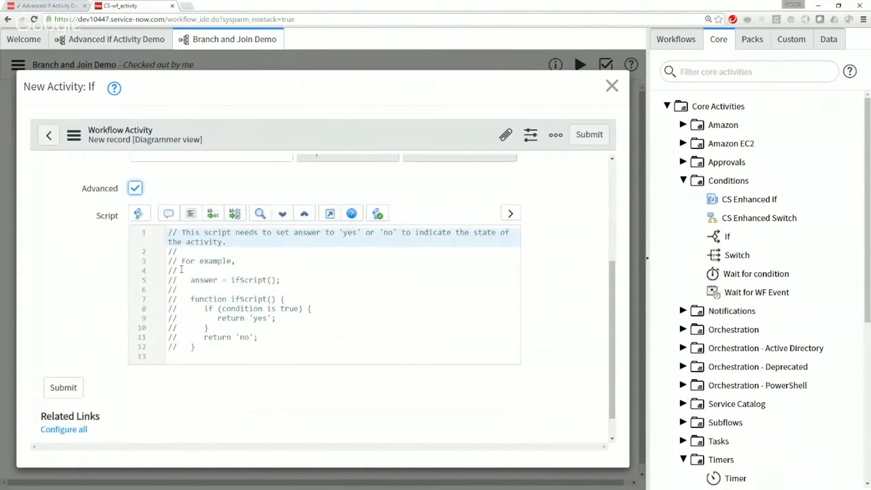
{"action": "left_click_drag", "start_coordinate": [180, 271], "coordinate": [145, 235]}
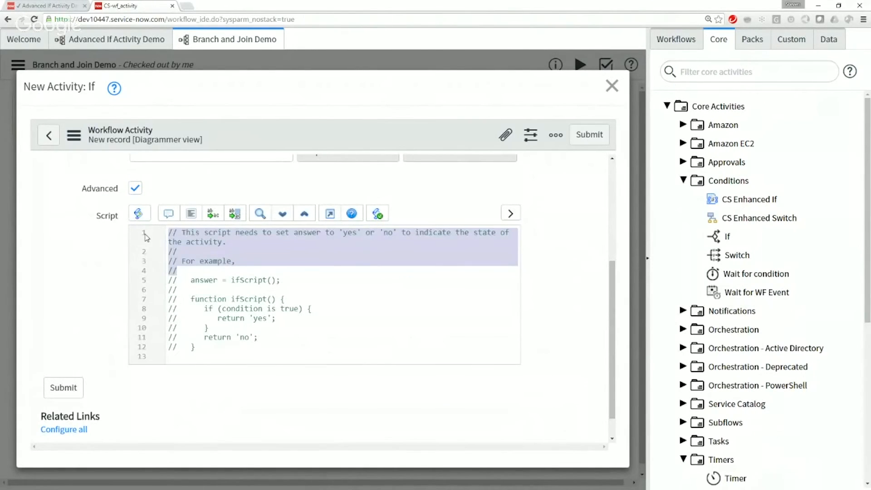
{"action": "key", "text": "BackSpace"}
{"action": "key", "text": "Delete"}
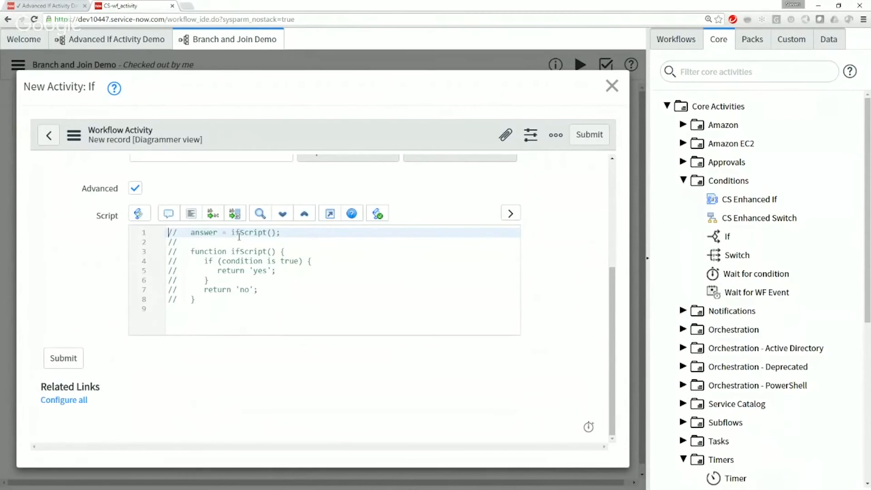
{"action": "left_click_drag", "start_coordinate": [223, 297], "coordinate": [135, 231]}
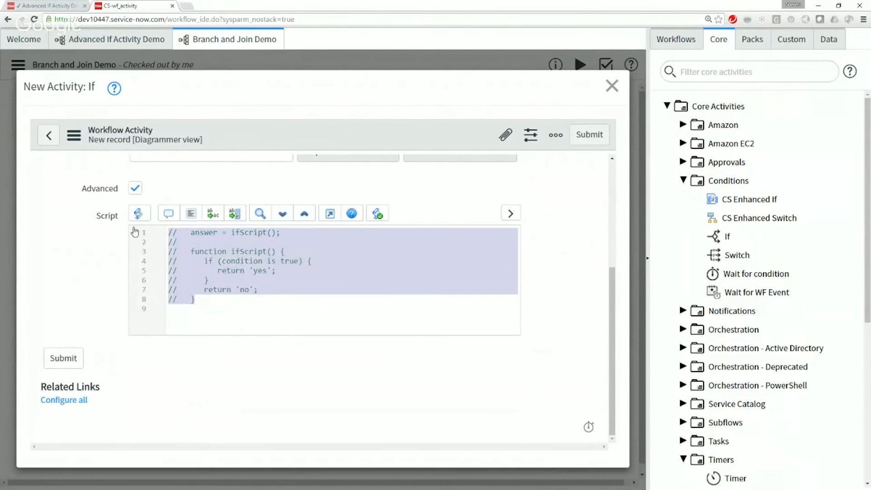
{"action": "left_click", "coordinate": [168, 214]}
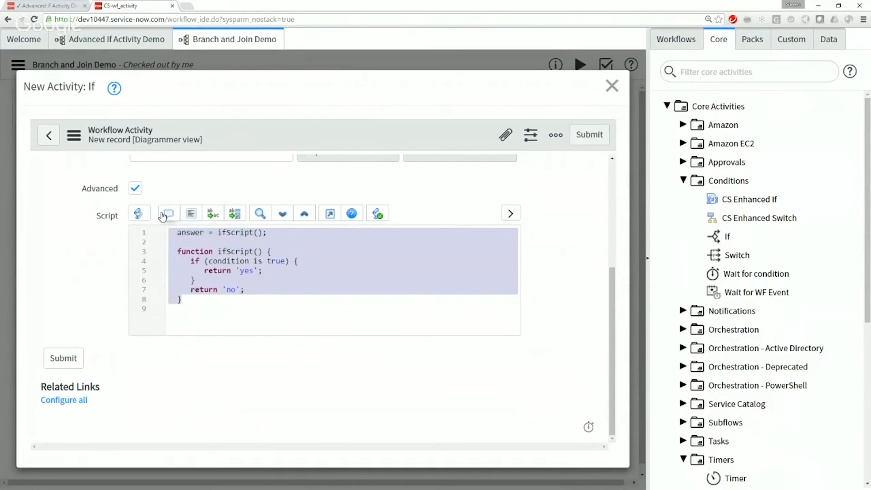
{"action": "left_click", "coordinate": [227, 301]}
Step: Replace the placeholder condition in the ifScript function with workflow.scratchpad.check
{"action": "left_click_drag", "start_coordinate": [210, 261], "coordinate": [285, 261]}
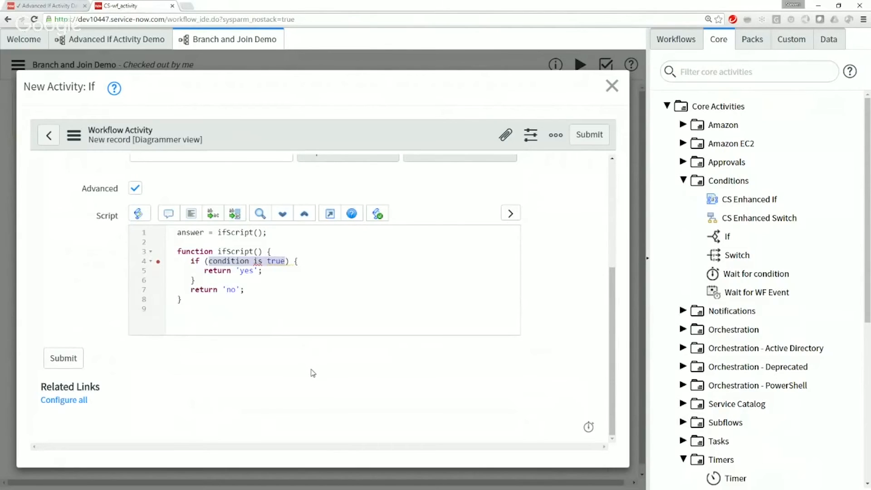
{"action": "type", "text": "workflow."}
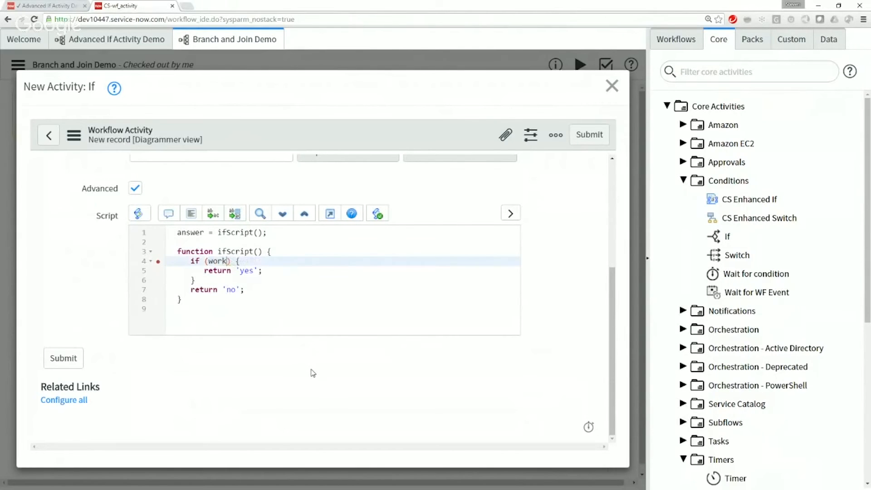
{"action": "type", "text": "scratchpad.check"}
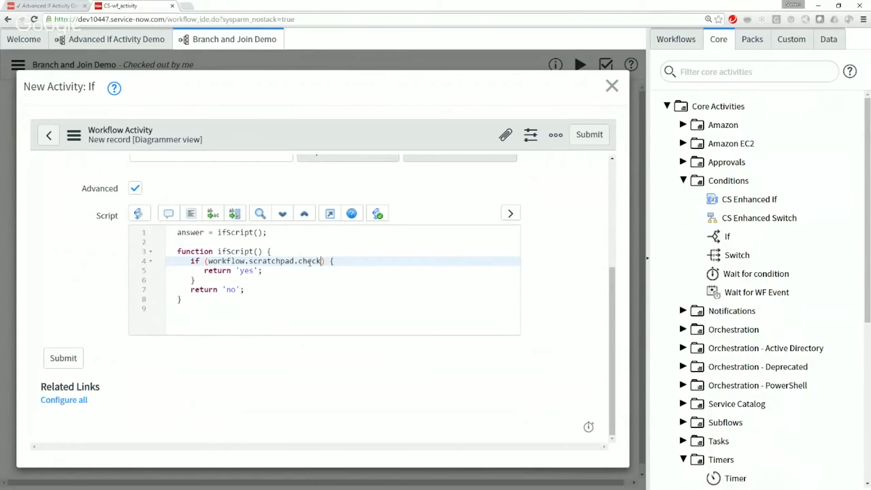
Step: Review the answer variable and its yes and no return values, and auto-format the script's indentation
{"action": "double_click", "coordinate": [247, 271]}
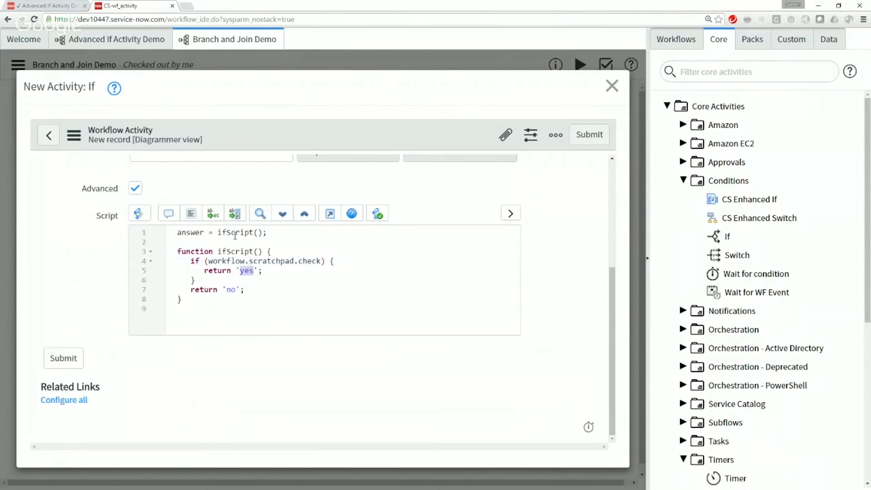
{"action": "double_click", "coordinate": [188, 233]}
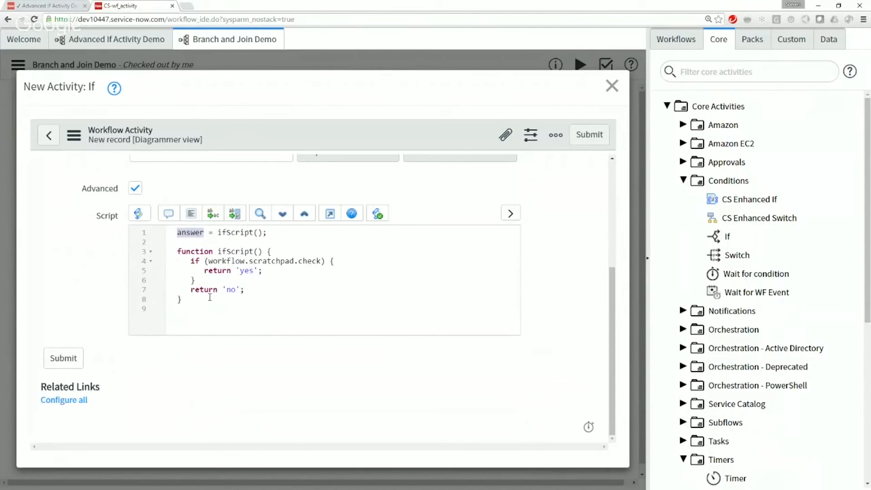
{"action": "double_click", "coordinate": [230, 290]}
{"action": "left_click", "coordinate": [191, 213]}
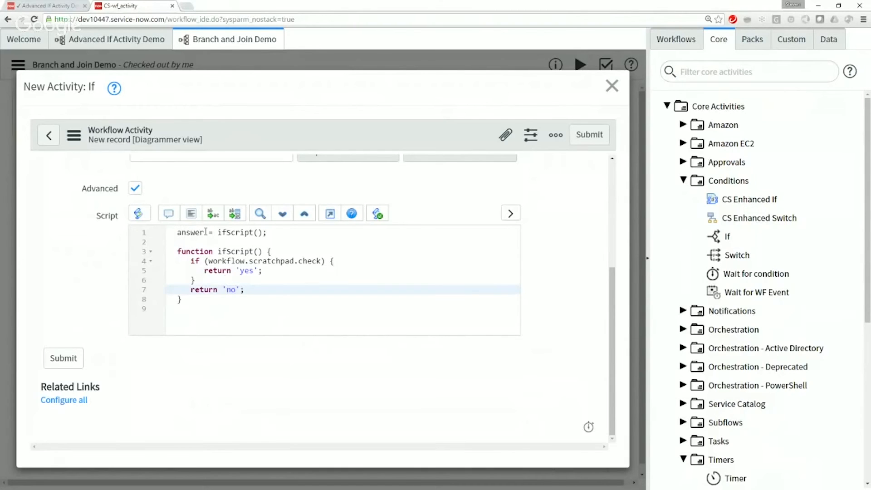
{"action": "left_click", "coordinate": [191, 233]}
{"action": "left_click", "coordinate": [191, 213]}
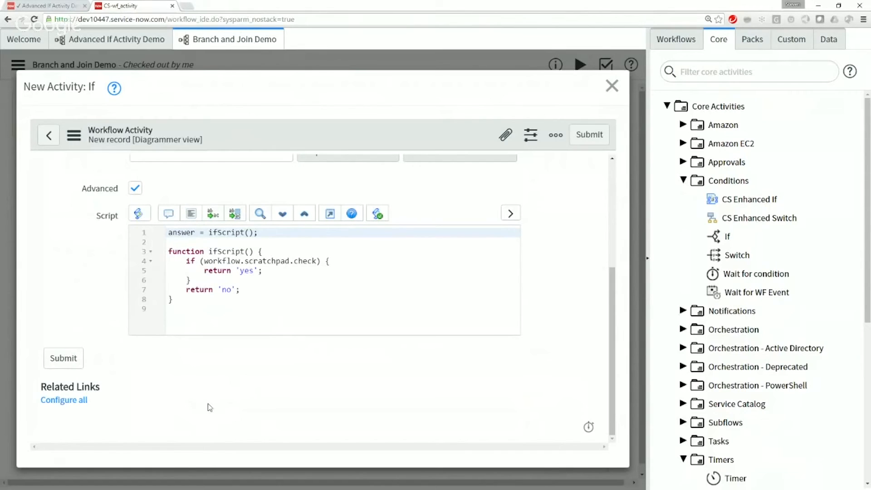
Step: Try comparing workflow.scratchpad.check explicitly with == true in the if condition, and remove the comparison
{"action": "left_click", "coordinate": [317, 260]}
{"action": "type", "text": "== true"}
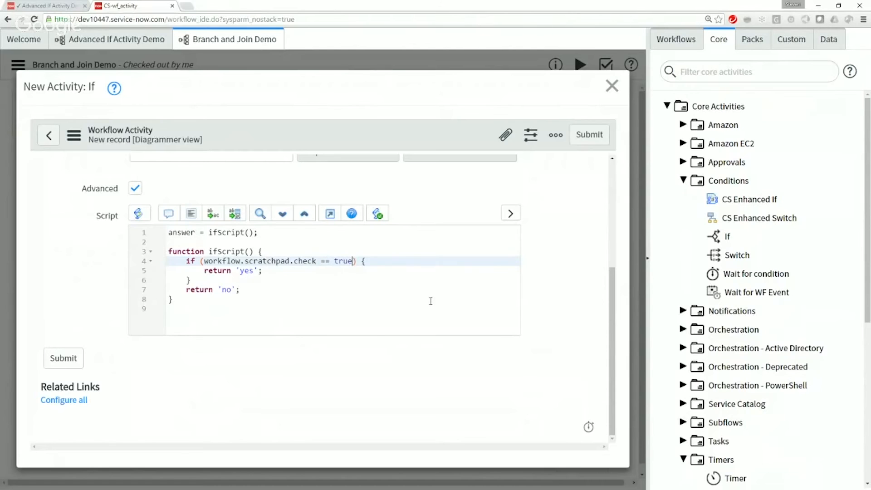
{"action": "key", "text": "shift+Left"}
{"action": "key", "text": "shift+Left"}
{"action": "key", "text": "shift+Left"}
{"action": "key", "text": "shift+Left"}
{"action": "key", "text": "shift+Left"}
{"action": "key", "text": "shift+Left"}
{"action": "key", "text": "shift+Left"}
{"action": "key", "text": "shift+Left"}
{"action": "key", "text": "BackSpace"}
Step: Try negating the if condition with ! before workflow.scratchpad.check, and remove the negation
{"action": "left_click", "coordinate": [200, 261]}
{"action": "key", "text": "Right"}
{"action": "type", "text": "!"}
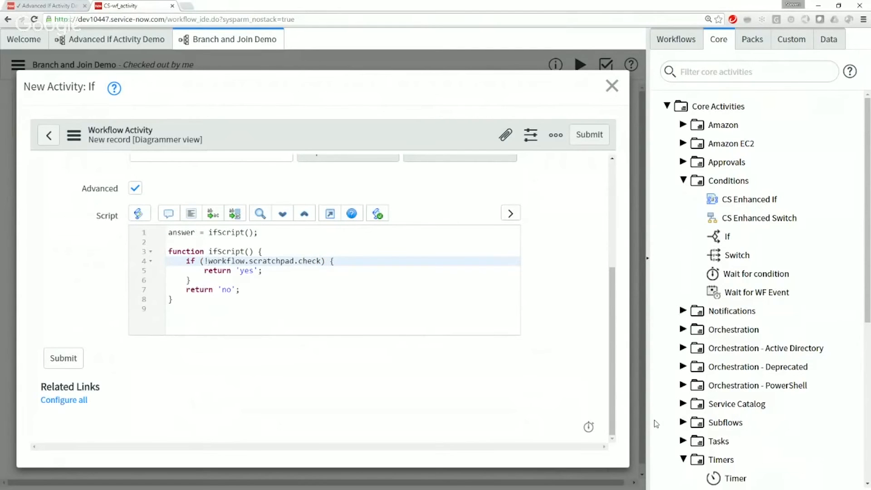
{"action": "key", "text": "BackSpace"}
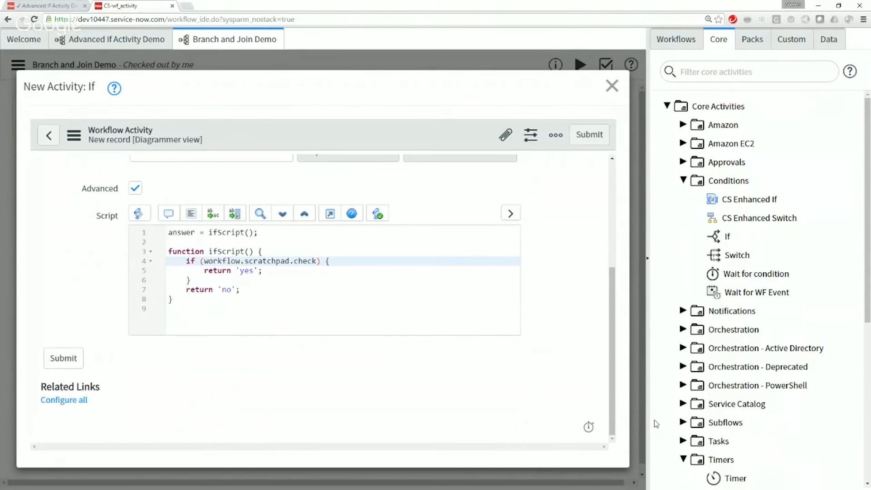
Step: Try comparing workflow.scratchpad.check with == false in the if condition, and delete that comparison
{"action": "key", "text": "Left"}
{"action": "key", "text": "Left"}
{"action": "key", "text": "Left"}
{"action": "type", "text": "== false"}
{"action": "key", "text": "ctrl+shift+Left"}
{"action": "key", "text": "ctrl+shift+Left"}
{"action": "key", "text": "ctrl+shift+Left"}
{"action": "key", "text": "ctrl+shift+Right"}
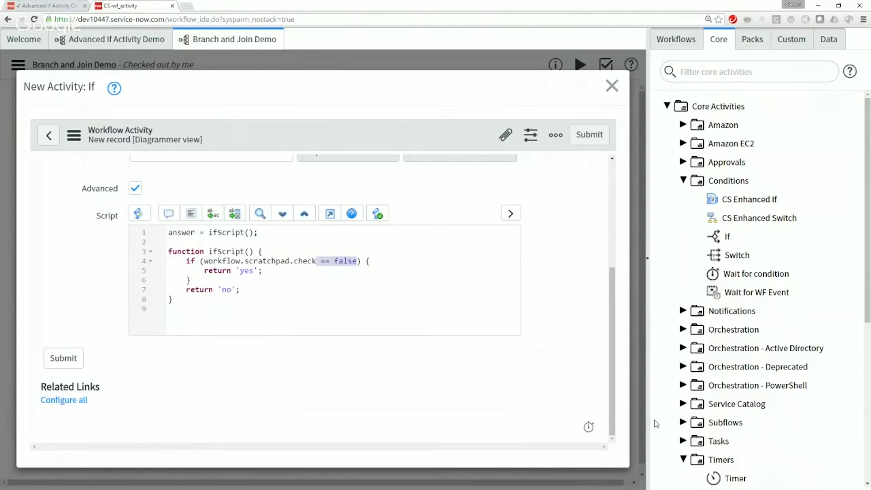
{"action": "key", "text": "BackSpace"}
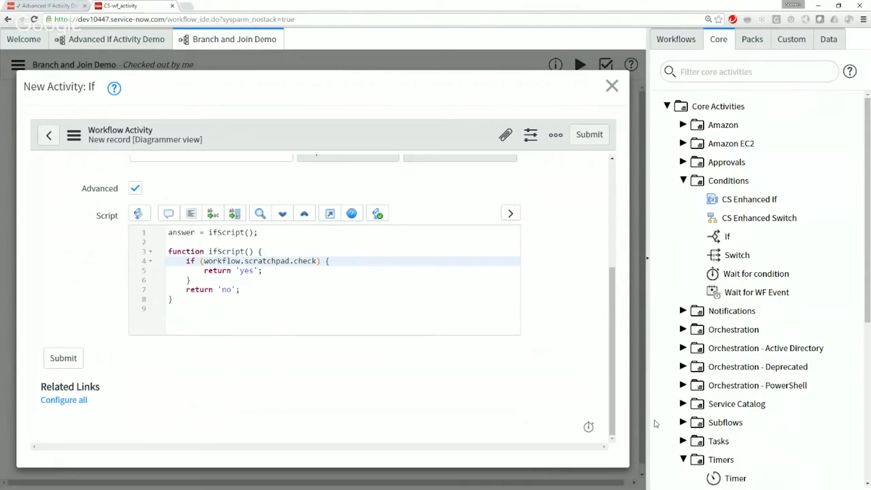
Step: Submit the Check Check activity and connect its No output to the Join activity
{"action": "left_click", "coordinate": [63, 361]}
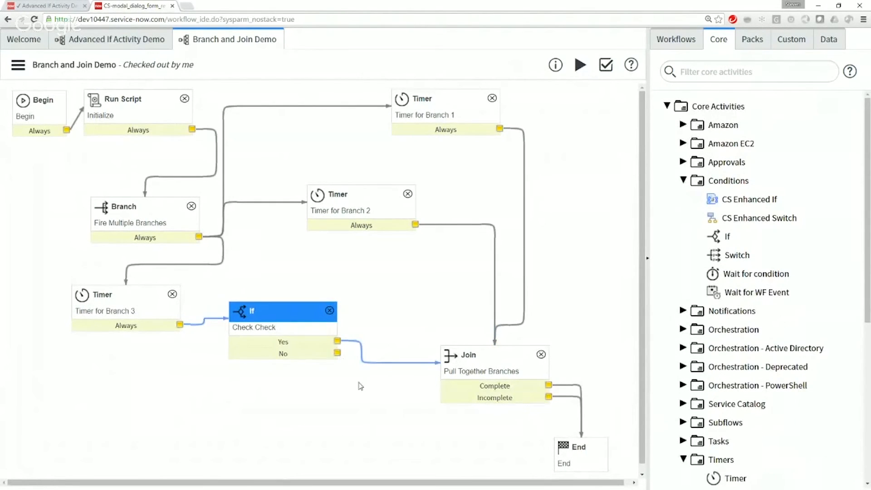
{"action": "left_click_drag", "start_coordinate": [337, 353], "coordinate": [467, 359]}
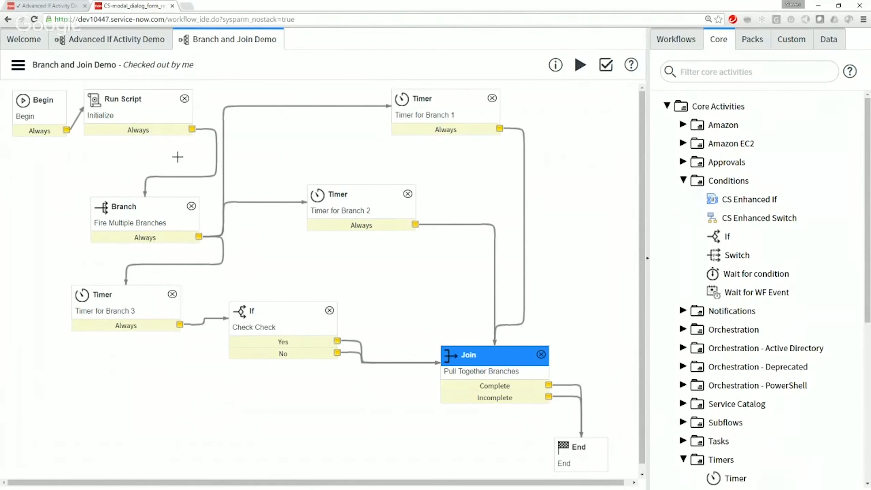
{"action": "left_click", "coordinate": [143, 207]}
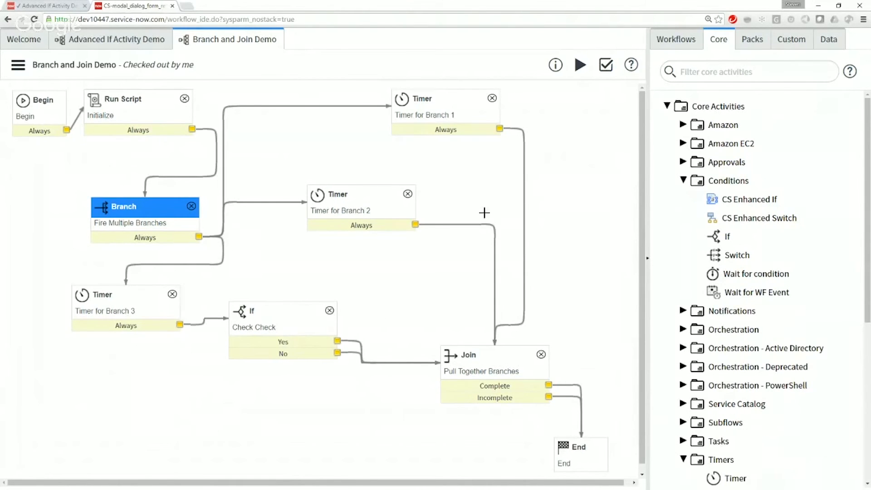
Step: Start the Branch and Join Demo workflow and refresh its execution diagram until the timers, If and Join activities have run
{"action": "left_click", "coordinate": [579, 66]}
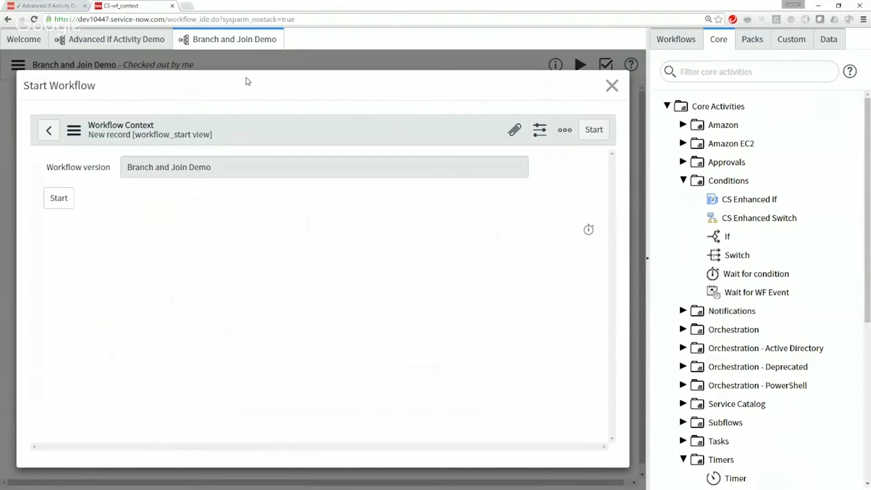
{"action": "left_click", "coordinate": [57, 198]}
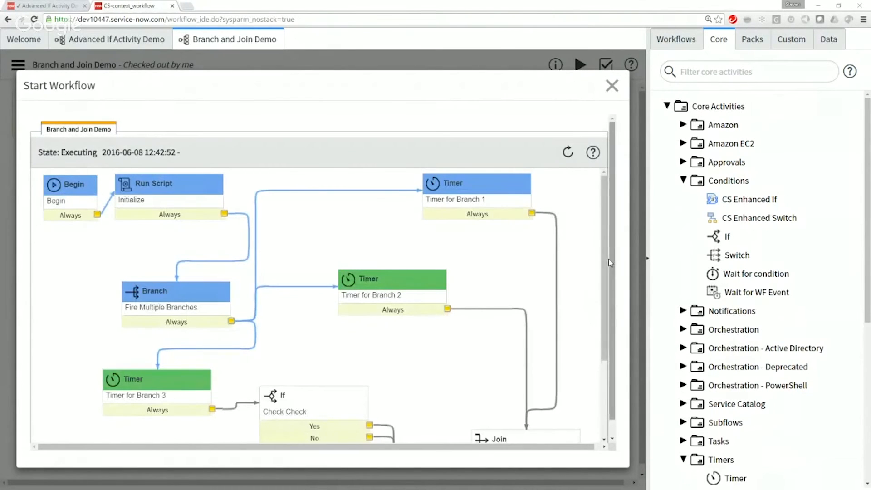
{"action": "left_click", "coordinate": [567, 151]}
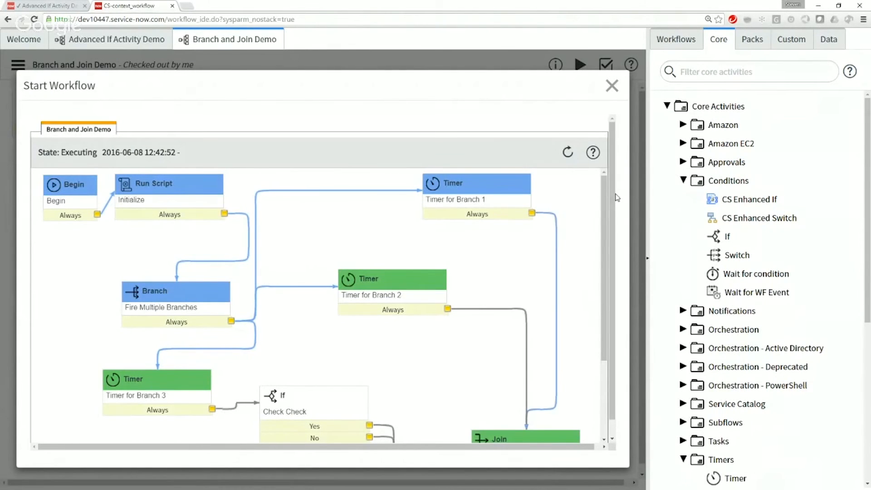
{"action": "scroll", "coordinate": [594, 177], "scroll_direction": "down", "scroll_amount": 1}
{"action": "left_click", "coordinate": [572, 138]}
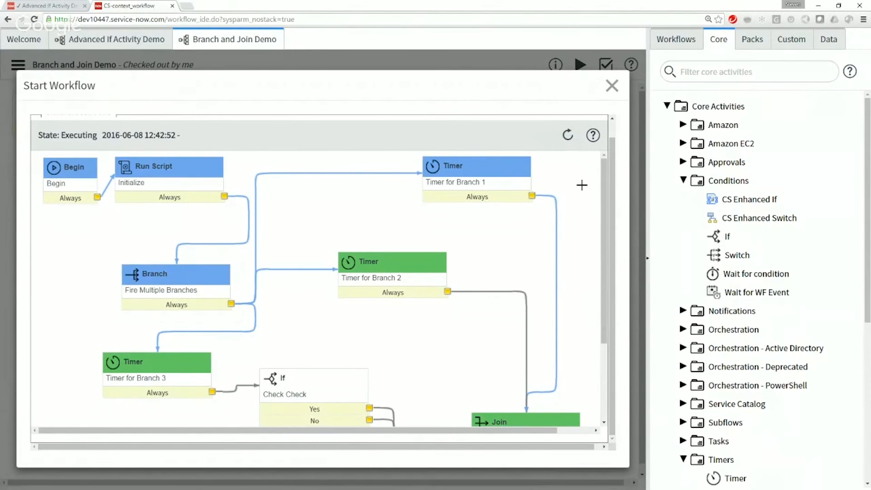
{"action": "left_click_drag", "start_coordinate": [606, 214], "coordinate": [609, 273]}
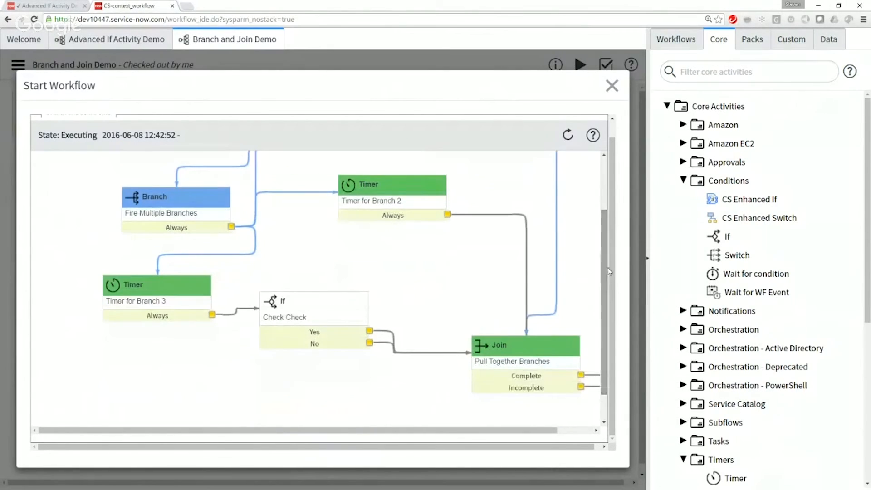
{"action": "left_click", "coordinate": [568, 135]}
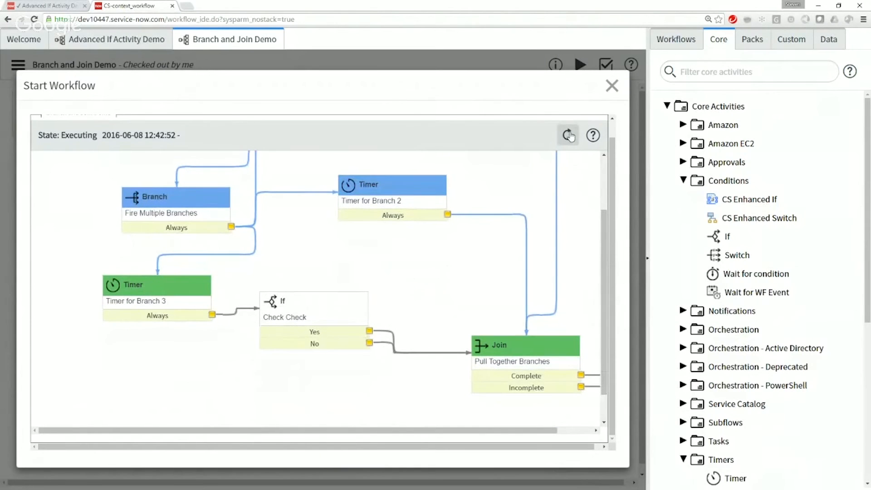
{"action": "left_click", "coordinate": [568, 135]}
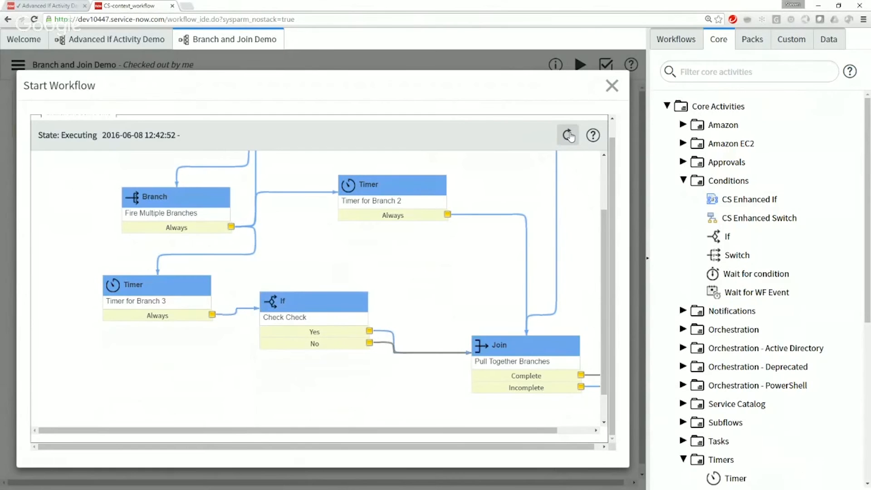
Step: Examine the executed path from the Check Check activity through the Join outputs to End, and close the workflow run
{"action": "left_click_drag", "start_coordinate": [519, 435], "coordinate": [555, 434]}
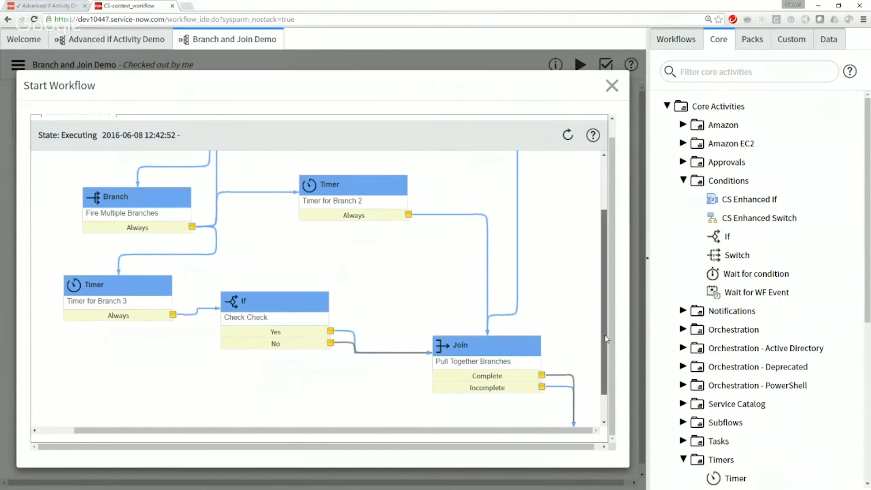
{"action": "scroll", "coordinate": [601, 325], "scroll_direction": "down", "scroll_amount": 1}
{"action": "mouse_move", "coordinate": [492, 323]}
{"action": "left_click", "coordinate": [568, 134]}
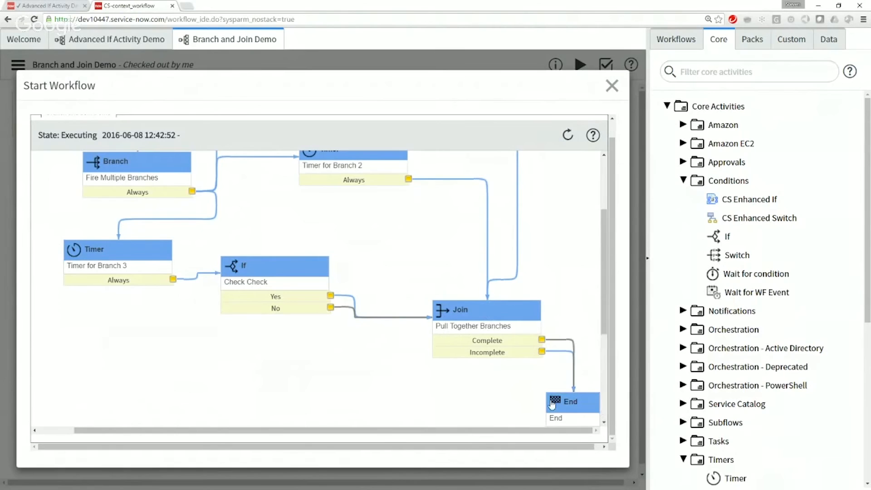
{"action": "mouse_move", "coordinate": [482, 312]}
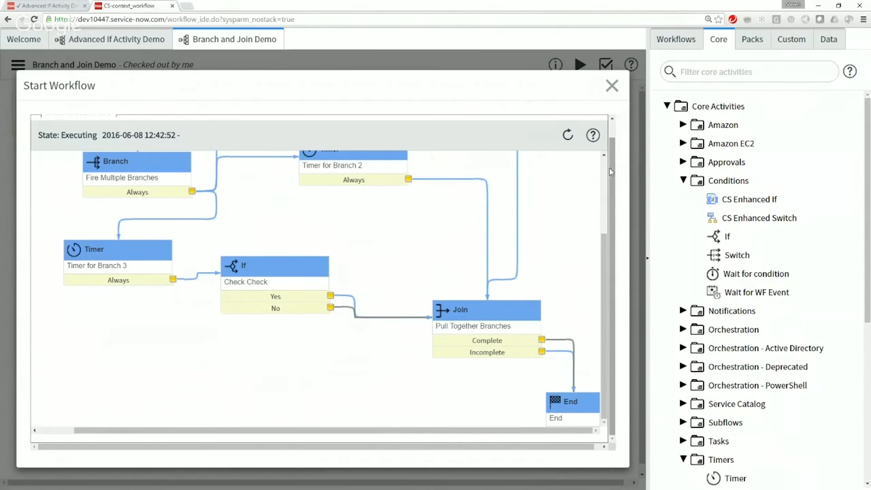
{"action": "left_click", "coordinate": [612, 86]}
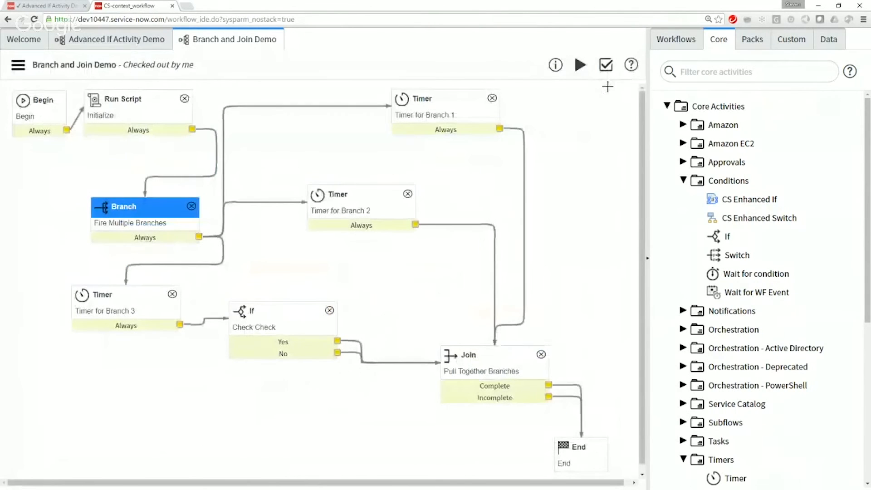
Step: Move the Check Check activity below Timer for Branch 3 and delete its Yes and No connections to the Join
{"action": "left_click_drag", "start_coordinate": [304, 318], "coordinate": [236, 384]}
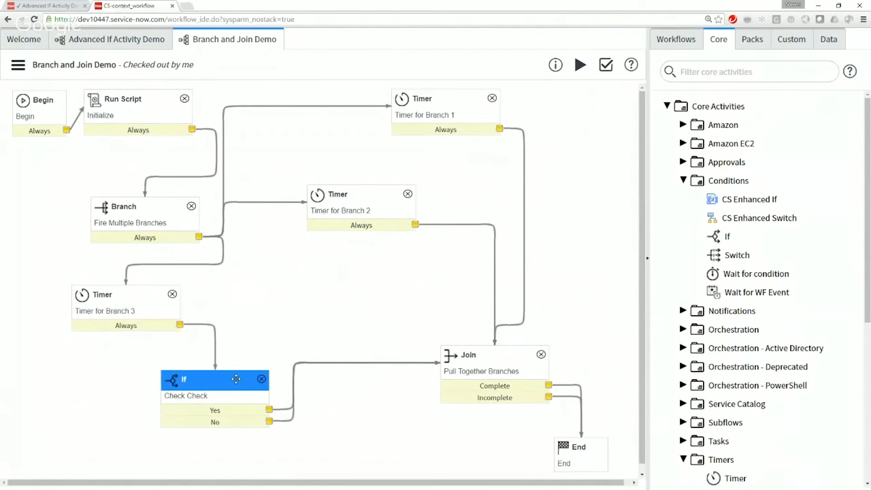
{"action": "left_click", "coordinate": [289, 422]}
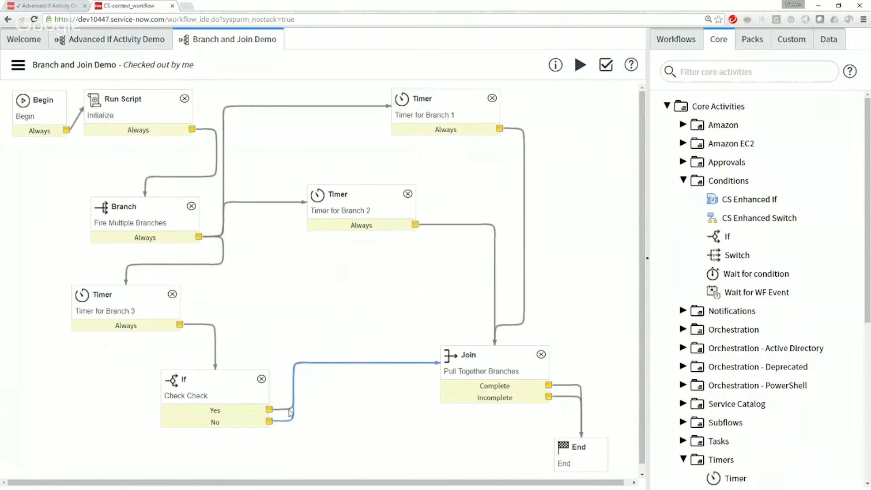
{"action": "key", "text": "Delete"}
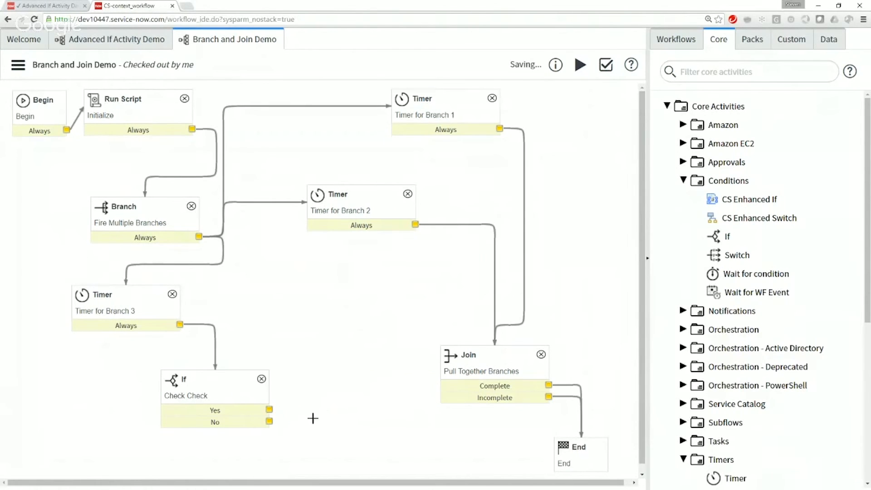
{"action": "left_click", "coordinate": [490, 359]}
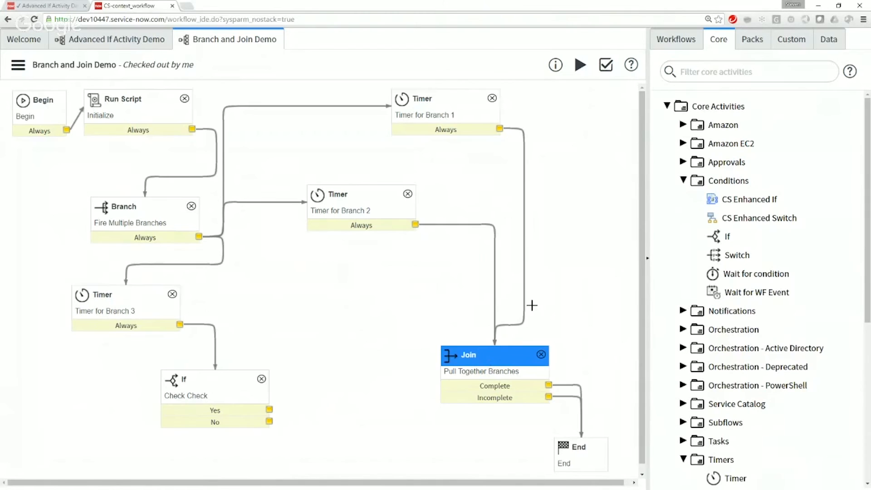
Step: Add a Run Script activity to the workflow canvas and name it Log Check
{"action": "left_click_drag", "start_coordinate": [867, 231], "coordinate": [866, 389]}
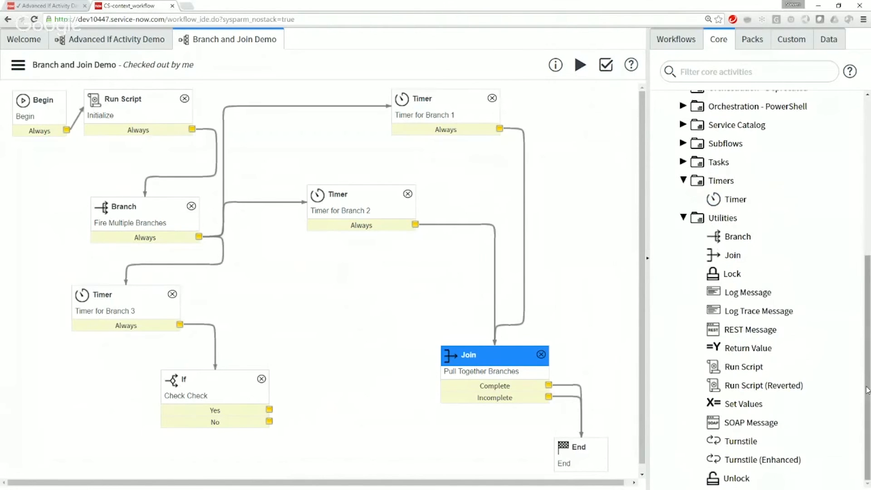
{"action": "left_click_drag", "start_coordinate": [751, 366], "coordinate": [376, 262]}
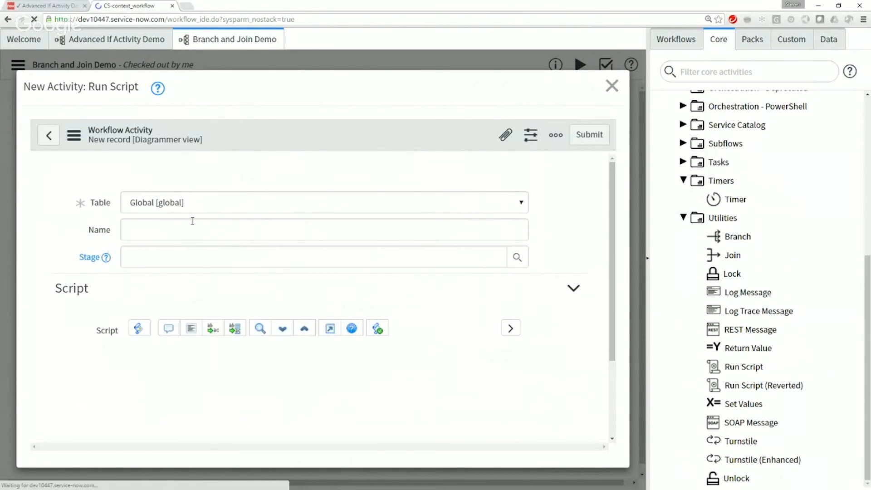
{"action": "left_click", "coordinate": [185, 203]}
{"action": "type", "text": "Log Check"}
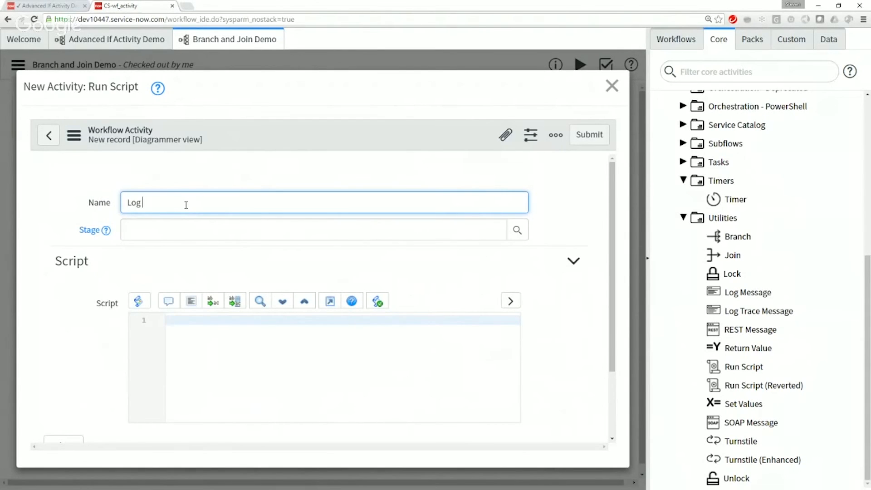
{"action": "left_click", "coordinate": [290, 371]}
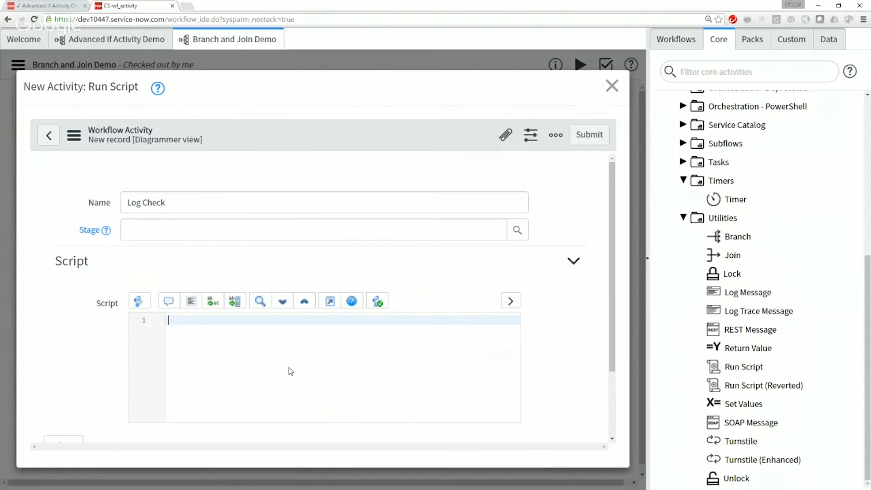
{"action": "type", "text": "gs.log"}
{"action": "key", "text": "BackSpace"}
{"action": "key", "text": "BackSpace"}
{"action": "key", "text": "BackSpace"}
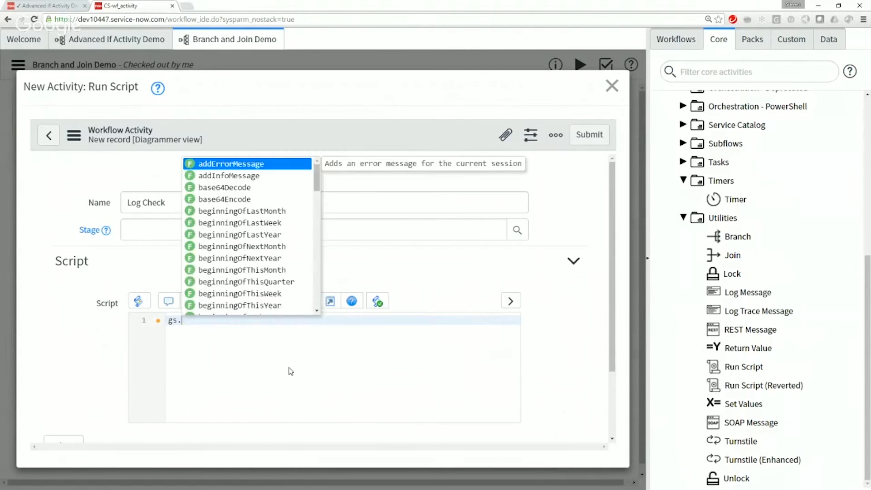
{"action": "type", "text": "info"}
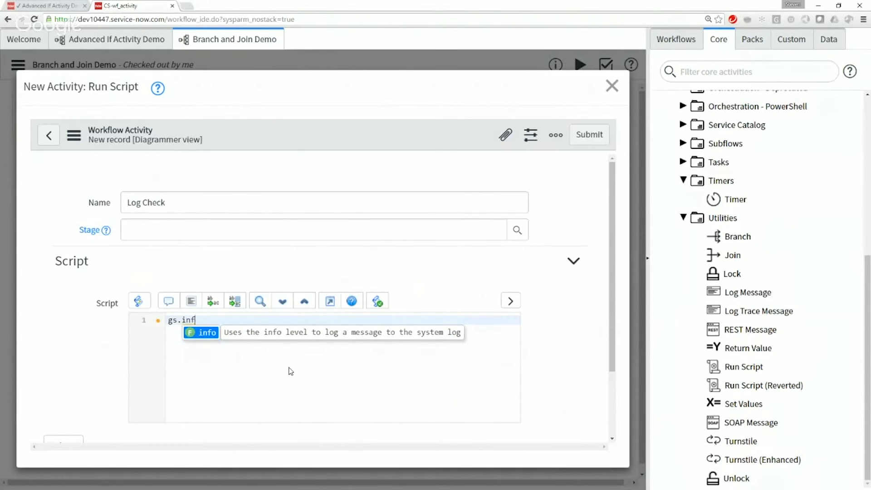
{"action": "key", "text": "BackSpace"}
{"action": "key", "text": "BackSpace"}
{"action": "key", "text": "BackSpace"}
{"action": "key", "text": "BackSpace"}
{"action": "key", "text": "BackSpace"}
{"action": "key", "text": "BackSpace"}
{"action": "key", "text": "BackSpace"}
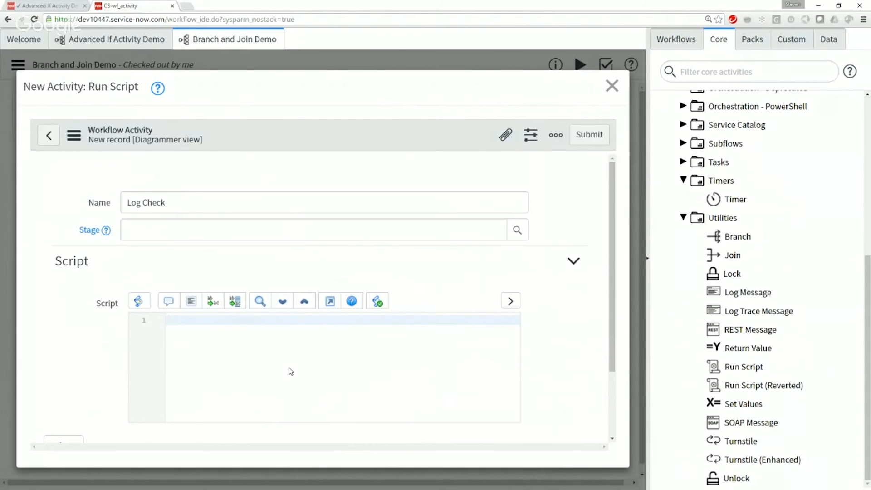
{"action": "left_click", "coordinate": [290, 371]}
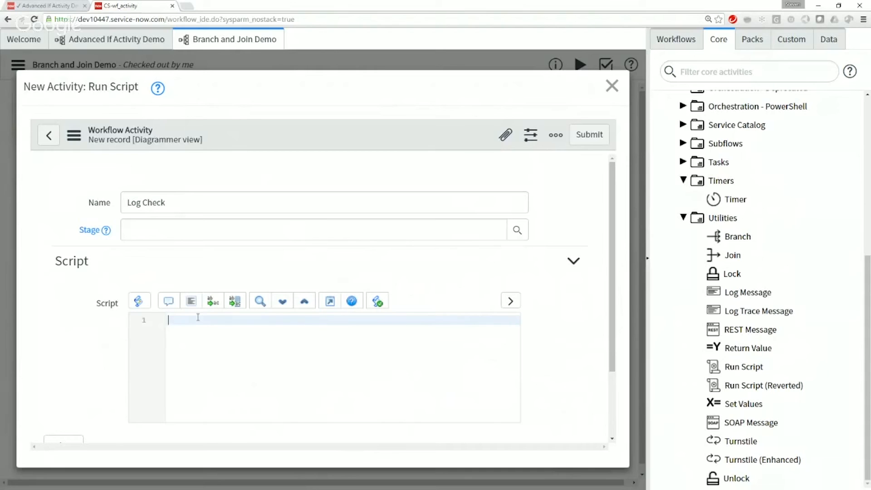
Step: Define an identifier variable in the Log Check script as context.name + '.' + activity.name
{"action": "type", "text": "var identifier = context.name + '.' +"}
{"action": "type", "text": "activity.name;"}
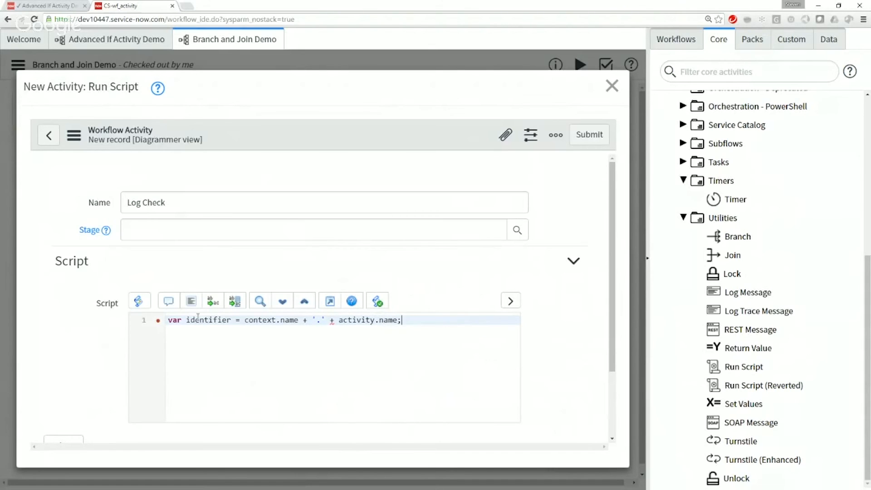
{"action": "left_click_drag", "start_coordinate": [298, 319], "coordinate": [245, 320]}
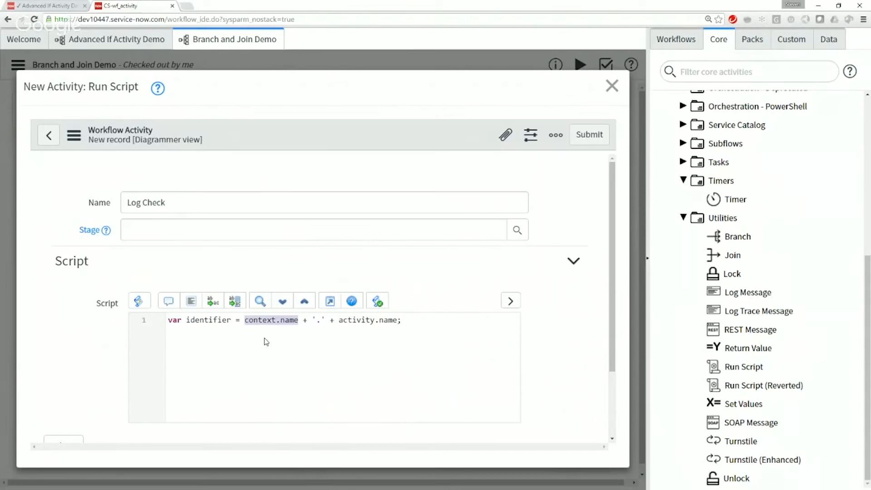
{"action": "left_click_drag", "start_coordinate": [397, 319], "coordinate": [339, 320]}
{"action": "left_click", "coordinate": [348, 354]}
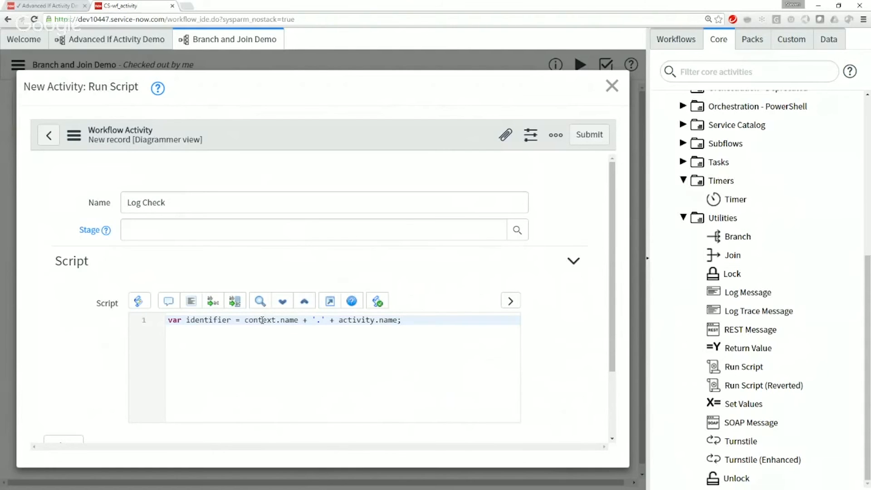
{"action": "left_click_drag", "start_coordinate": [168, 319], "coordinate": [298, 320]}
{"action": "left_click_drag", "start_coordinate": [401, 320], "coordinate": [338, 320]}
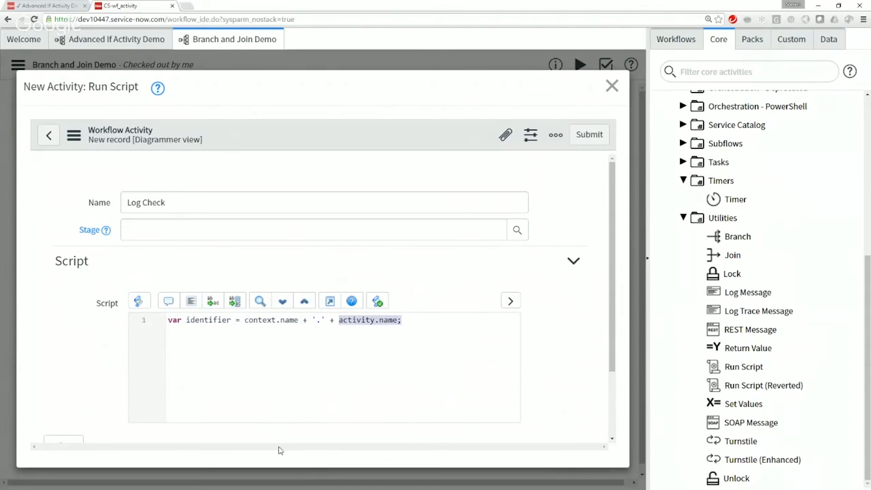
{"action": "left_click", "coordinate": [262, 361]}
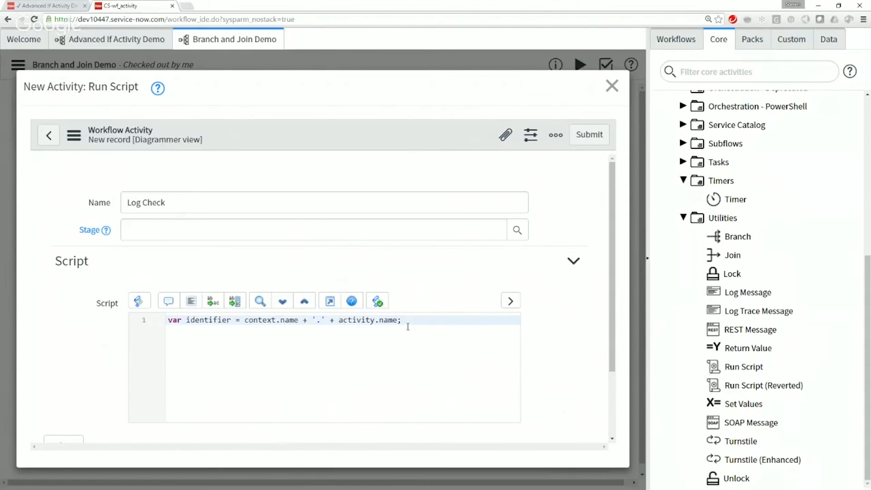
Step: Add the statement gs.log('---> Check: ' + check, identifier); below the identifier variable, separated by a blank line
{"action": "key", "text": "Return"}
{"action": "key", "text": "Return"}
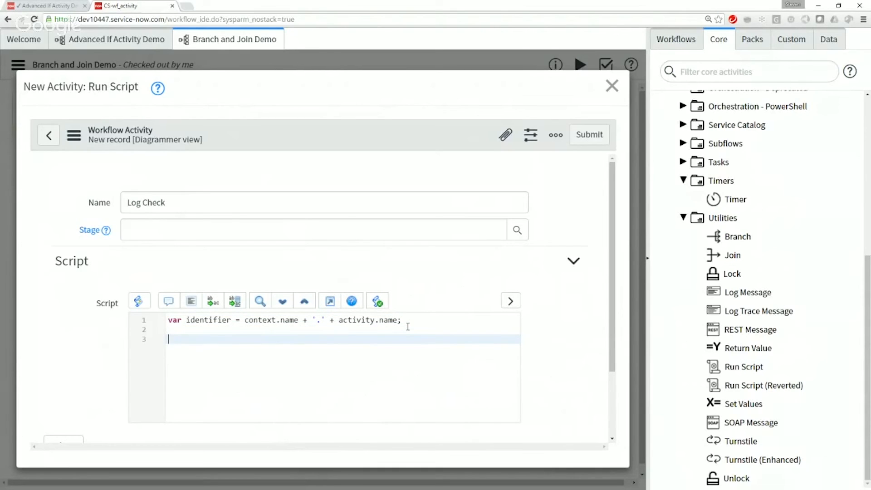
{"action": "type", "text": "gs.log('---> Check: ' + check, identif"}
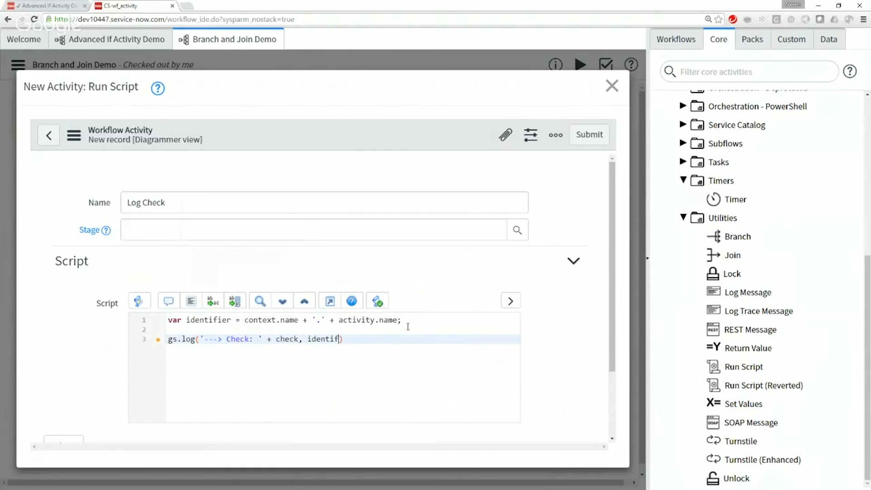
{"action": "type", "text": "ier);"}
{"action": "double_click", "coordinate": [216, 320]}
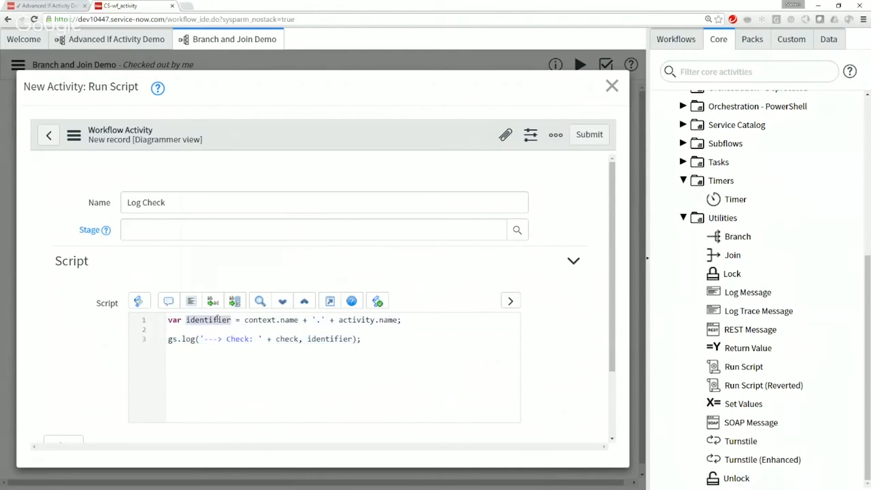
{"action": "double_click", "coordinate": [312, 338]}
Step: Prefix the check variable in the gs.log statement with workflow.scratchpad
{"action": "left_click", "coordinate": [440, 342]}
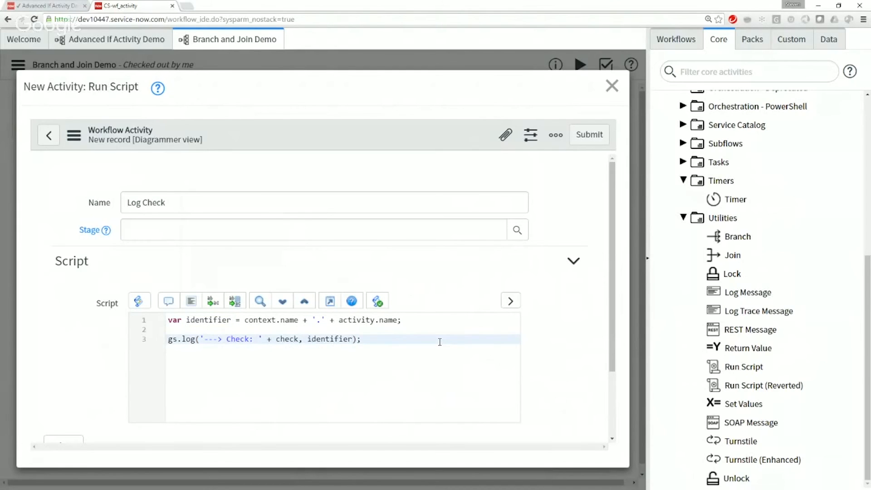
{"action": "type", "text": "w"}
{"action": "type", "text": "i"}
{"action": "key", "text": "BackSpace"}
{"action": "type", "text": "orfkl"}
{"action": "key", "text": "BackSpace"}
{"action": "key", "text": "BackSpace"}
{"action": "key", "text": "BackSpace"}
{"action": "type", "text": "kflow"}
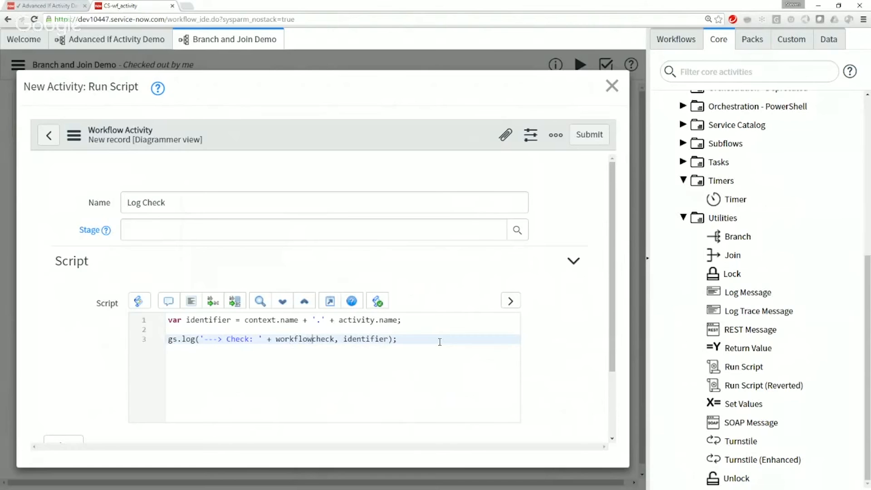
{"action": "type", "text": ".scratchpad."}
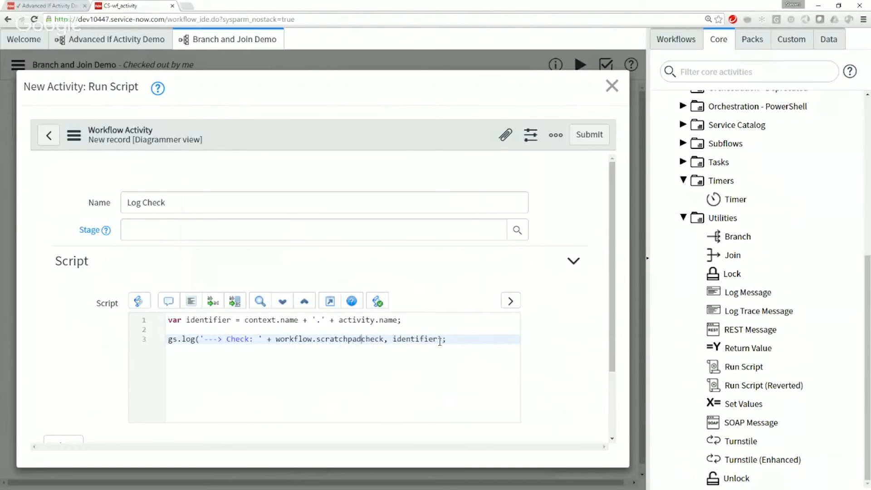
{"action": "right_click", "coordinate": [439, 341]}
{"action": "left_click", "coordinate": [453, 339]}
{"action": "left_click_drag", "start_coordinate": [453, 339], "coordinate": [101, 340]}
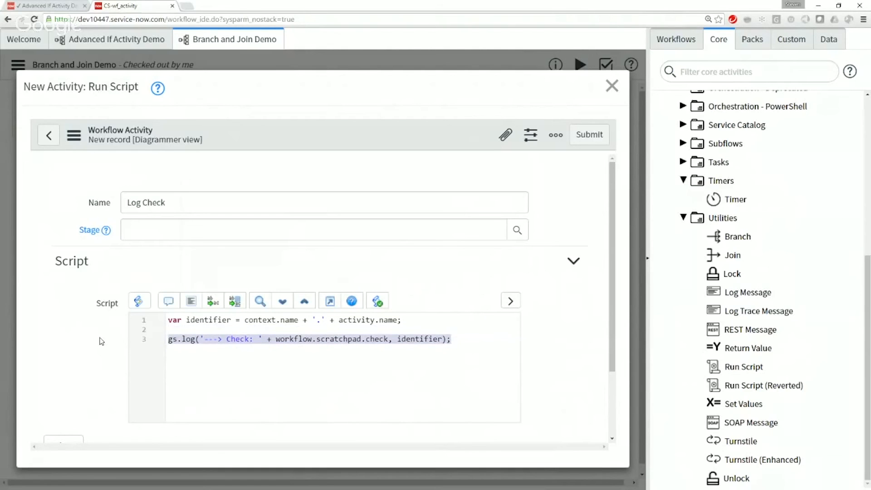
{"action": "left_click", "coordinate": [495, 355]}
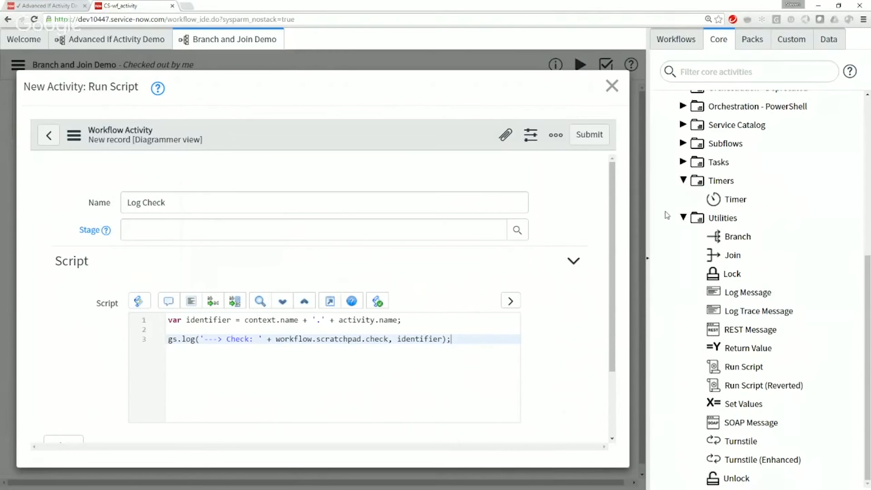
{"action": "left_click_drag", "start_coordinate": [224, 336], "coordinate": [204, 338]}
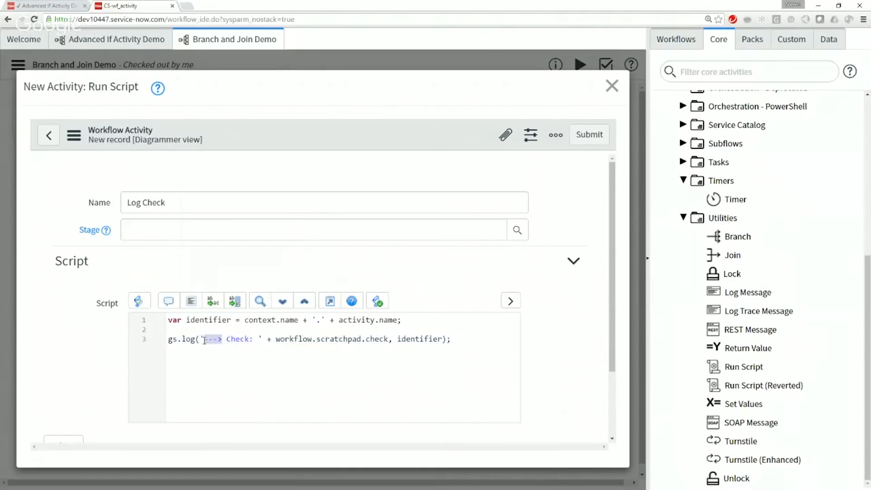
{"action": "left_click", "coordinate": [484, 338]}
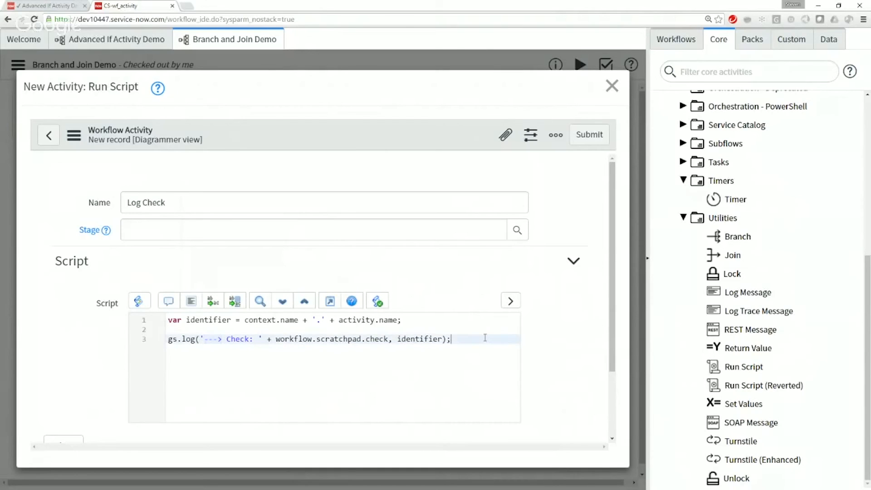
Step: Begin a workflow.info call two lines below the gs.log statement
{"action": "key", "text": "Return"}
{"action": "key", "text": "Return"}
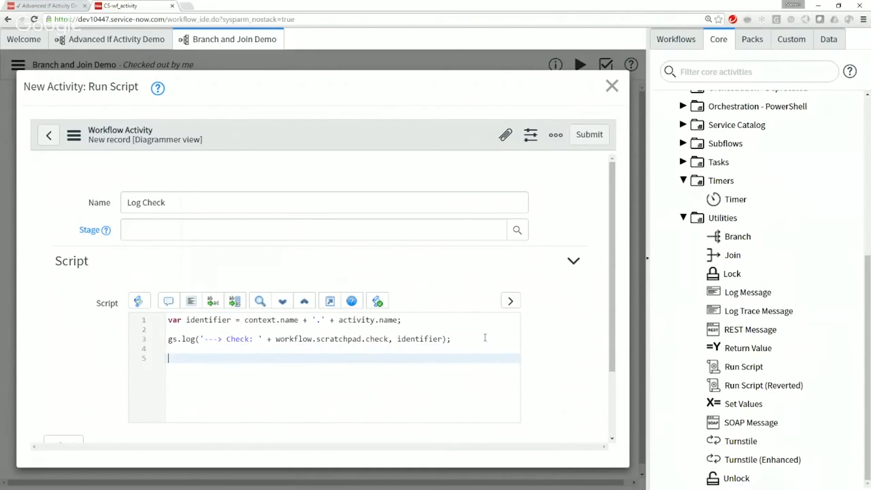
{"action": "left_click_drag", "start_coordinate": [387, 339], "coordinate": [200, 339]}
{"action": "double_click", "coordinate": [415, 339]}
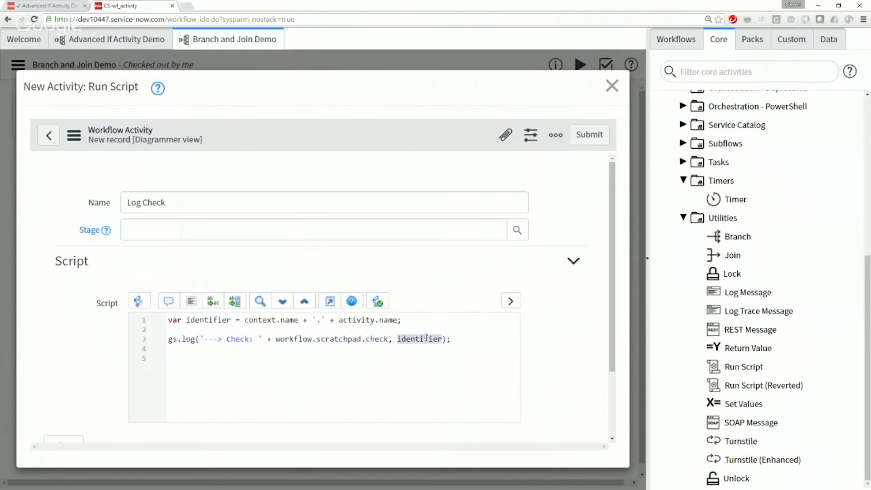
{"action": "left_click", "coordinate": [181, 357]}
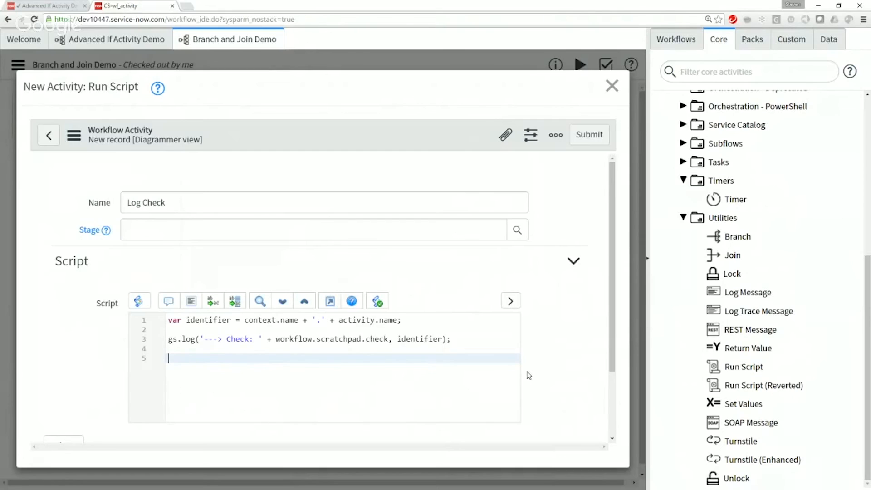
{"action": "type", "text": "workflow.info("}
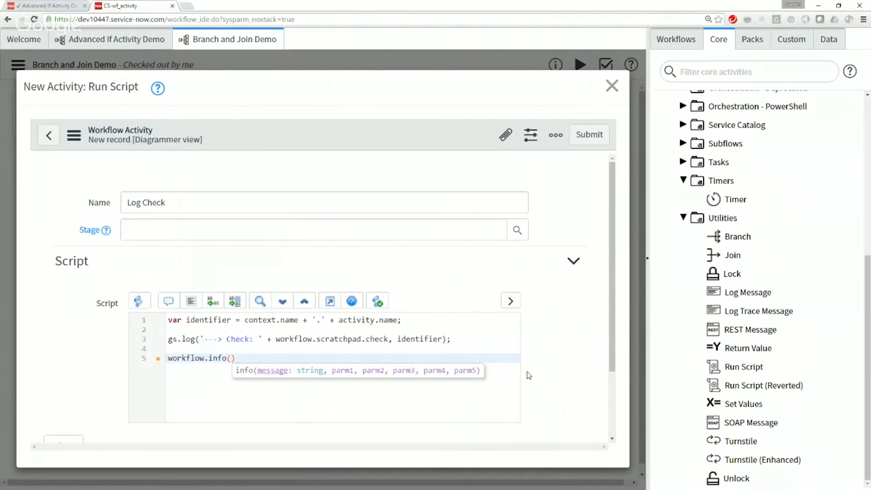
Step: Give the workflow.info call the message string '---> [{1}] Check: {0}' followed by a comma
{"action": "type", "text": "'---> "}
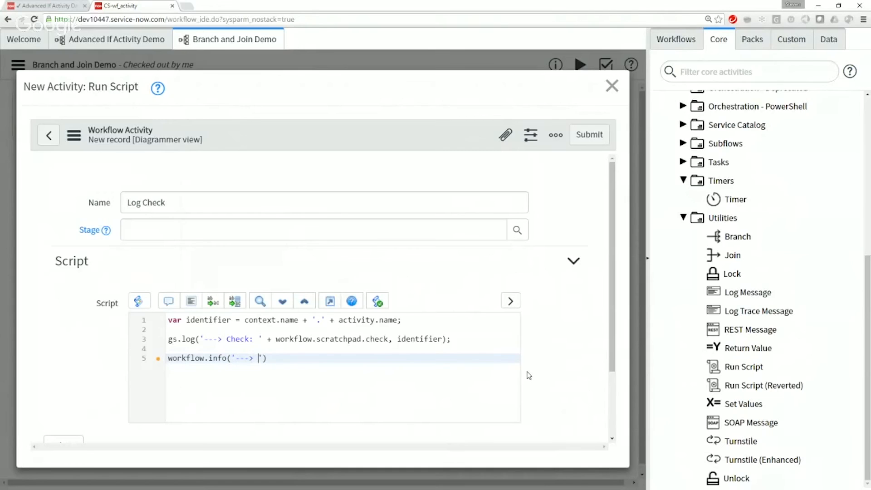
{"action": "type", "text": "Chec"}
{"action": "key", "text": "BackSpace"}
{"action": "key", "text": "BackSpace"}
{"action": "key", "text": "BackSpace"}
{"action": "key", "text": "BackSpace"}
{"action": "type", "text": "[](1"}
{"action": "key", "text": "Right"}
{"action": "key", "text": "Right"}
{"action": "type", "text": "Check: {0}',"}
Step: Copy workflow.scratchpad.check, identifier from the gs.log statement into the workflow.info call as parameters and end it with a semicolon
{"action": "key", "text": "Up"}
{"action": "key", "text": "Up"}
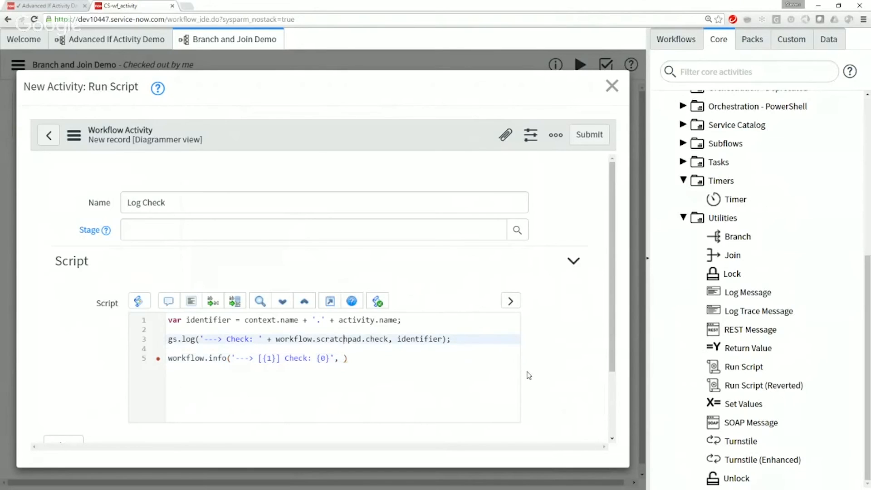
{"action": "key", "text": "ctrl+Left"}
{"action": "key", "text": "shift+End"}
{"action": "key", "text": "shift+Left"}
{"action": "key", "text": "shift+Left"}
{"action": "key", "text": "ctrl+c"}
{"action": "key", "text": "Down"}
{"action": "key", "text": "Down"}
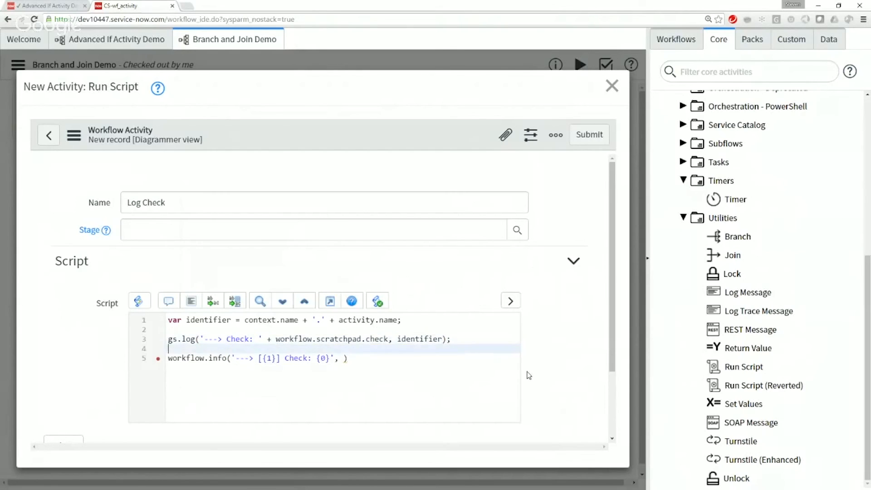
{"action": "key", "text": "ctrl+v"}
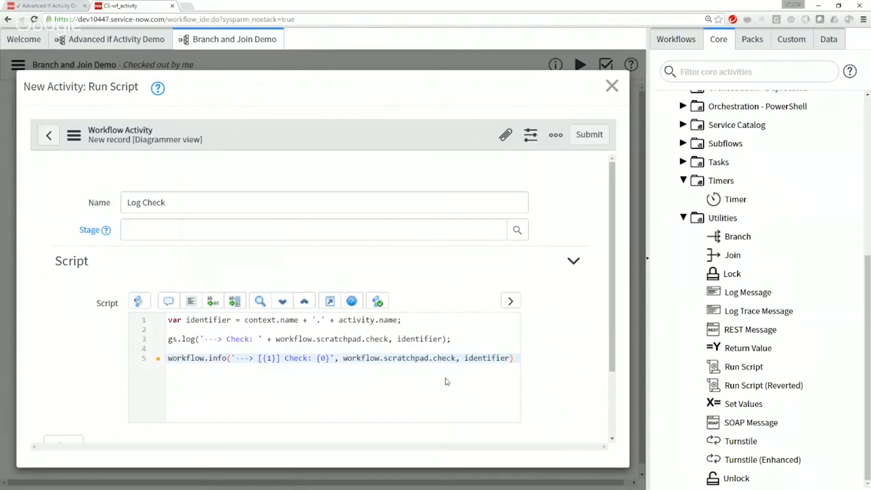
{"action": "left_click_drag", "start_coordinate": [276, 358], "coordinate": [263, 358]}
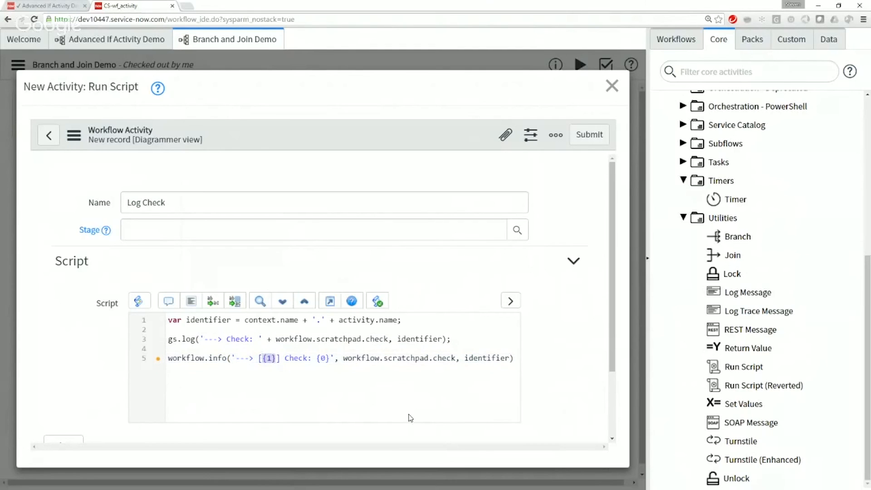
{"action": "left_click_drag", "start_coordinate": [317, 358], "coordinate": [329, 358]}
{"action": "left_click", "coordinate": [331, 375]}
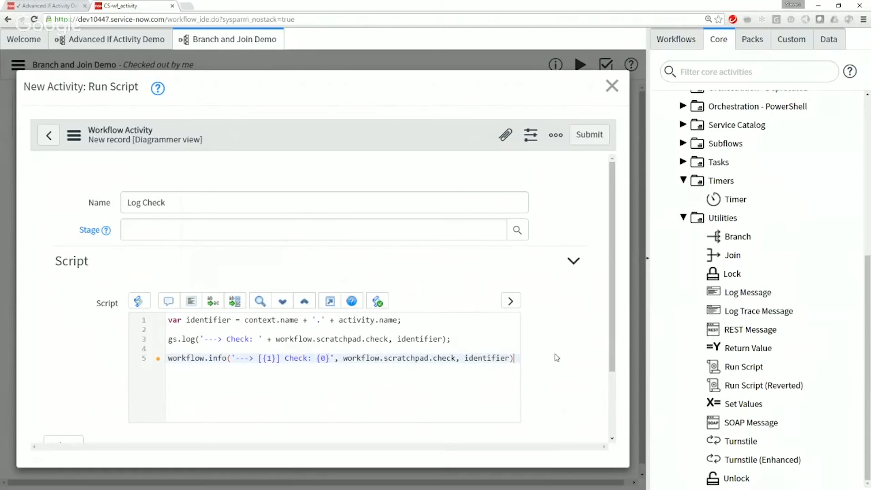
{"action": "type", "text": ";"}
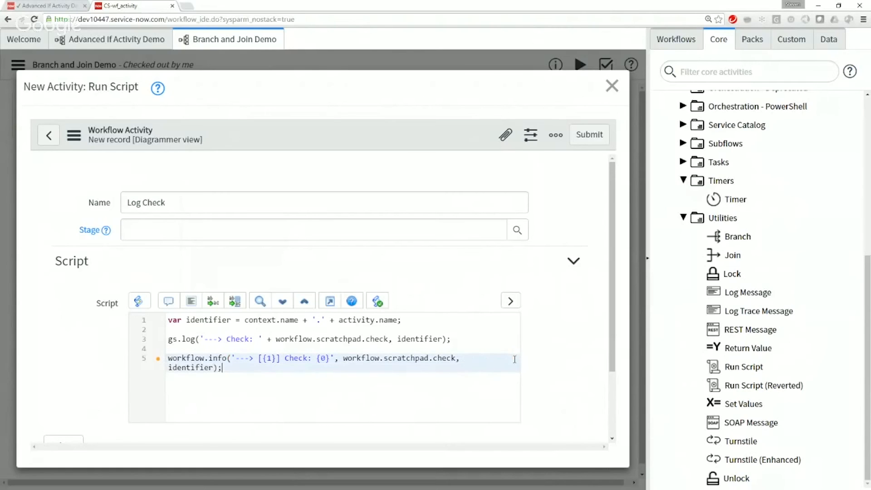
Step: Add an empty line at the end of the script and submit the Log Check activity
{"action": "key", "text": "Return"}
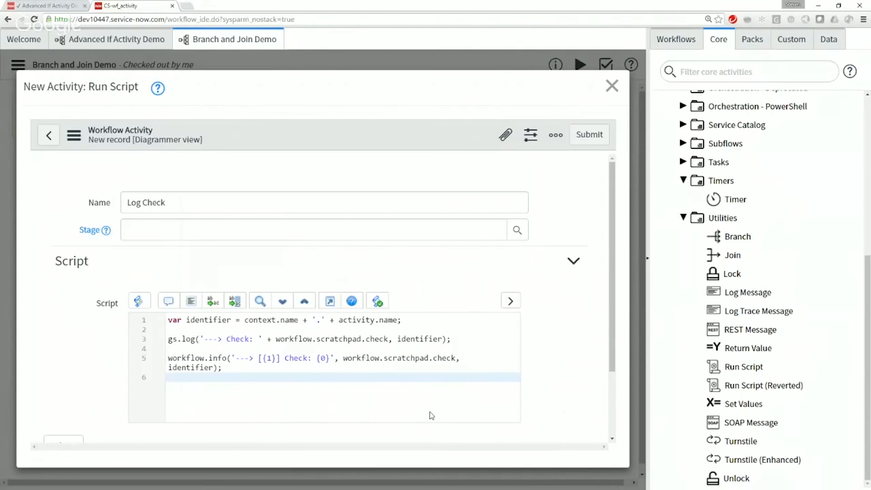
{"action": "left_click_drag", "start_coordinate": [229, 367], "coordinate": [156, 356]}
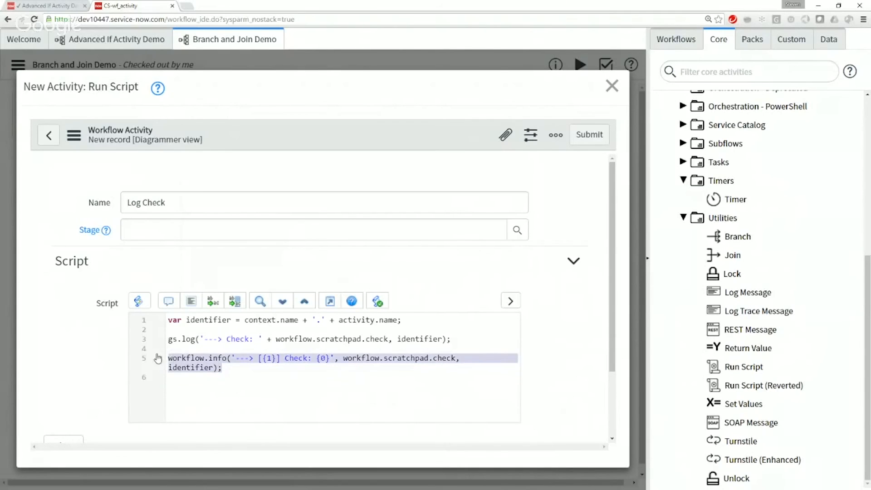
{"action": "left_click", "coordinate": [262, 389]}
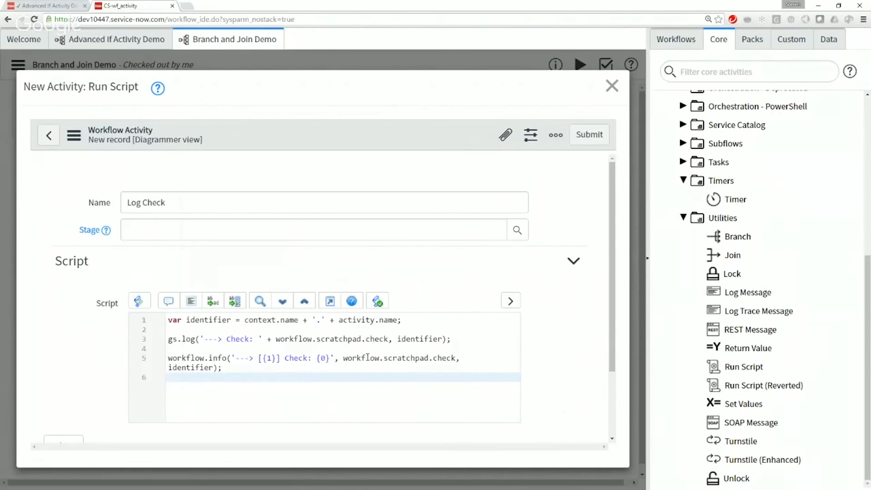
{"action": "left_click_drag", "start_coordinate": [167, 339], "coordinate": [247, 380]}
{"action": "scroll", "coordinate": [80, 410], "scroll_direction": "down", "scroll_amount": 2}
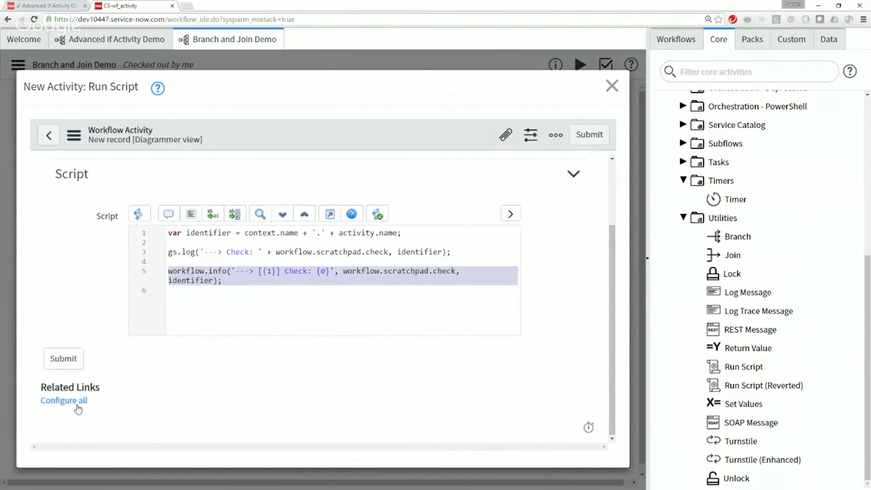
{"action": "left_click", "coordinate": [64, 358]}
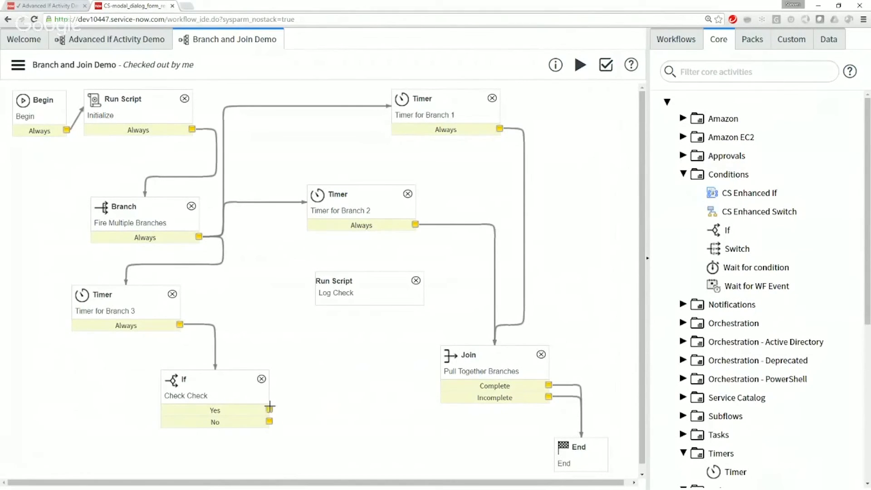
Step: Connect the Yes and No outputs of Check Check to Log Check, and Log Check's Always output to the Join
{"action": "left_click_drag", "start_coordinate": [268, 409], "coordinate": [324, 283]}
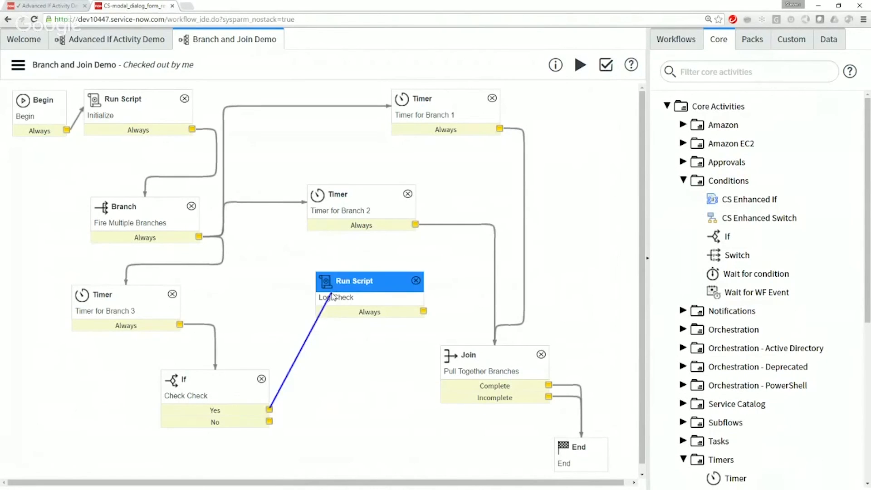
{"action": "left_click_drag", "start_coordinate": [269, 422], "coordinate": [354, 286]}
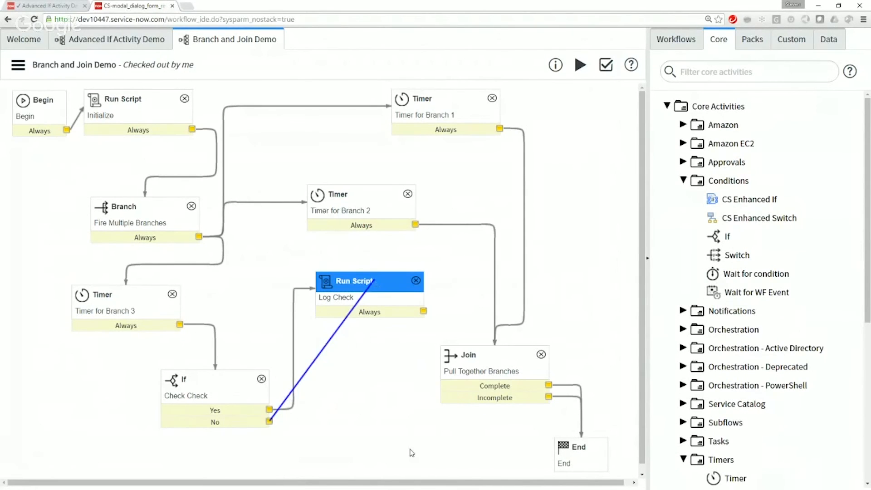
{"action": "left_click_drag", "start_coordinate": [423, 311], "coordinate": [482, 366]}
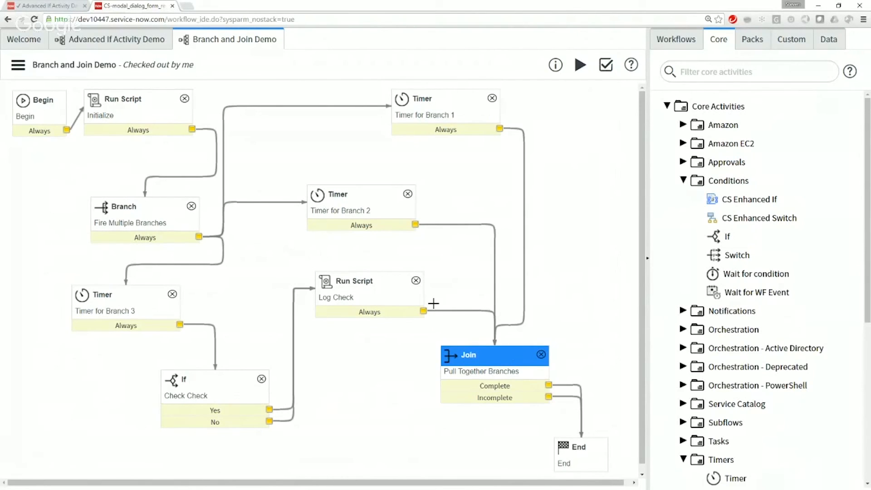
{"action": "left_click", "coordinate": [287, 412]}
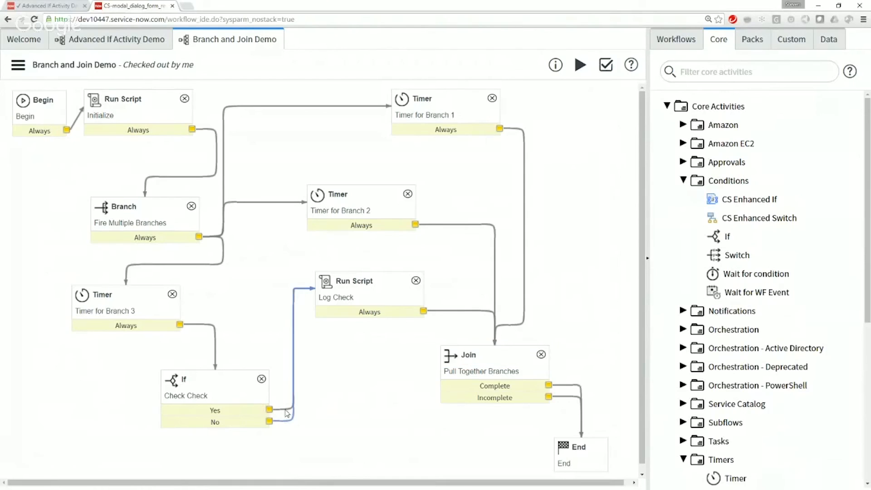
Step: Start a run of the Branch and Join Demo workflow
{"action": "left_click", "coordinate": [326, 280]}
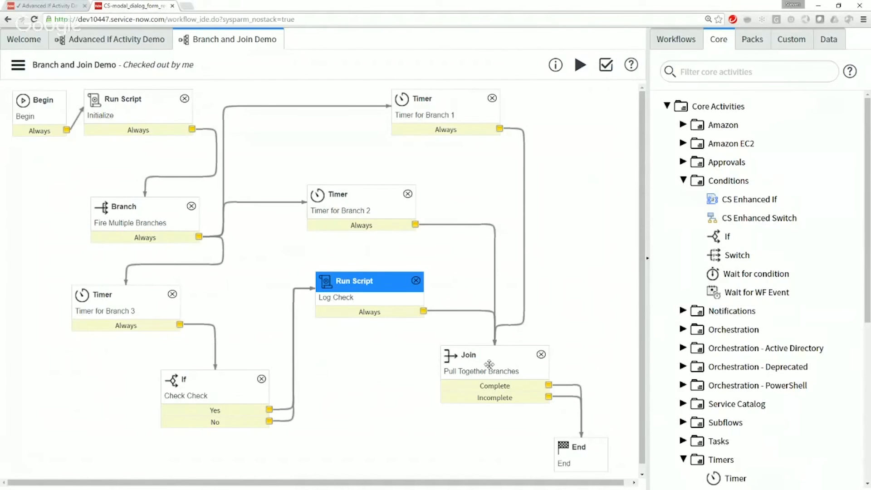
{"action": "left_click", "coordinate": [580, 67]}
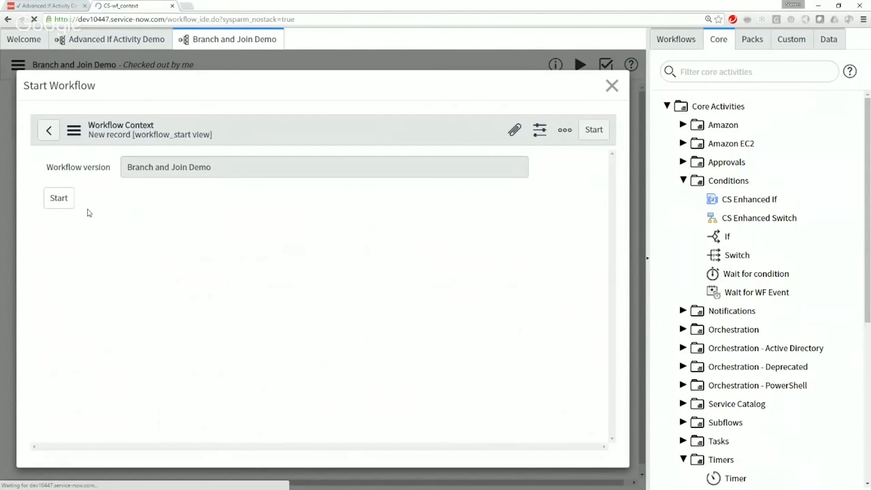
{"action": "left_click", "coordinate": [57, 199]}
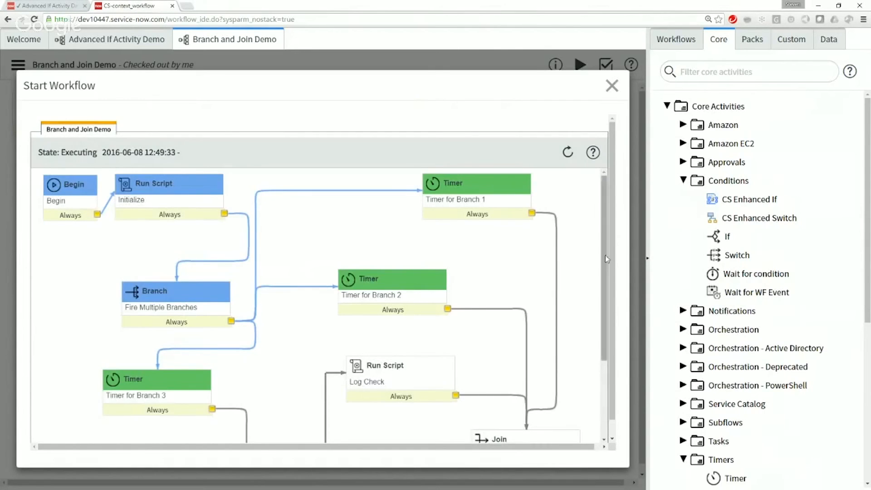
Step: Refresh the execution diagram repeatedly to follow the timer branches through Check Check and Log Check to the Join
{"action": "mouse_move", "coordinate": [605, 258]}
{"action": "left_mouse_down"}
{"action": "mouse_move", "coordinate": [605, 305]}
{"action": "mouse_move", "coordinate": [613, 248]}
{"action": "left_mouse_up"}
{"action": "left_click", "coordinate": [572, 153]}
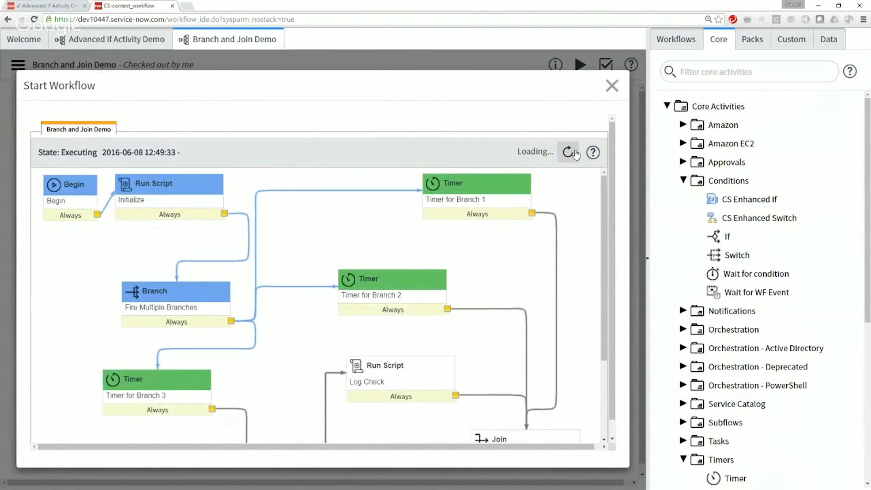
{"action": "scroll", "coordinate": [579, 202], "scroll_direction": "down", "scroll_amount": 3}
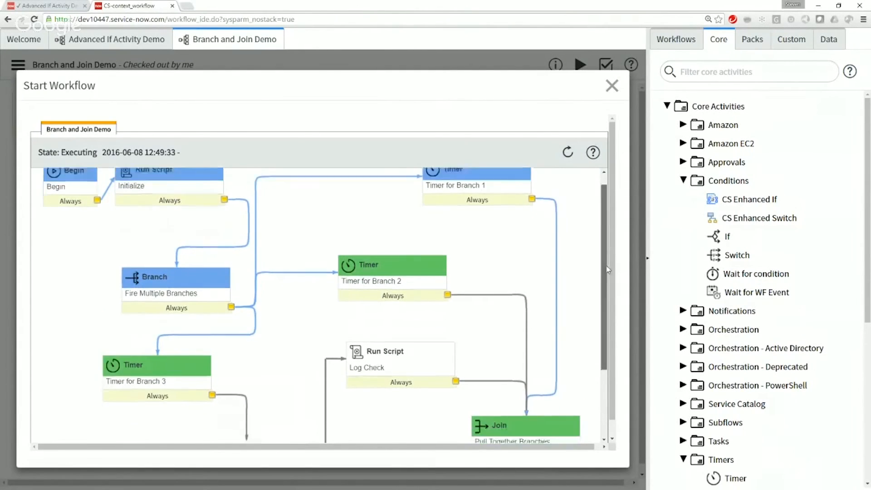
{"action": "left_click", "coordinate": [563, 161]}
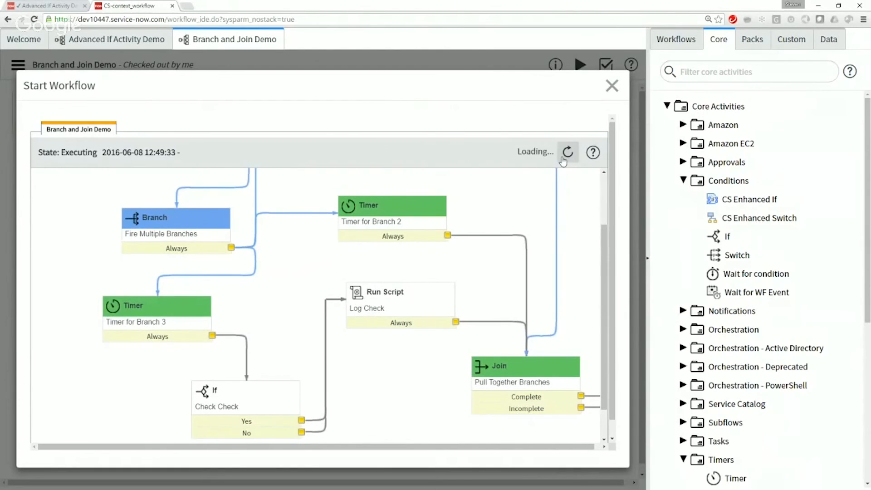
{"action": "left_click", "coordinate": [563, 161]}
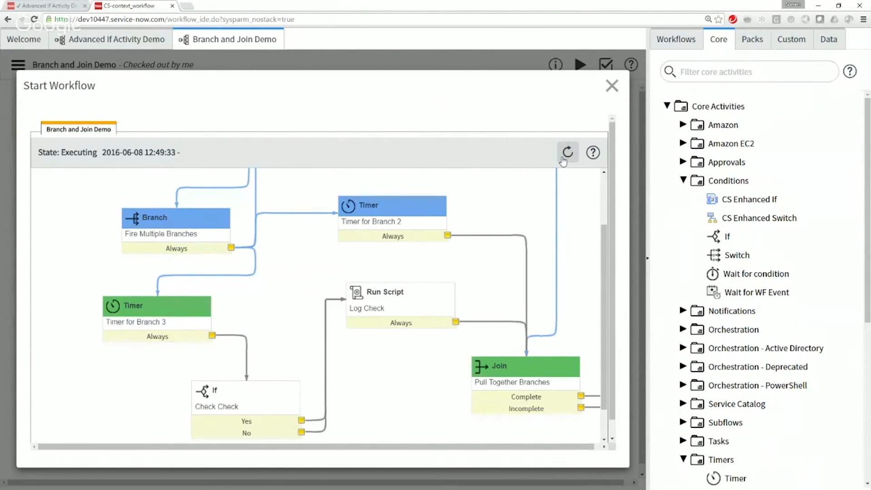
{"action": "left_click", "coordinate": [562, 161]}
{"action": "left_click", "coordinate": [562, 162]}
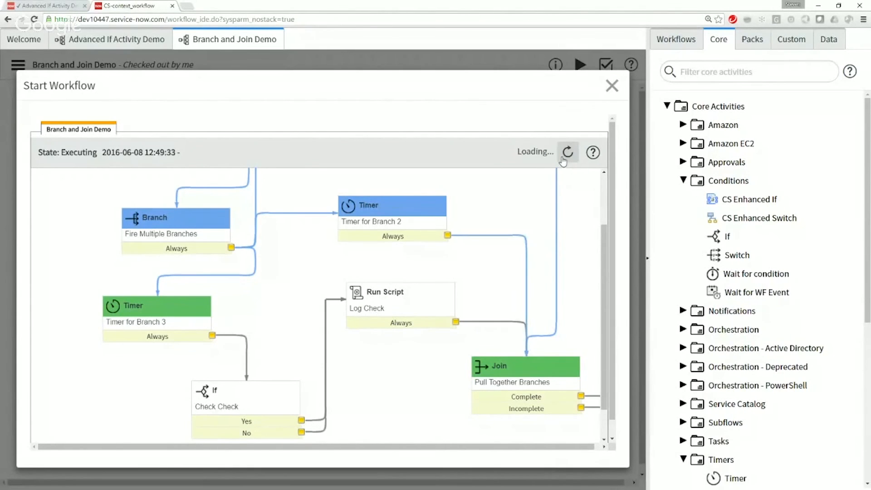
{"action": "left_click", "coordinate": [563, 161]}
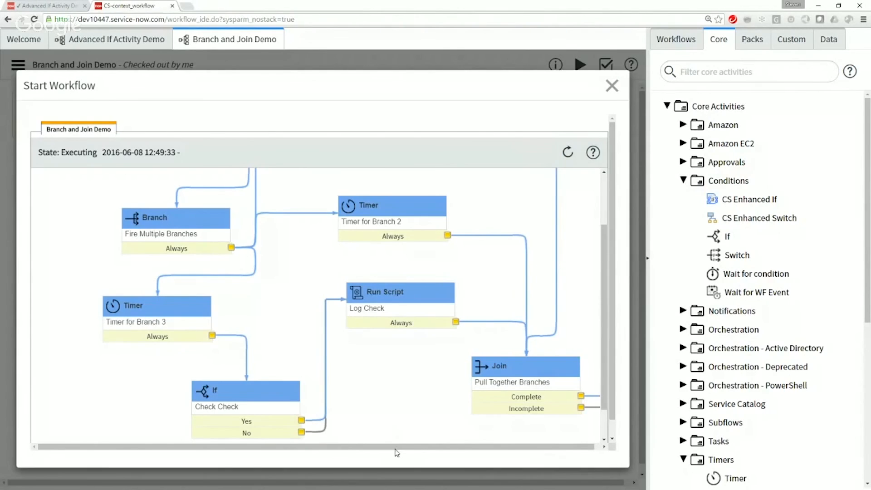
Step: Examine the executed path through the Join to the End activity, and close the Start Workflow dialog
{"action": "left_click_drag", "start_coordinate": [398, 451], "coordinate": [405, 450]}
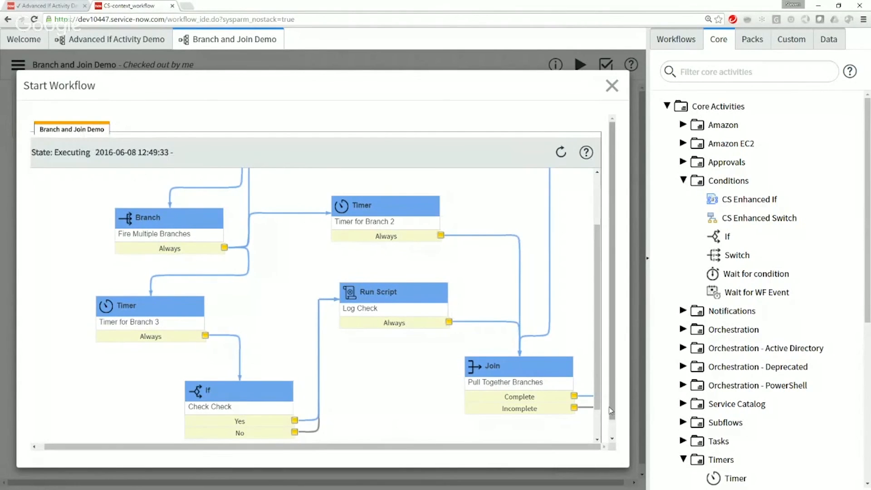
{"action": "scroll", "coordinate": [615, 413], "scroll_direction": "down", "scroll_amount": 1}
{"action": "scroll", "coordinate": [613, 442], "scroll_direction": "up", "scroll_amount": 1}
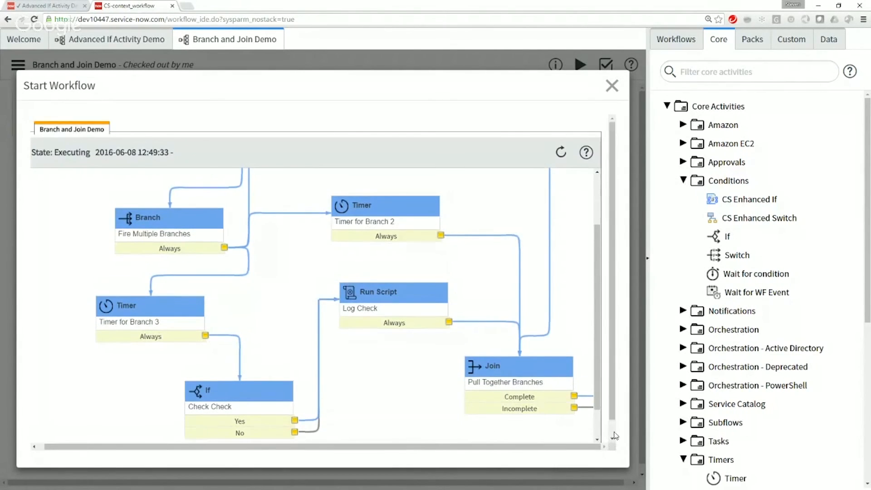
{"action": "scroll", "coordinate": [614, 437], "scroll_direction": "down", "scroll_amount": 1}
{"action": "left_click_drag", "start_coordinate": [543, 429], "coordinate": [601, 432]}
{"action": "scroll", "coordinate": [603, 379], "scroll_direction": "down", "scroll_amount": 2}
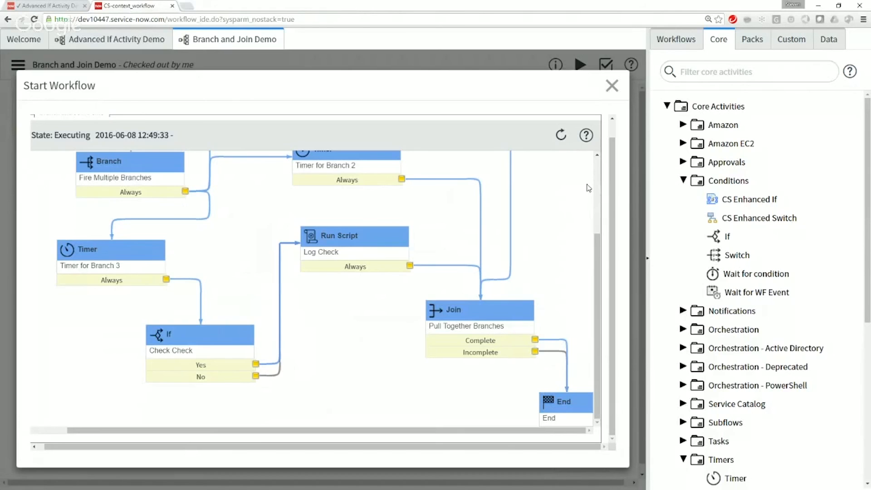
{"action": "scroll", "coordinate": [597, 182], "scroll_direction": "up", "scroll_amount": 3}
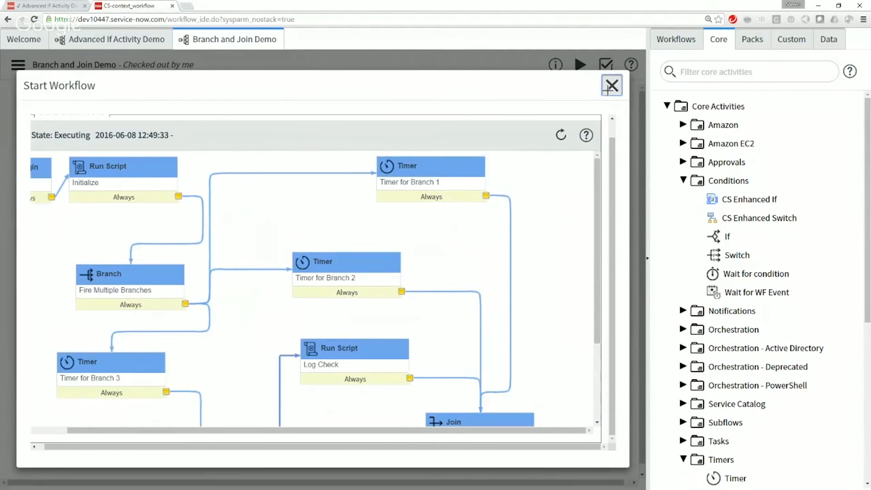
{"action": "left_click", "coordinate": [612, 85]}
Step: In the ServiceNow main browser tab, list all workflow contexts and open the most recently started Branch and Join Demo context
{"action": "left_click", "coordinate": [68, 5]}
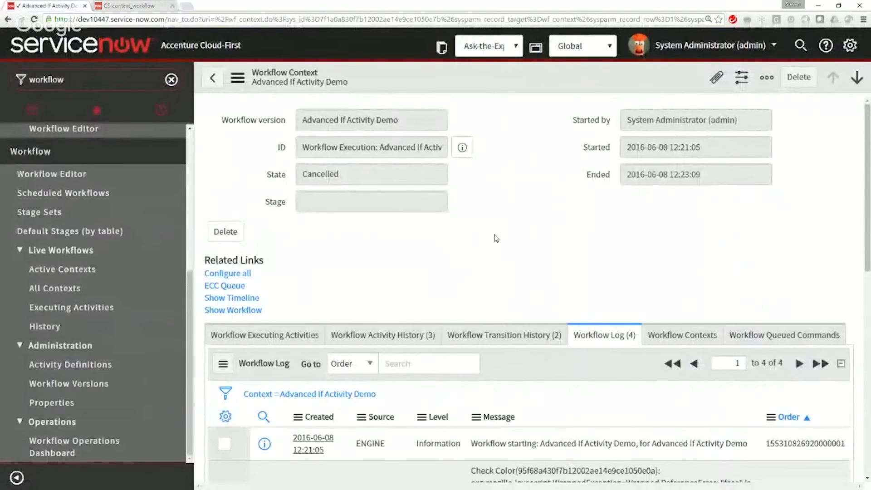
{"action": "left_click", "coordinate": [79, 295]}
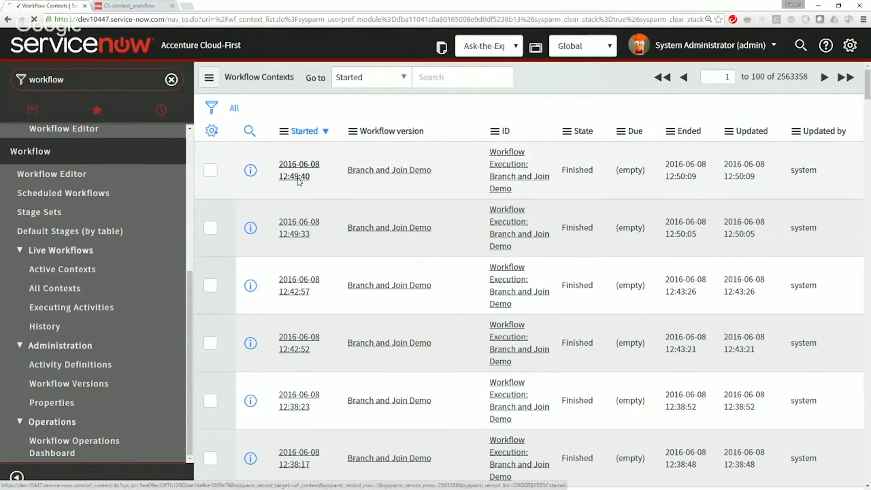
{"action": "left_click", "coordinate": [297, 176]}
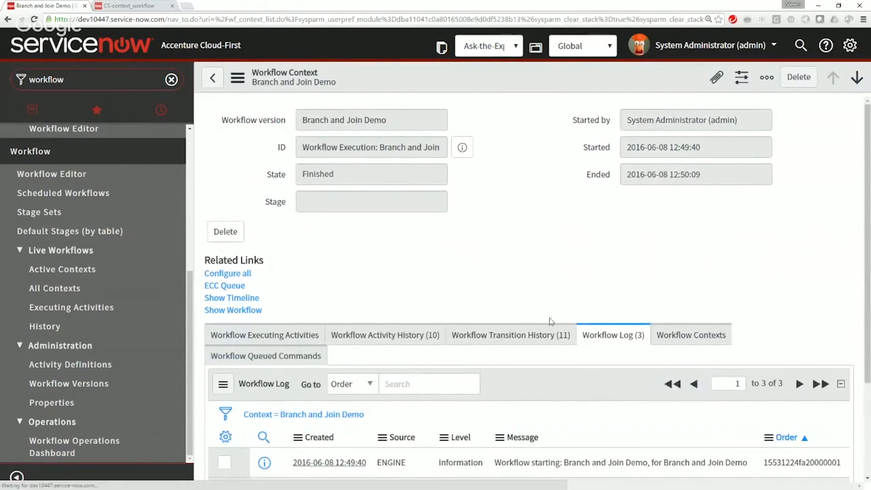
Step: Examine the Log Check activity's message in the context's Workflow Log, including the {1} identifier placeholder
{"action": "scroll", "coordinate": [550, 320], "scroll_direction": "down", "scroll_amount": 3}
{"action": "left_click_drag", "start_coordinate": [580, 352], "coordinate": [507, 351]}
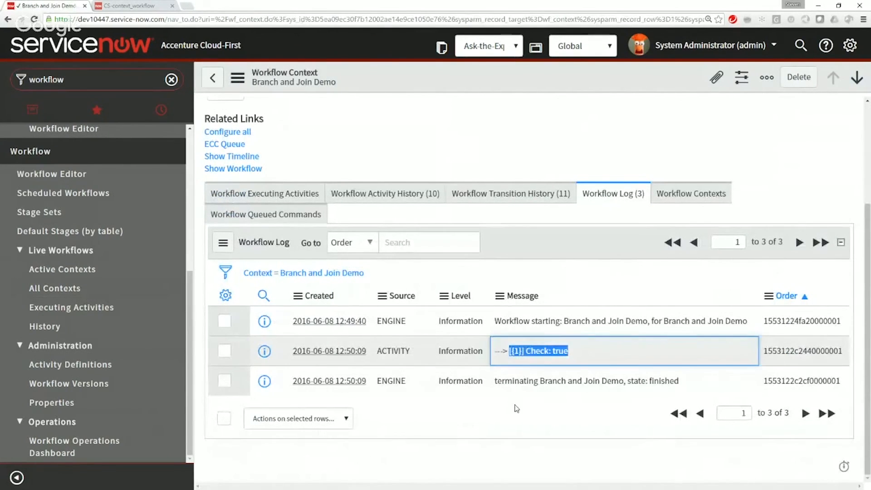
{"action": "left_click", "coordinate": [515, 405]}
{"action": "left_click_drag", "start_coordinate": [522, 351], "coordinate": [511, 352]}
{"action": "left_click", "coordinate": [519, 407]}
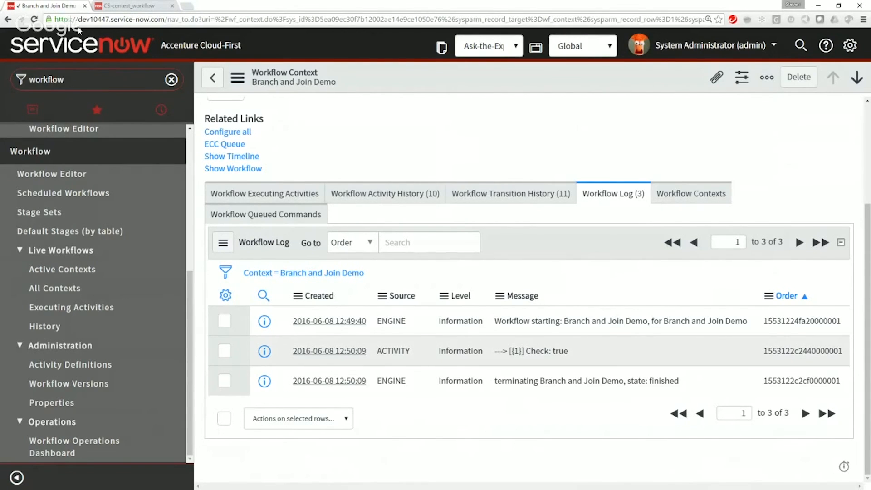
Step: Filter the application navigator by "system logs" and open the list of all System Log entries
{"action": "left_click", "coordinate": [71, 81]}
{"action": "type", "text": "system logs"}
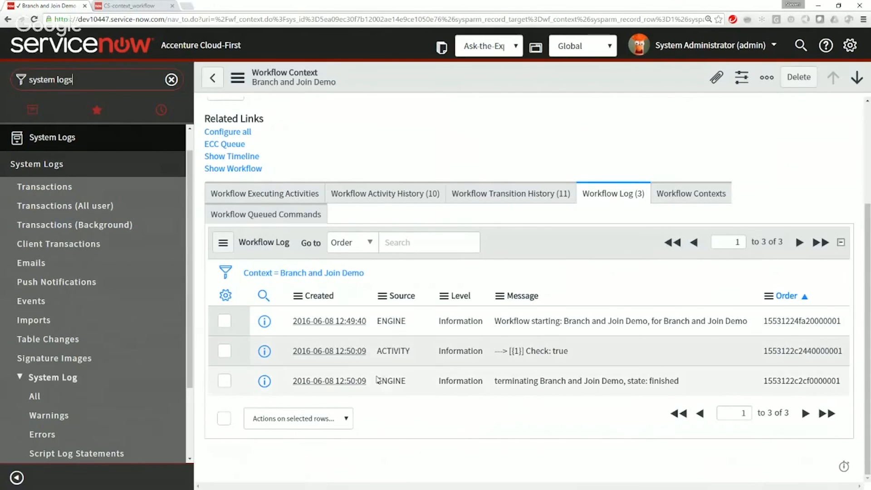
{"action": "left_click", "coordinate": [38, 396]}
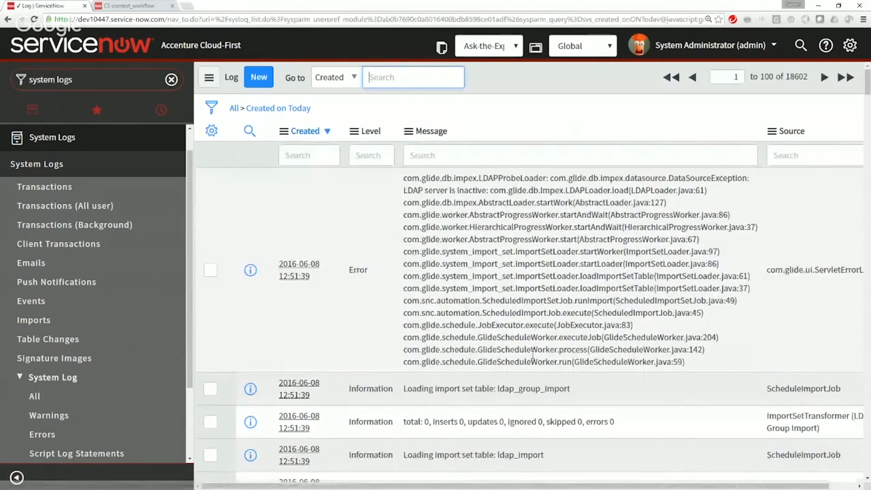
Step: Filter the system log entries to messages starting with "--->"
{"action": "scroll", "coordinate": [533, 357], "scroll_direction": "down", "scroll_amount": 2}
{"action": "scroll", "coordinate": [533, 357], "scroll_direction": "down", "scroll_amount": 10}
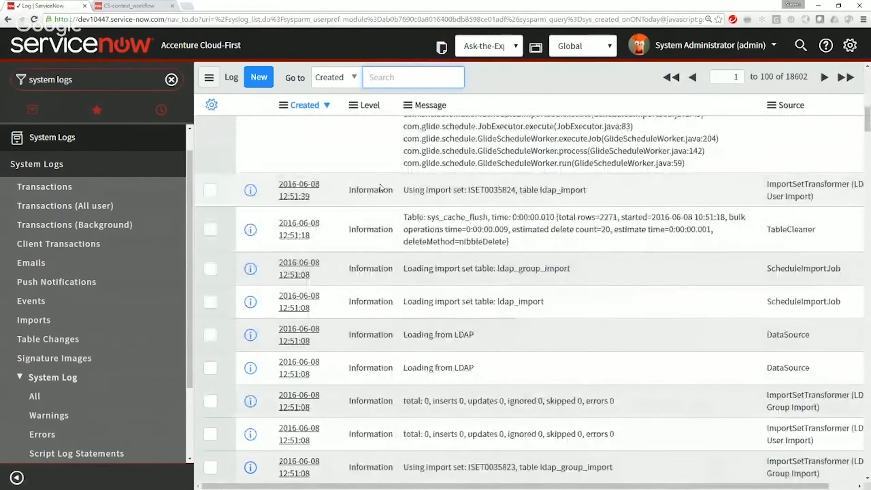
{"action": "scroll", "coordinate": [395, 227], "scroll_direction": "up", "scroll_amount": 10}
{"action": "scroll", "coordinate": [388, 236], "scroll_direction": "up", "scroll_amount": 2}
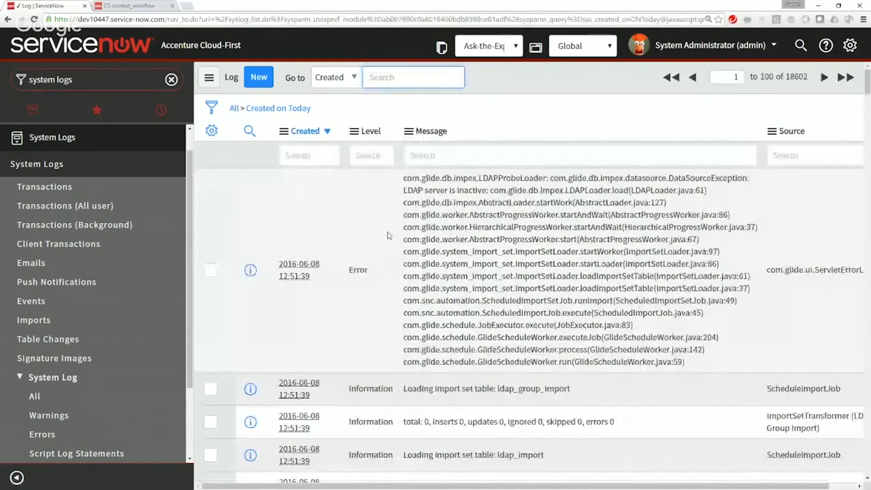
{"action": "left_click", "coordinate": [787, 156]}
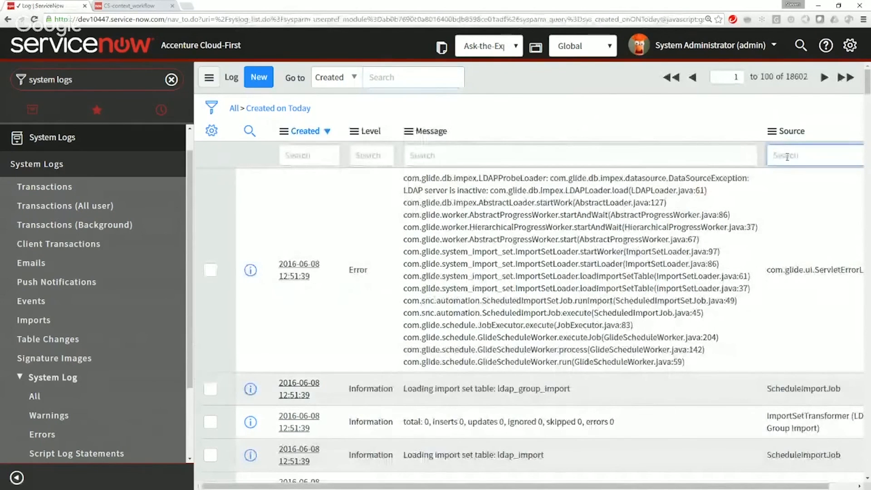
{"action": "left_click", "coordinate": [627, 154]}
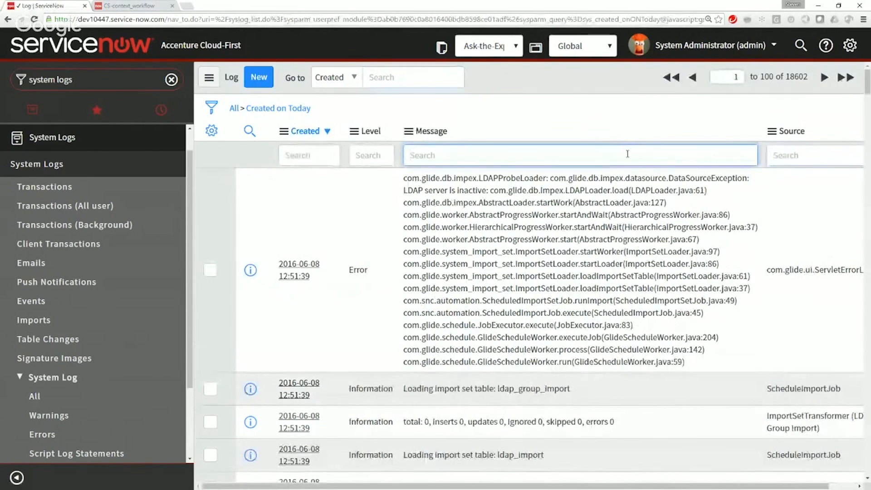
{"action": "type", "text": "*->"}
{"action": "key", "text": "Return"}
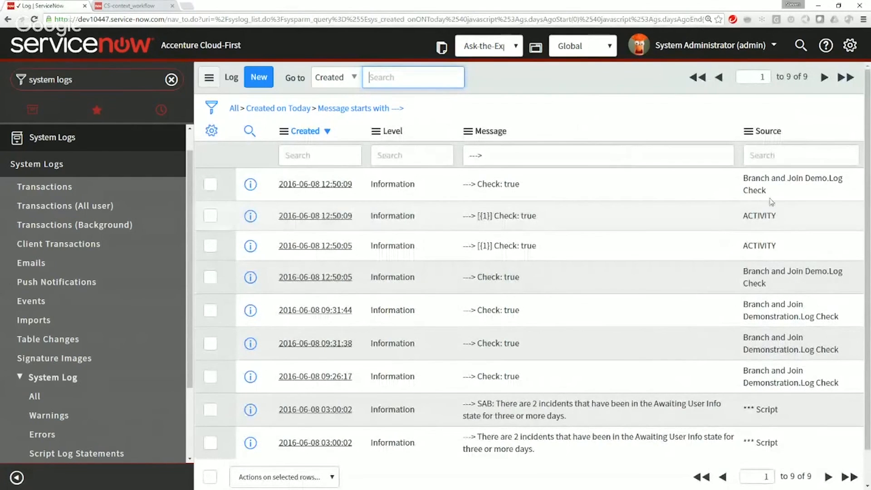
Step: Compare the message and source of the newest gs.log entry with those of the workflow.info entry
{"action": "left_click_drag", "start_coordinate": [765, 190], "coordinate": [736, 177]}
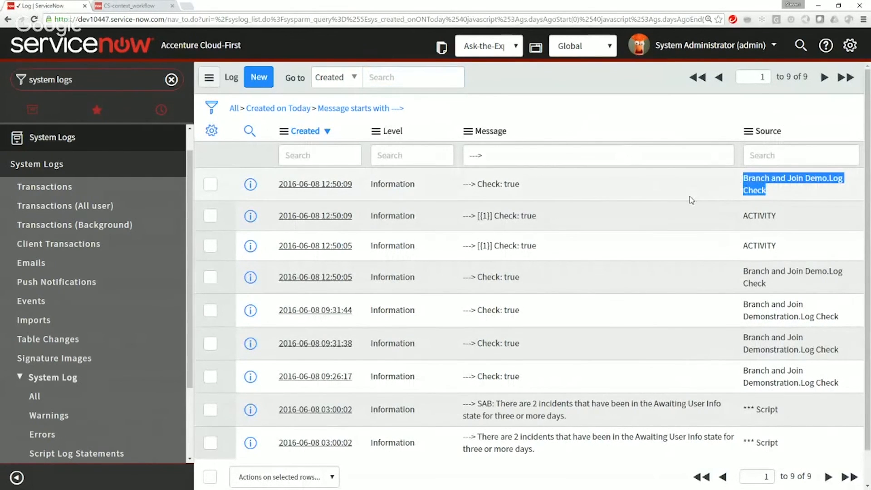
{"action": "left_click", "coordinate": [800, 193]}
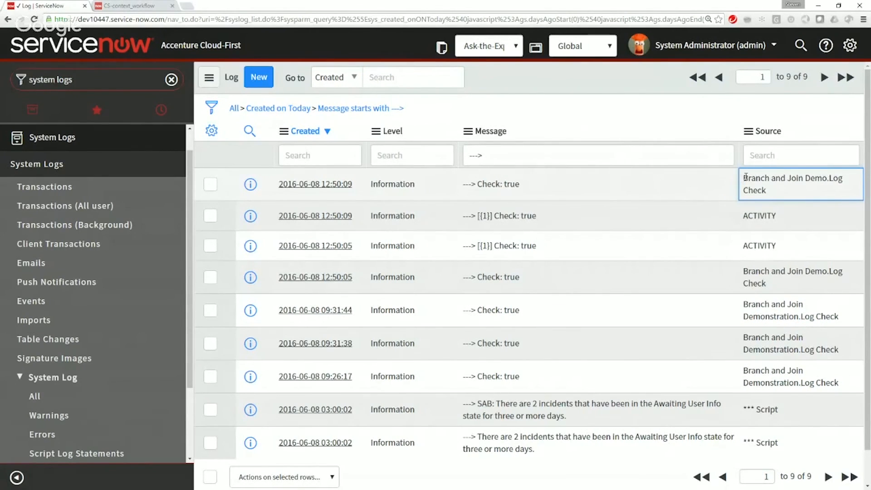
{"action": "double_click", "coordinate": [517, 184]}
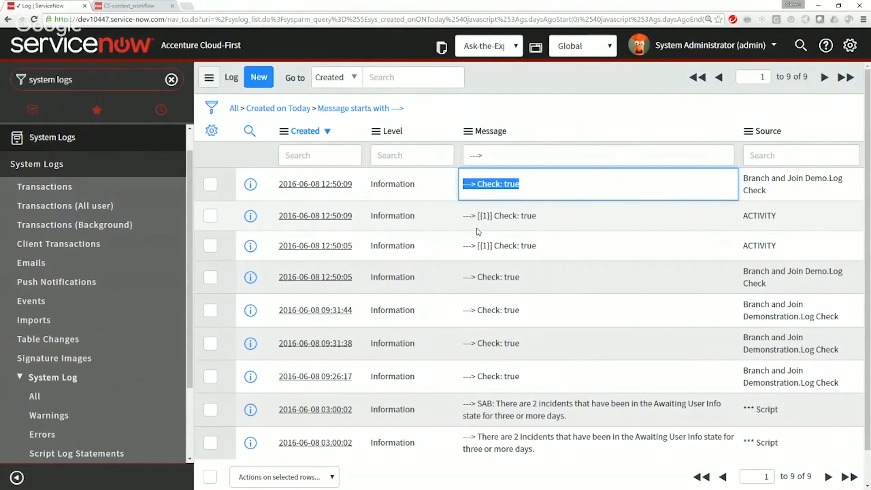
{"action": "left_click", "coordinate": [805, 220]}
{"action": "left_click_drag", "start_coordinate": [536, 216], "coordinate": [462, 216]}
{"action": "double_click", "coordinate": [700, 216]}
{"action": "left_click_drag", "start_coordinate": [789, 217], "coordinate": [735, 215]}
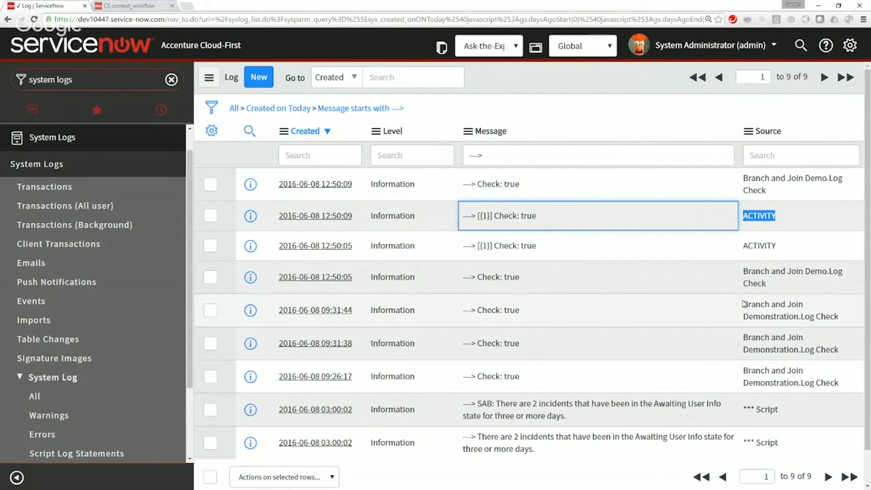
{"action": "left_click_drag", "start_coordinate": [780, 194], "coordinate": [740, 177]}
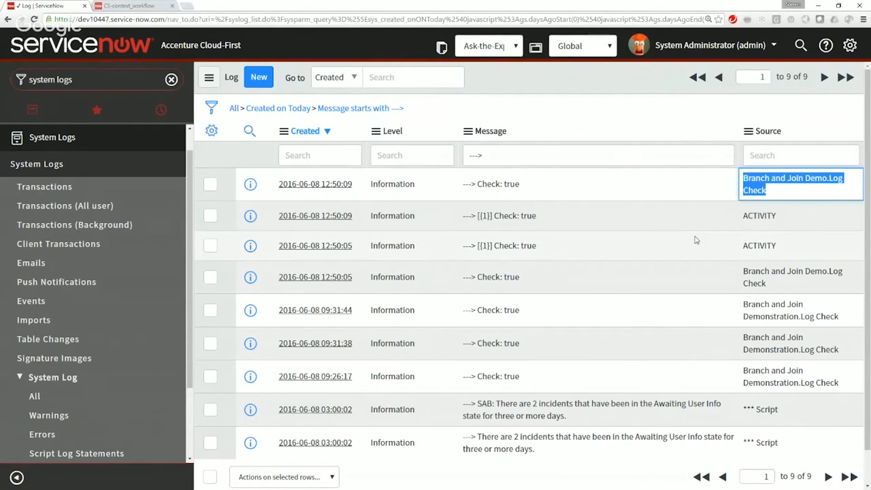
Step: In the workflow editor's Log Check script, enclose the workflow.info parameters workflow.scratchpad.check, identifier in square brackets as an array
{"action": "left_click", "coordinate": [130, 6]}
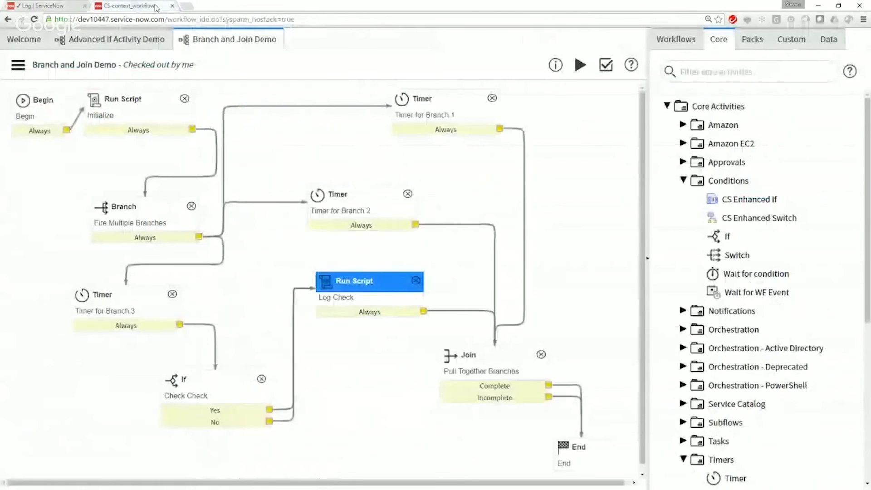
{"action": "double_click", "coordinate": [363, 312]}
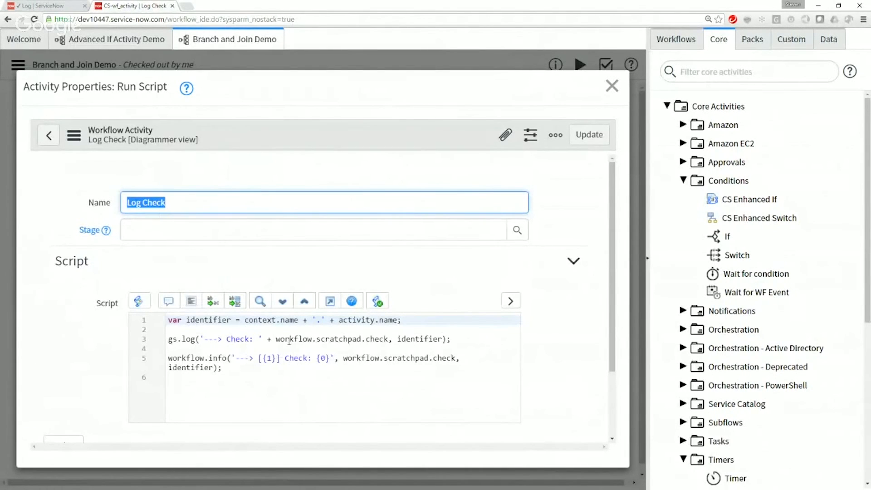
{"action": "left_click", "coordinate": [337, 357]}
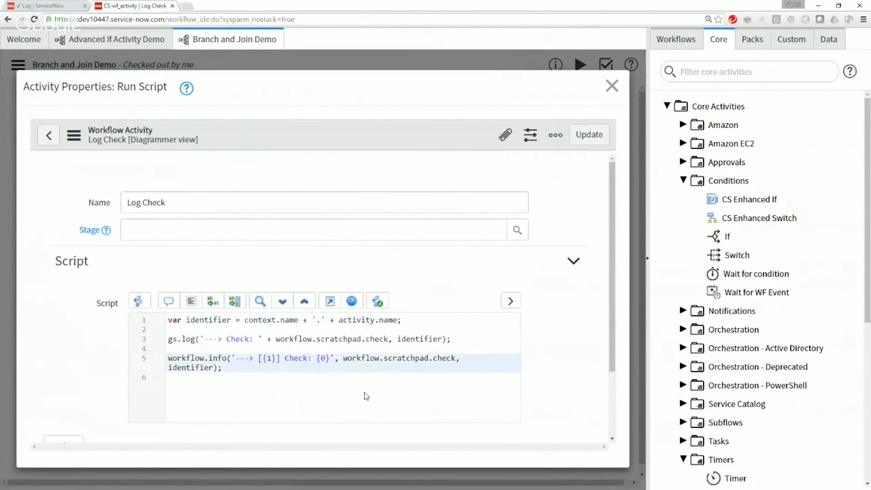
{"action": "type", "text": "[{1}"}
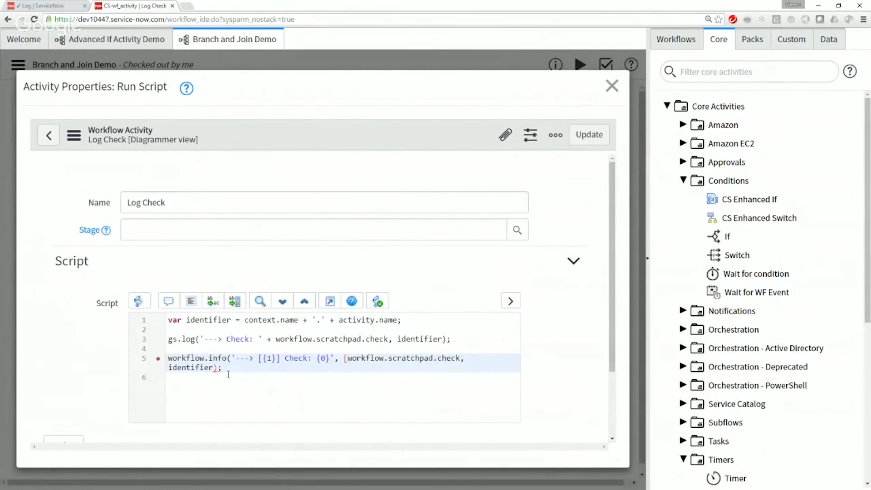
{"action": "type", "text": "]"}
{"action": "left_click", "coordinate": [270, 408]}
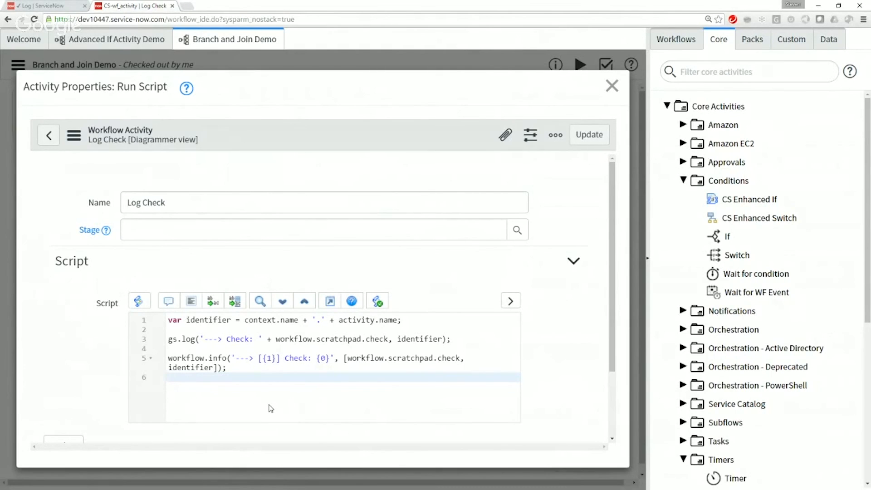
Step: Save the edited Log Check script activity
{"action": "left_click_drag", "start_coordinate": [459, 359], "coordinate": [348, 359]}
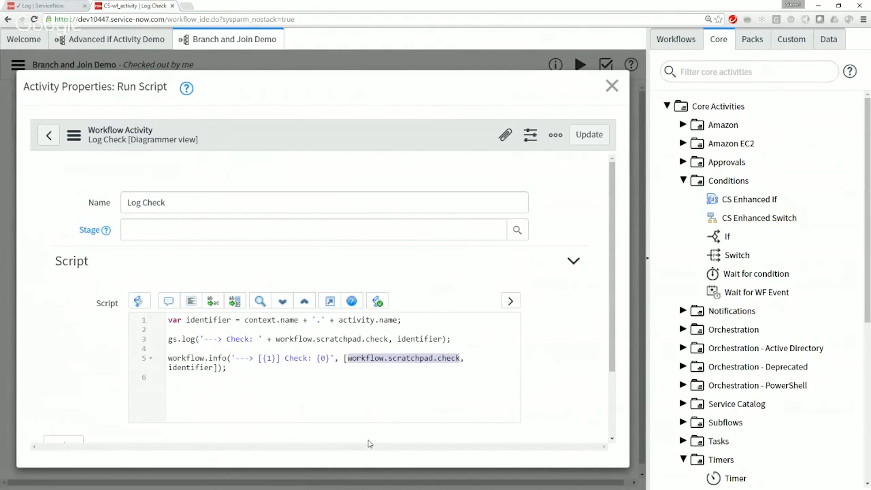
{"action": "left_click", "coordinate": [605, 139]}
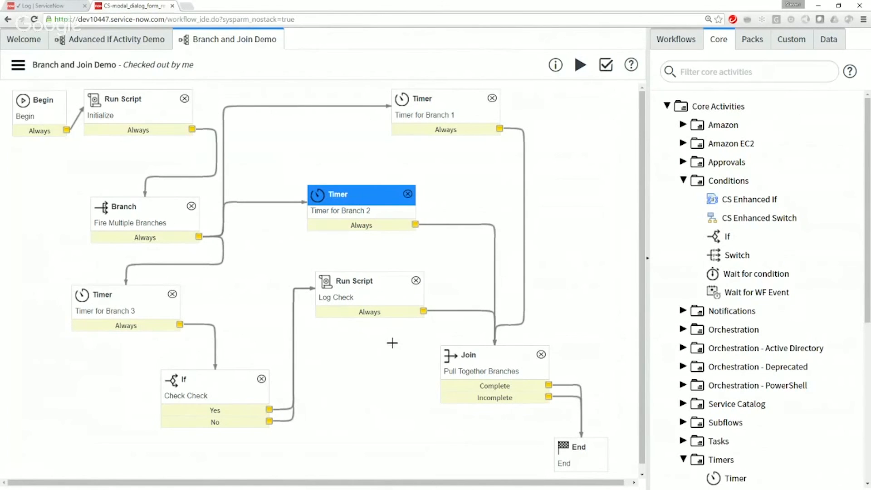
Step: Spread out Log Check and Timer for Branch 2, and reroute that timer's Always transition from the Join to Log Check
{"action": "left_click_drag", "start_coordinate": [387, 277], "coordinate": [626, 188]}
{"action": "left_click_drag", "start_coordinate": [352, 199], "coordinate": [329, 155]}
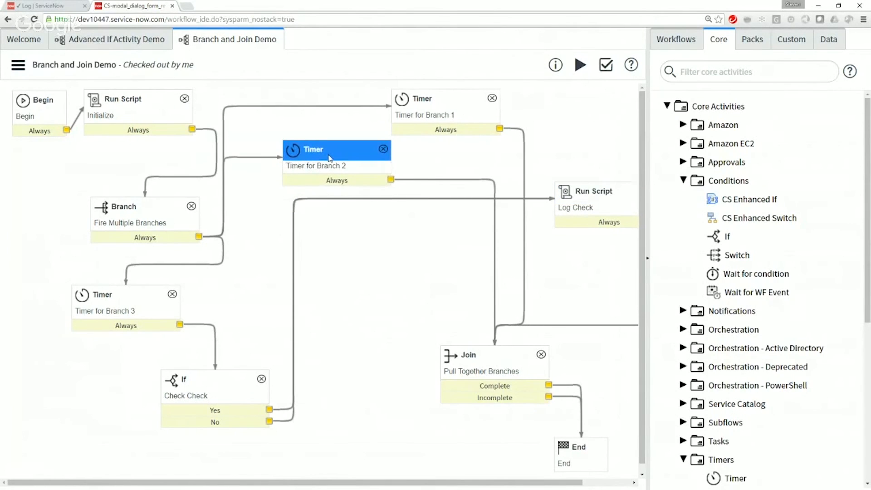
{"action": "left_click", "coordinate": [413, 180]}
{"action": "key", "text": "Delete"}
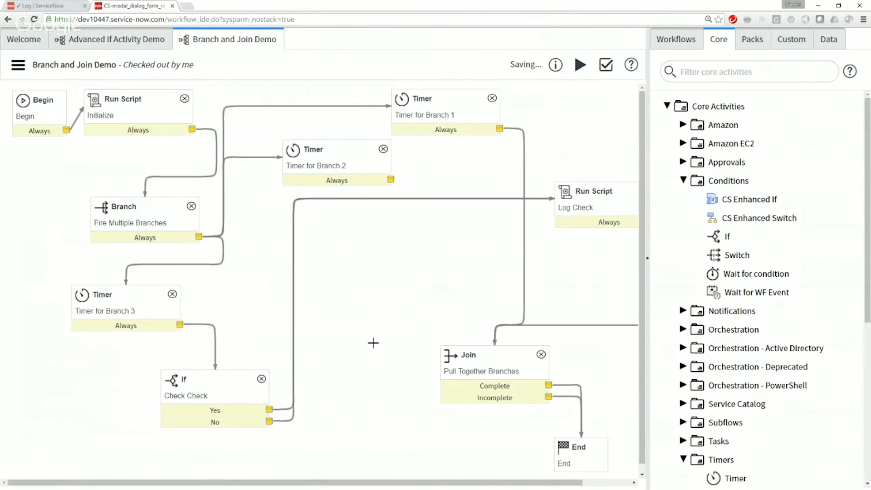
{"action": "left_click_drag", "start_coordinate": [442, 181], "coordinate": [589, 195]}
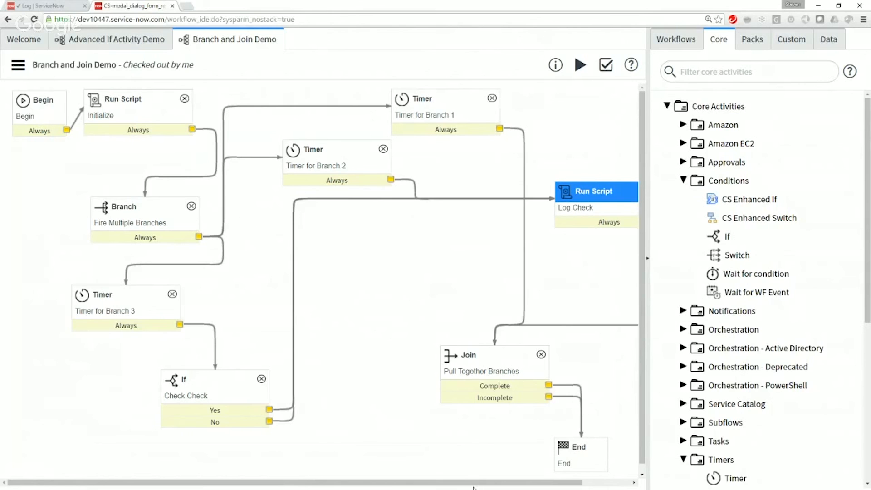
Step: Reroute the No exit of the Check Check If activity from Log Check to the Join, and move Check Check beside Timer for Branch 3
{"action": "left_click_drag", "start_coordinate": [476, 485], "coordinate": [563, 482]}
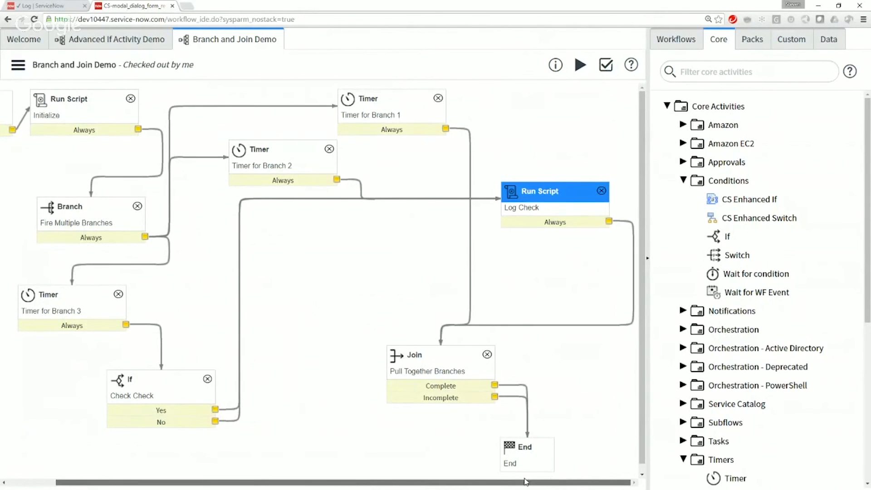
{"action": "left_click", "coordinate": [234, 421]}
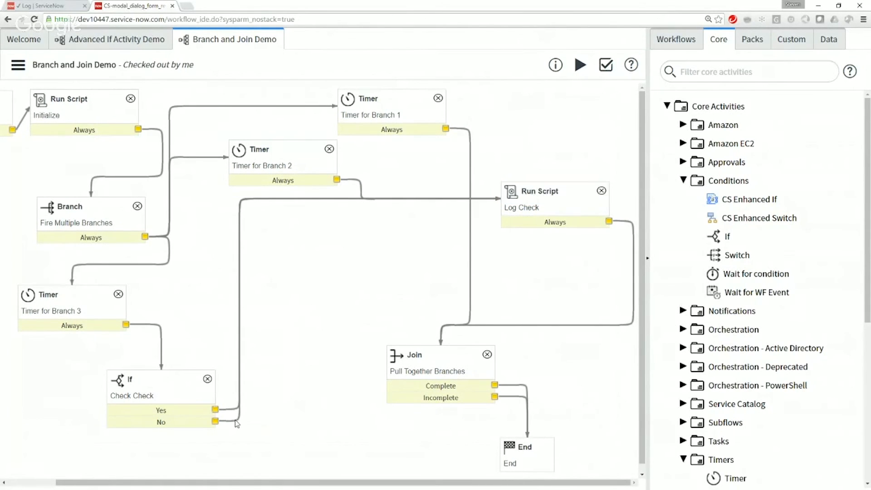
{"action": "key", "text": "Delete"}
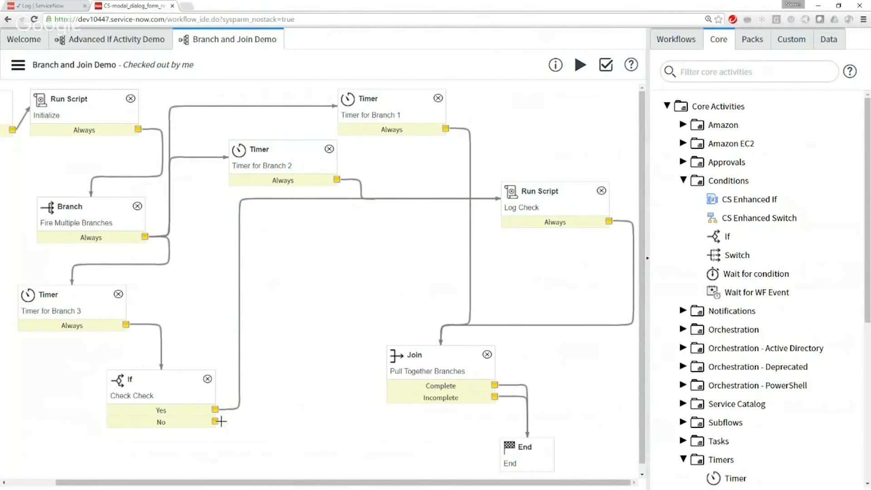
{"action": "left_click_drag", "start_coordinate": [215, 421], "coordinate": [473, 353]}
{"action": "left_click_drag", "start_coordinate": [172, 373], "coordinate": [227, 297]}
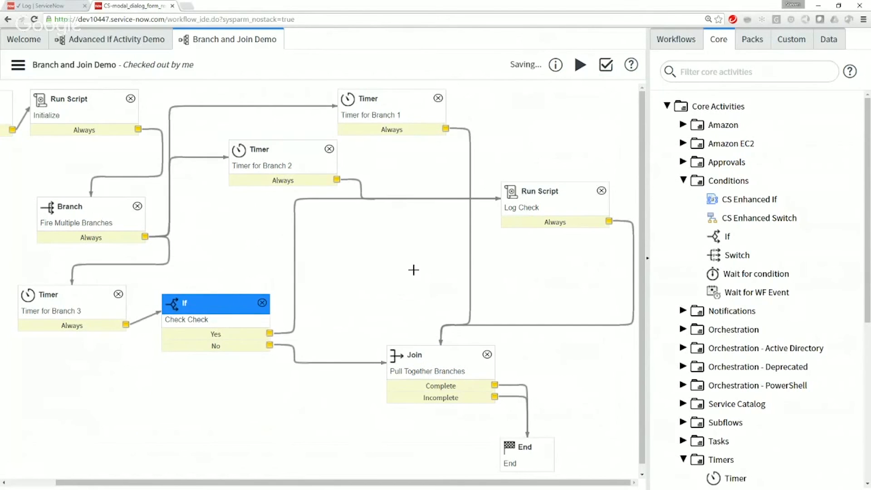
Step: Trace the paths from Timer for Branch 2 and Timer for Branch 3 through Check Check and Log Check to the Join
{"action": "left_click", "coordinate": [280, 154]}
{"action": "left_click", "coordinate": [537, 188]}
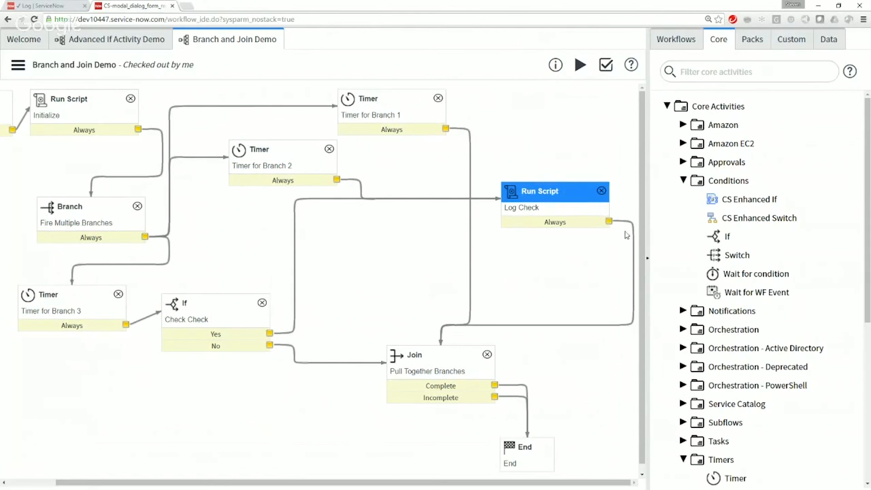
{"action": "left_click", "coordinate": [455, 354]}
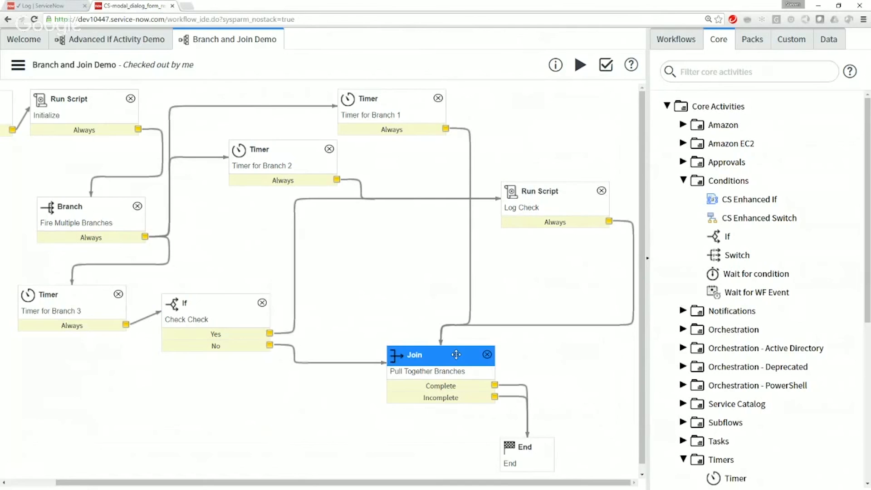
{"action": "left_click", "coordinate": [50, 294]}
{"action": "left_click", "coordinate": [182, 301]}
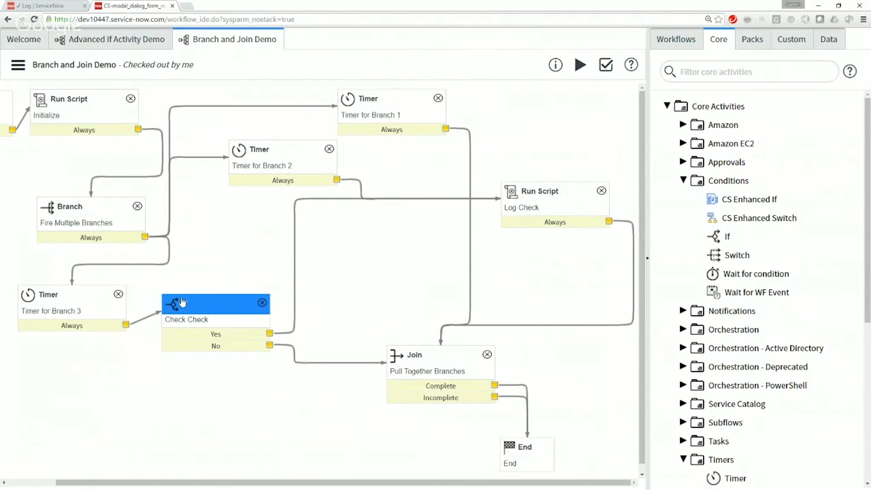
{"action": "left_click", "coordinate": [526, 191]}
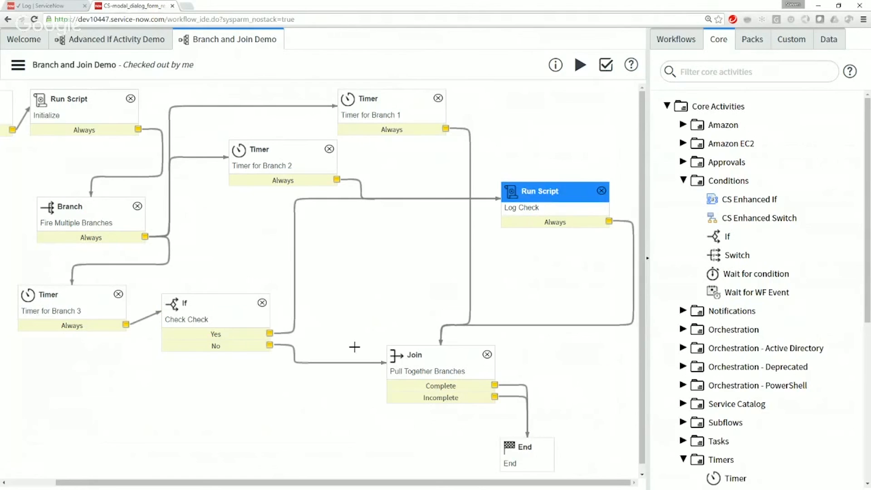
{"action": "left_click", "coordinate": [412, 354]}
{"action": "left_click", "coordinate": [195, 293]}
{"action": "left_click", "coordinate": [403, 359]}
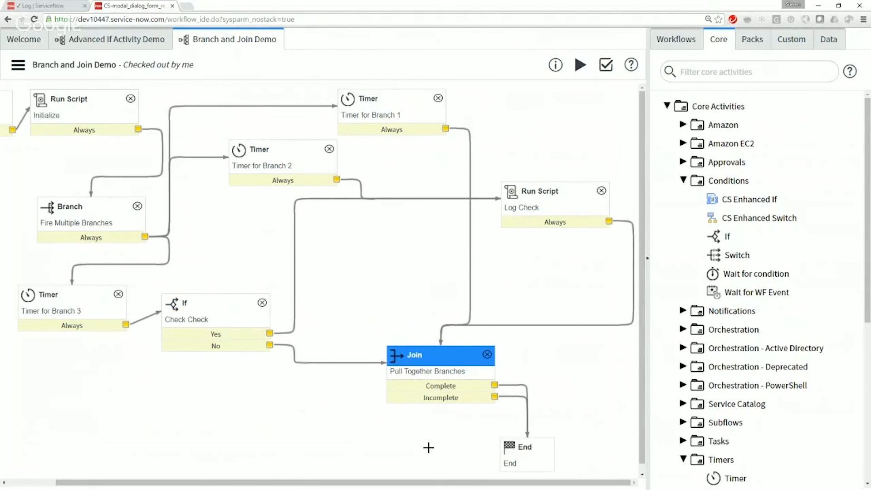
{"action": "left_click", "coordinate": [334, 362]}
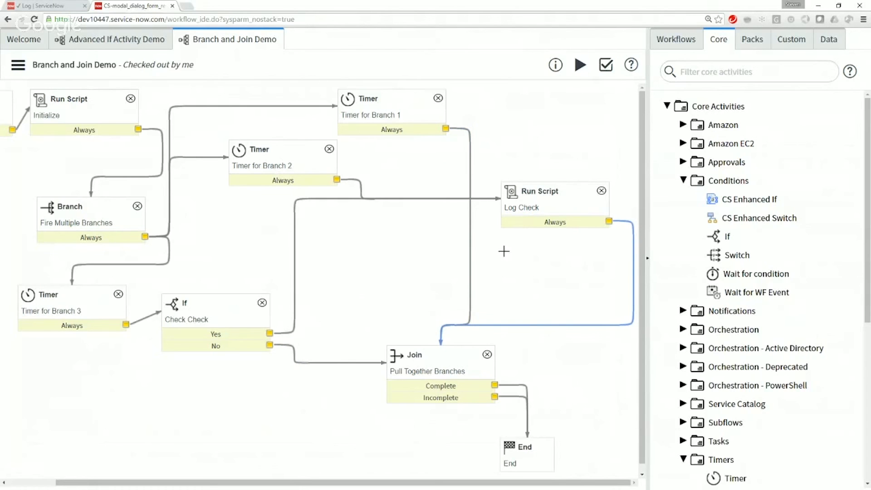
Step: Start a run of the Branch and Join Demo workflow
{"action": "left_click", "coordinate": [580, 65]}
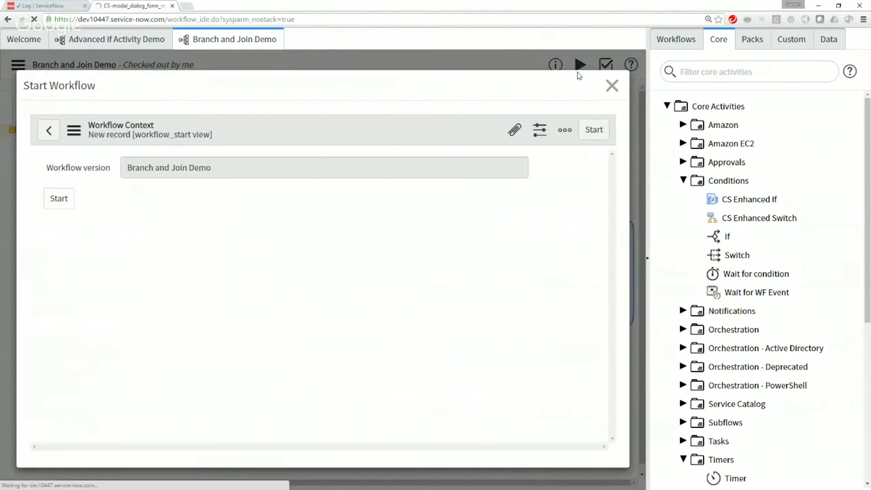
{"action": "left_click", "coordinate": [65, 203]}
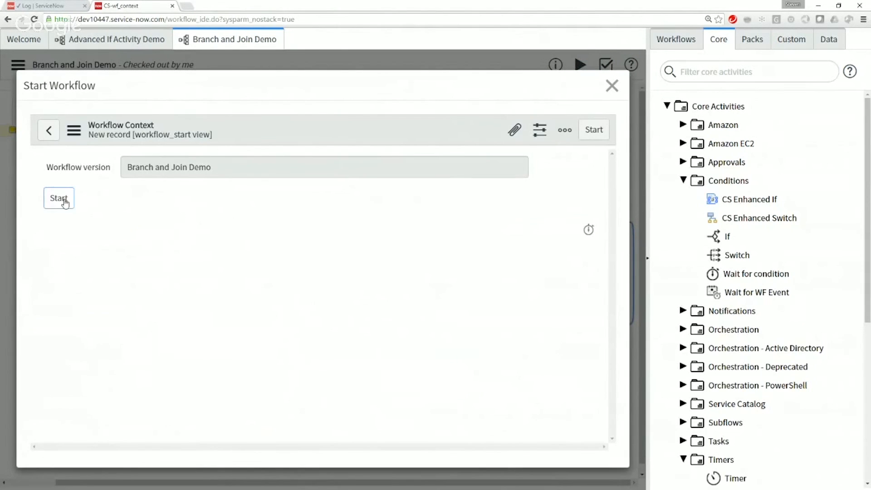
{"action": "left_click", "coordinate": [64, 203]}
{"action": "left_click", "coordinate": [65, 203]}
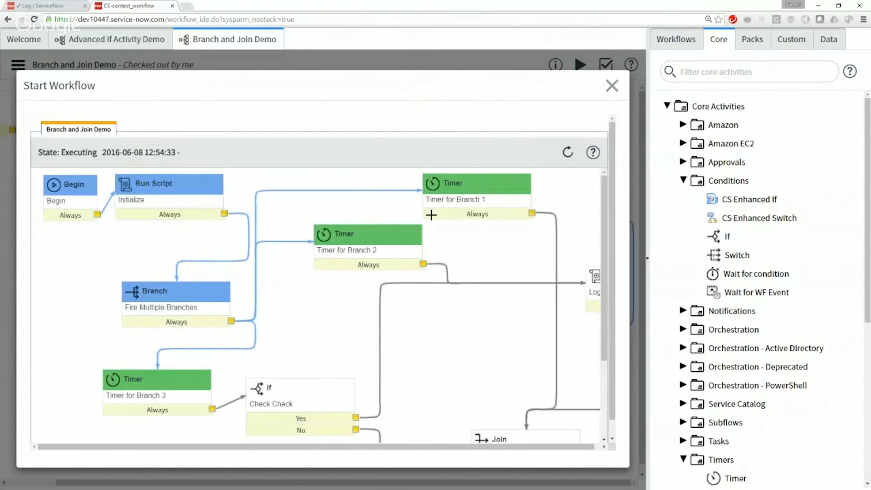
Step: Refresh the workflow run repeatedly to follow the three timer branches, and inspect the execution details of Log Check
{"action": "scroll", "coordinate": [613, 229], "scroll_direction": "down", "scroll_amount": 1}
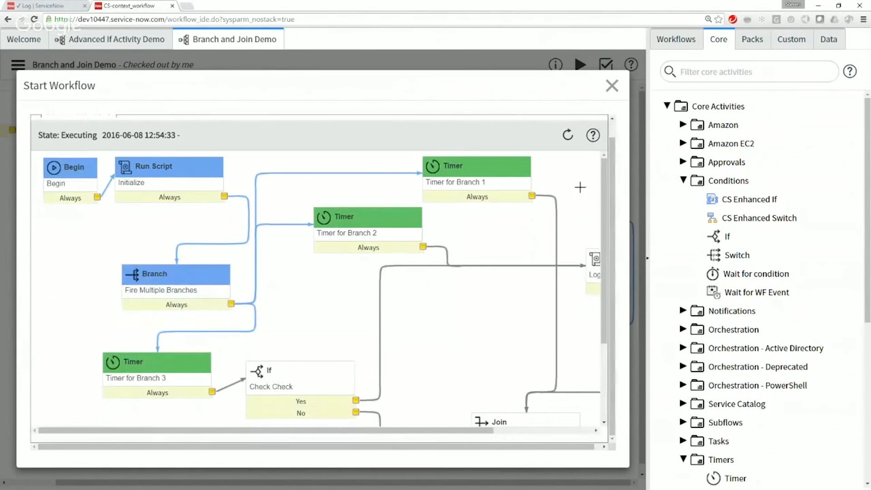
{"action": "left_click", "coordinate": [570, 138]}
{"action": "left_click", "coordinate": [570, 138]}
{"action": "left_click", "coordinate": [569, 138]}
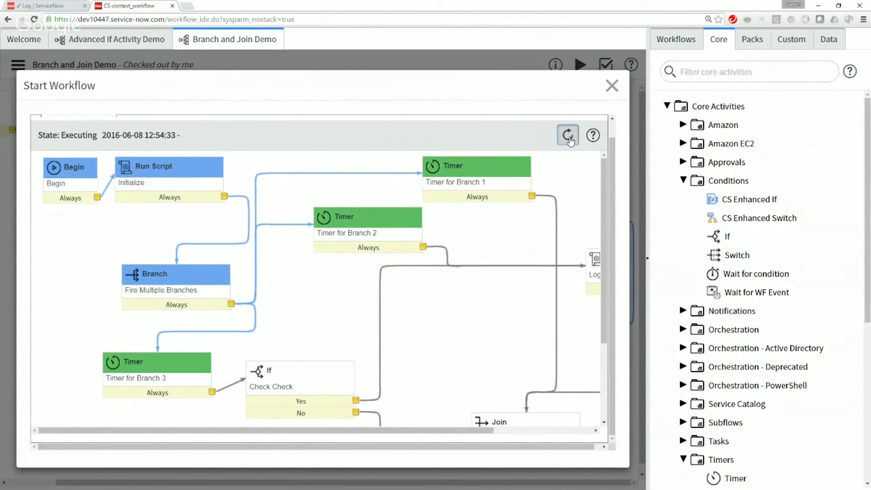
{"action": "left_click", "coordinate": [569, 139]}
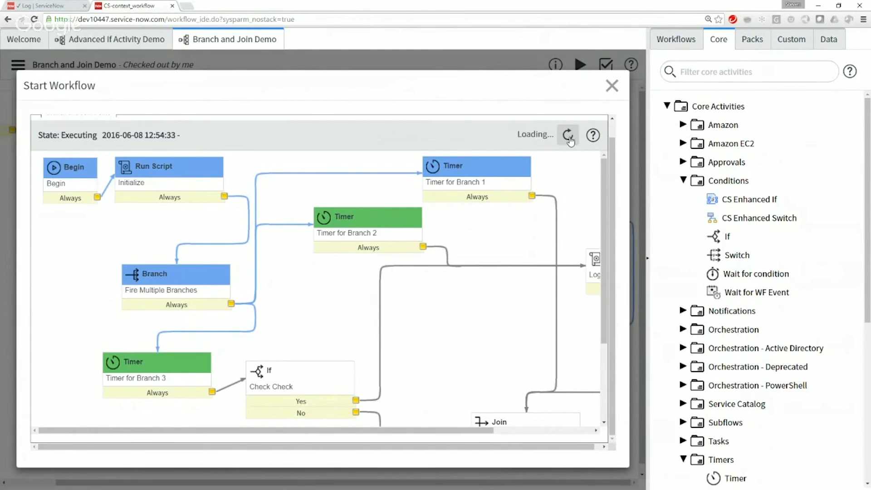
{"action": "left_click", "coordinate": [570, 139]}
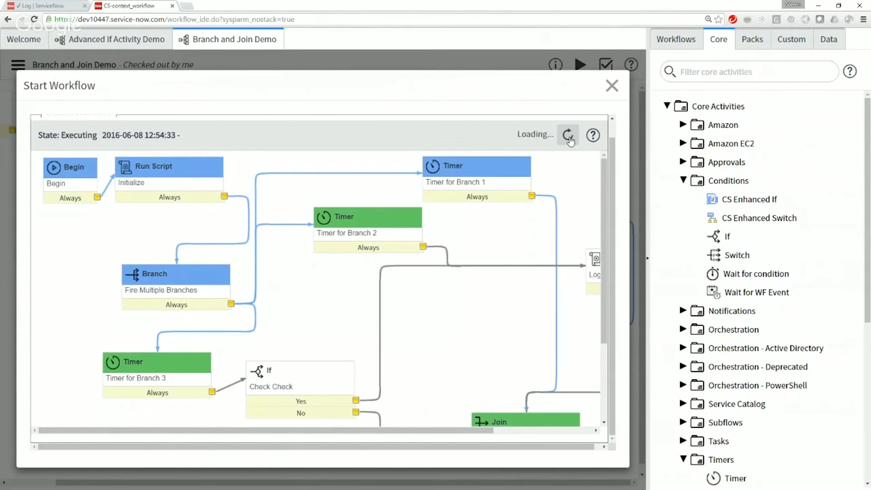
{"action": "left_click_drag", "start_coordinate": [387, 431], "coordinate": [461, 432]}
{"action": "left_click", "coordinate": [567, 134]}
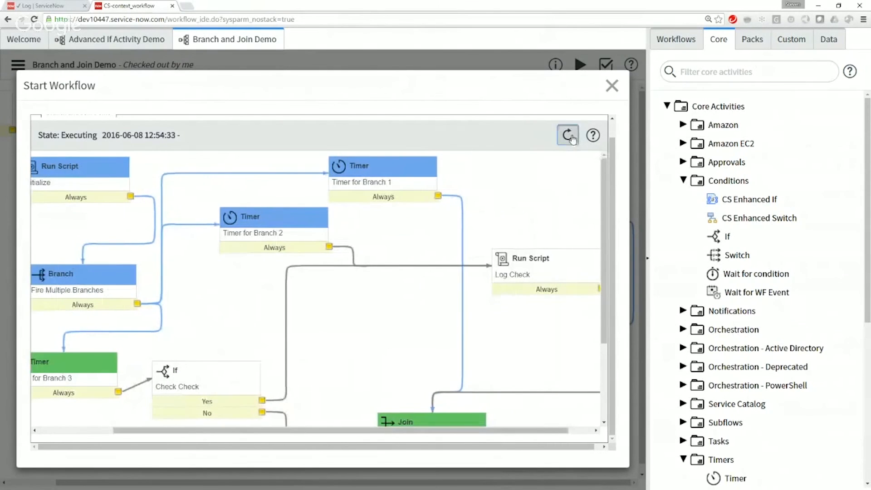
{"action": "mouse_move", "coordinate": [552, 337]}
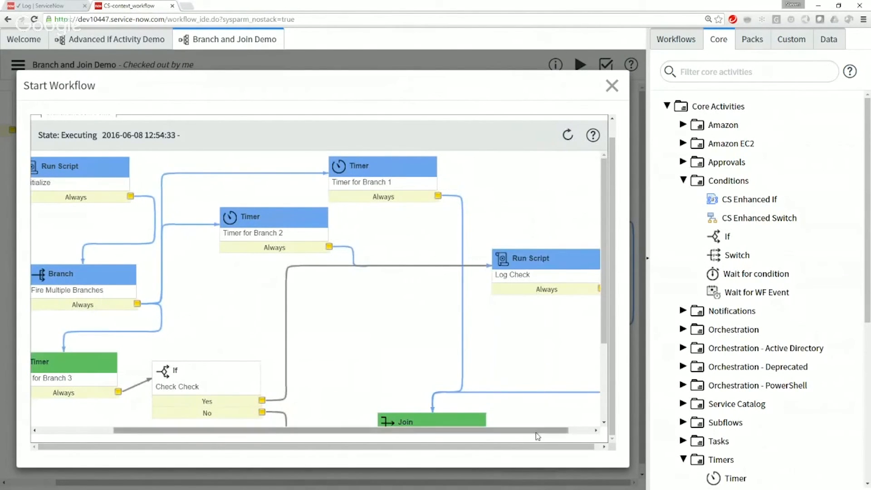
{"action": "left_click_drag", "start_coordinate": [535, 431], "coordinate": [561, 432]}
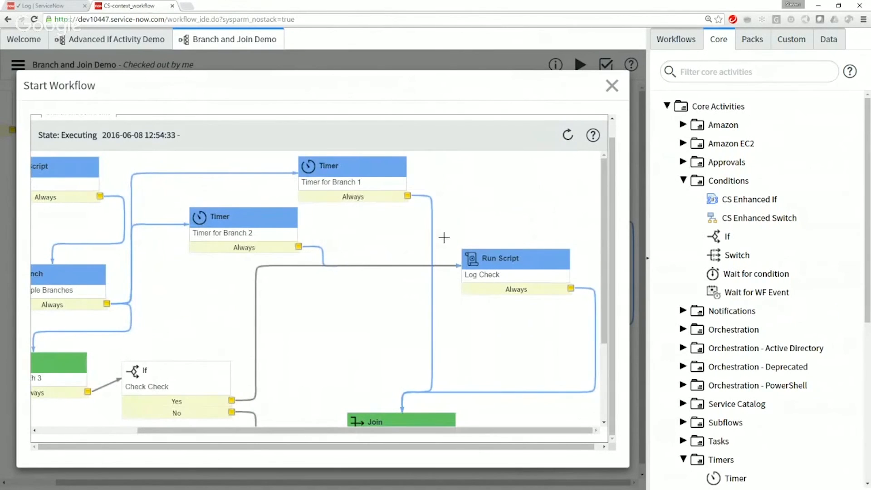
{"action": "mouse_move", "coordinate": [480, 263]}
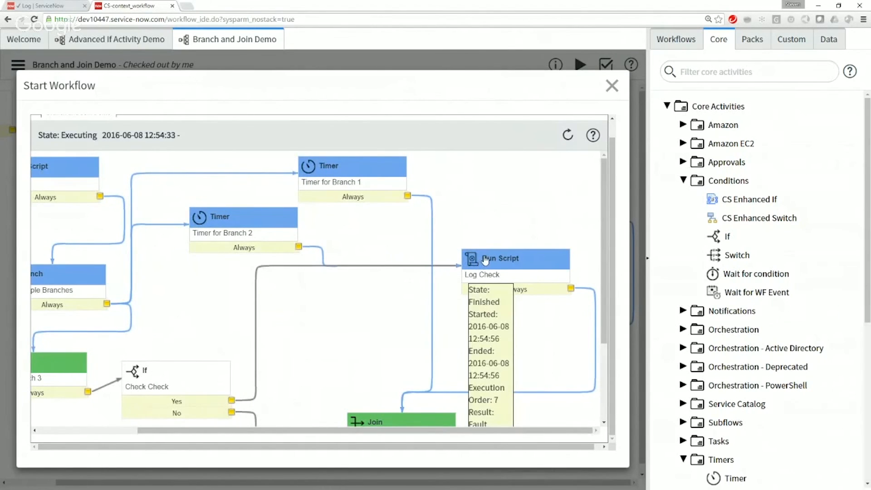
{"action": "left_click", "coordinate": [570, 135]}
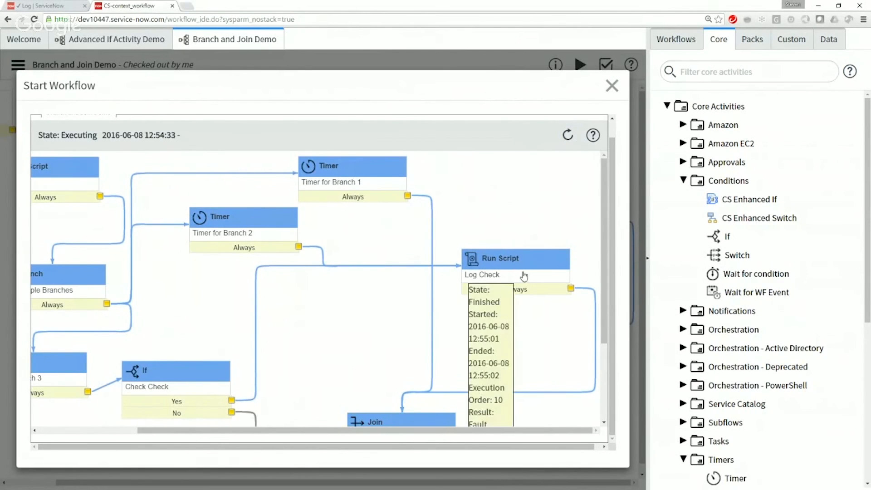
Step: Examine the path taken in the run from Check Check and Log Check through the Join to End
{"action": "scroll", "coordinate": [520, 272], "scroll_direction": "down", "scroll_amount": 5}
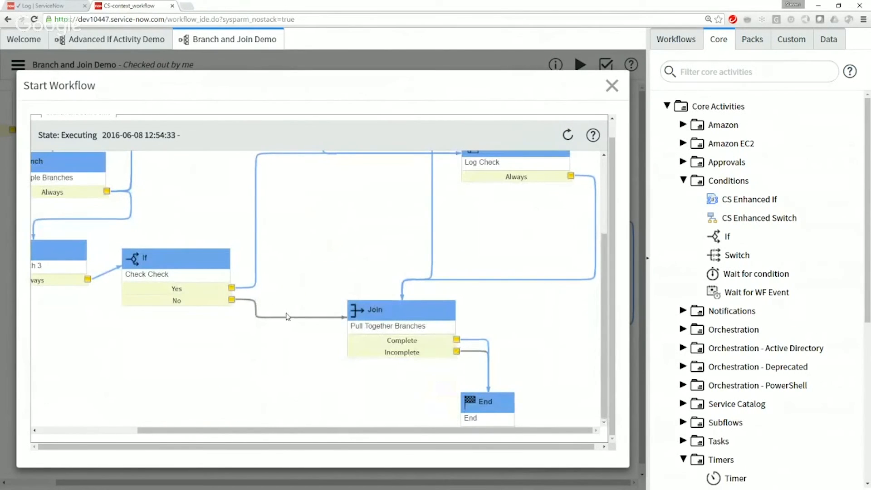
{"action": "mouse_move", "coordinate": [393, 327]}
{"action": "scroll", "coordinate": [569, 338], "scroll_direction": "up", "scroll_amount": 4}
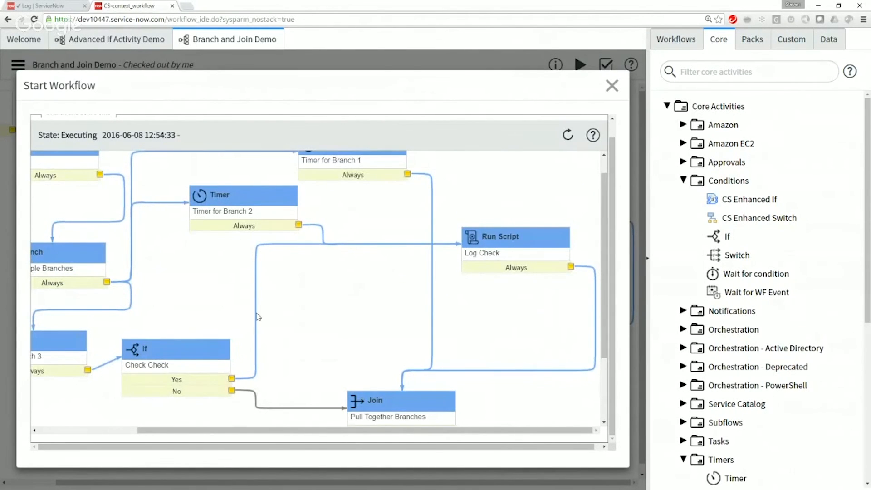
{"action": "scroll", "coordinate": [259, 307], "scroll_direction": "down", "scroll_amount": 4}
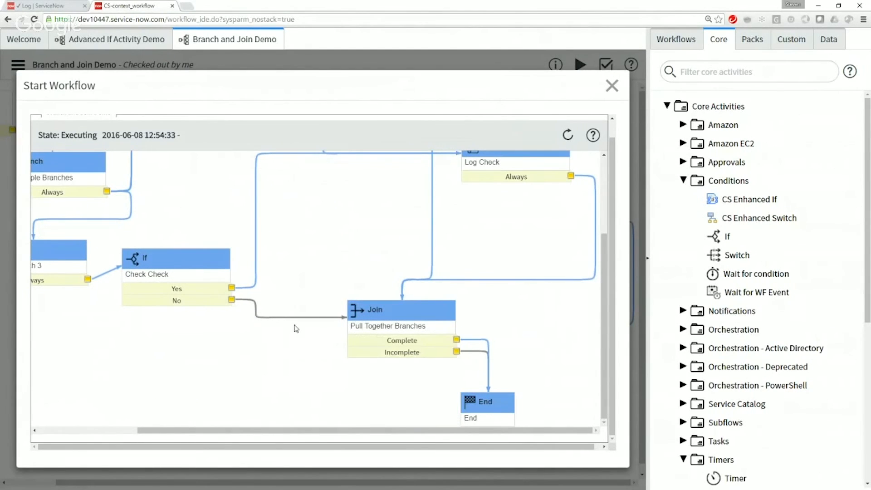
{"action": "mouse_move", "coordinate": [389, 311]}
{"action": "scroll", "coordinate": [525, 297], "scroll_direction": "up", "scroll_amount": 1}
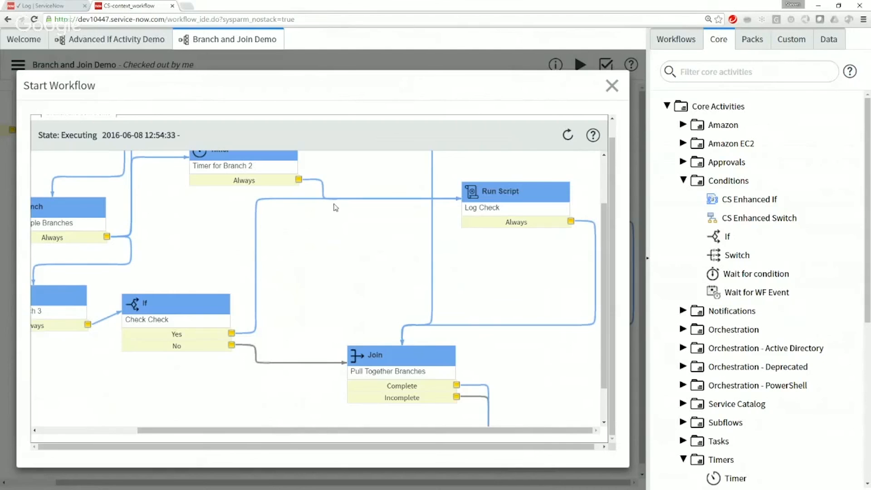
Step: Close the Start Workflow dialog and bring up the Advanced If Activity Demo workflow
{"action": "left_click", "coordinate": [611, 88]}
{"action": "left_click", "coordinate": [95, 42]}
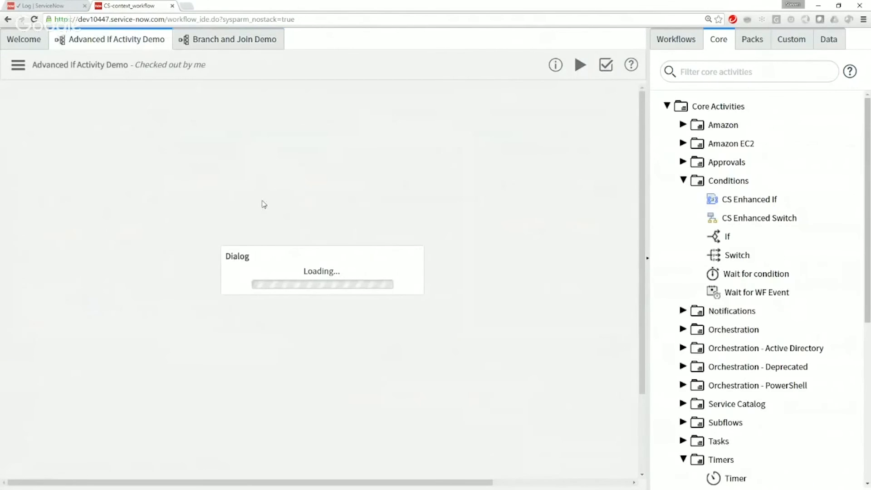
Step: Refresh the system log list filtered to messages starting with "--->" and check the newest workflow.info message
{"action": "left_click", "coordinate": [53, 9]}
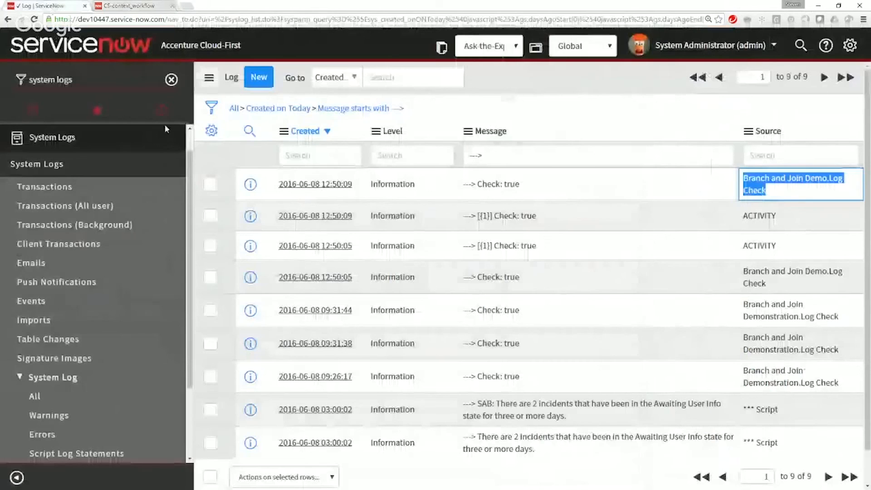
{"action": "left_click", "coordinate": [373, 111]}
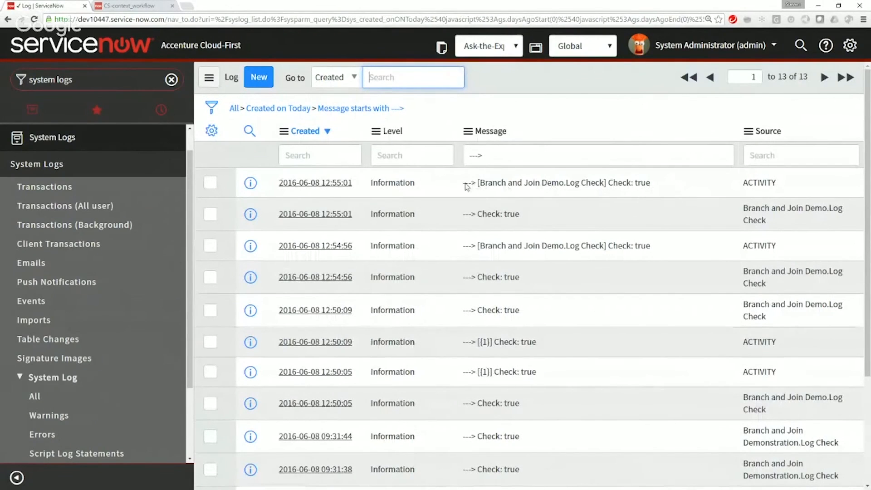
{"action": "left_click", "coordinate": [594, 188]}
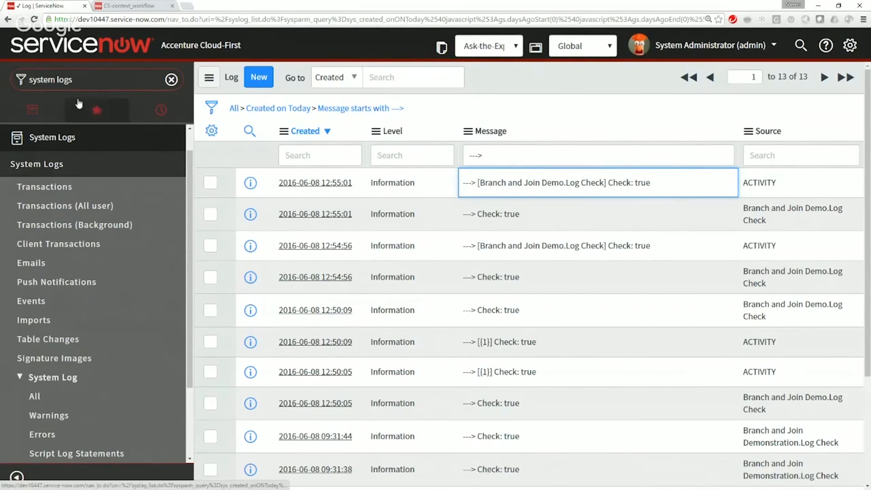
Step: Find all live workflow contexts by filtering the navigator for "workflow", and examine the Workflow Log of the newest Branch and Join Demo context
{"action": "left_click", "coordinate": [76, 82]}
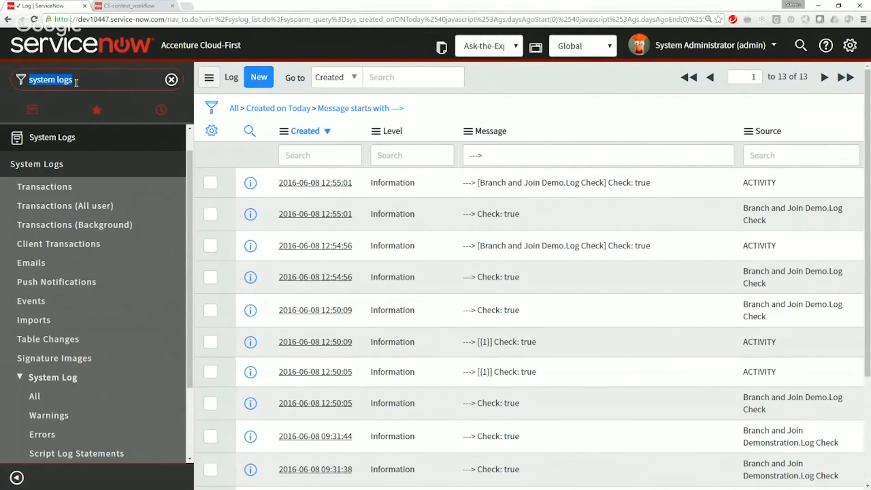
{"action": "type", "text": "workflow"}
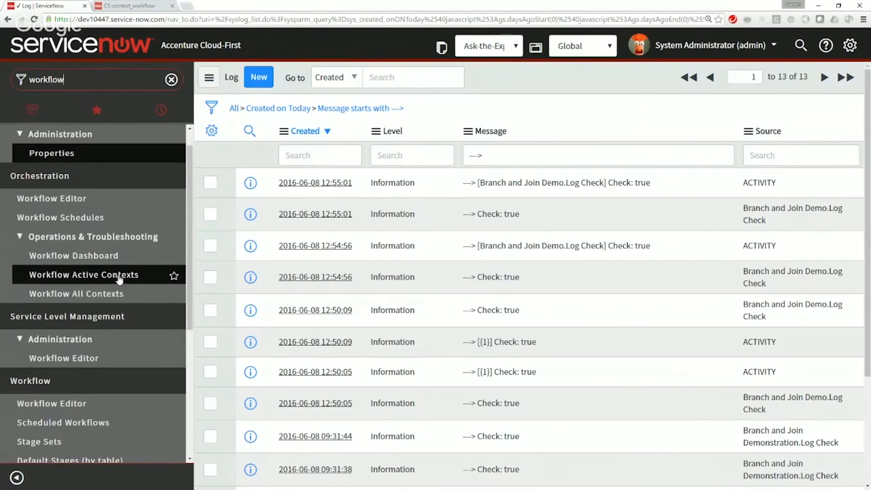
{"action": "scroll", "coordinate": [115, 313], "scroll_direction": "down", "scroll_amount": 4}
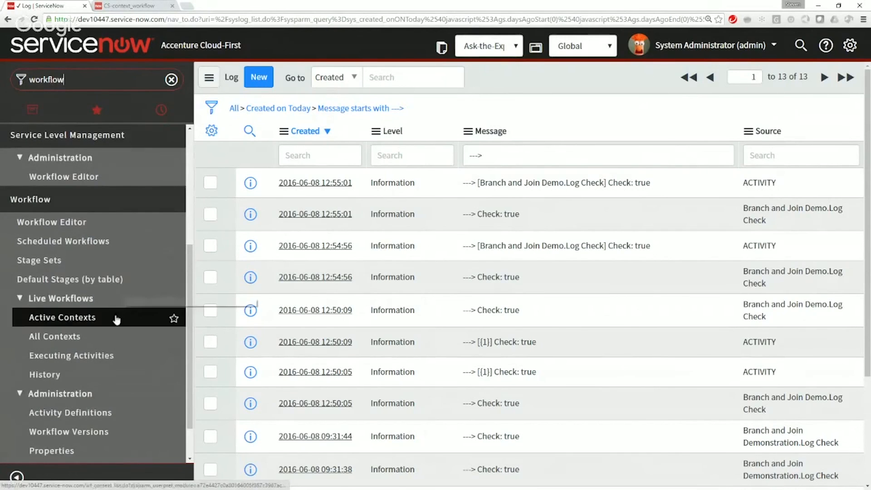
{"action": "left_click", "coordinate": [68, 341]}
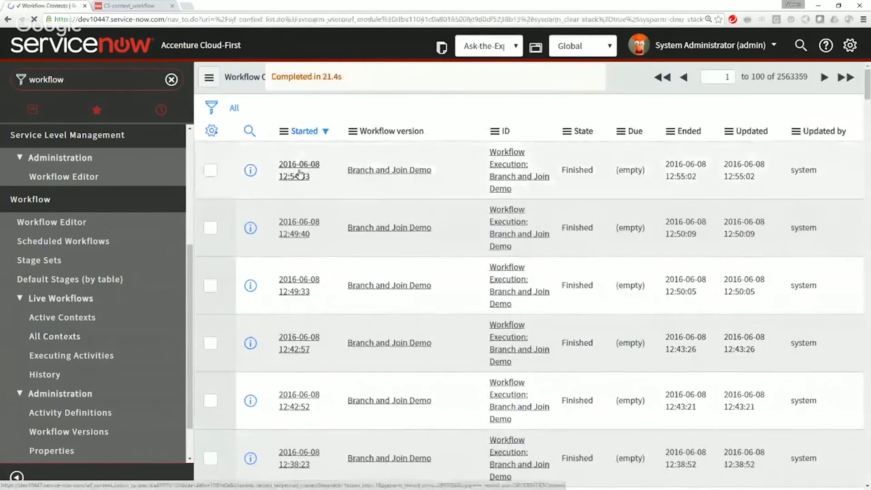
{"action": "left_click", "coordinate": [299, 170]}
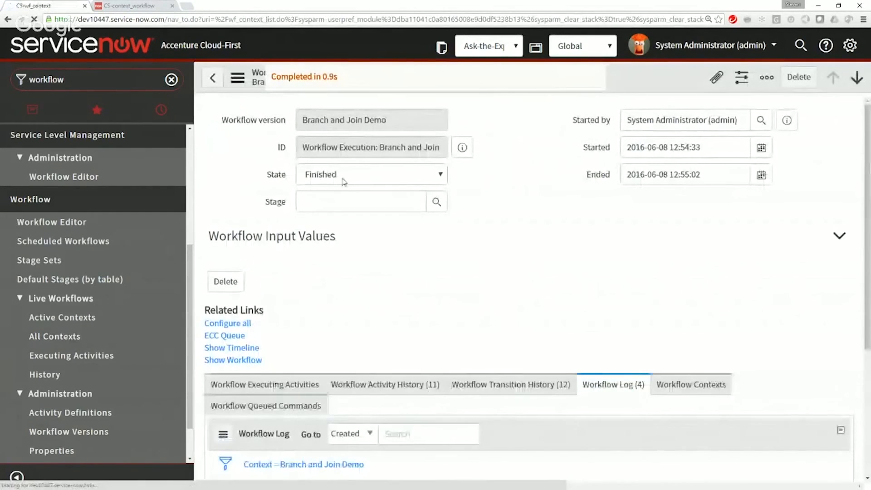
{"action": "scroll", "coordinate": [428, 233], "scroll_direction": "down", "scroll_amount": 3}
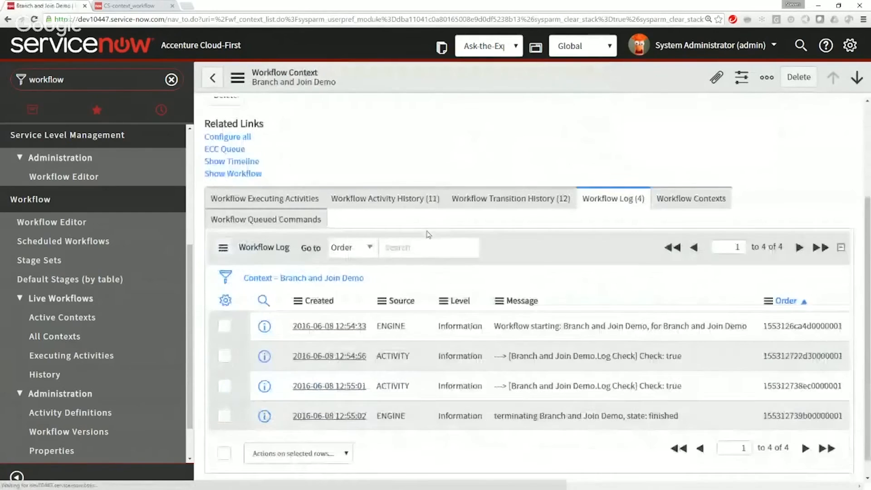